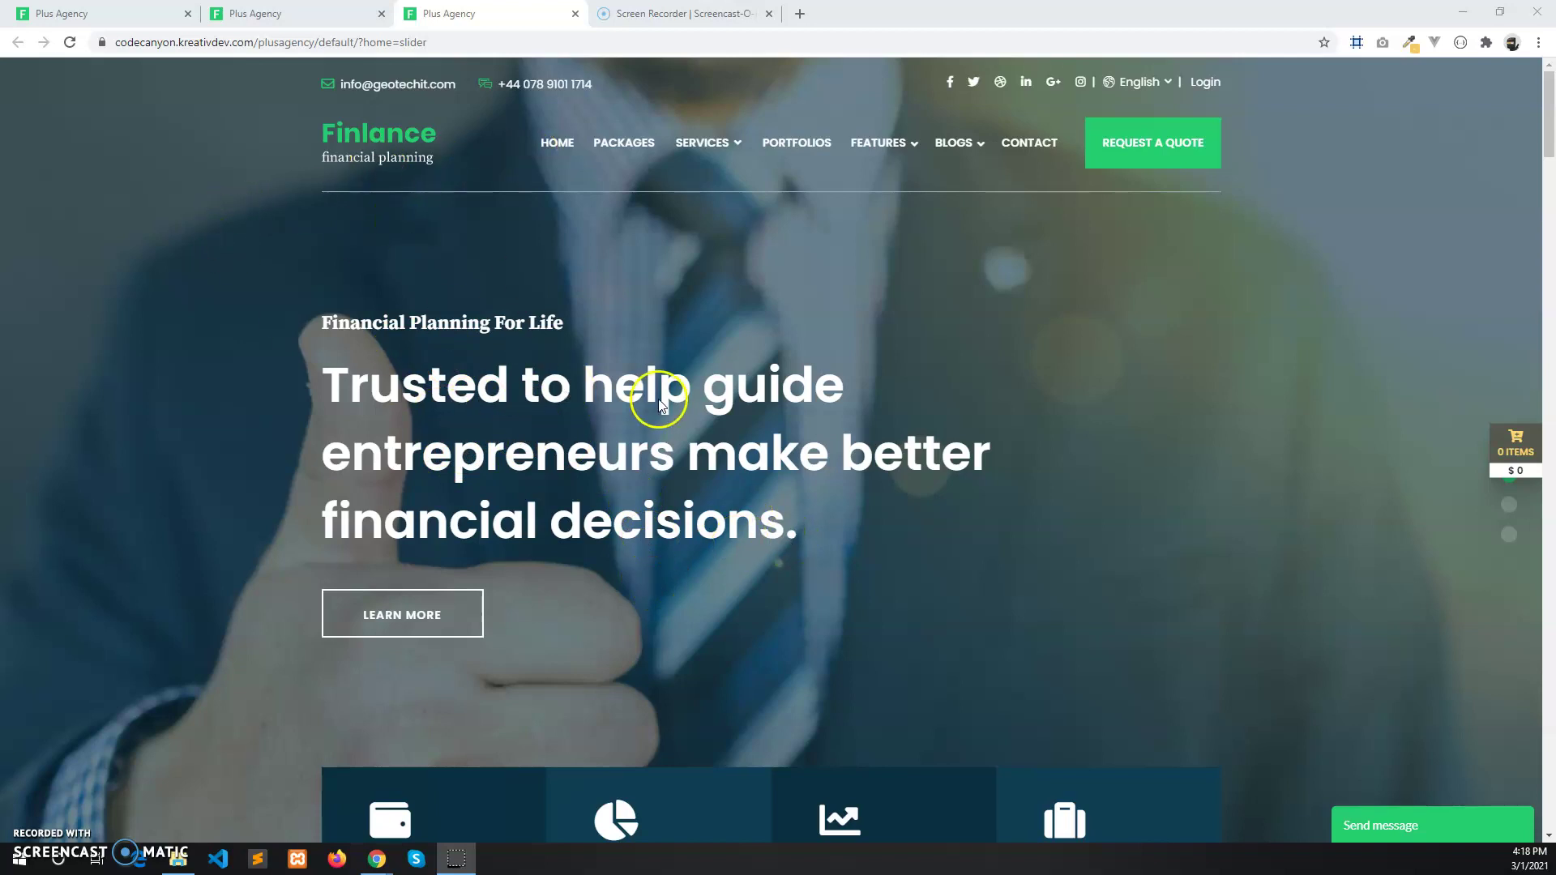
Step: Look through the sections of the local site's home page, from the hero slider down to the latest projects
click(316, 19)
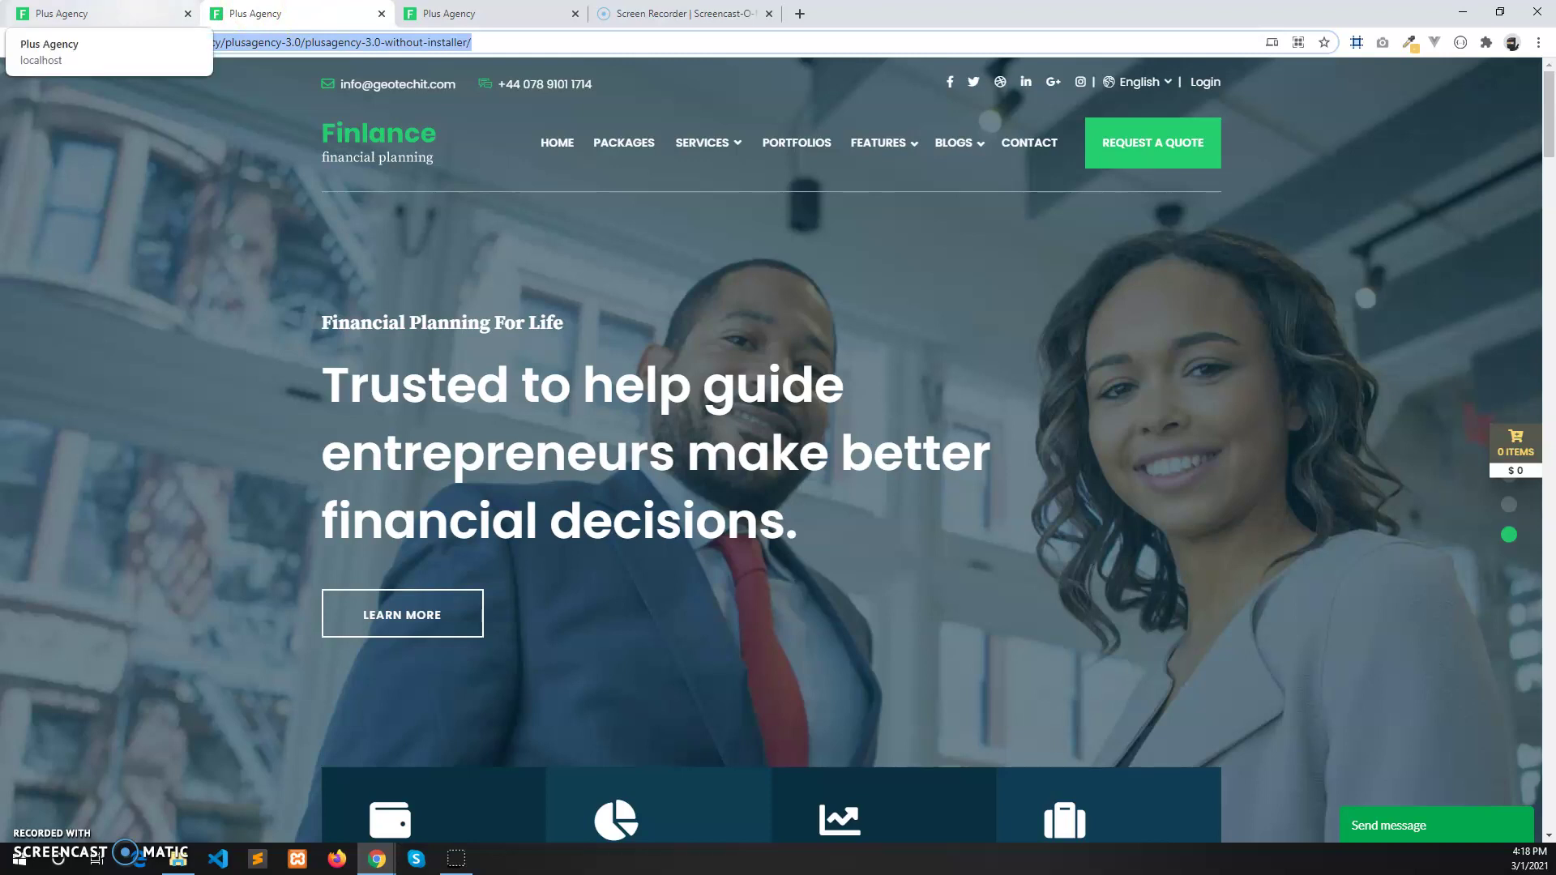
scroll(560, 383, down, 15)
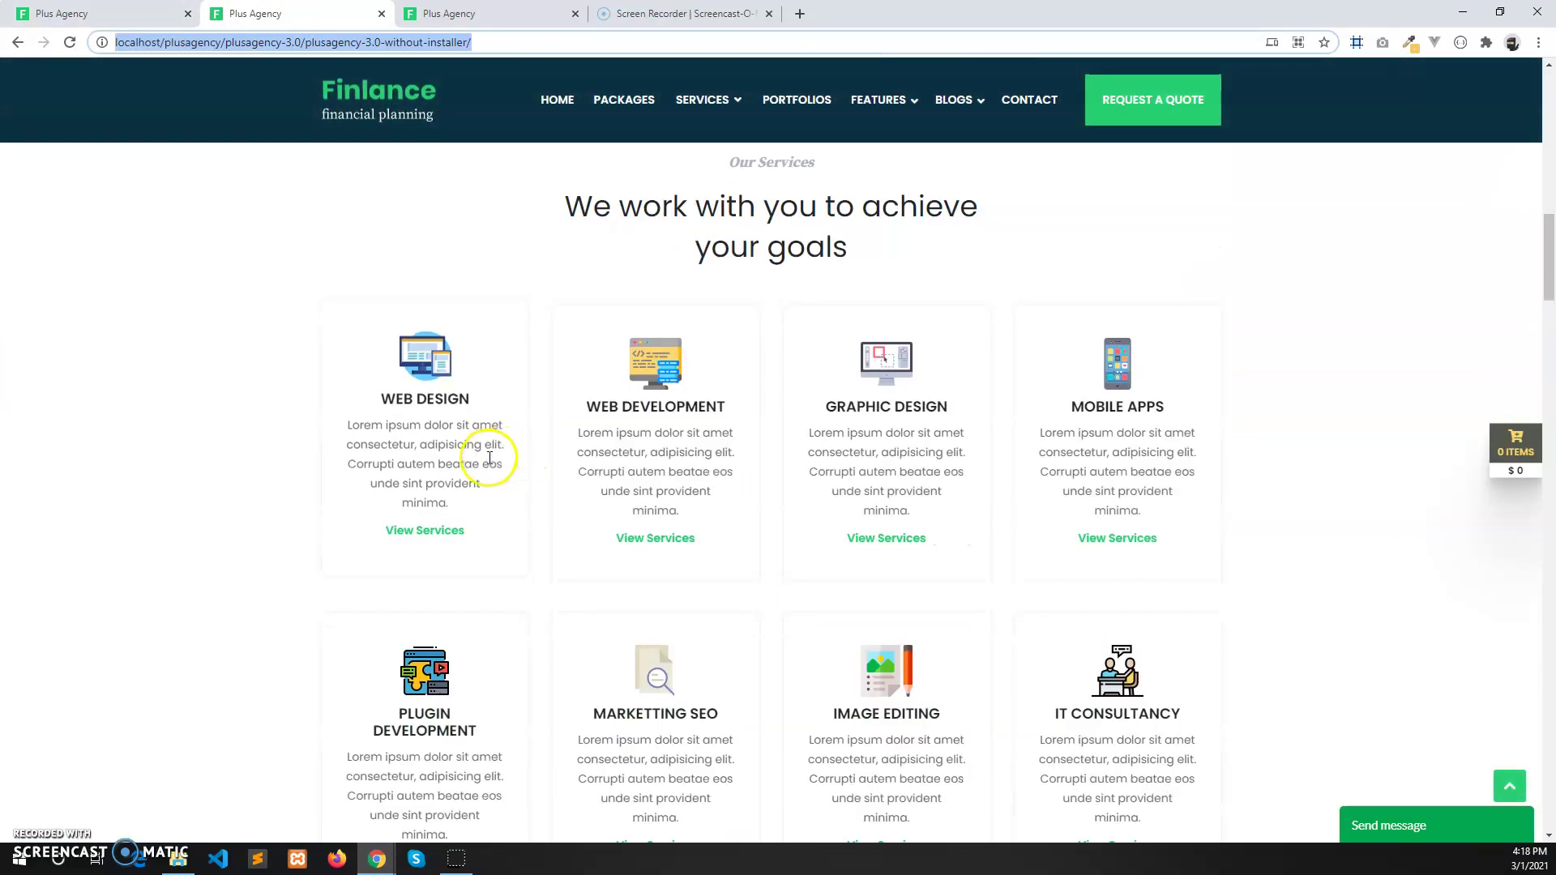
scroll(668, 430, down, 20)
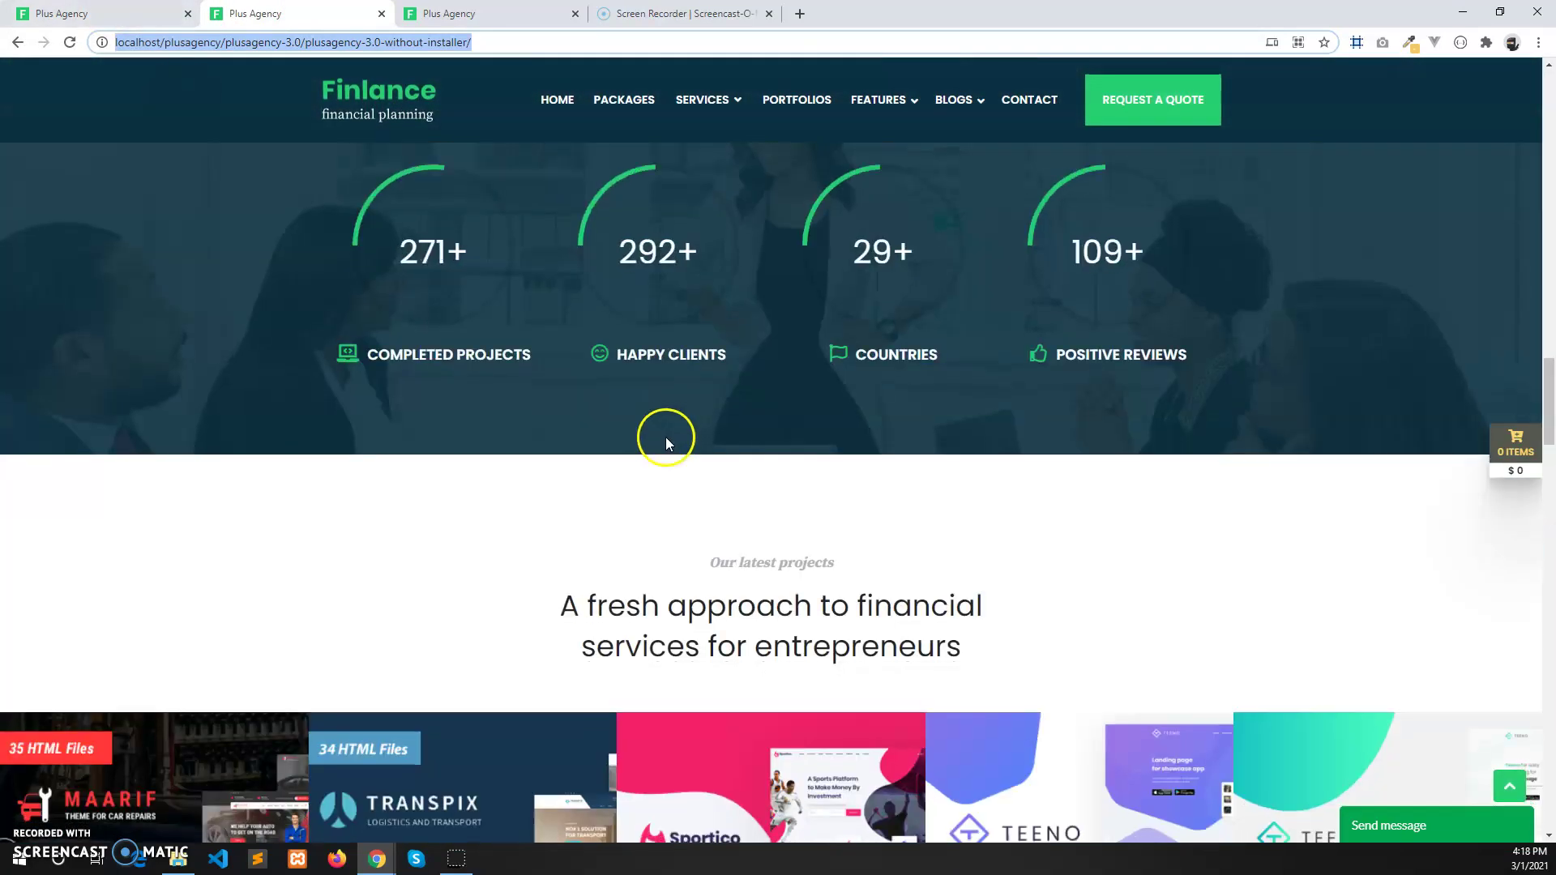
scroll(660, 514, up, 15)
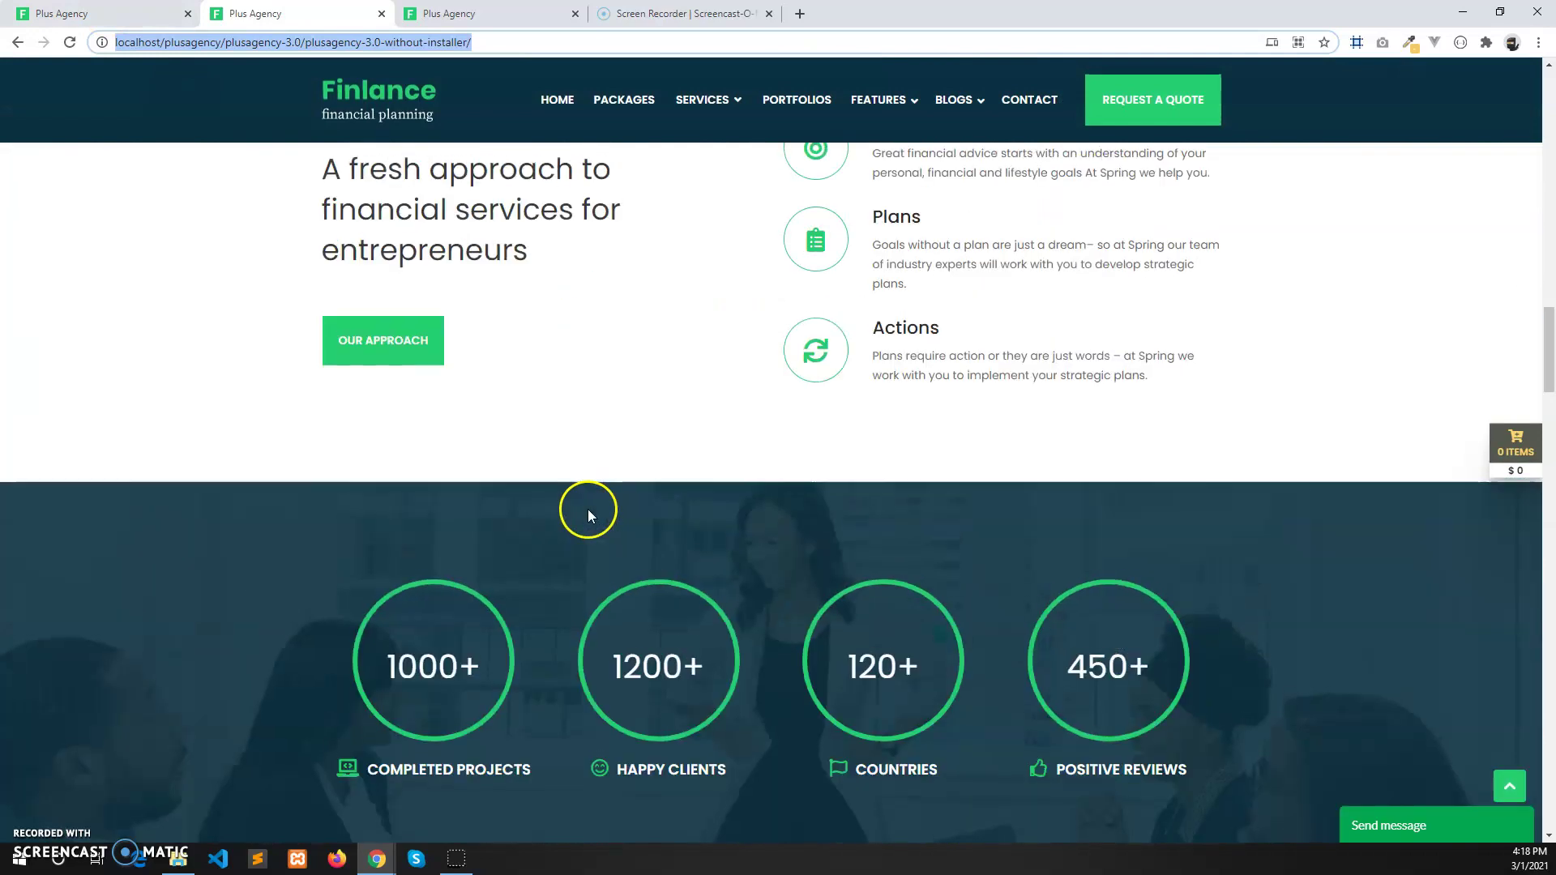
scroll(536, 486, up, 5)
Step: Review the available themes and home versions in the admin's Theme & Home settings, leaving the selection as it is
click(162, 11)
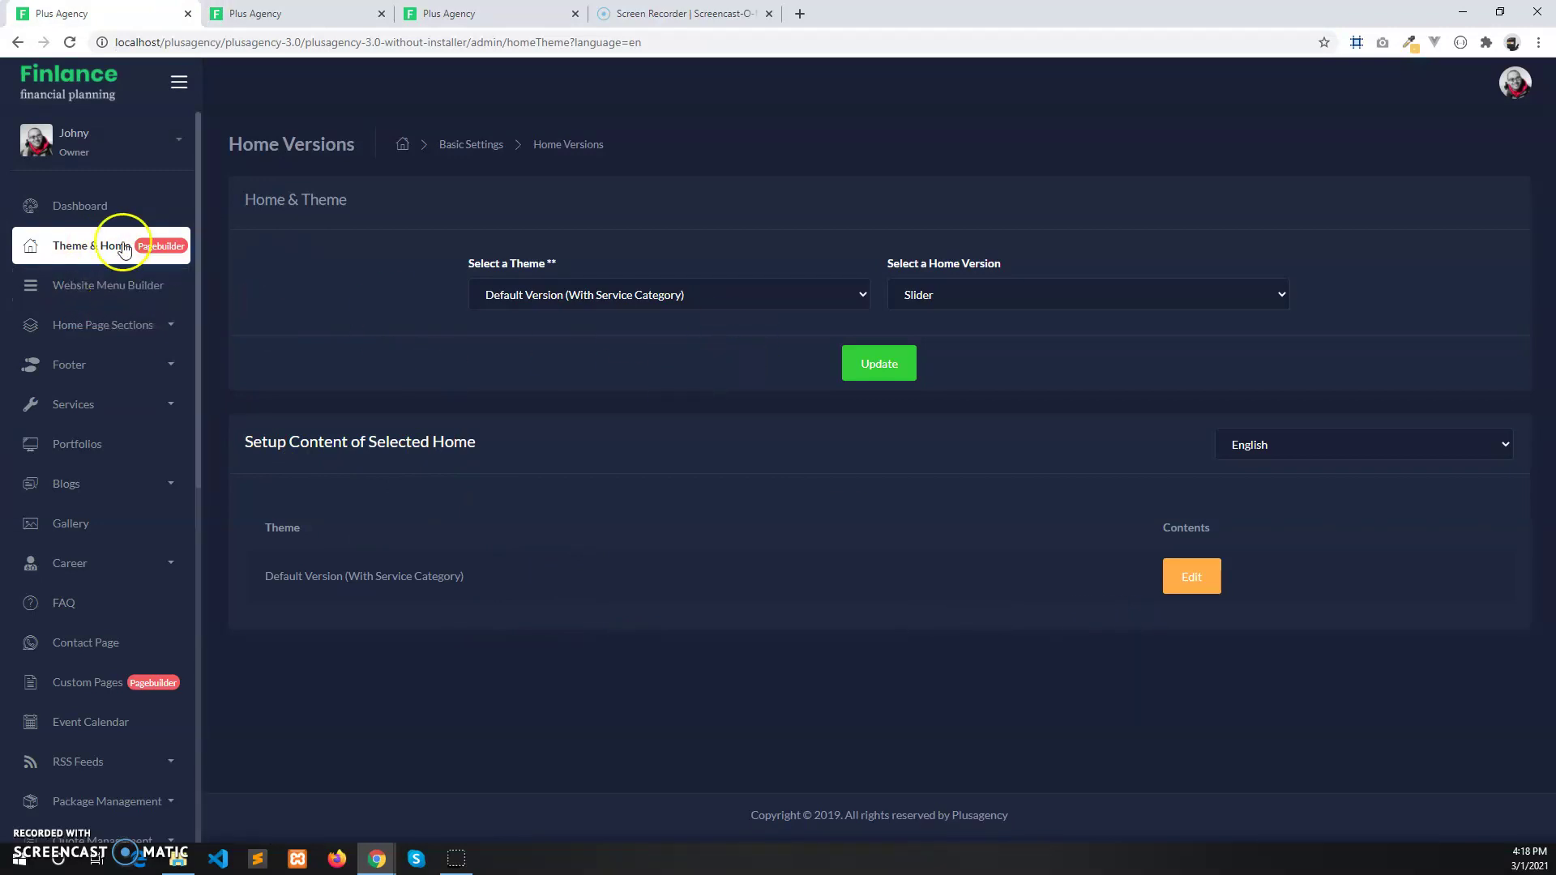
click(601, 299)
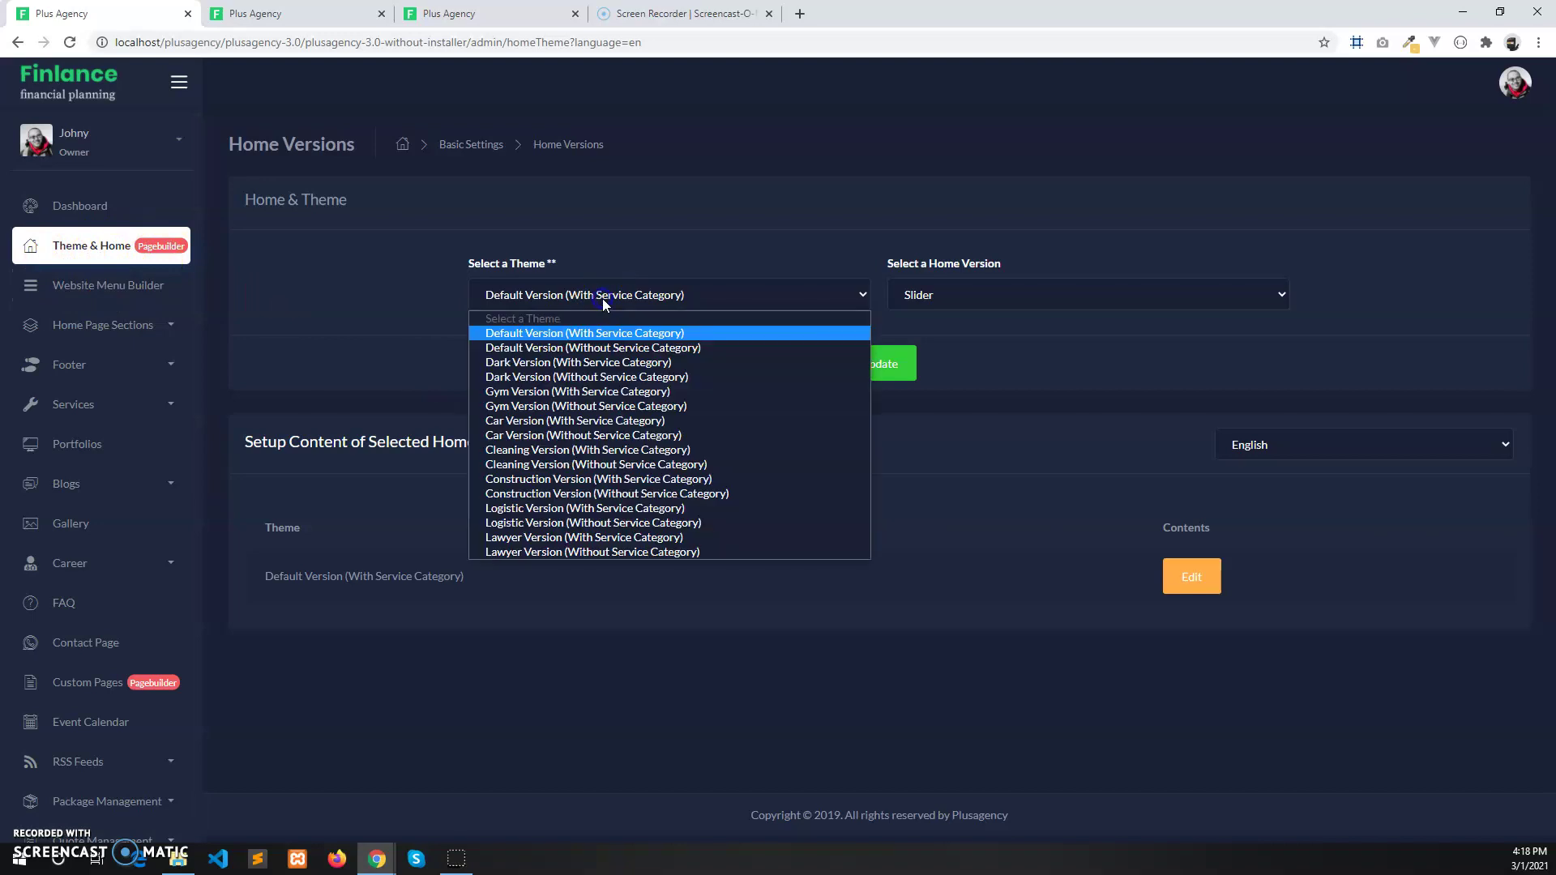
click(509, 337)
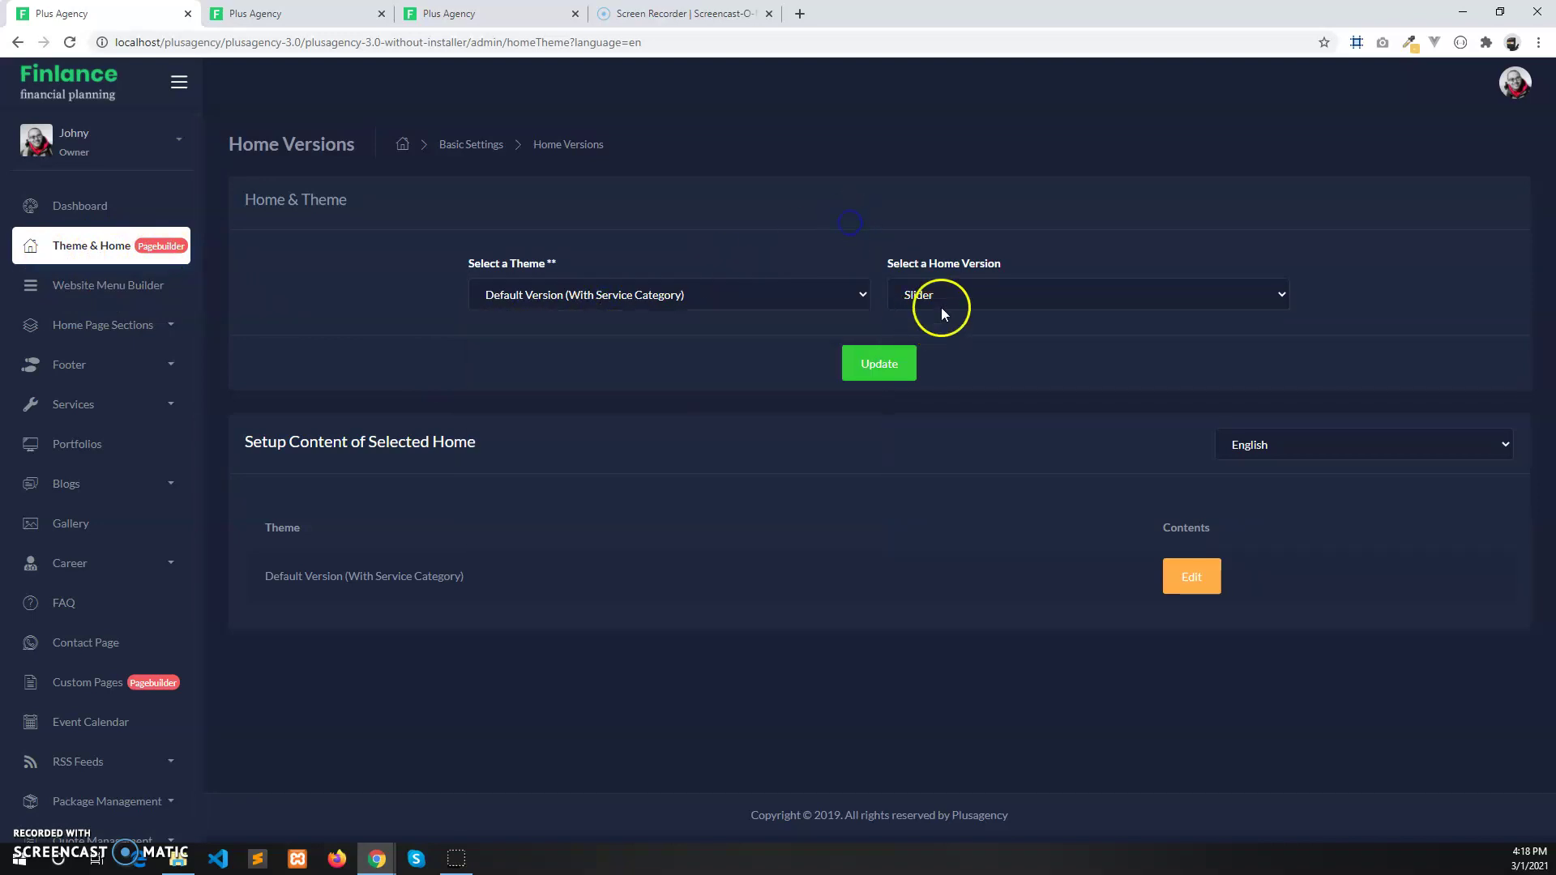
click(958, 291)
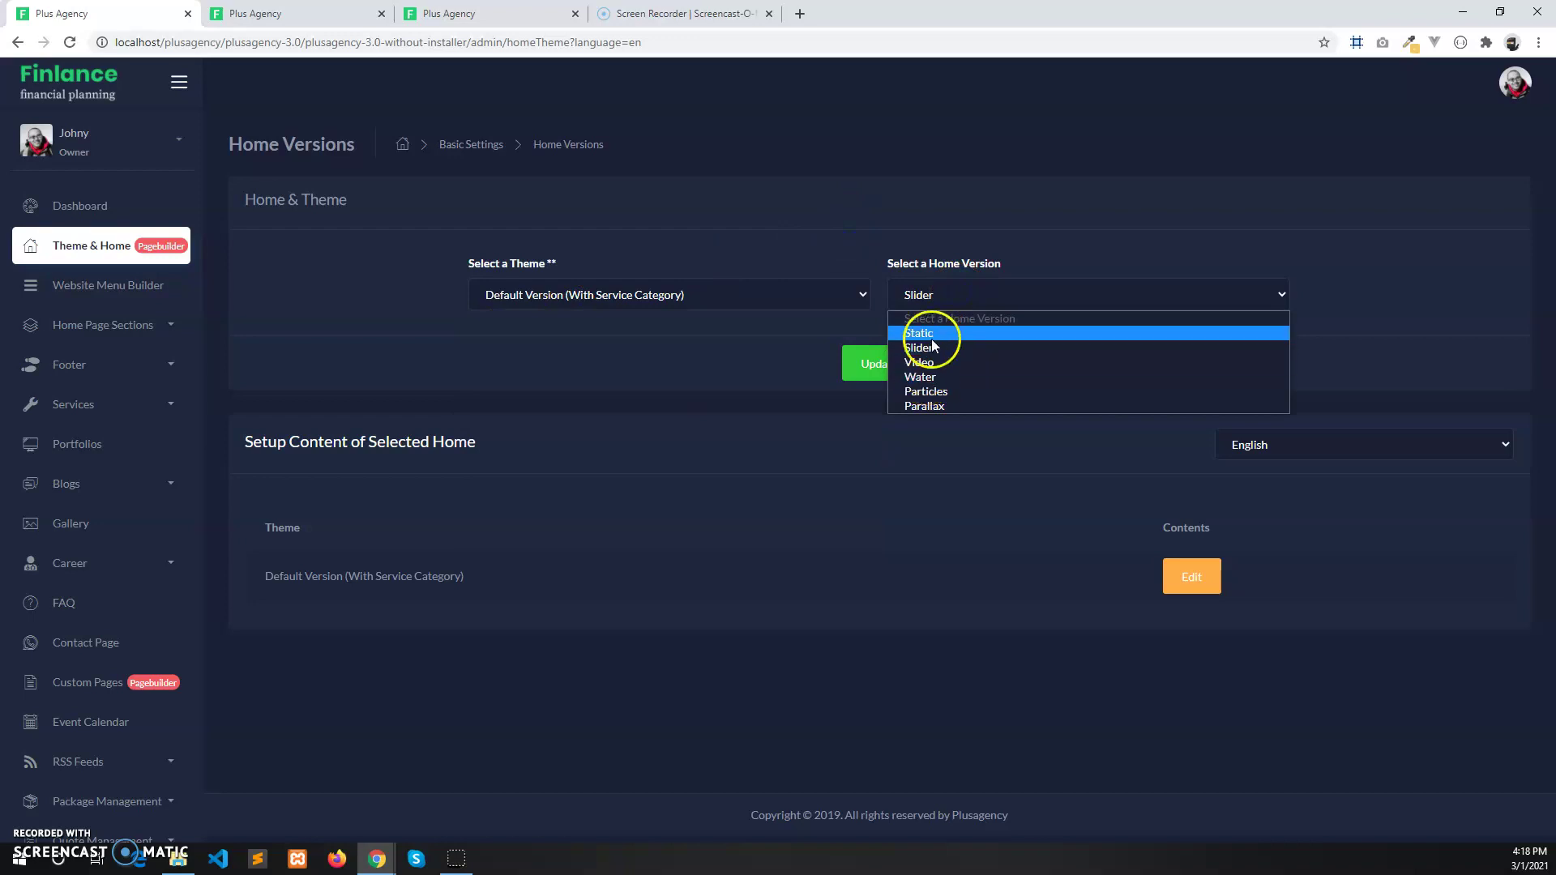
click(712, 328)
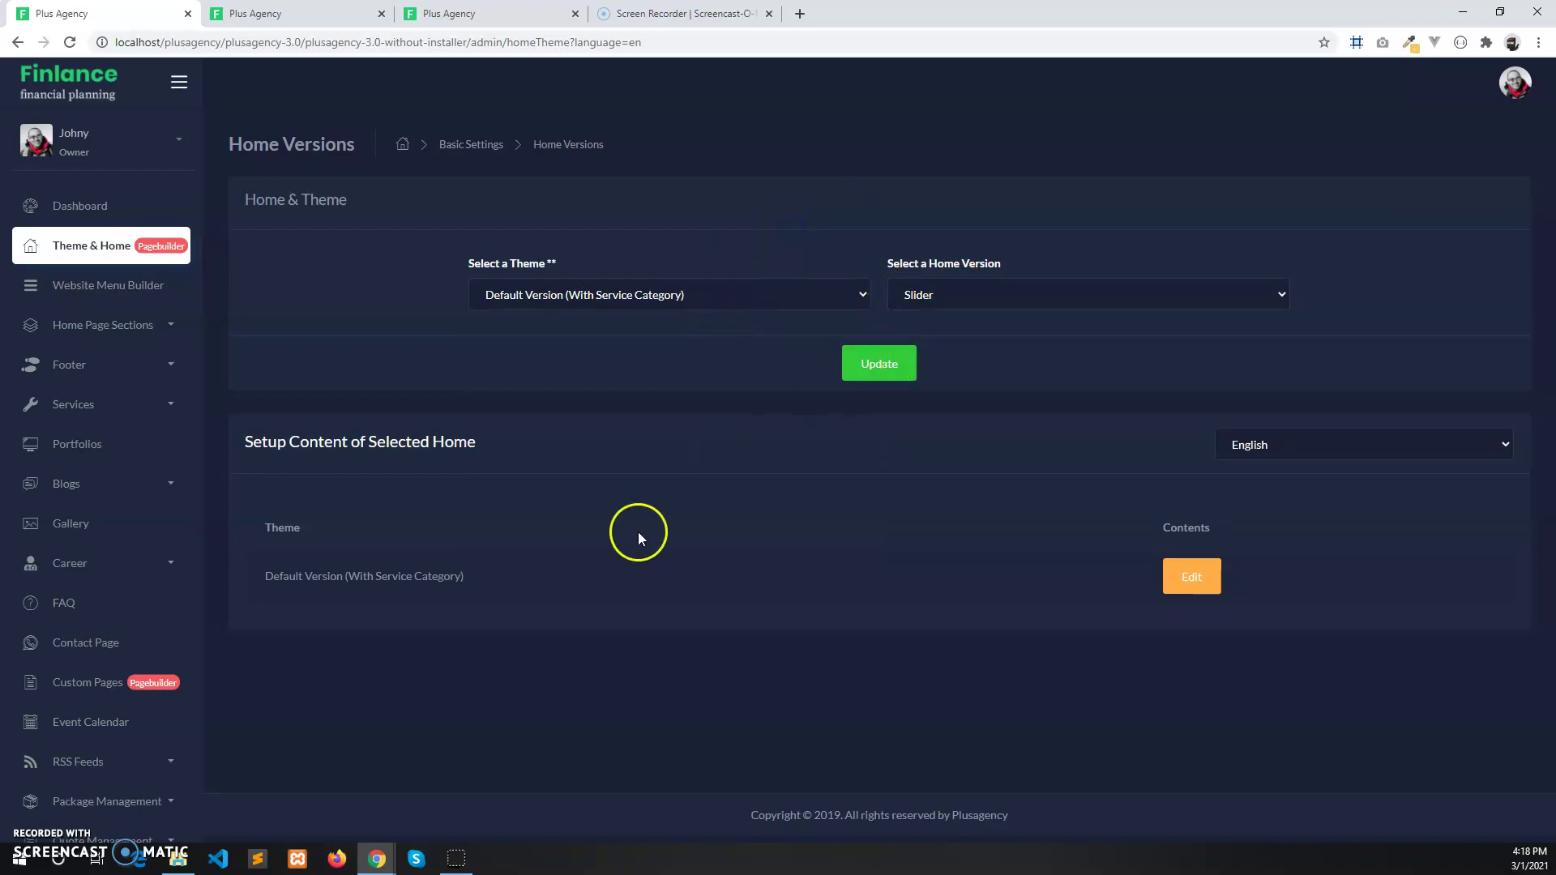
Step: Open the English contents of the Default Version (With Service Category) theme in the page builder
click(1194, 578)
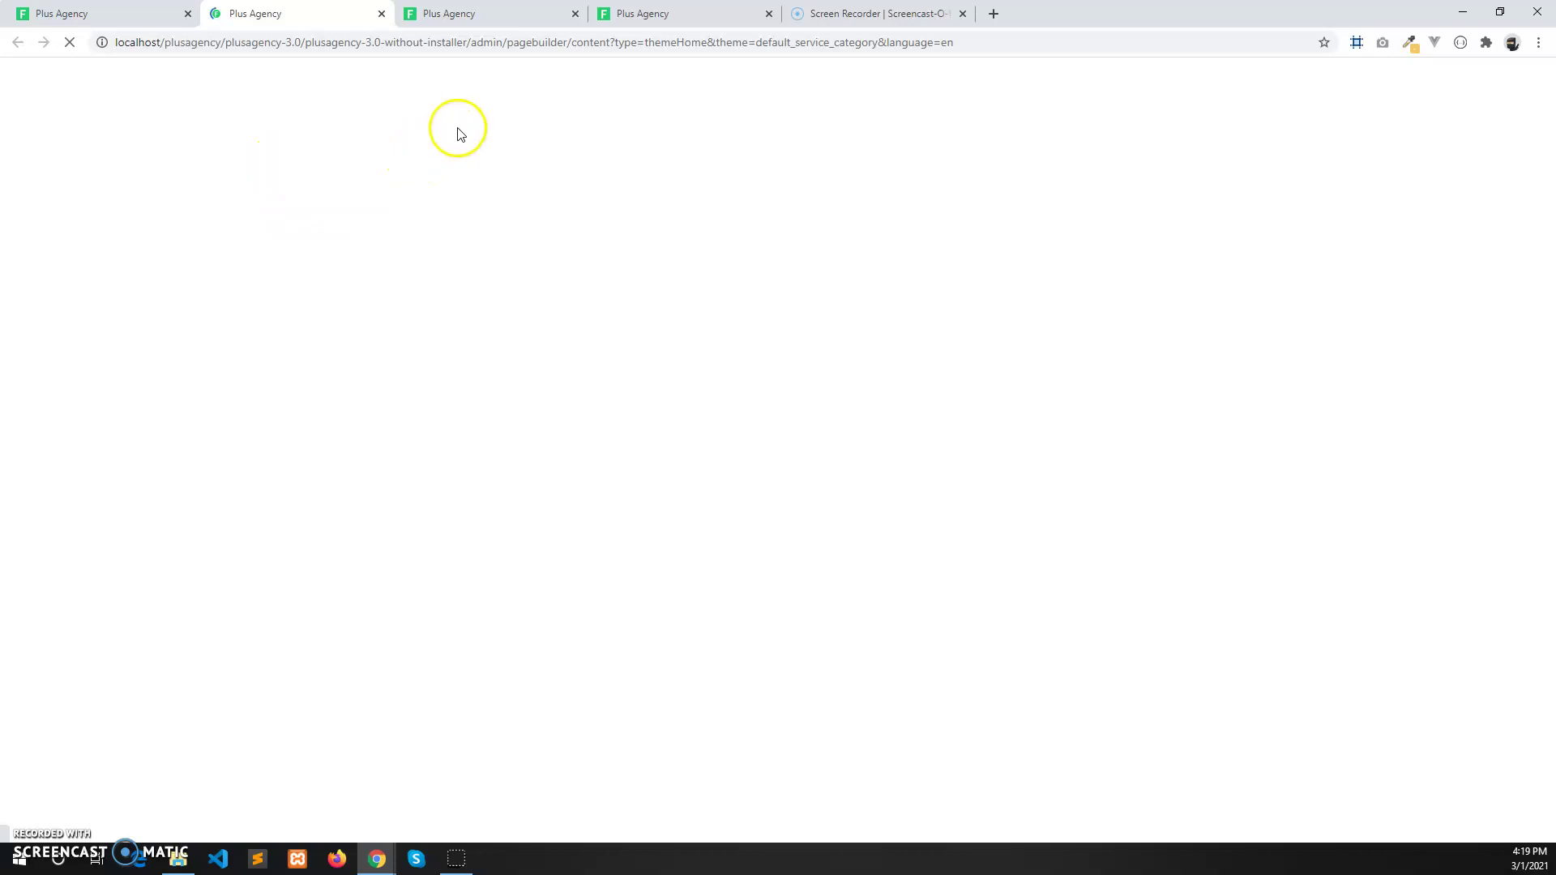
click(494, 23)
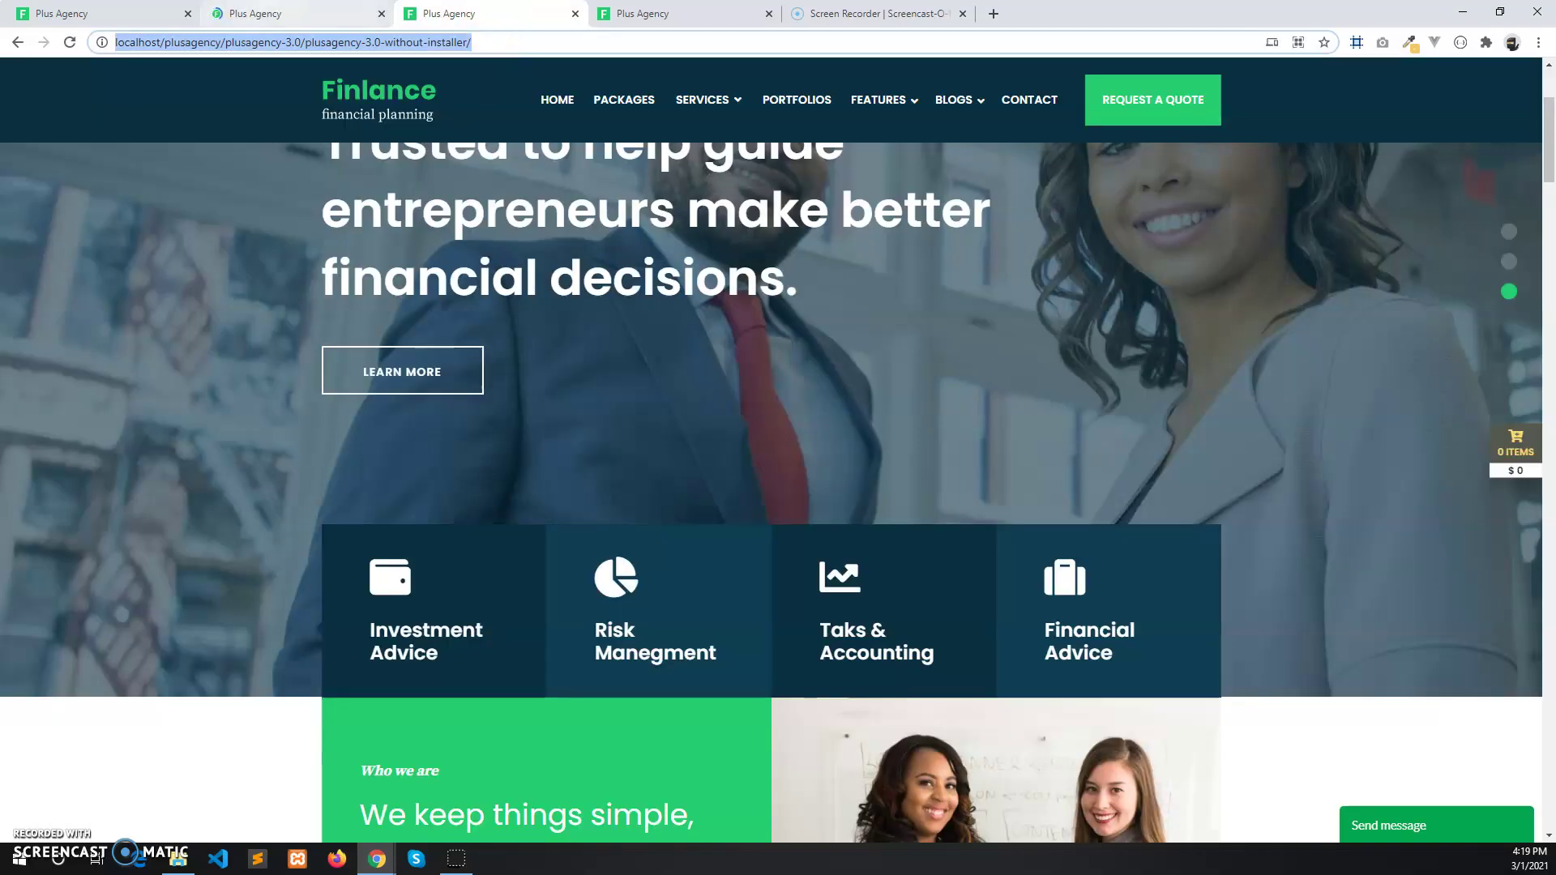
key(ctrl+shift+Tab)
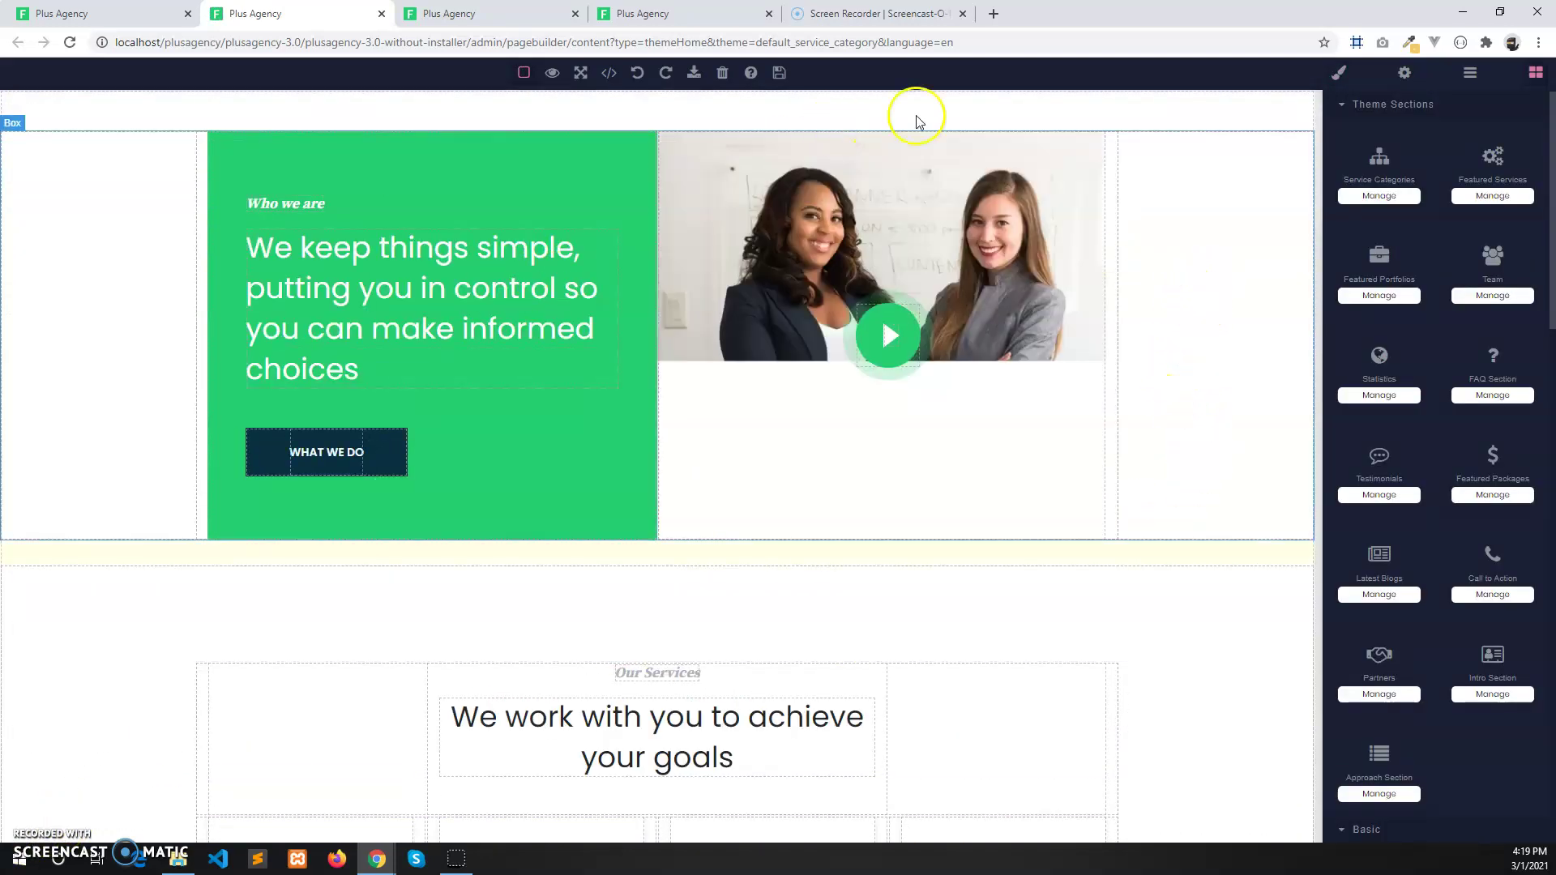
Step: Clear the whole page builder canvas and save the emptied home page content
click(722, 73)
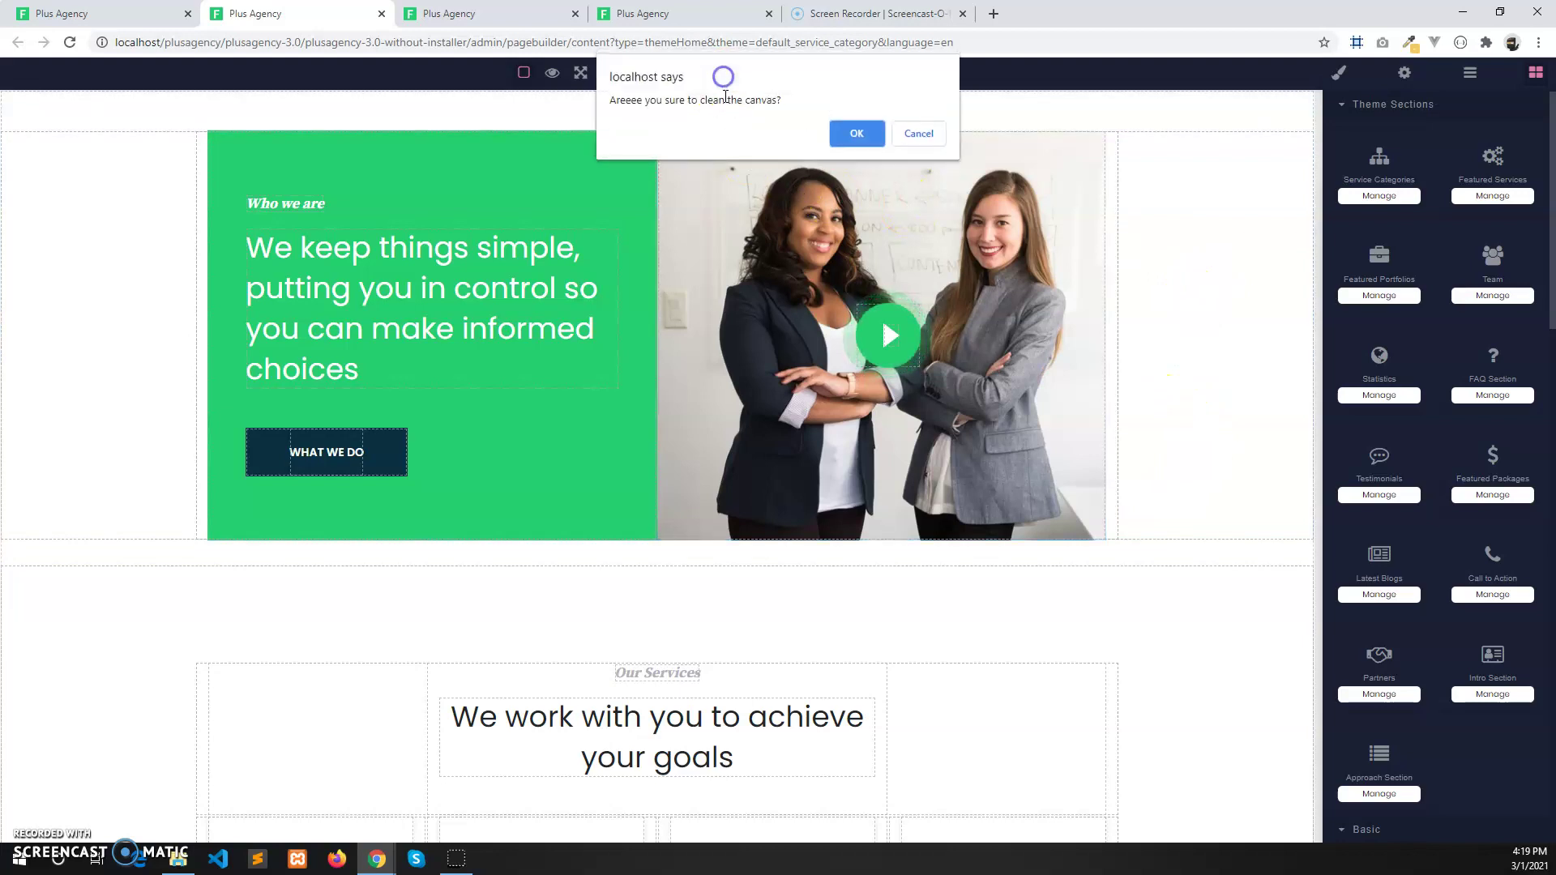
click(861, 133)
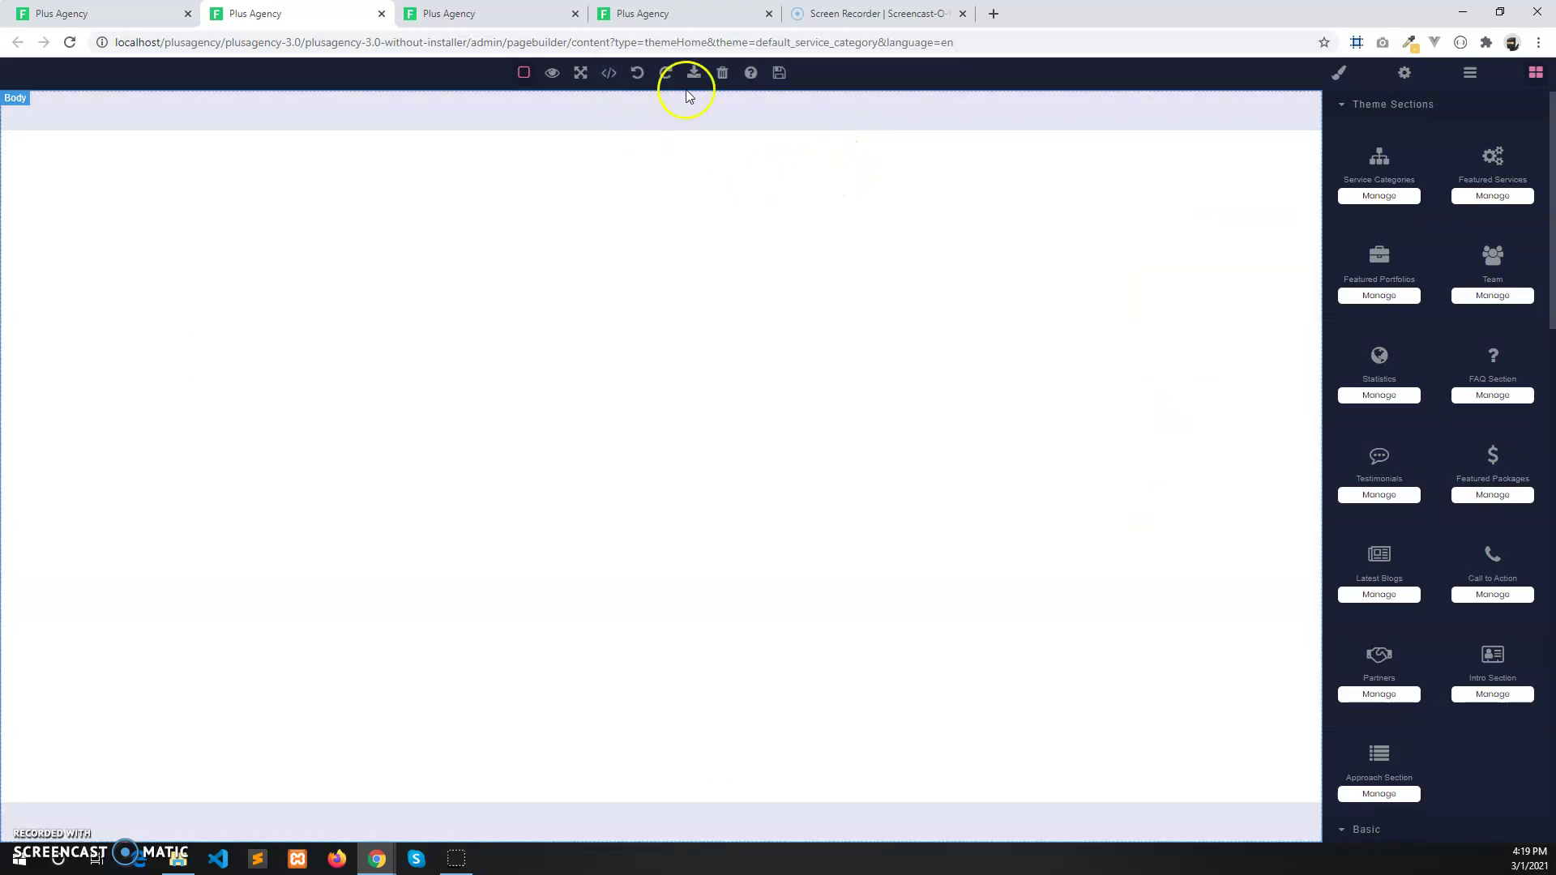
click(780, 73)
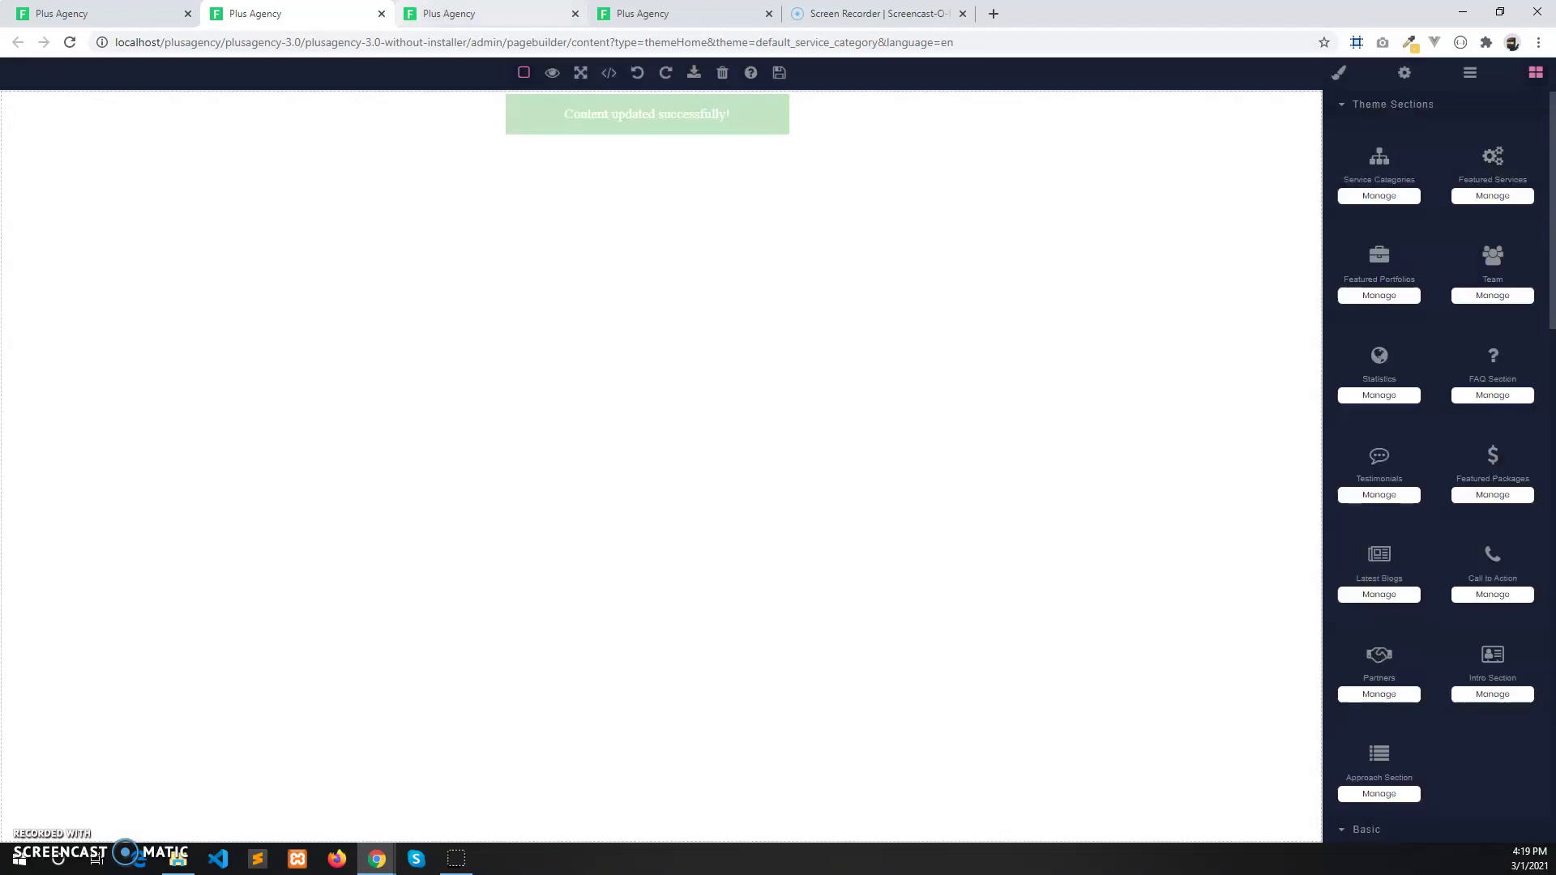
Step: Reload the local home page and check what remains between the hero area and the footer
key(ctrl+Tab)
click(72, 46)
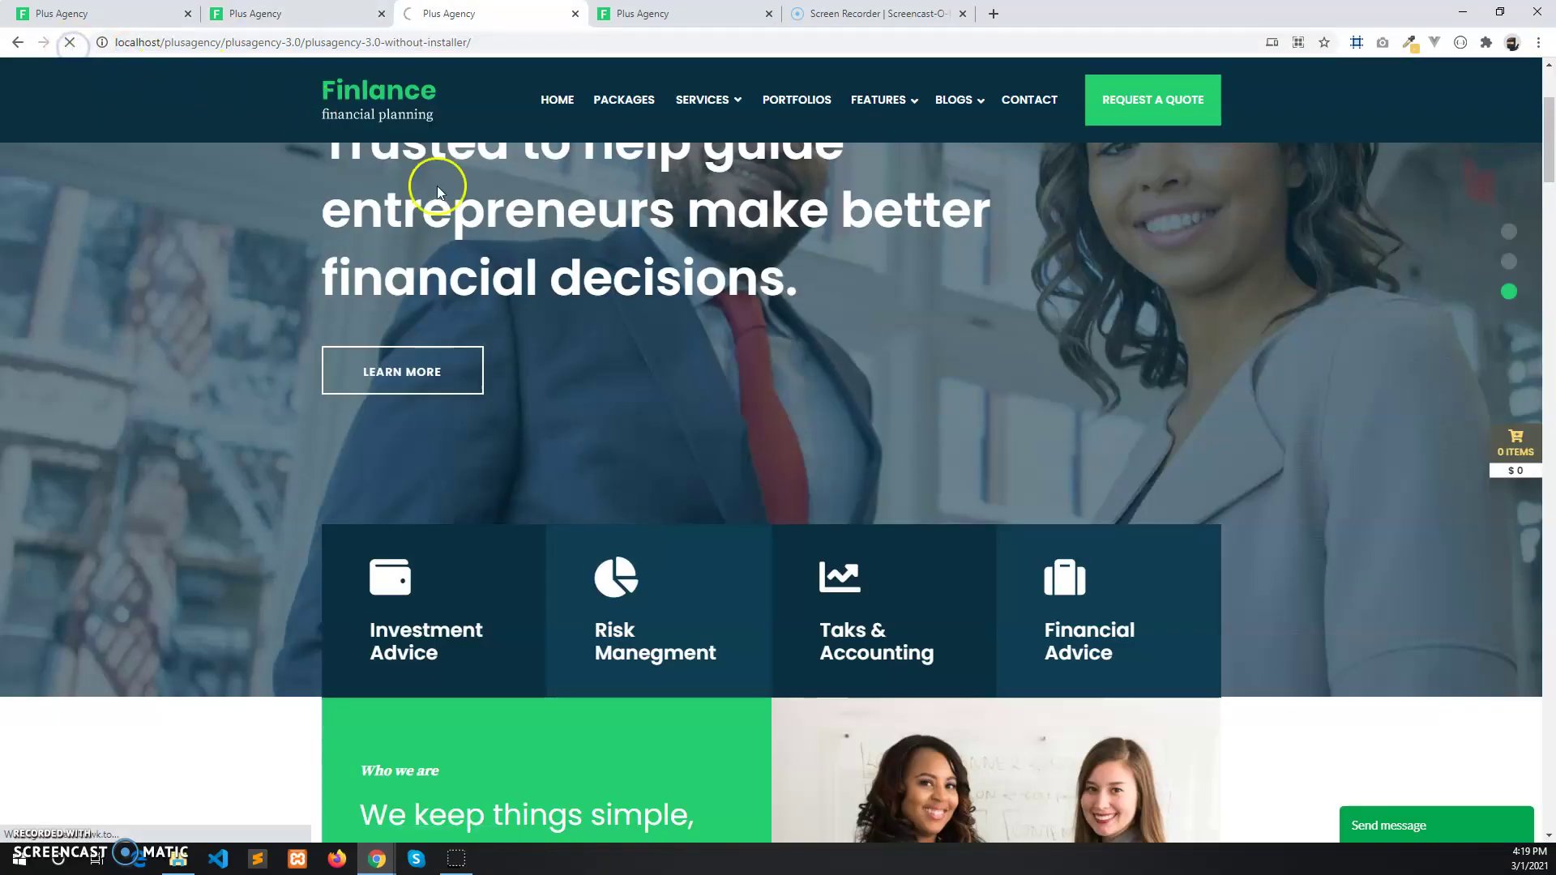
scroll(529, 308, down, 2)
scroll(486, 551, up, 3)
scroll(697, 608, down, 4)
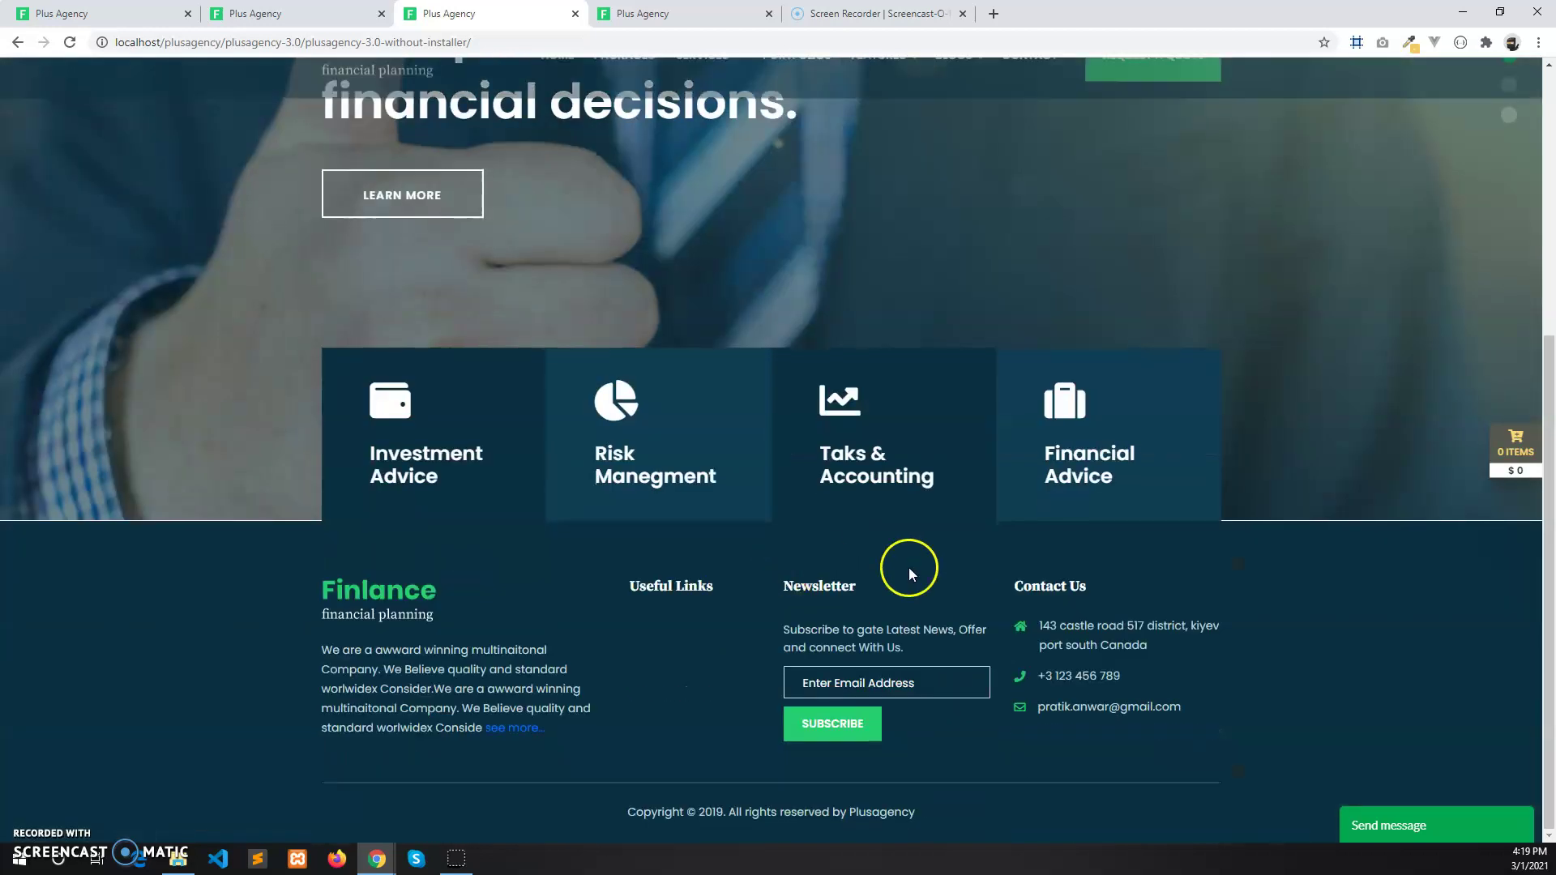
scroll(1037, 478, up, 1)
scroll(522, 357, up, 5)
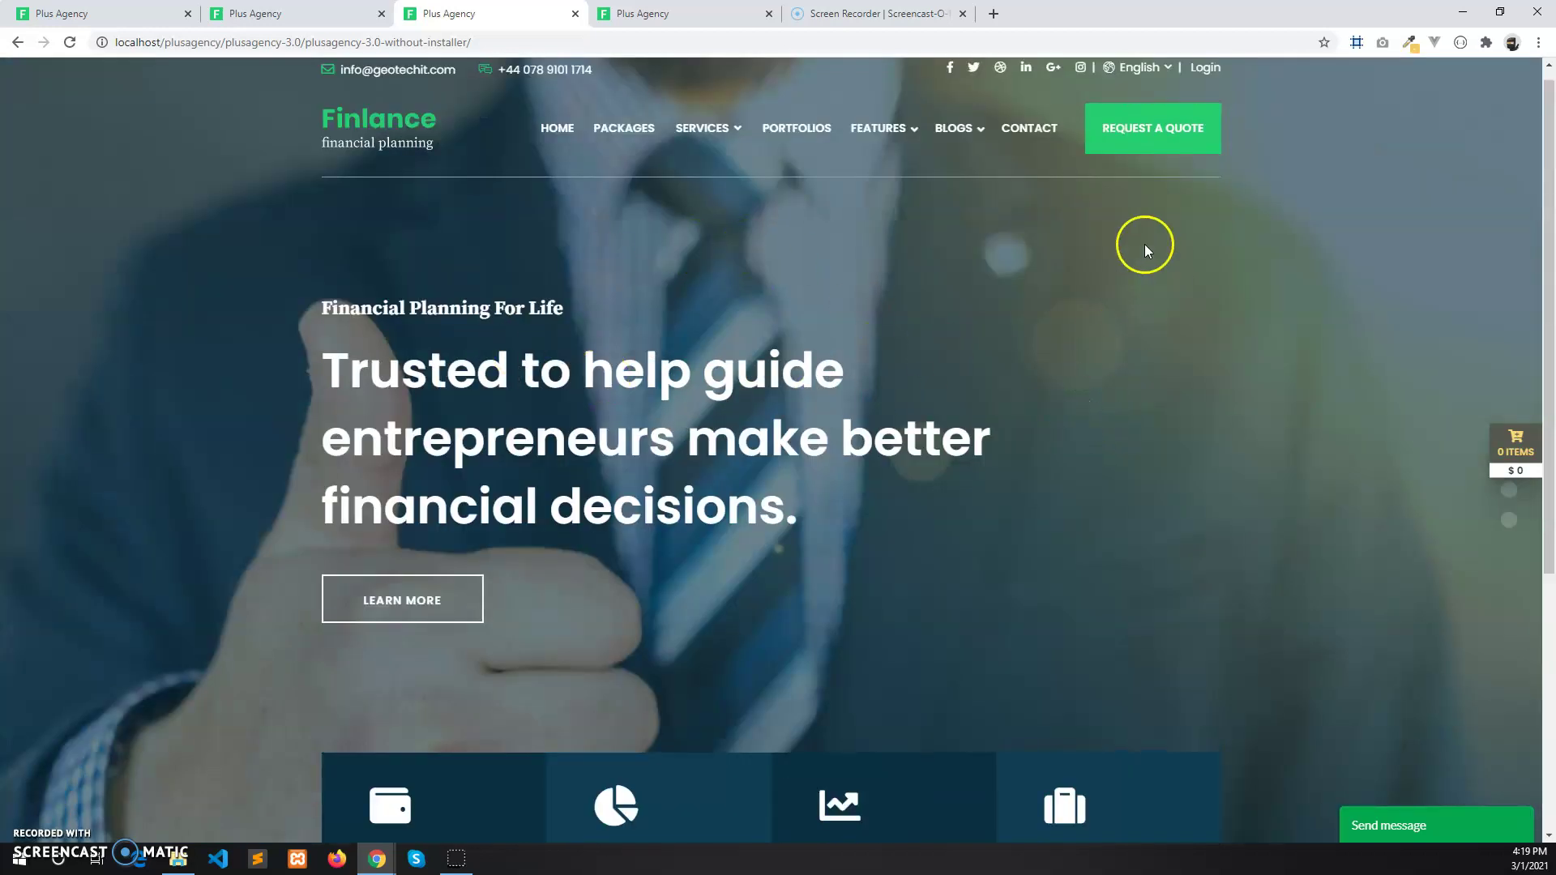
Step: Examine the order of the home page sections on the online slider demo, from the intro down to the statistics
click(255, 13)
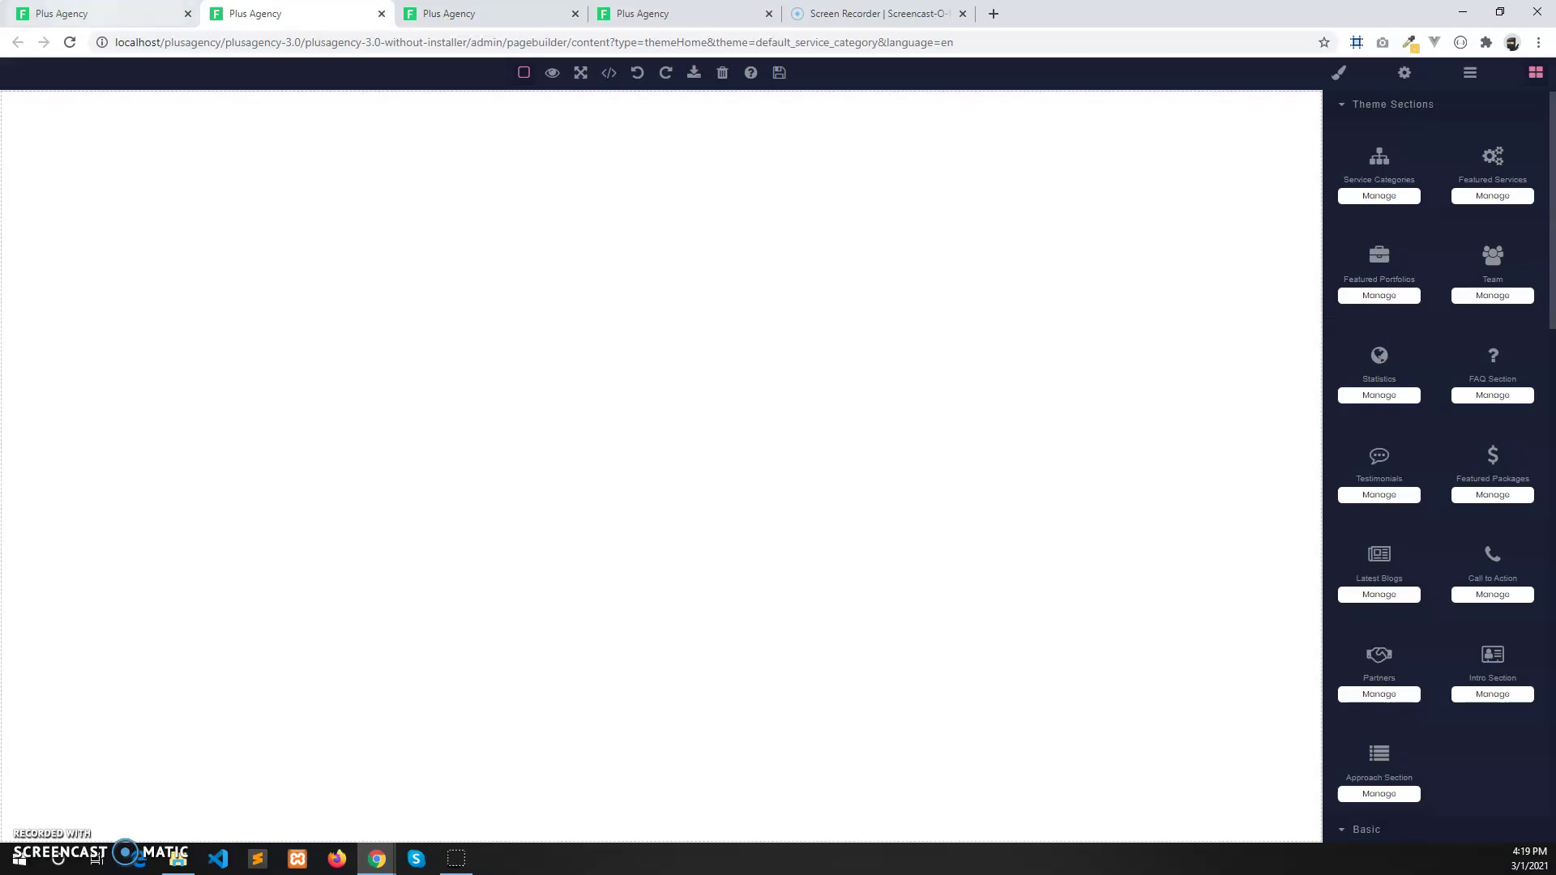
click(65, 13)
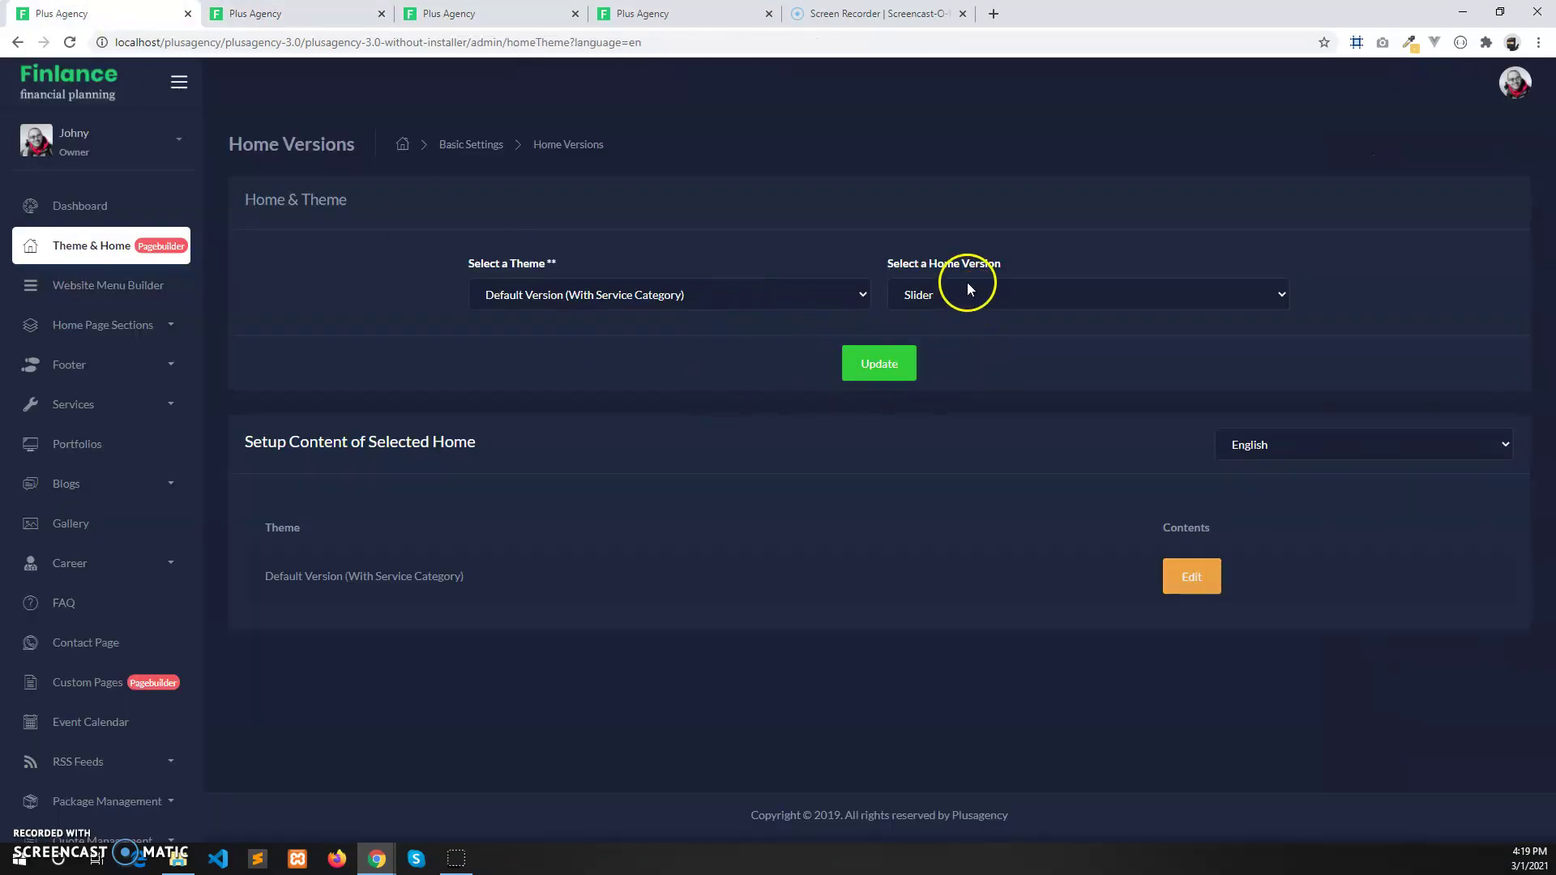
click(292, 13)
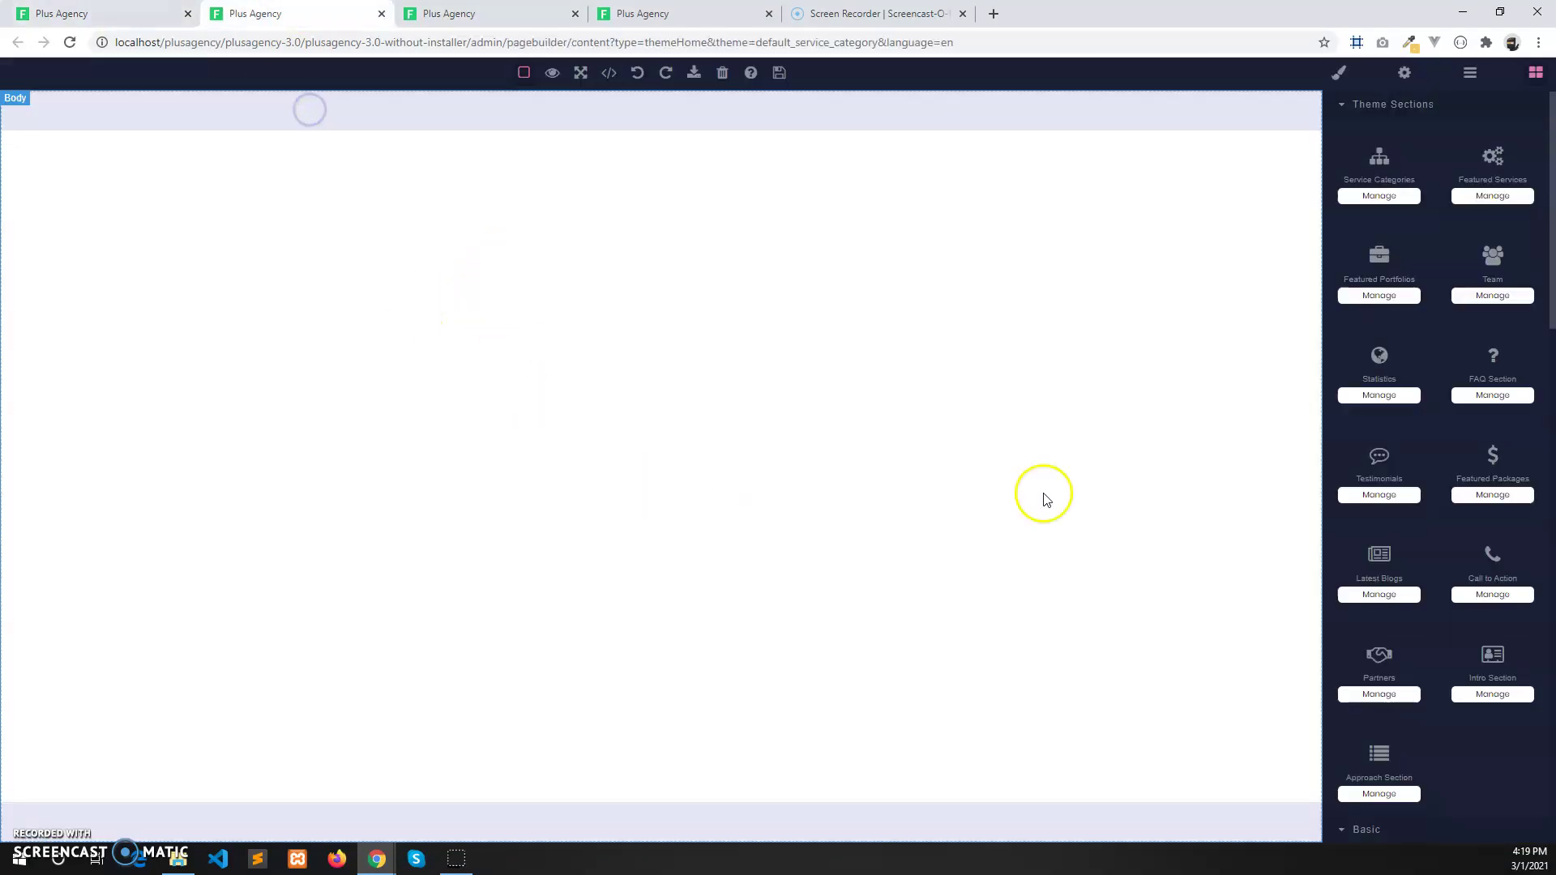
click(685, 18)
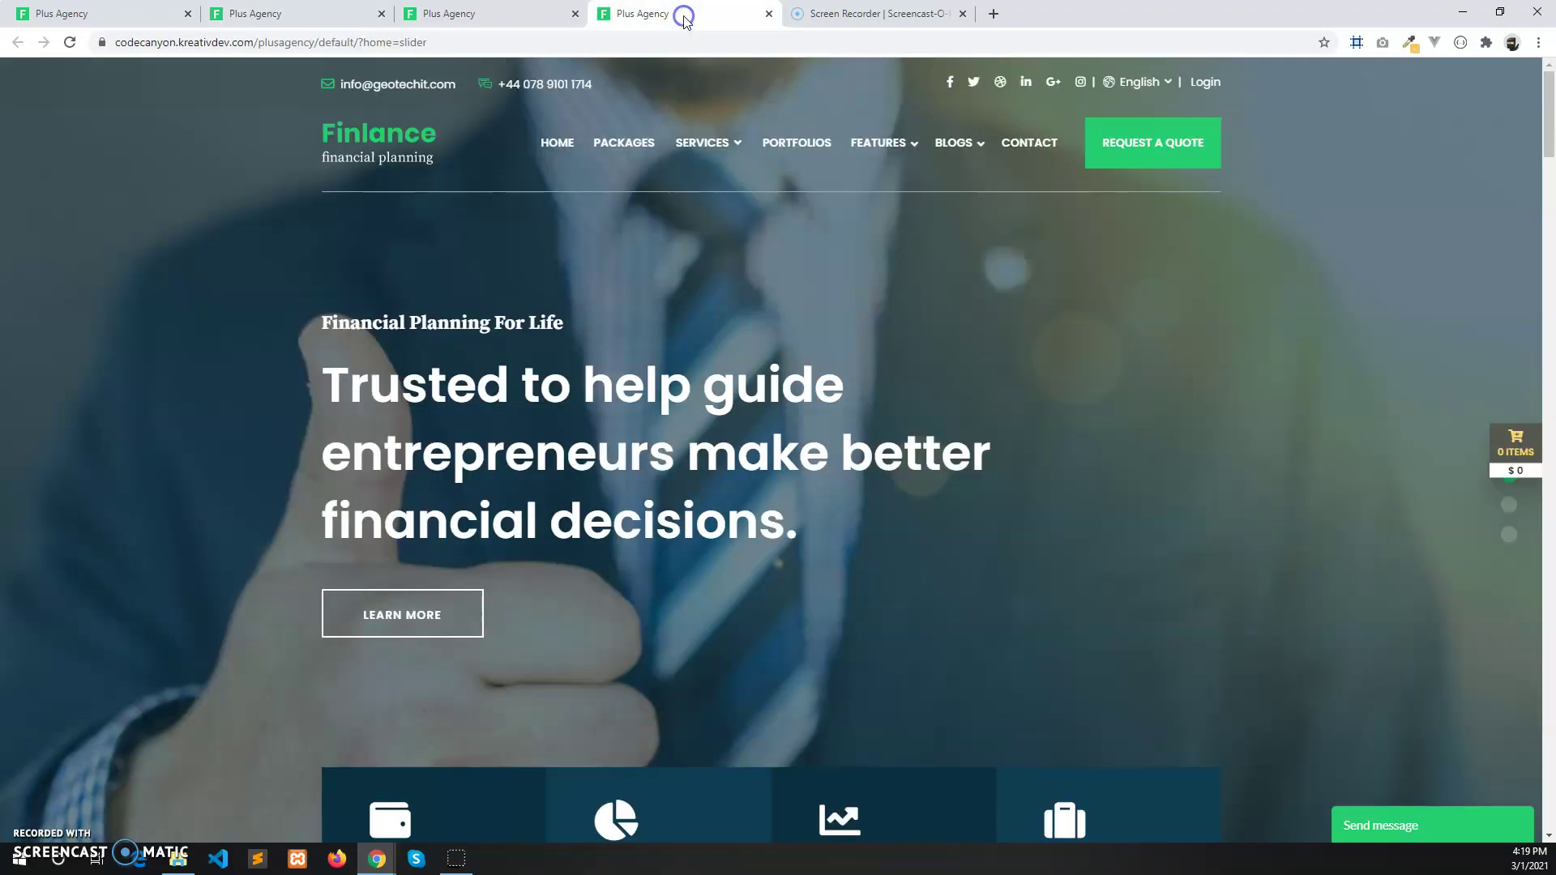
scroll(622, 465, down, 7)
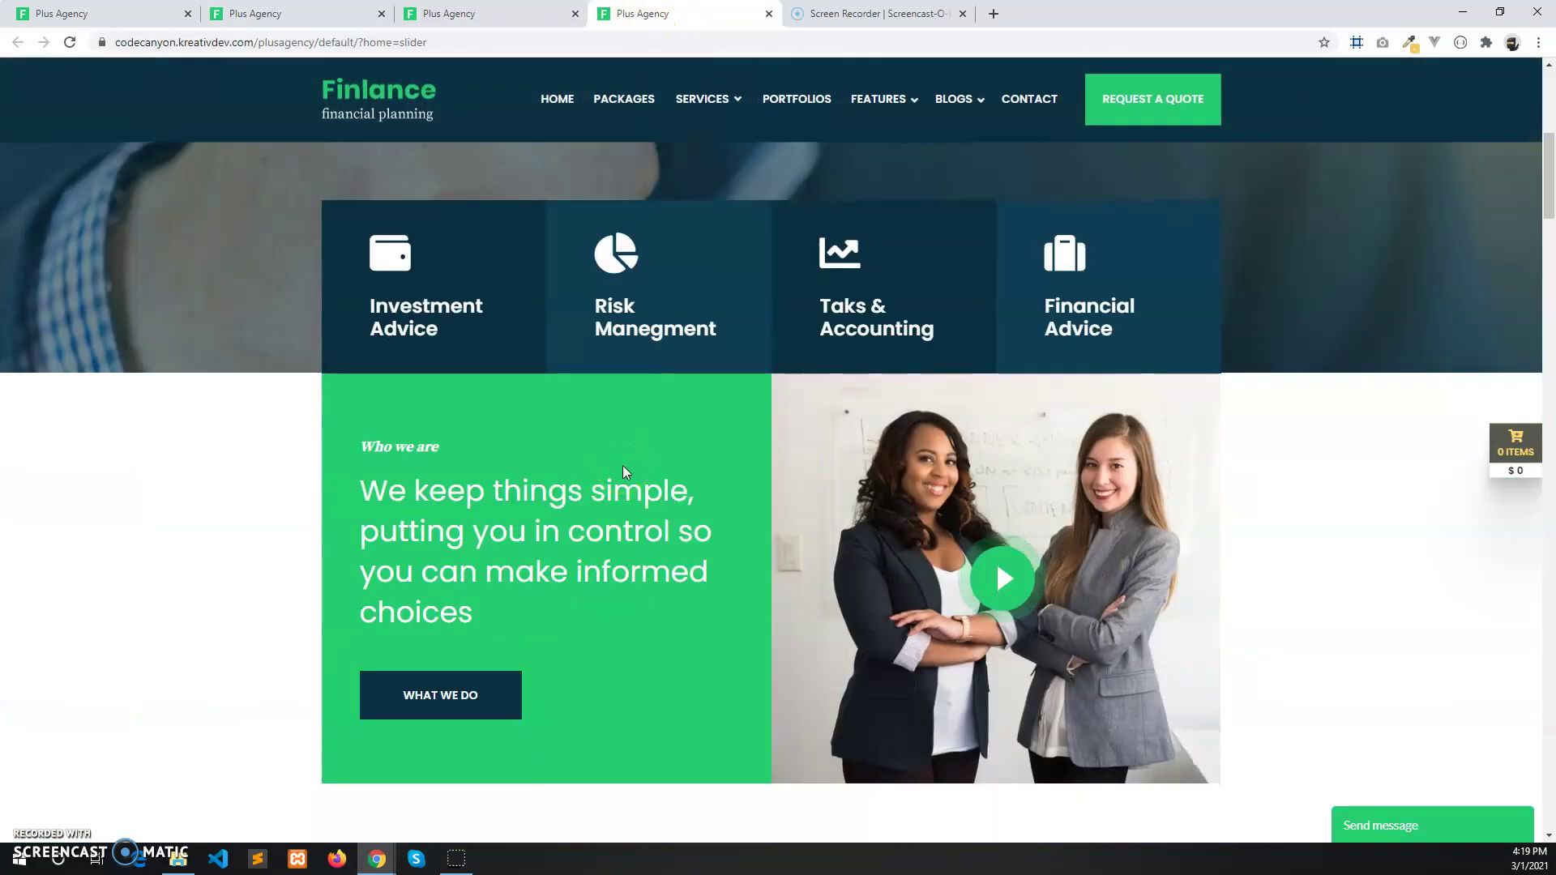
scroll(622, 465, down, 2)
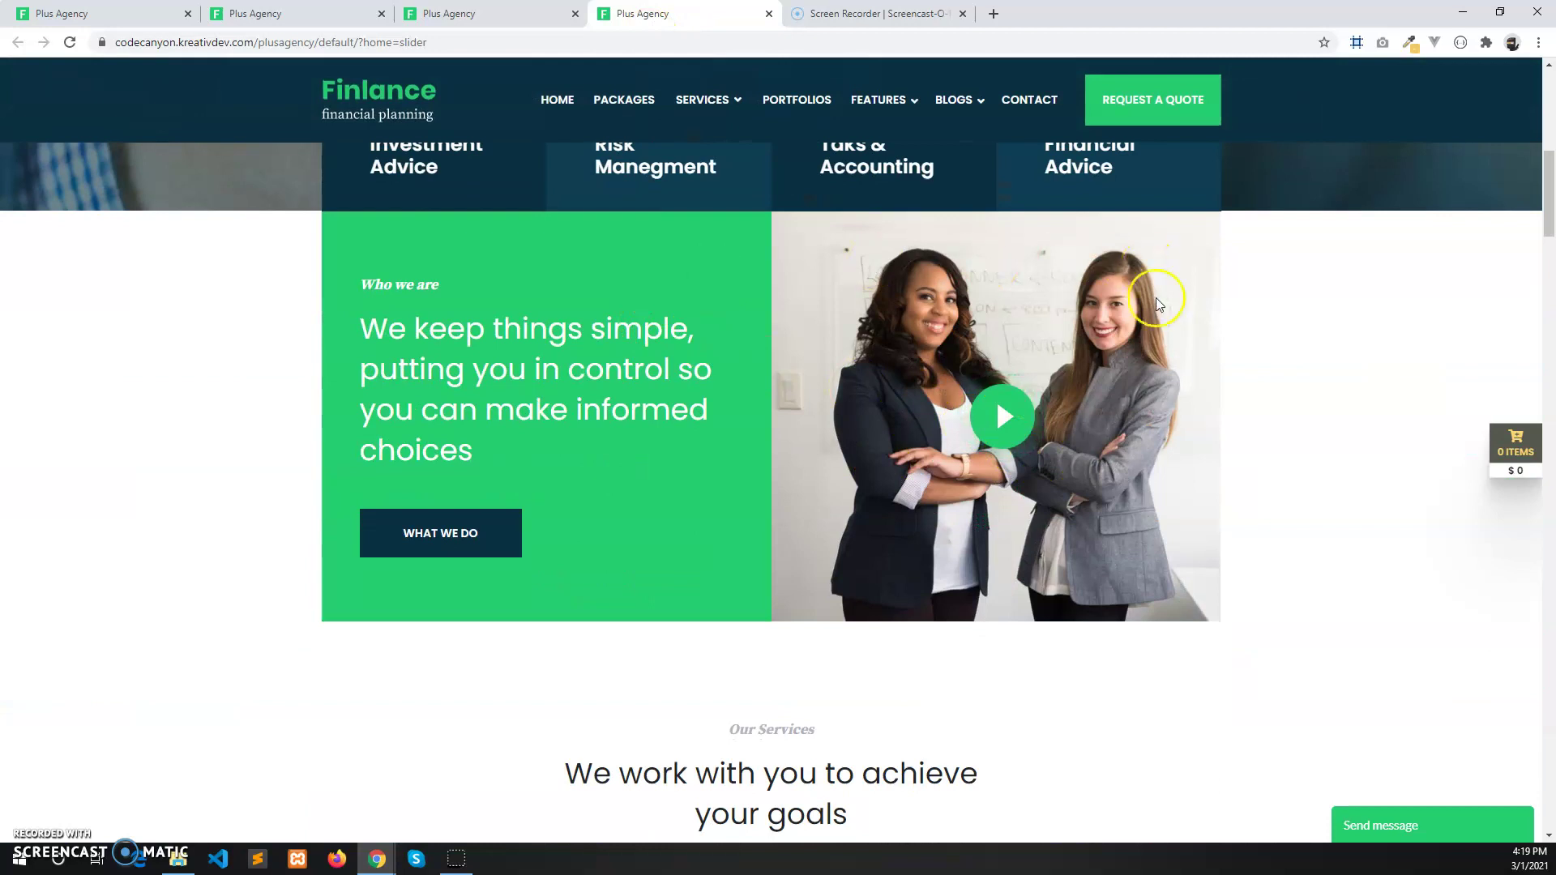
scroll(763, 549, down, 1)
scroll(763, 549, down, 14)
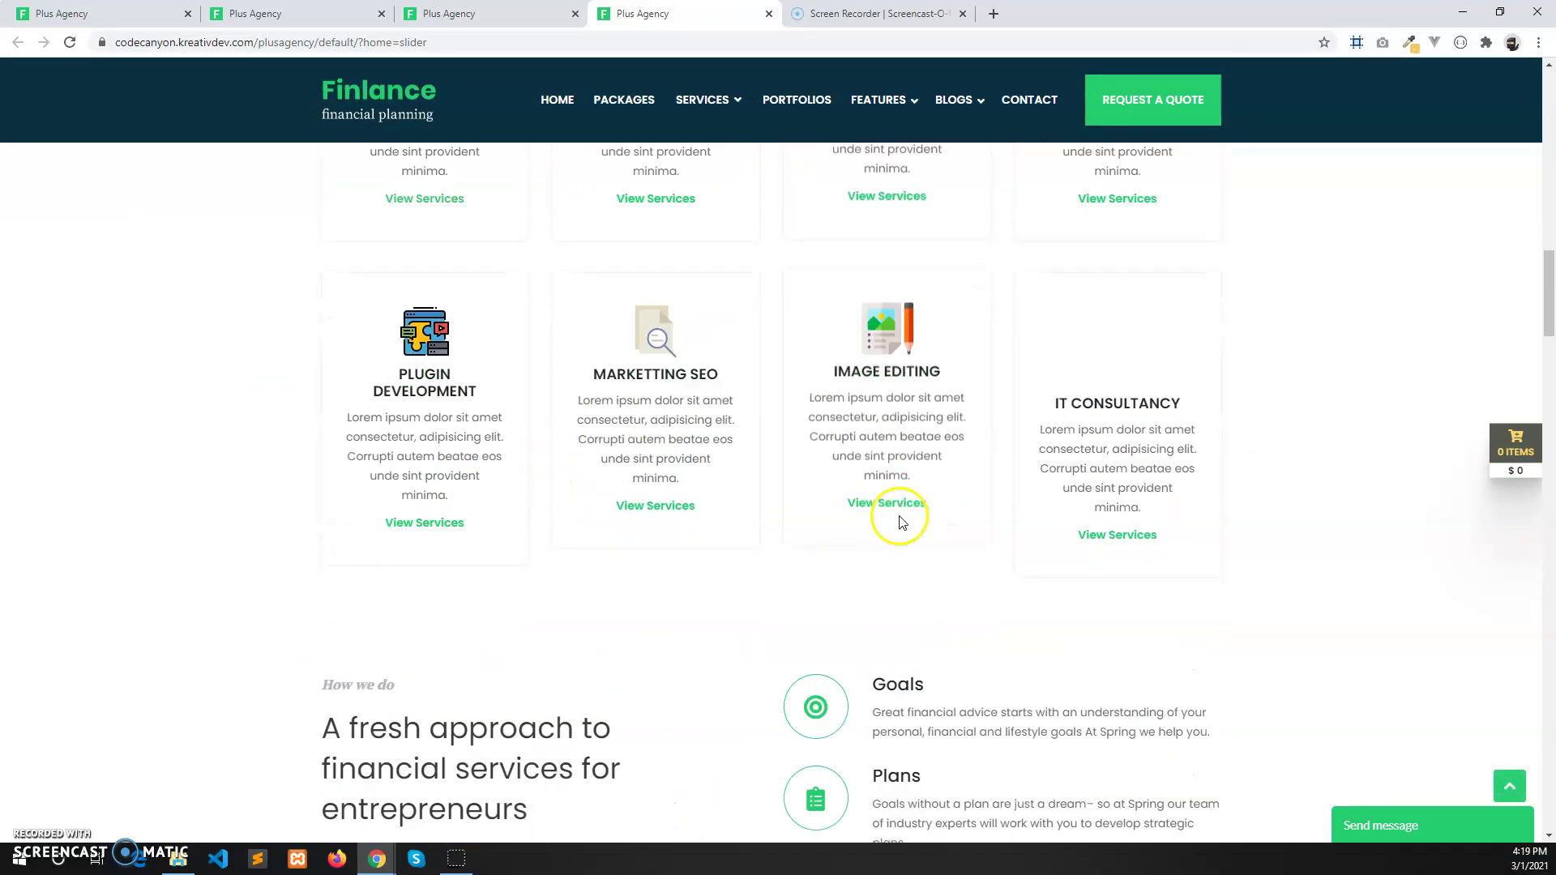
scroll(761, 581, down, 1)
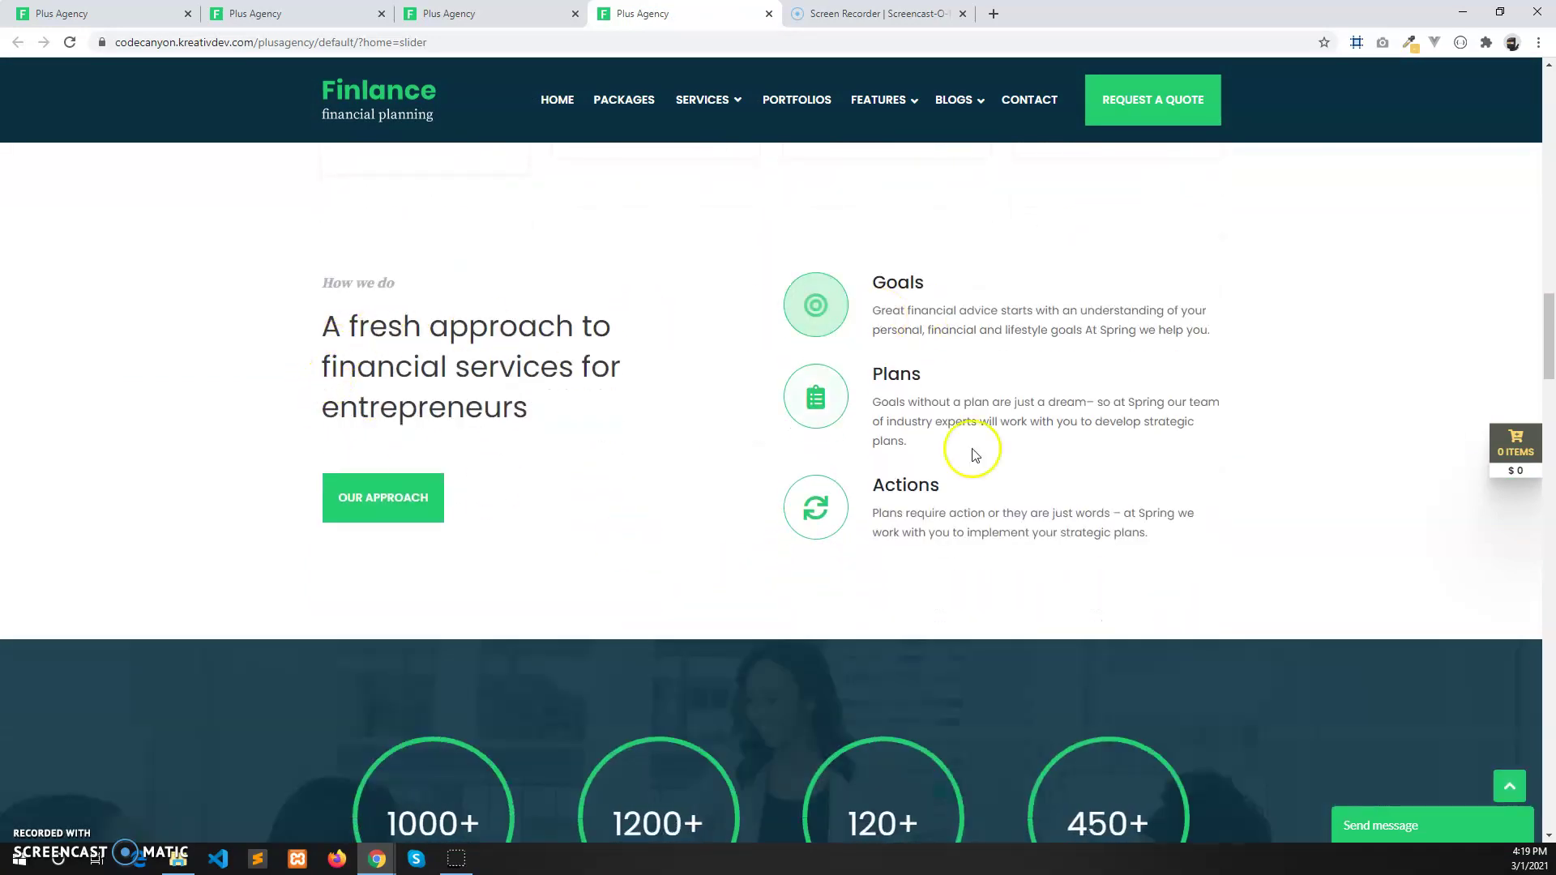
scroll(568, 539, down, 4)
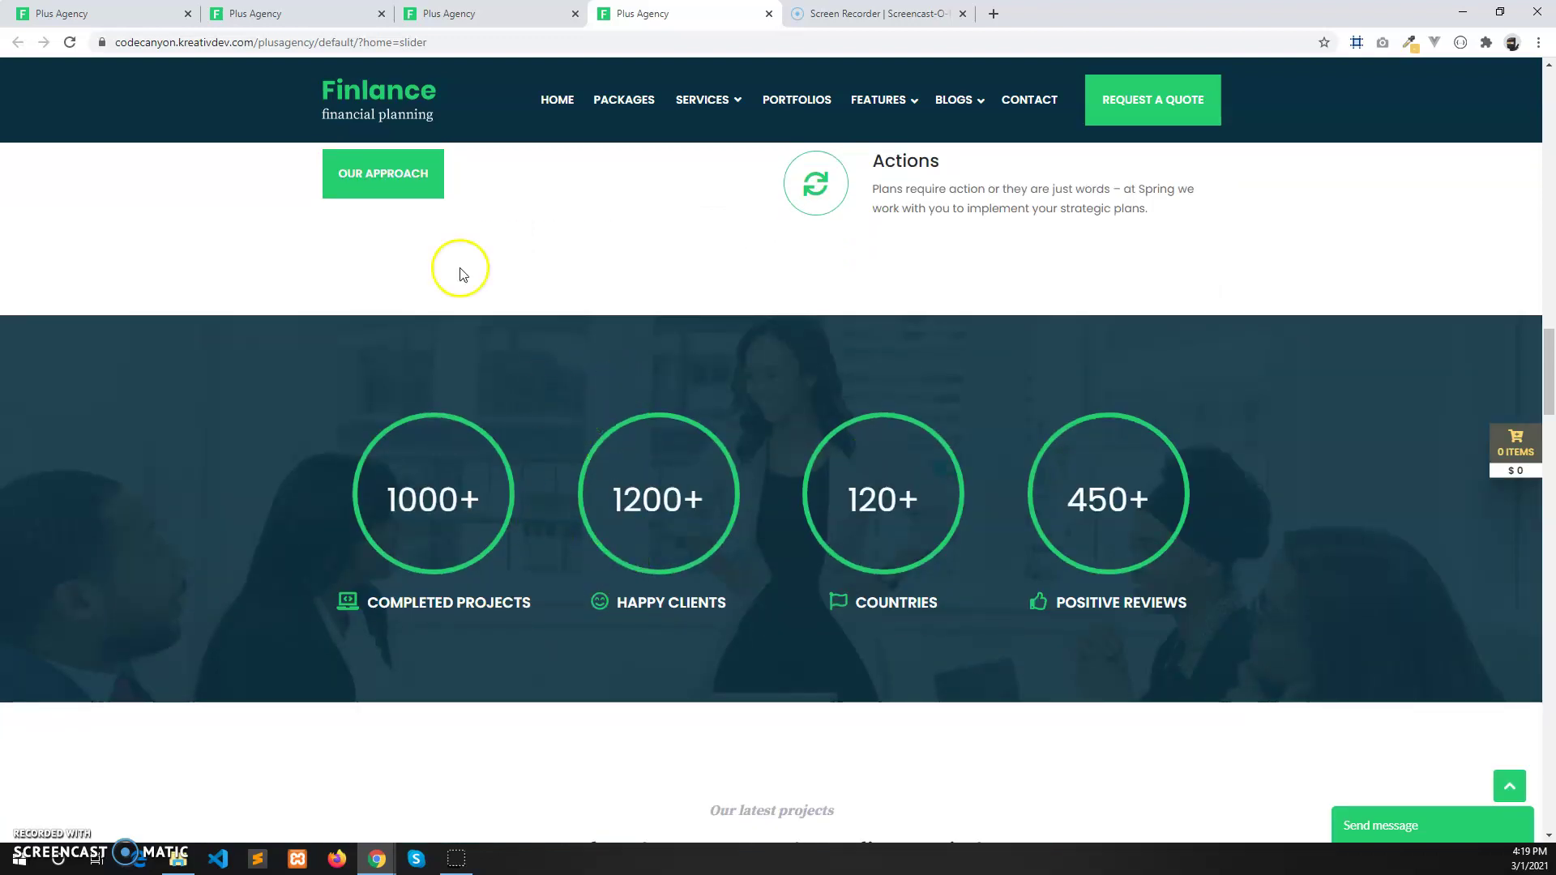
Step: Place the Intro Section on the empty page builder canvas and add the Service Categories section directly below it
click(347, 8)
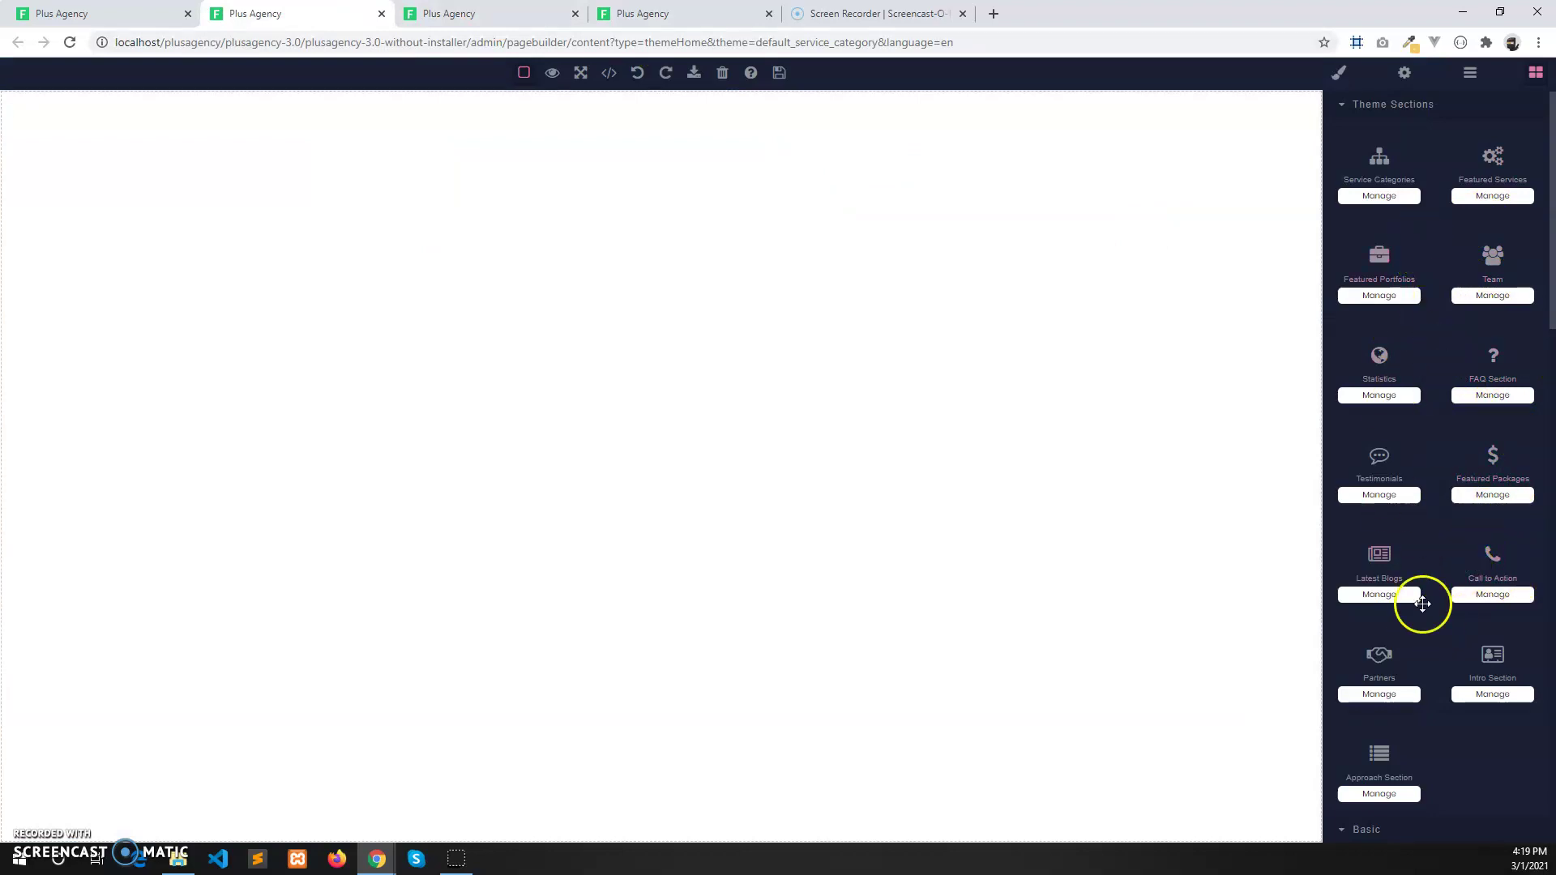
drag(1479, 653, 1020, 281)
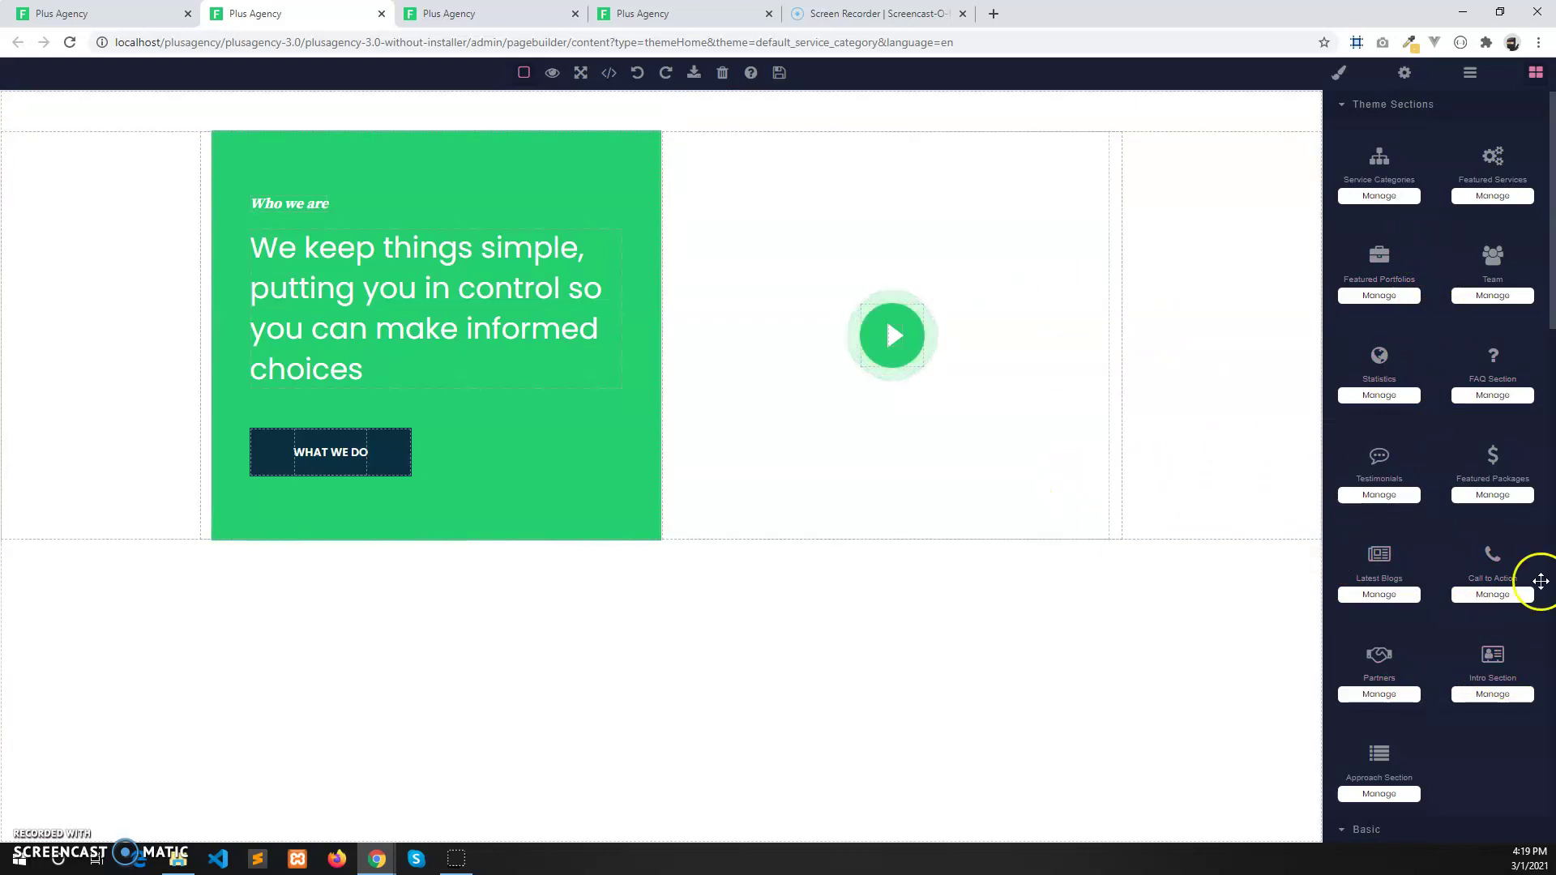
drag(1380, 158, 1251, 646)
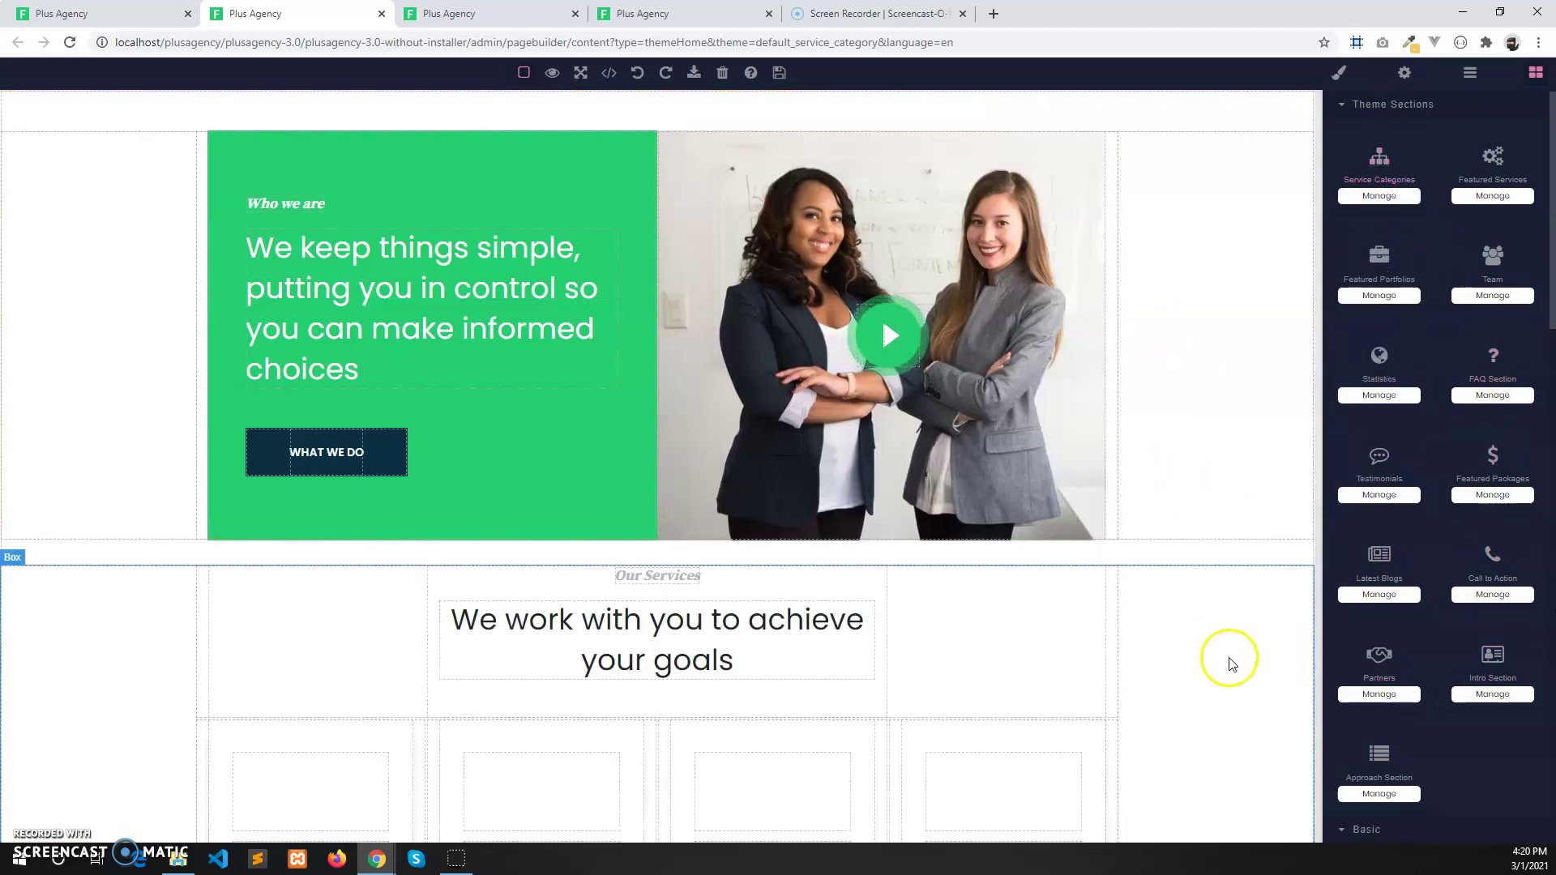
Step: Inspect the added Service Categories section, including its service cards and the spacing between its heading and the intro section
scroll(1232, 663, down, 6)
click(1192, 333)
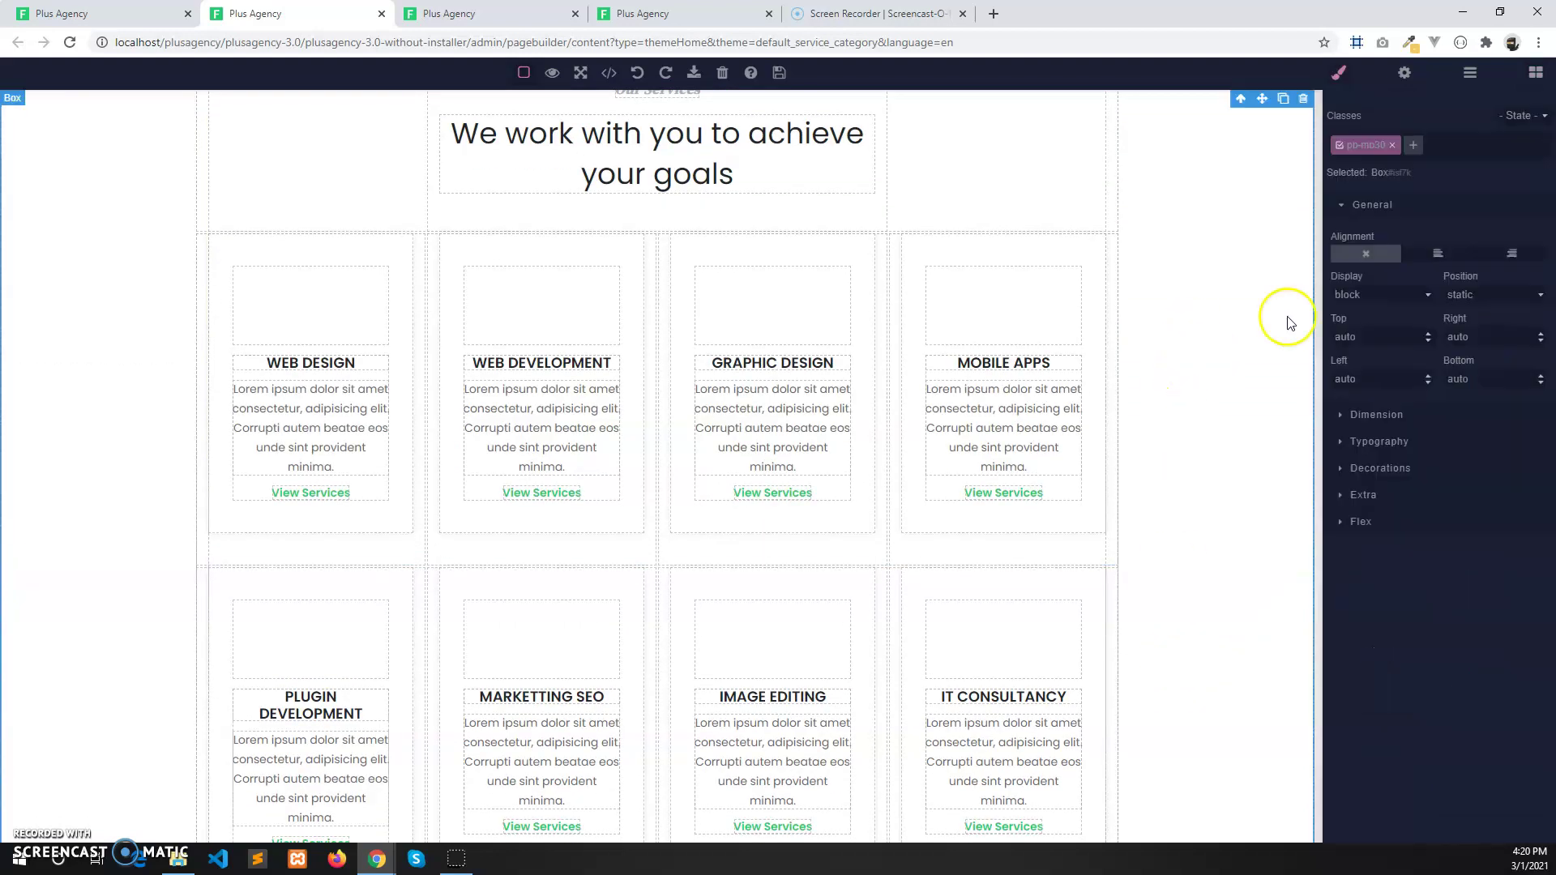
click(1536, 72)
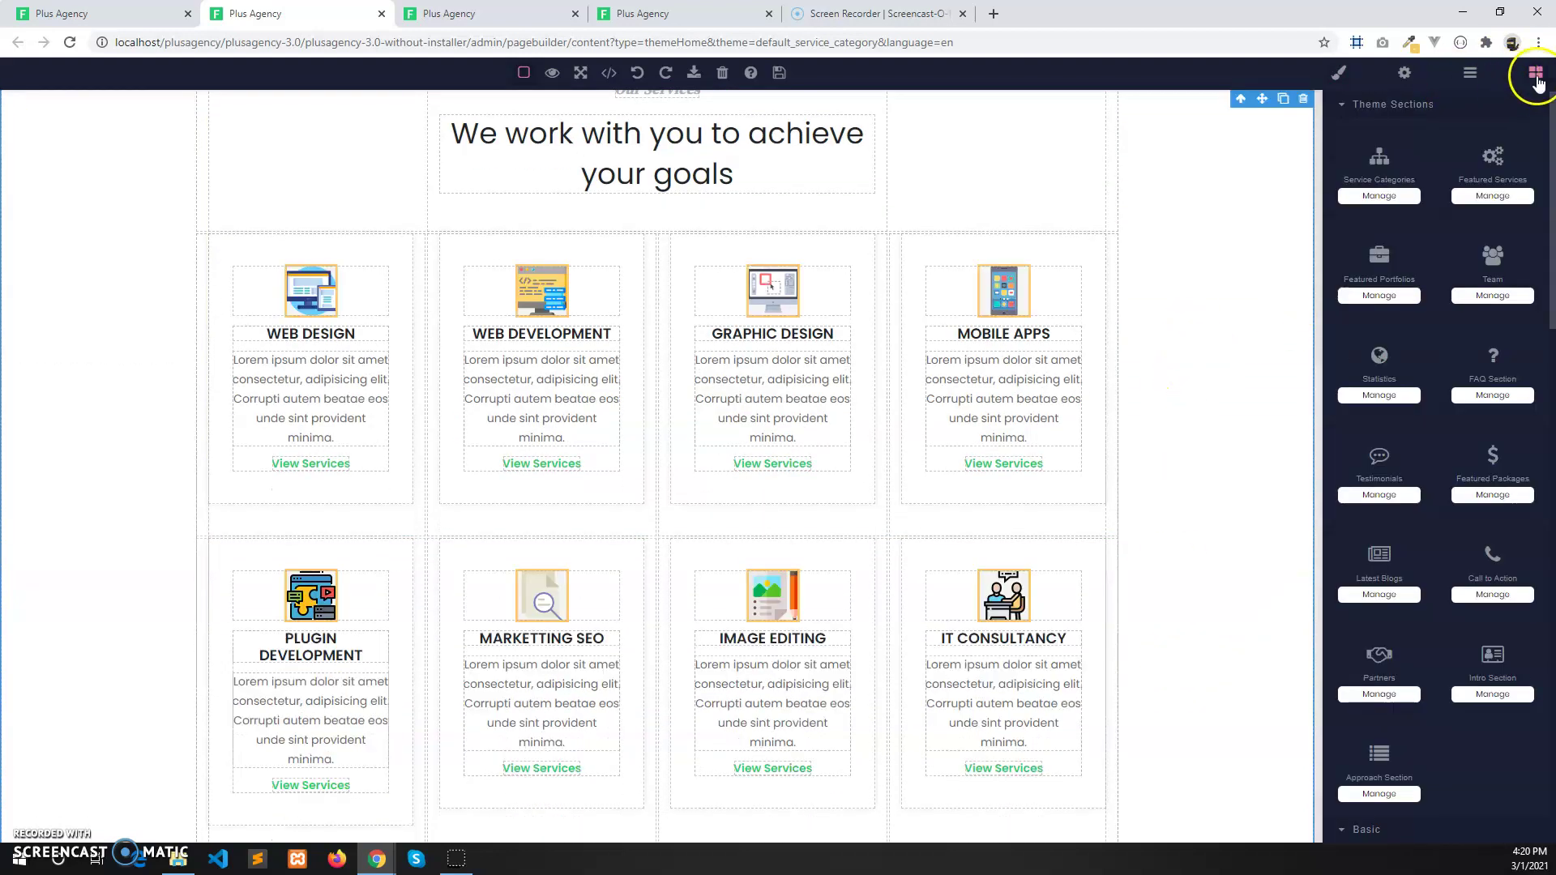
scroll(1232, 527, down, 1)
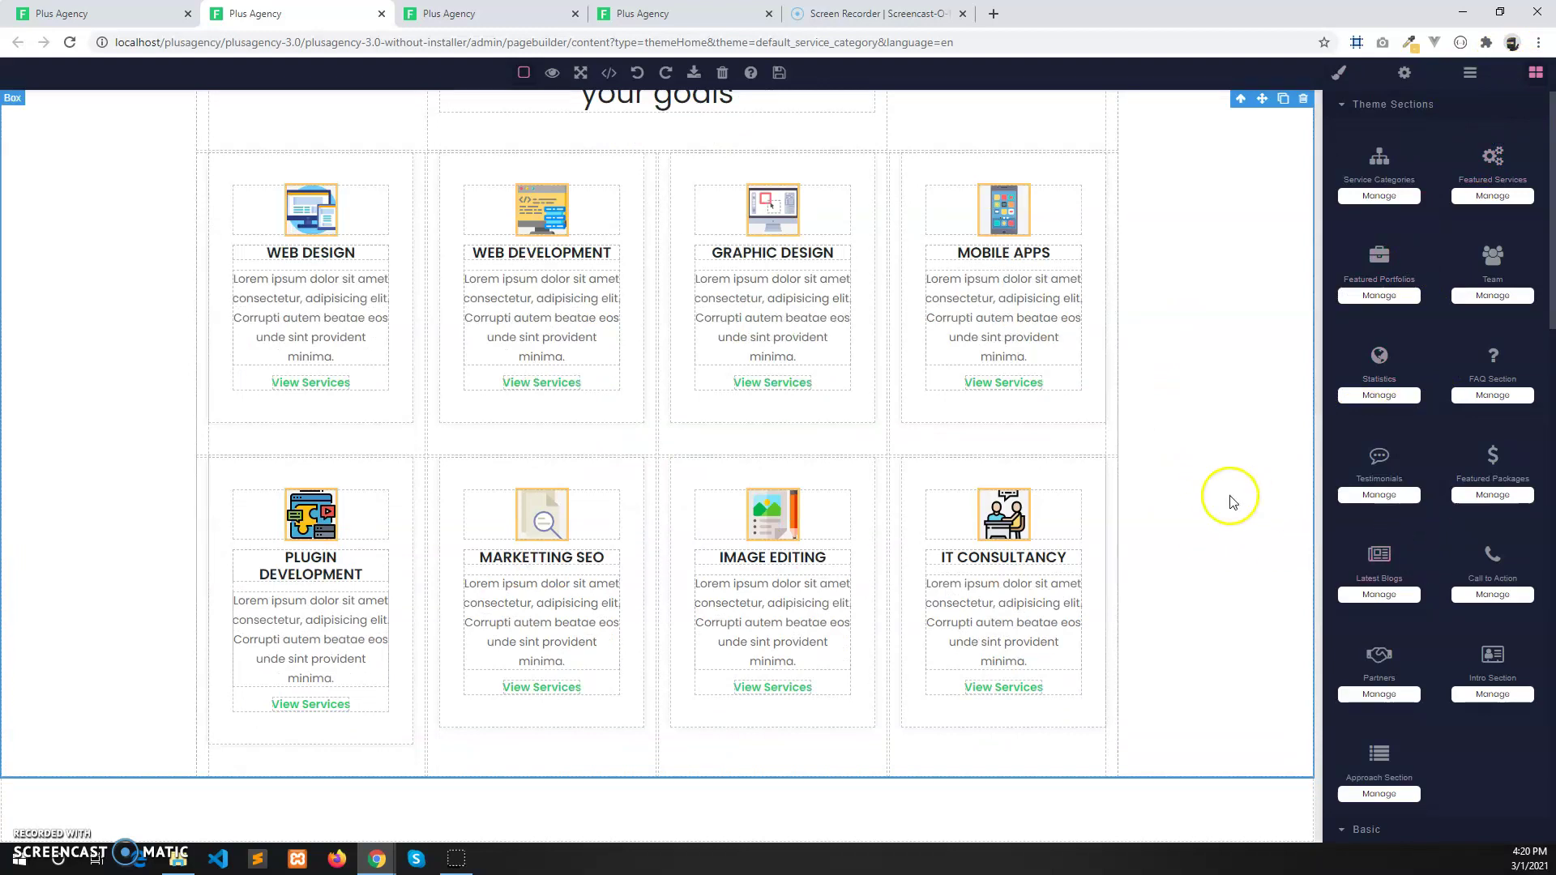
scroll(1216, 523, up, 2)
scroll(1217, 523, up, 1)
scroll(1203, 486, down, 3)
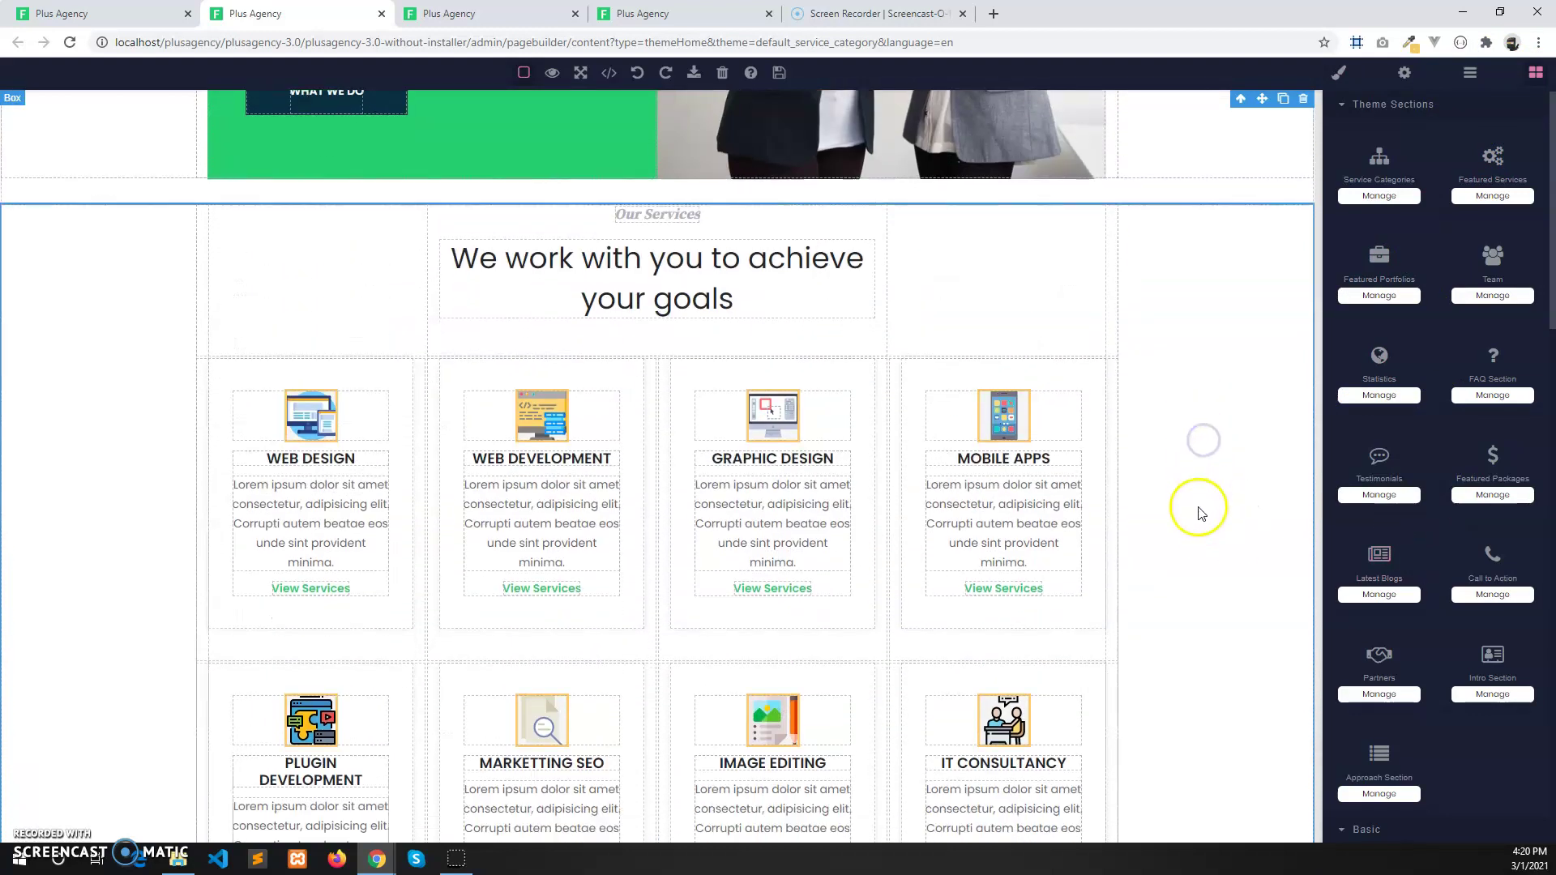
scroll(1021, 479, up, 1)
scroll(649, 212, up, 2)
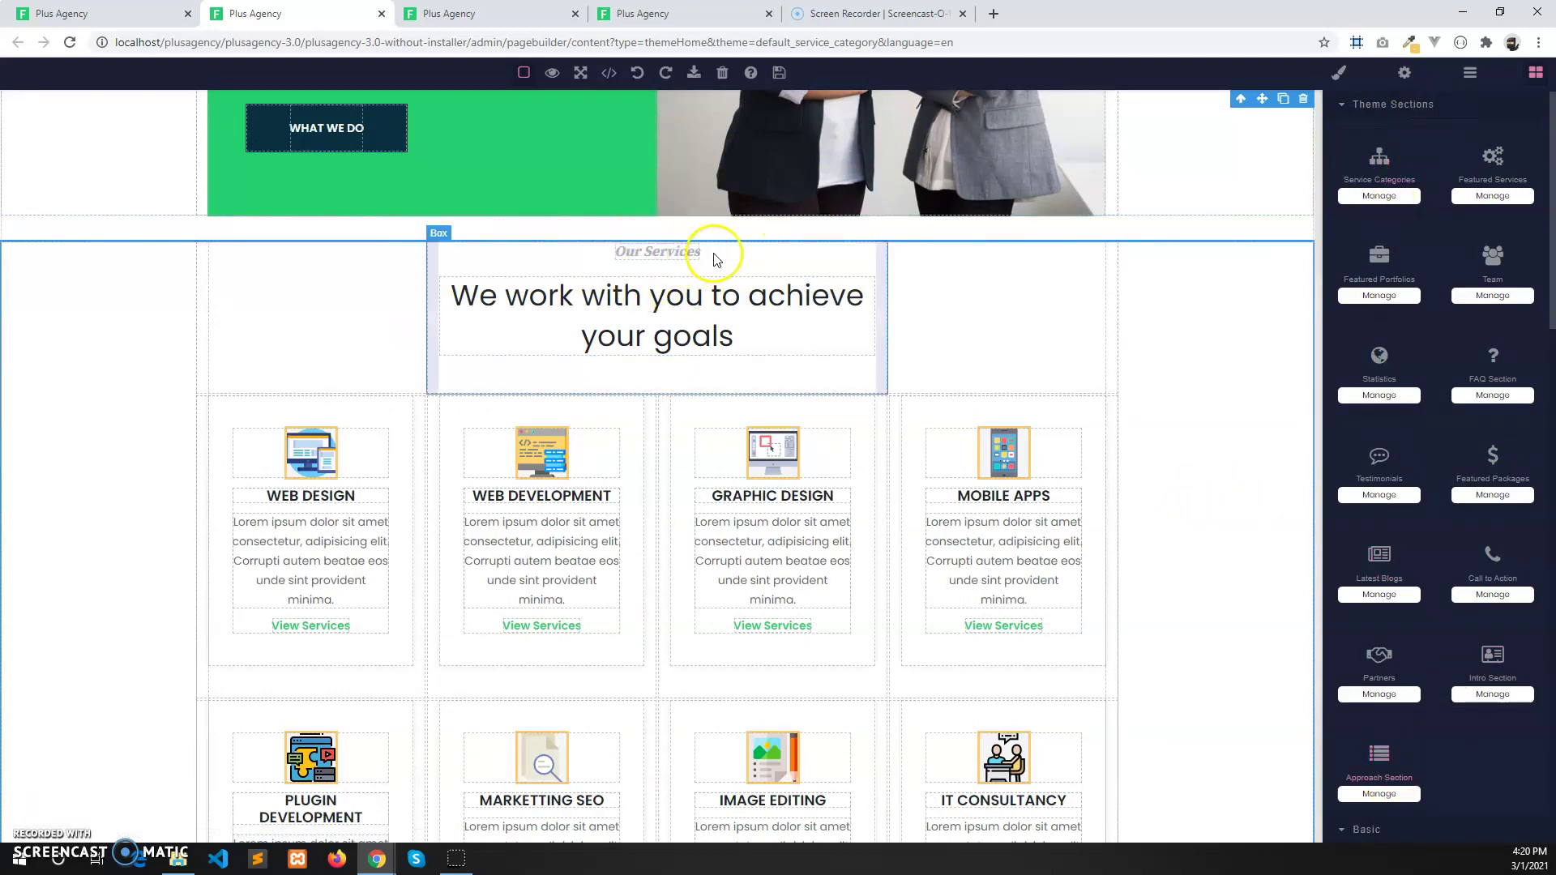
Step: Set the Service Categories section's top padding to 120 px and its bottom padding to 80 px
scroll(740, 442, down, 3)
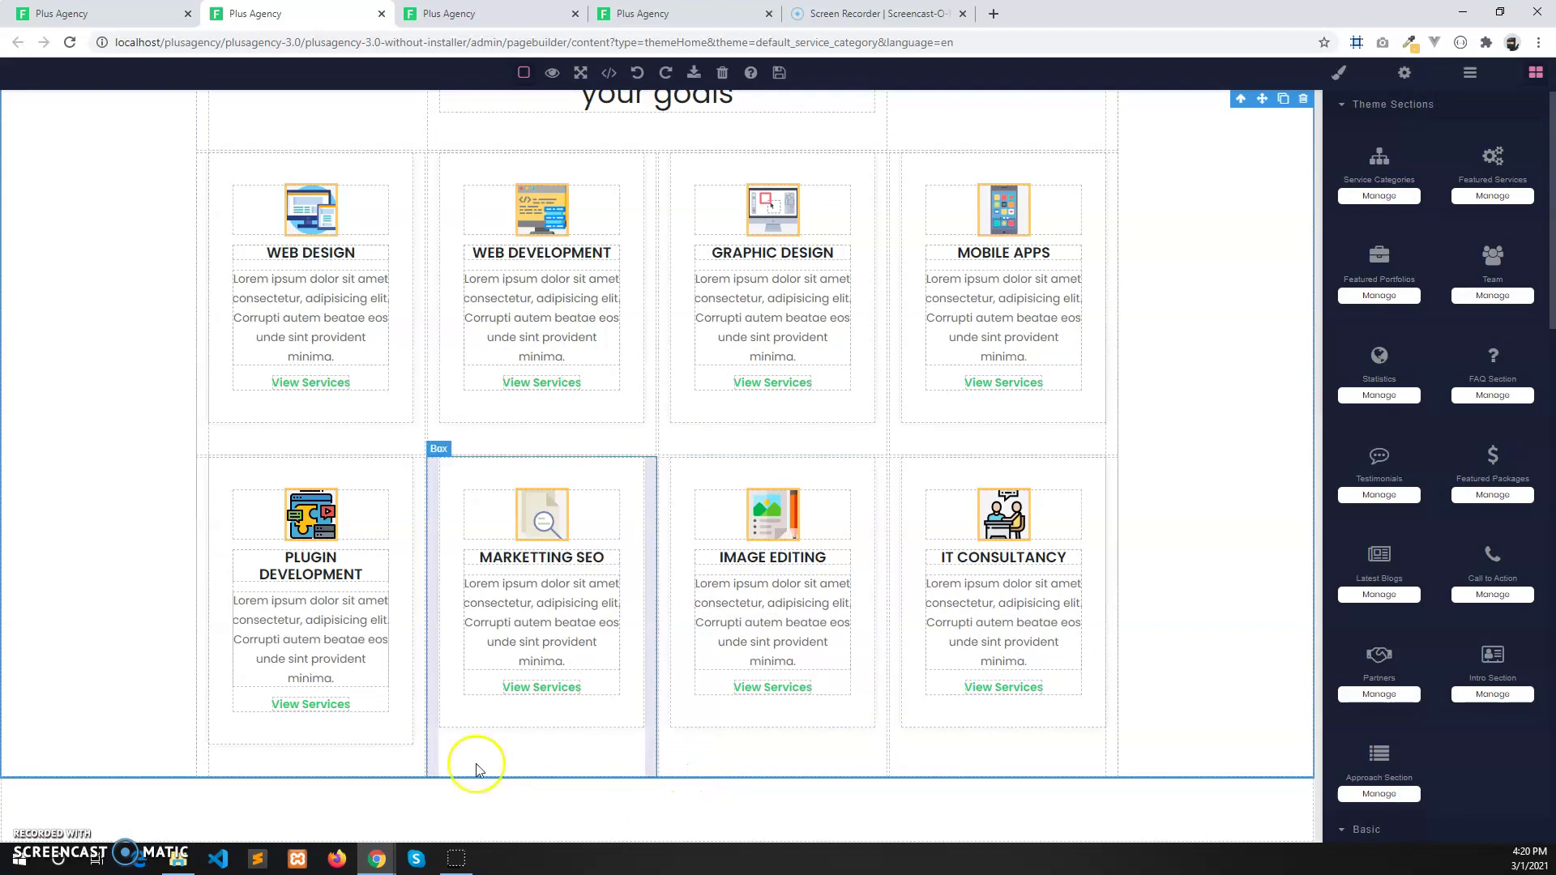
click(1533, 74)
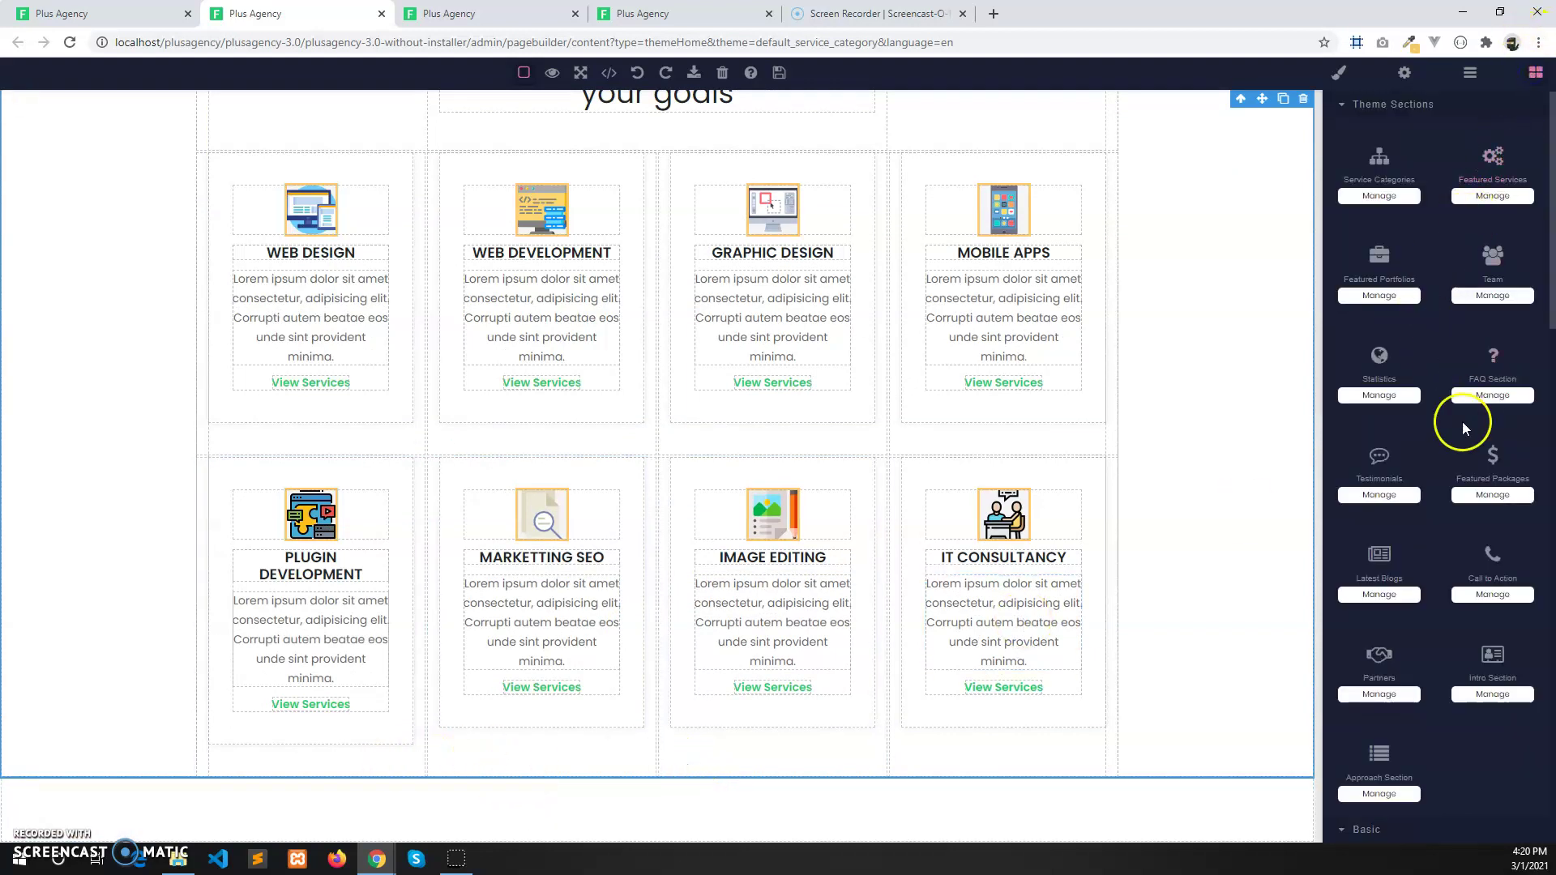
click(1341, 76)
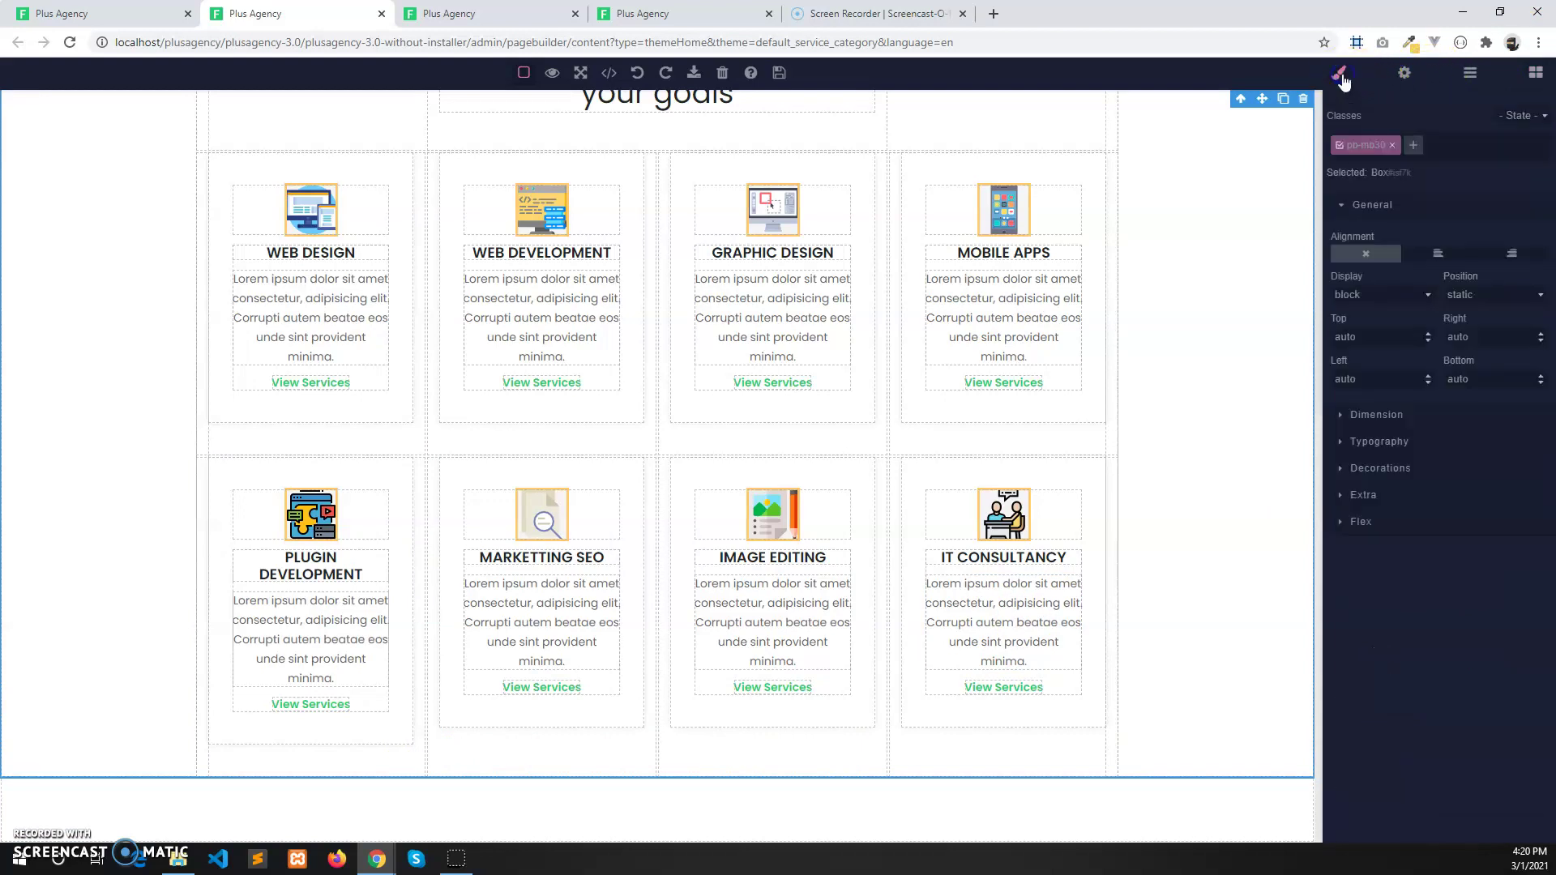
click(1377, 416)
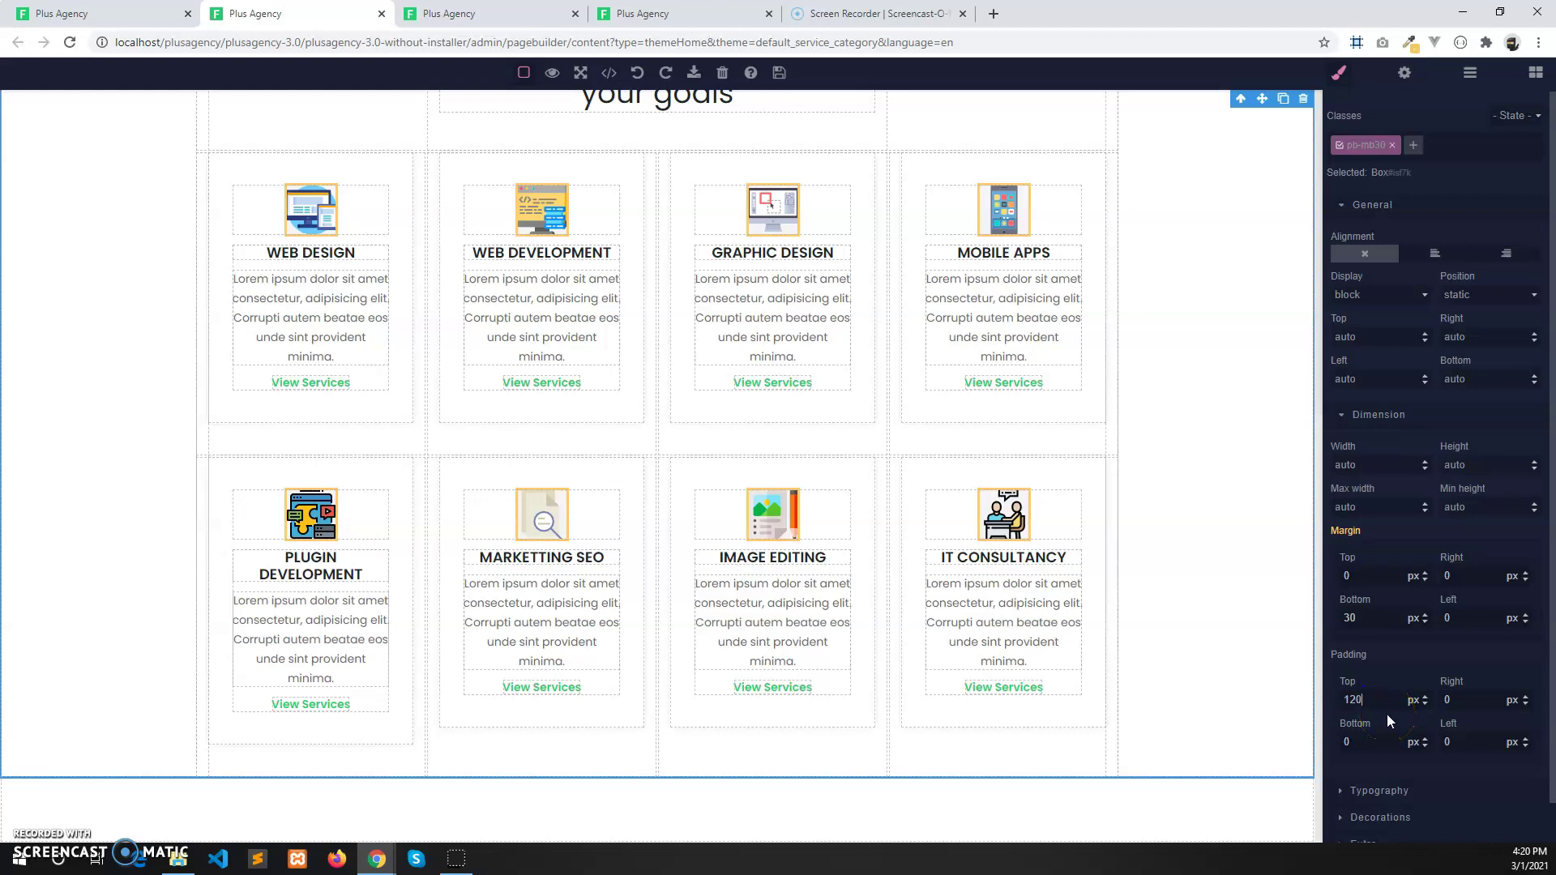
click(1365, 763)
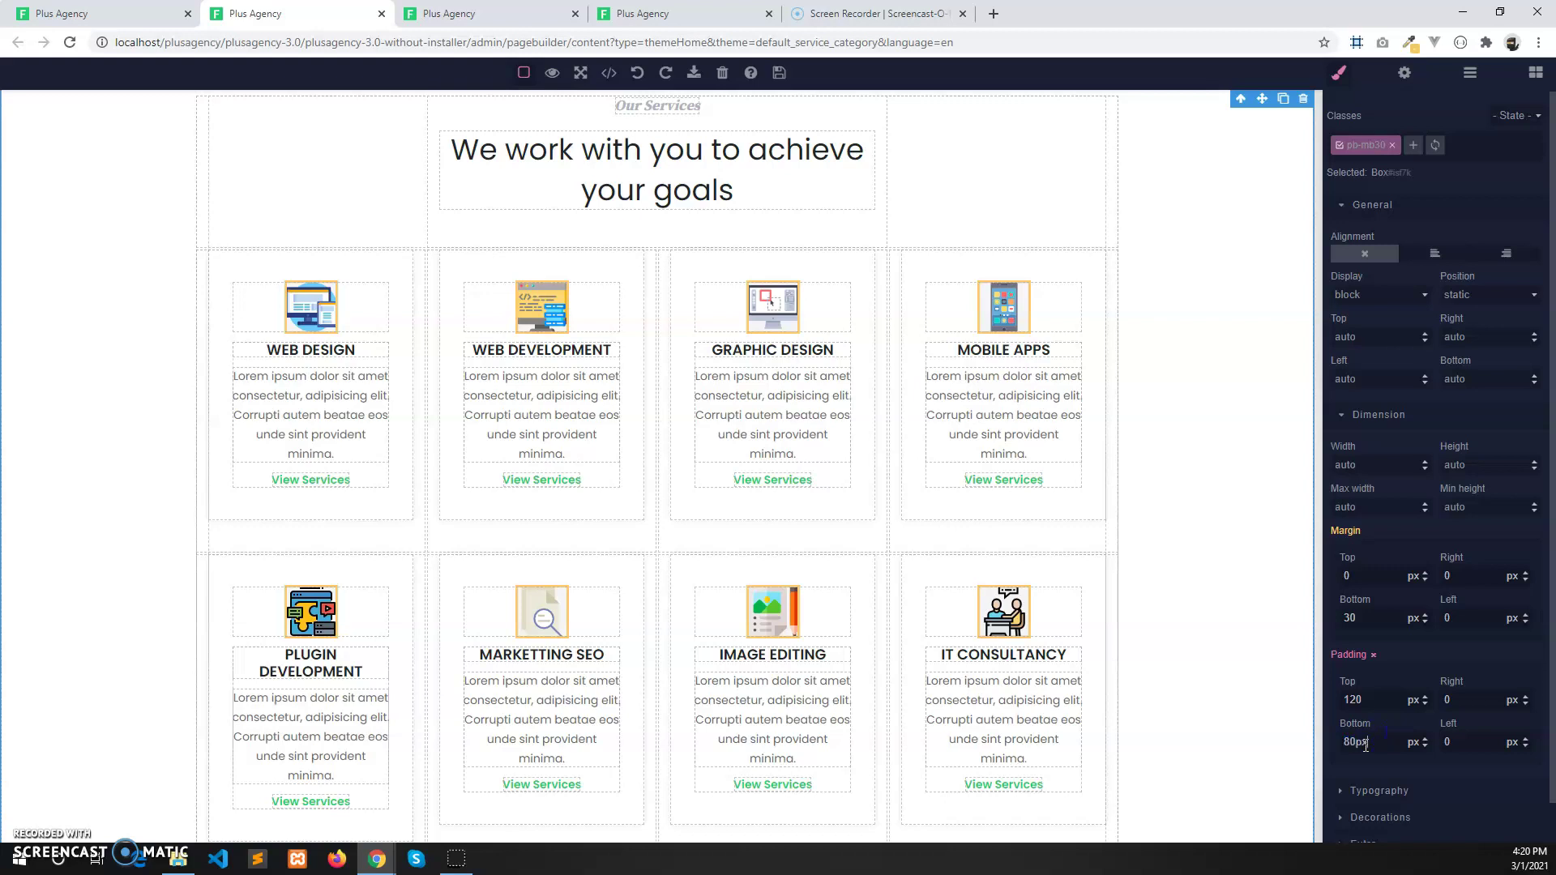
scroll(1053, 649, down, 3)
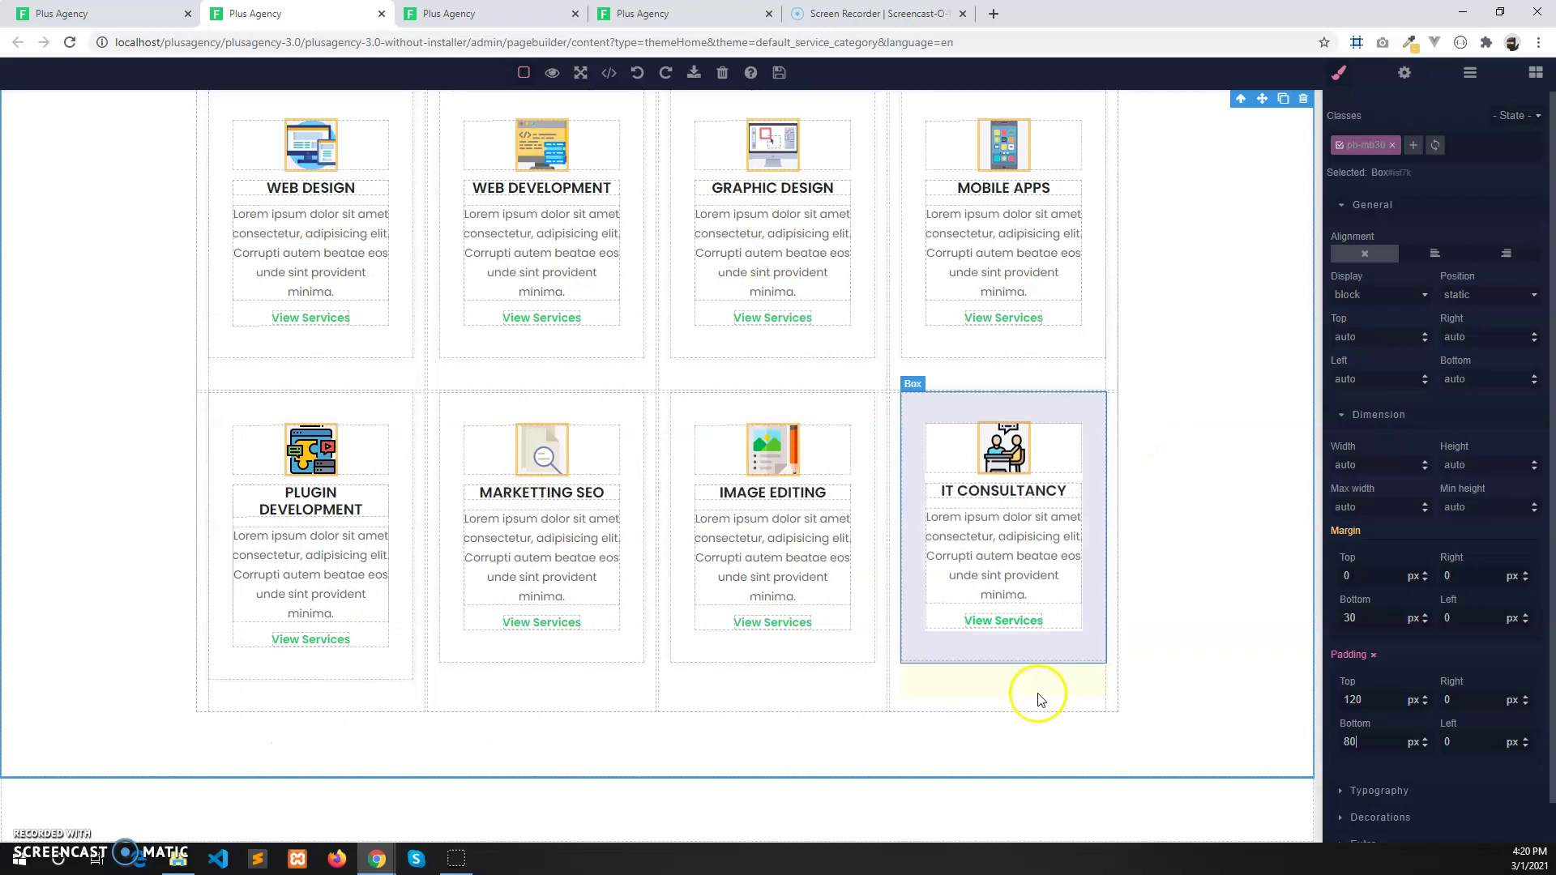
scroll(940, 567, up, 8)
scroll(1094, 490, down, 6)
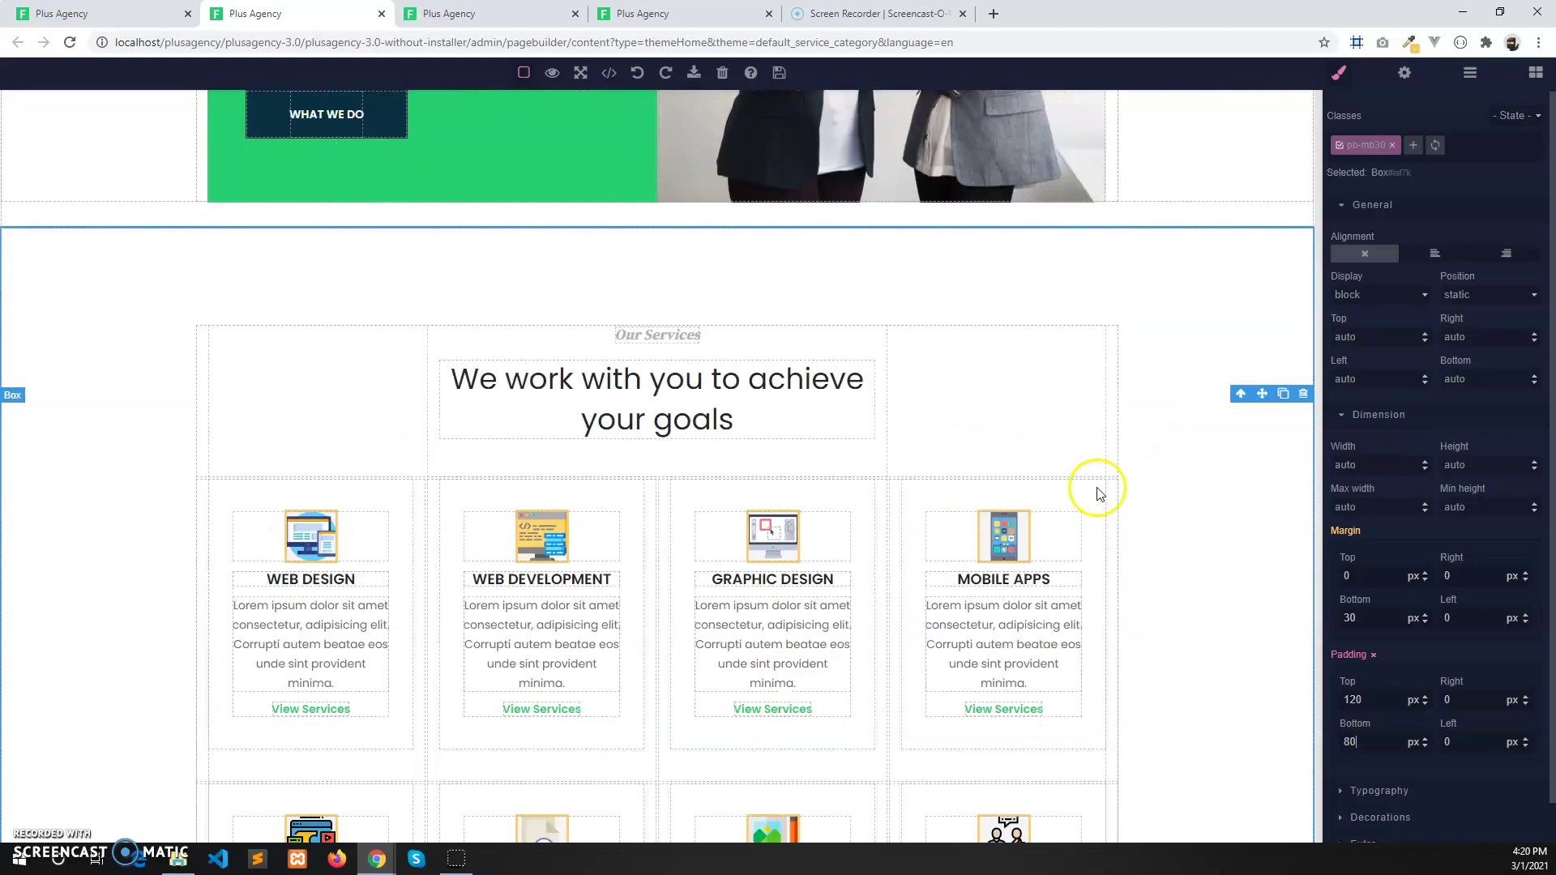
Step: Check what follows the service cards on the online slider demo and place the Approach Section below Service Categories
click(1535, 75)
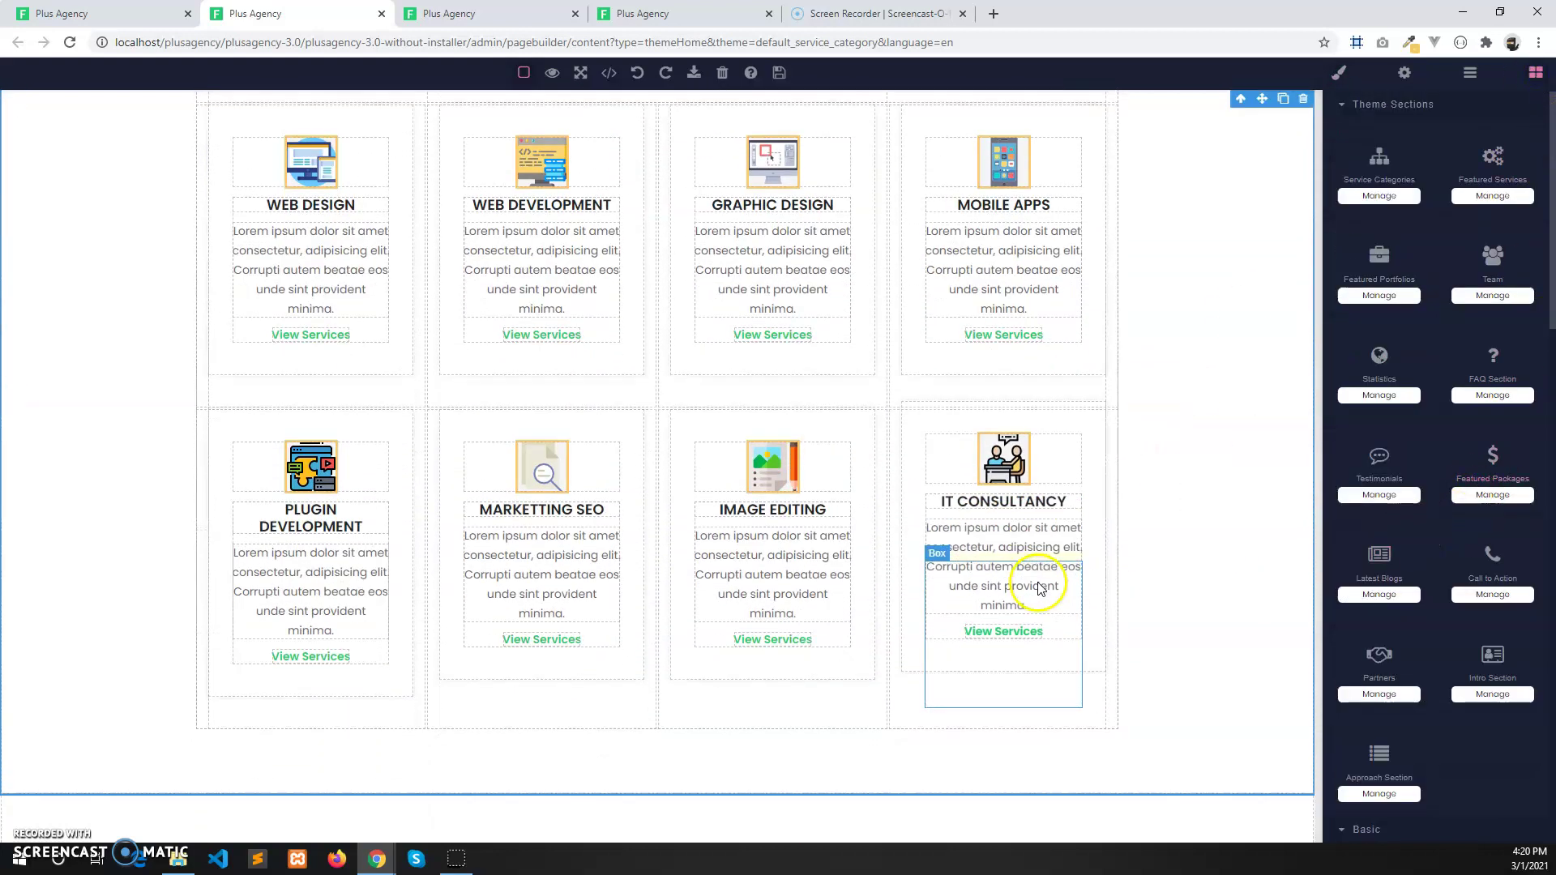
scroll(1042, 592, down, 1)
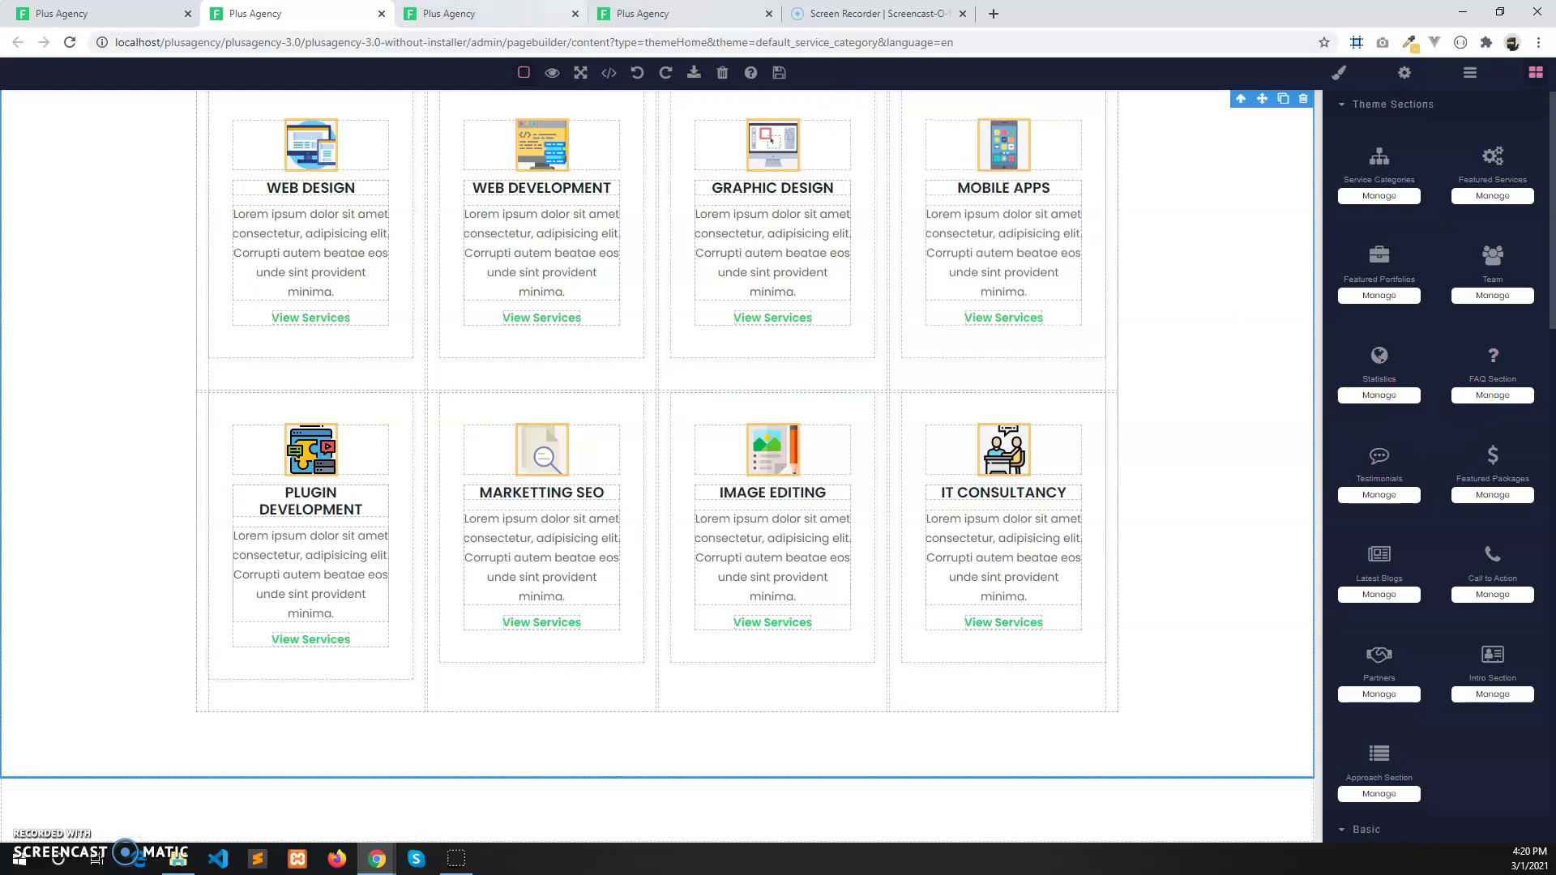
click(648, 14)
scroll(697, 454, up, 2)
scroll(697, 485, up, 5)
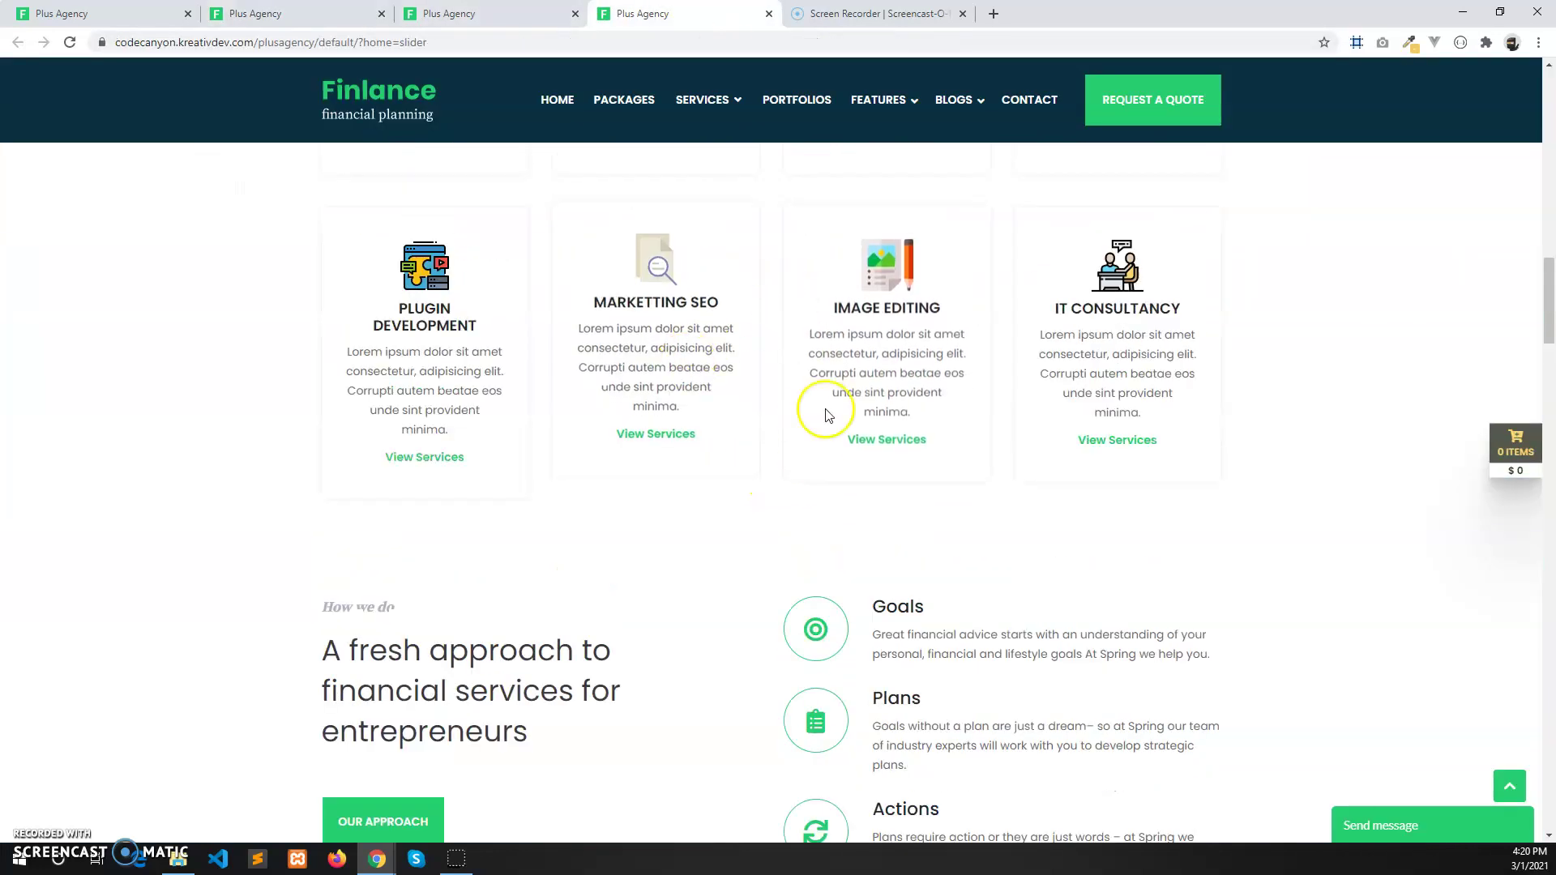
click(291, 14)
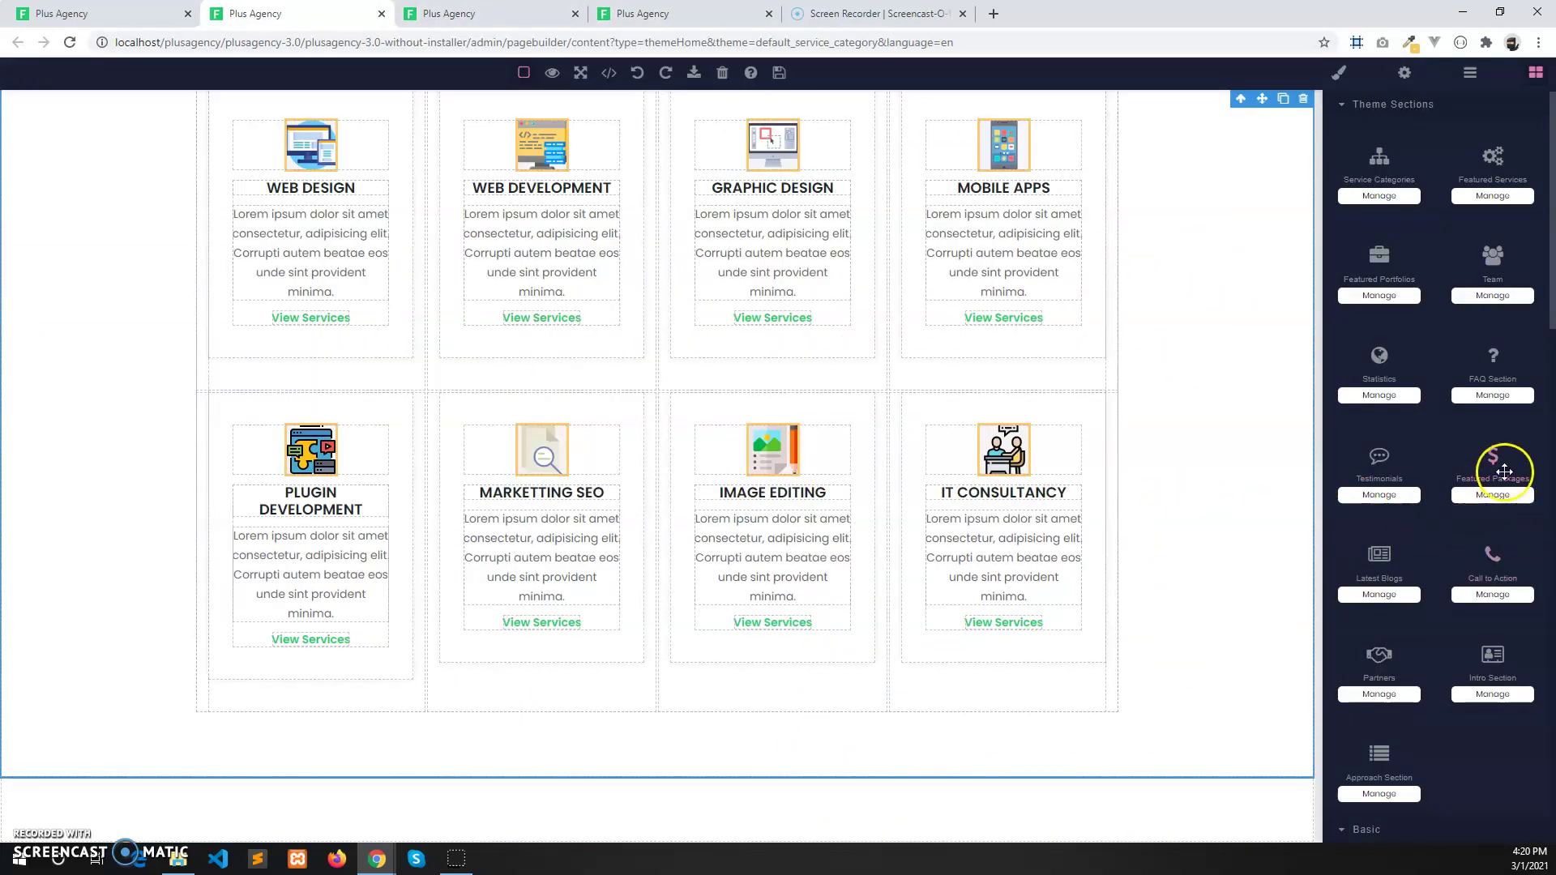
drag(1379, 755, 1191, 828)
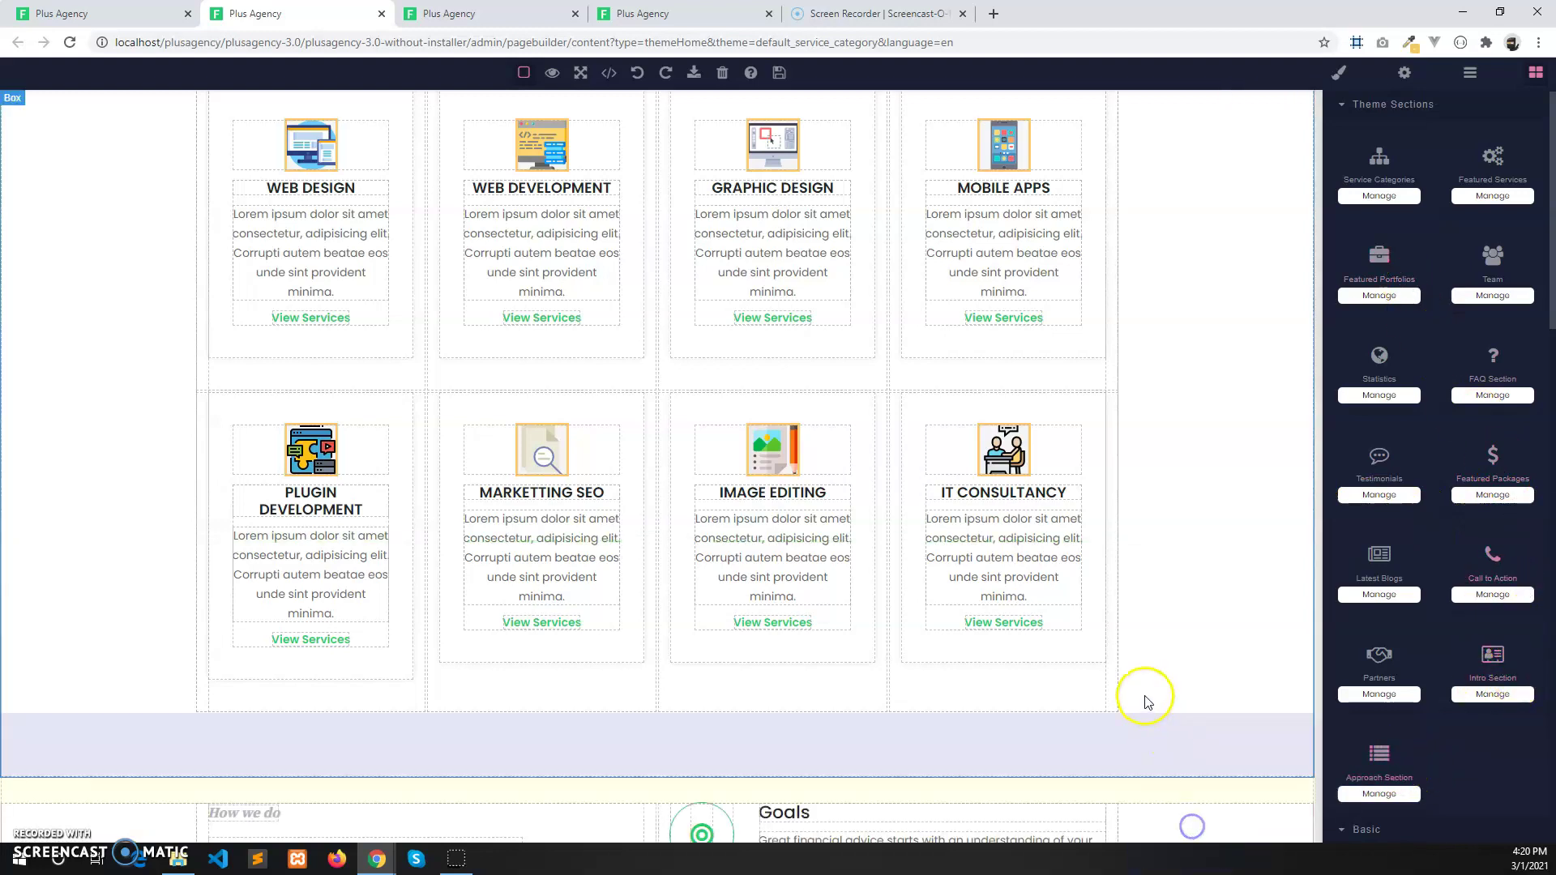
Step: Set the bottom padding of the approach section's outer box to 120 px
click(1202, 573)
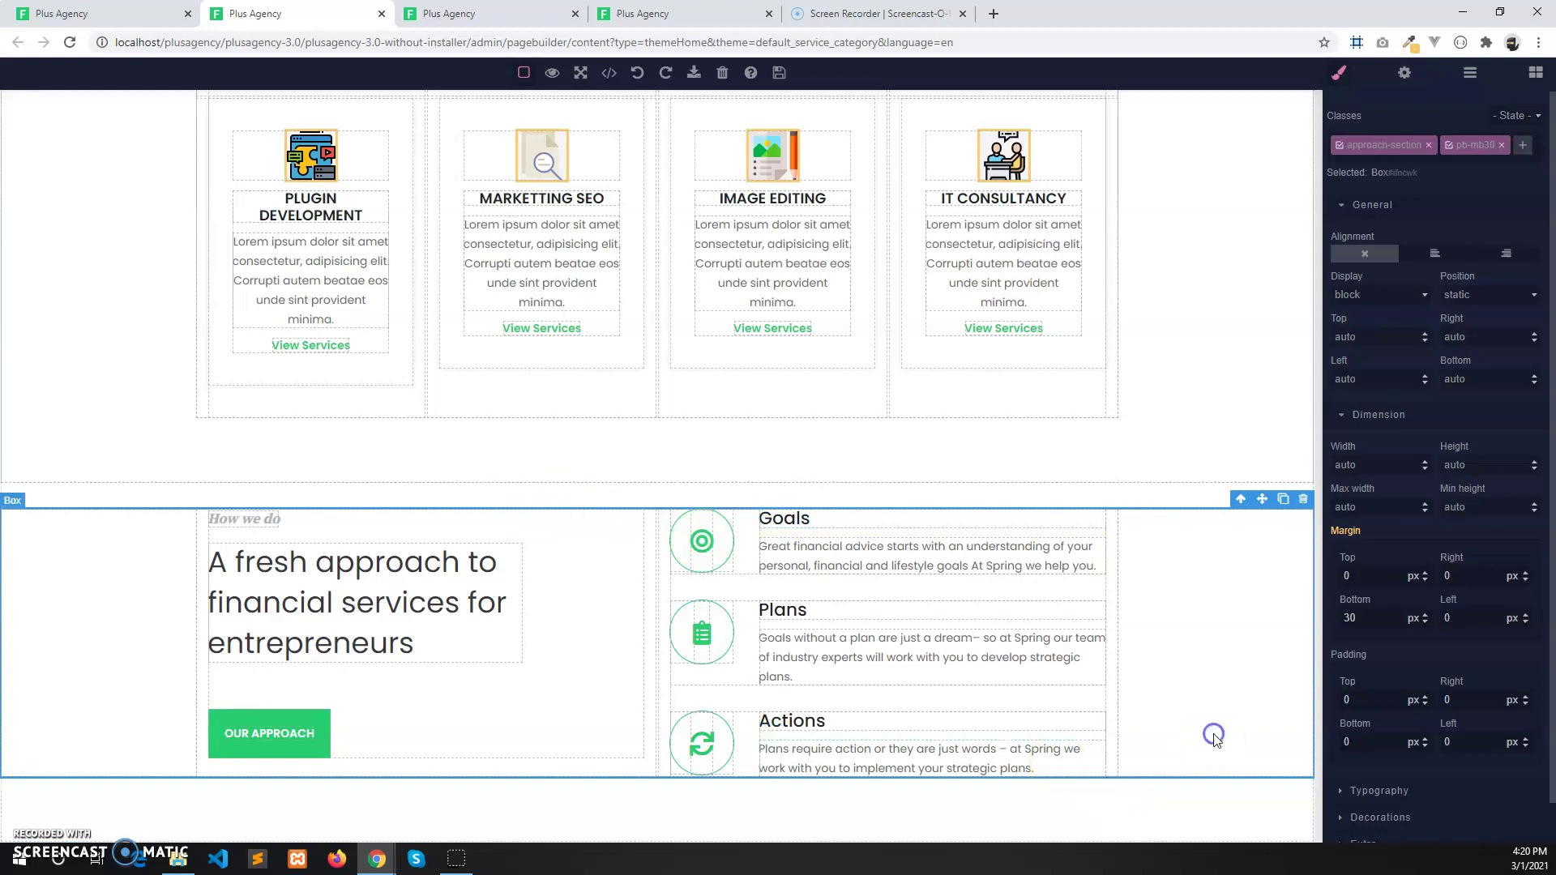
click(1536, 74)
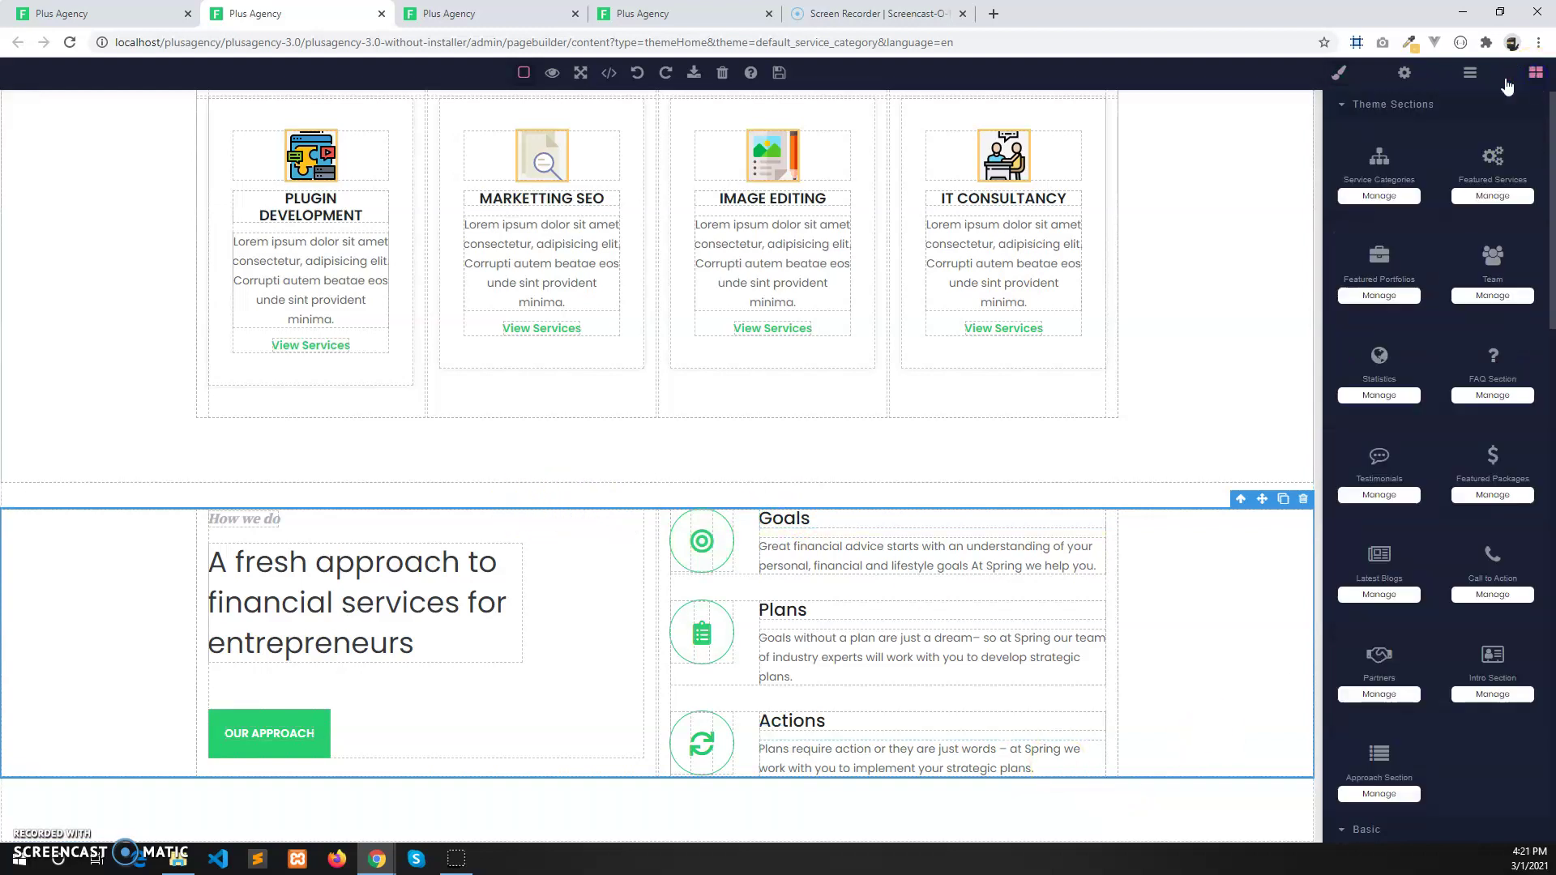
click(1350, 79)
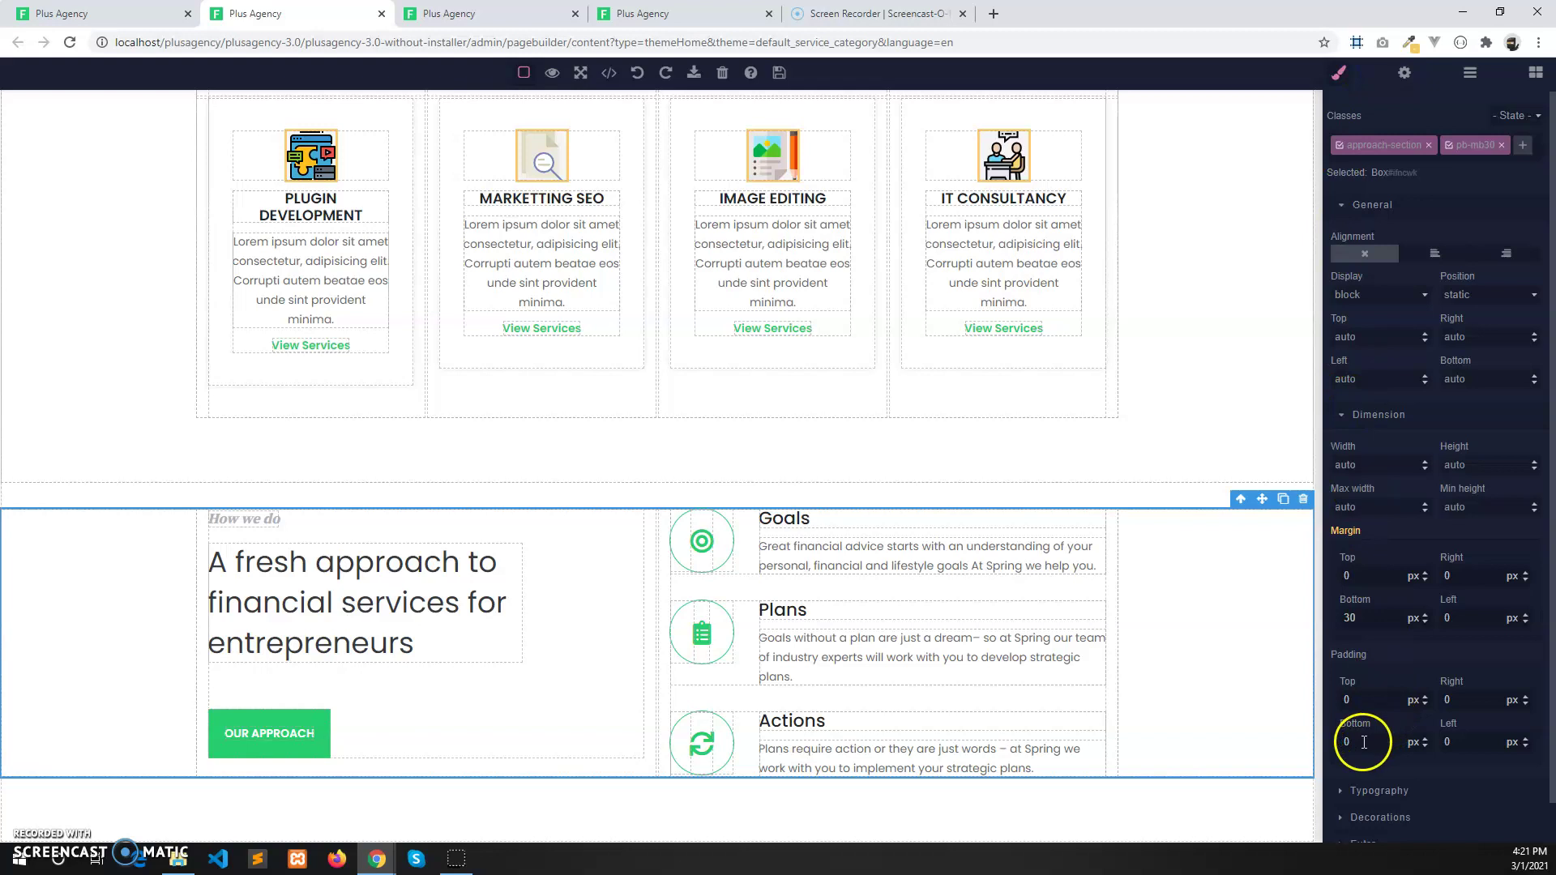
key(ctrl+a)
text(120px)
key(BackSpace)
key(BackSpace)
click(1313, 702)
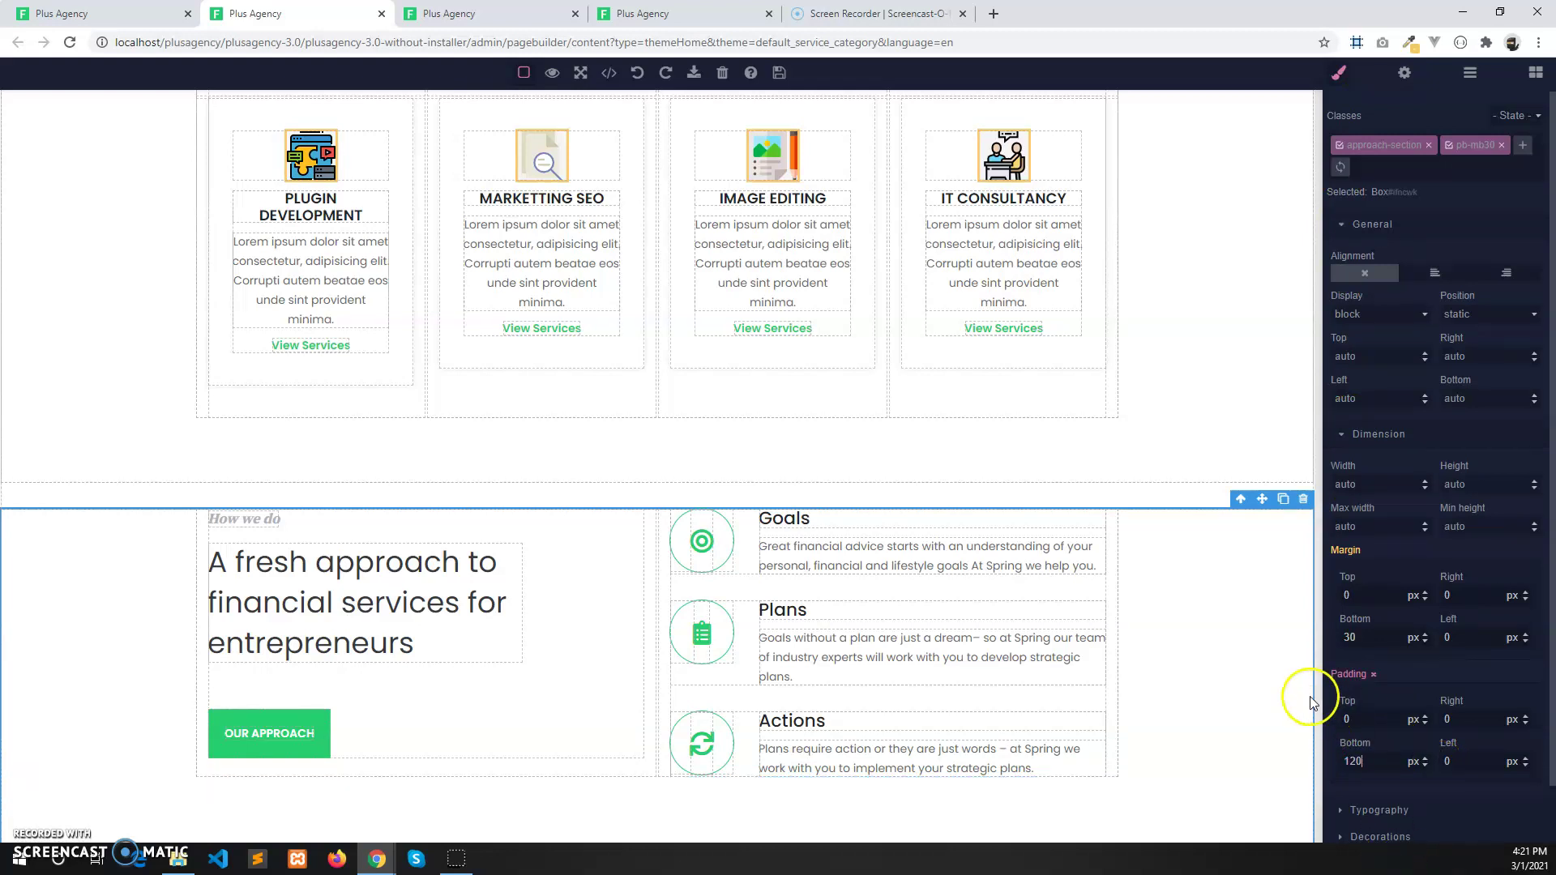
Step: Check the sections after the approach area on the online demo and place the Statistics section below the approach section
scroll(1099, 658, down, 1)
key(ctrl+4)
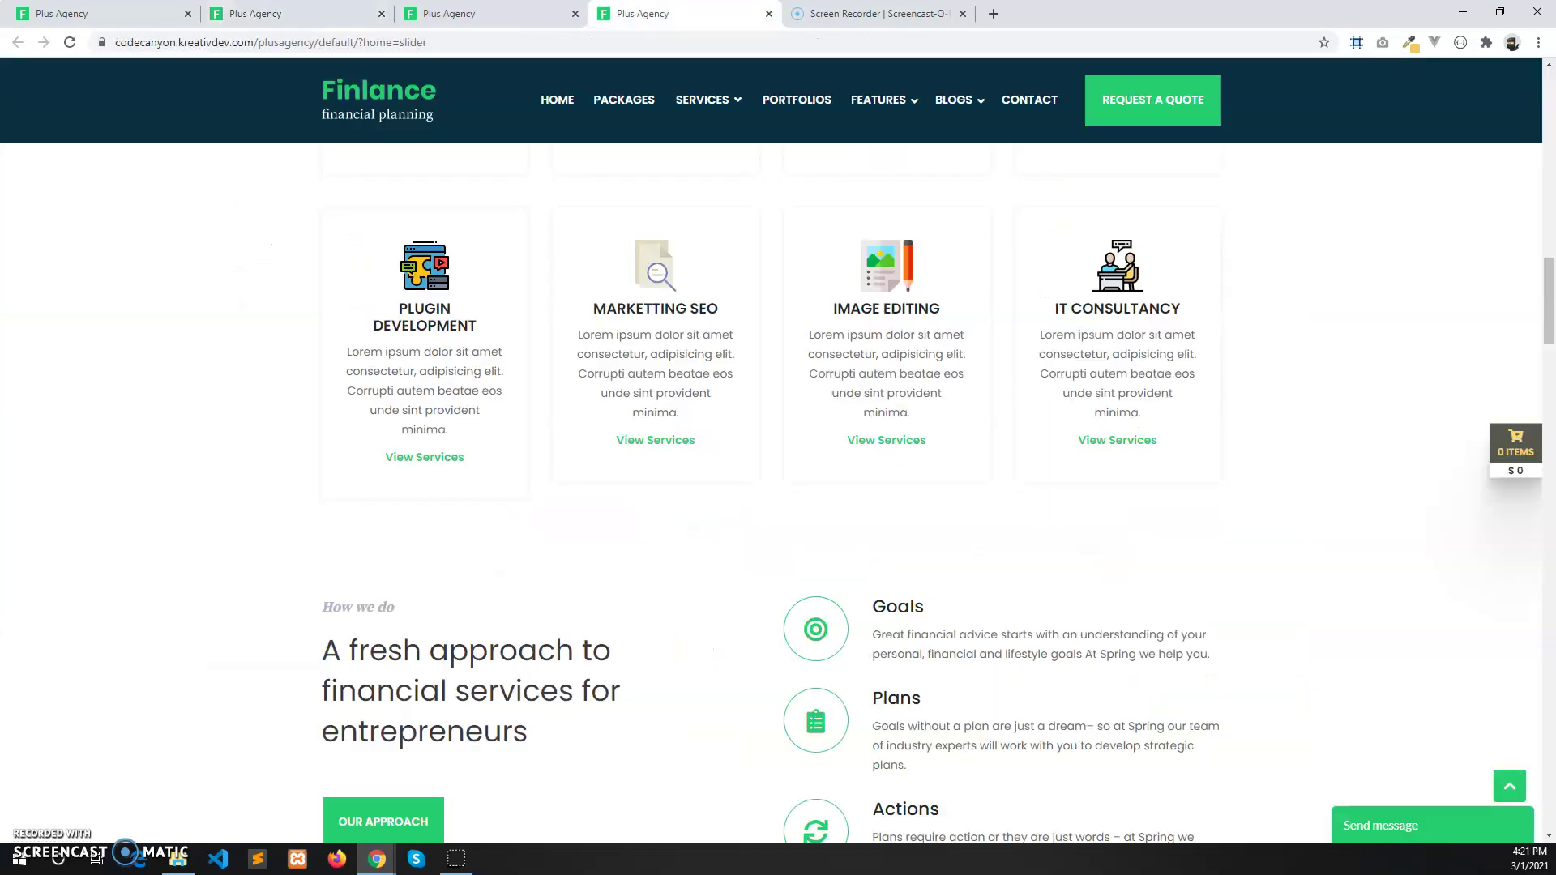
scroll(825, 473, down, 10)
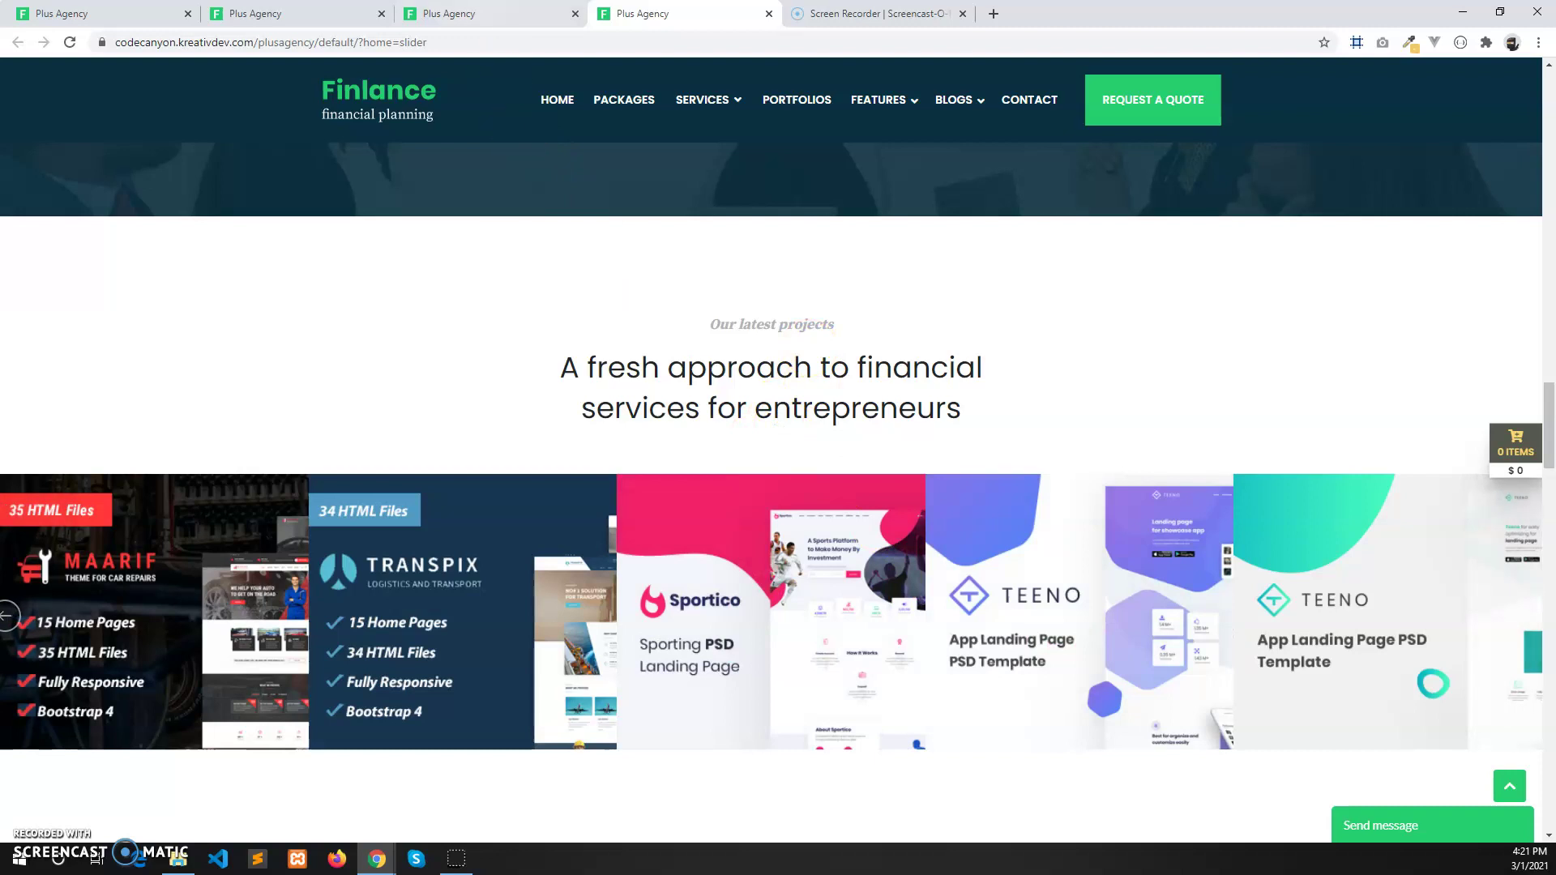
key(ctrl+3)
key(ctrl+2)
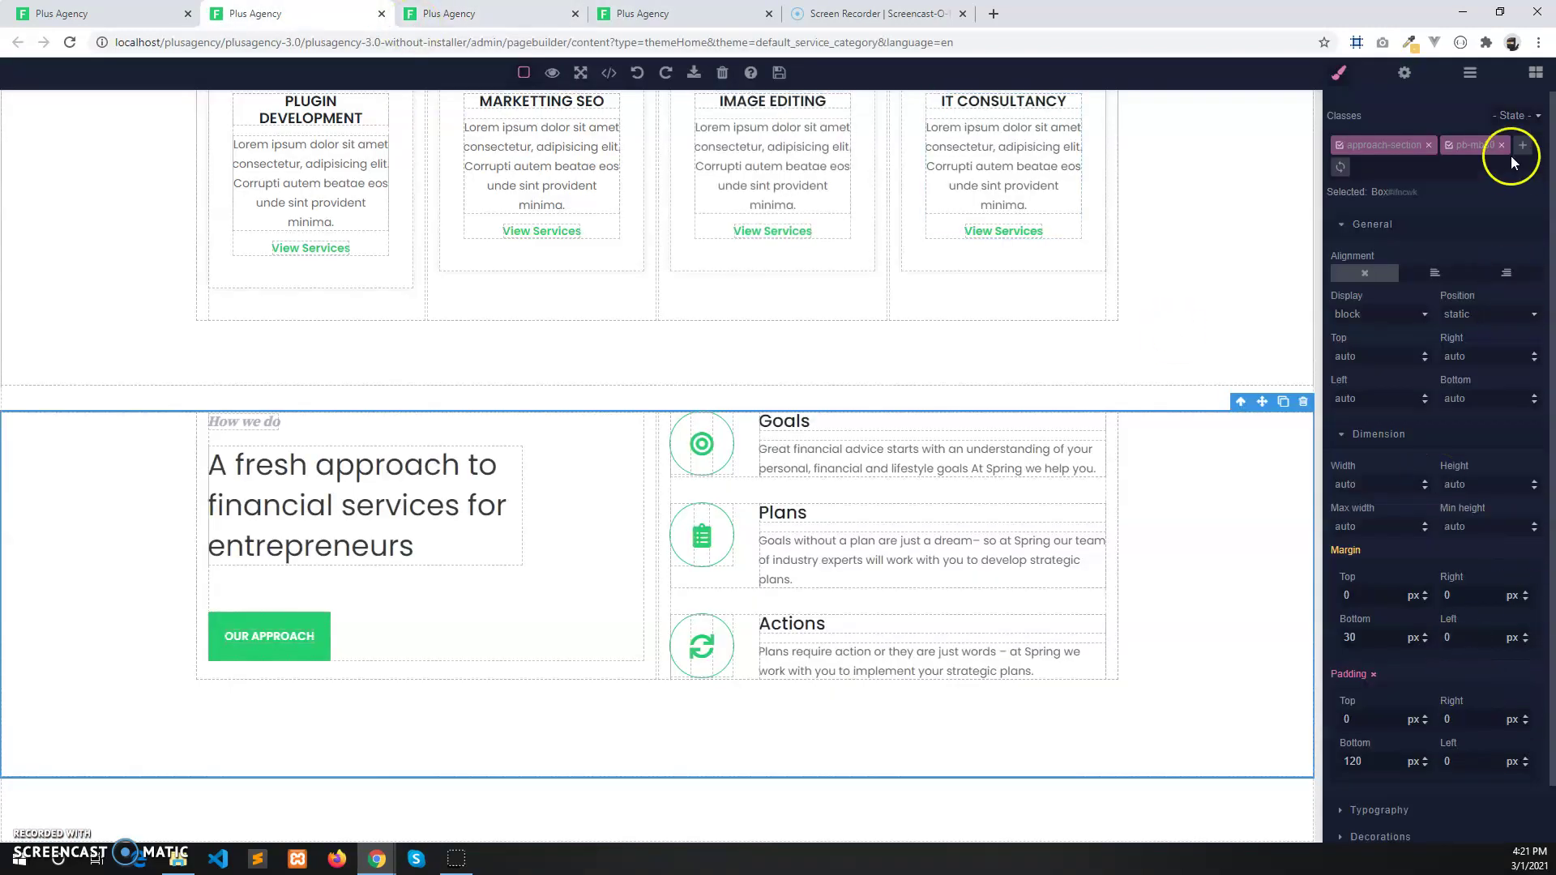
click(1529, 72)
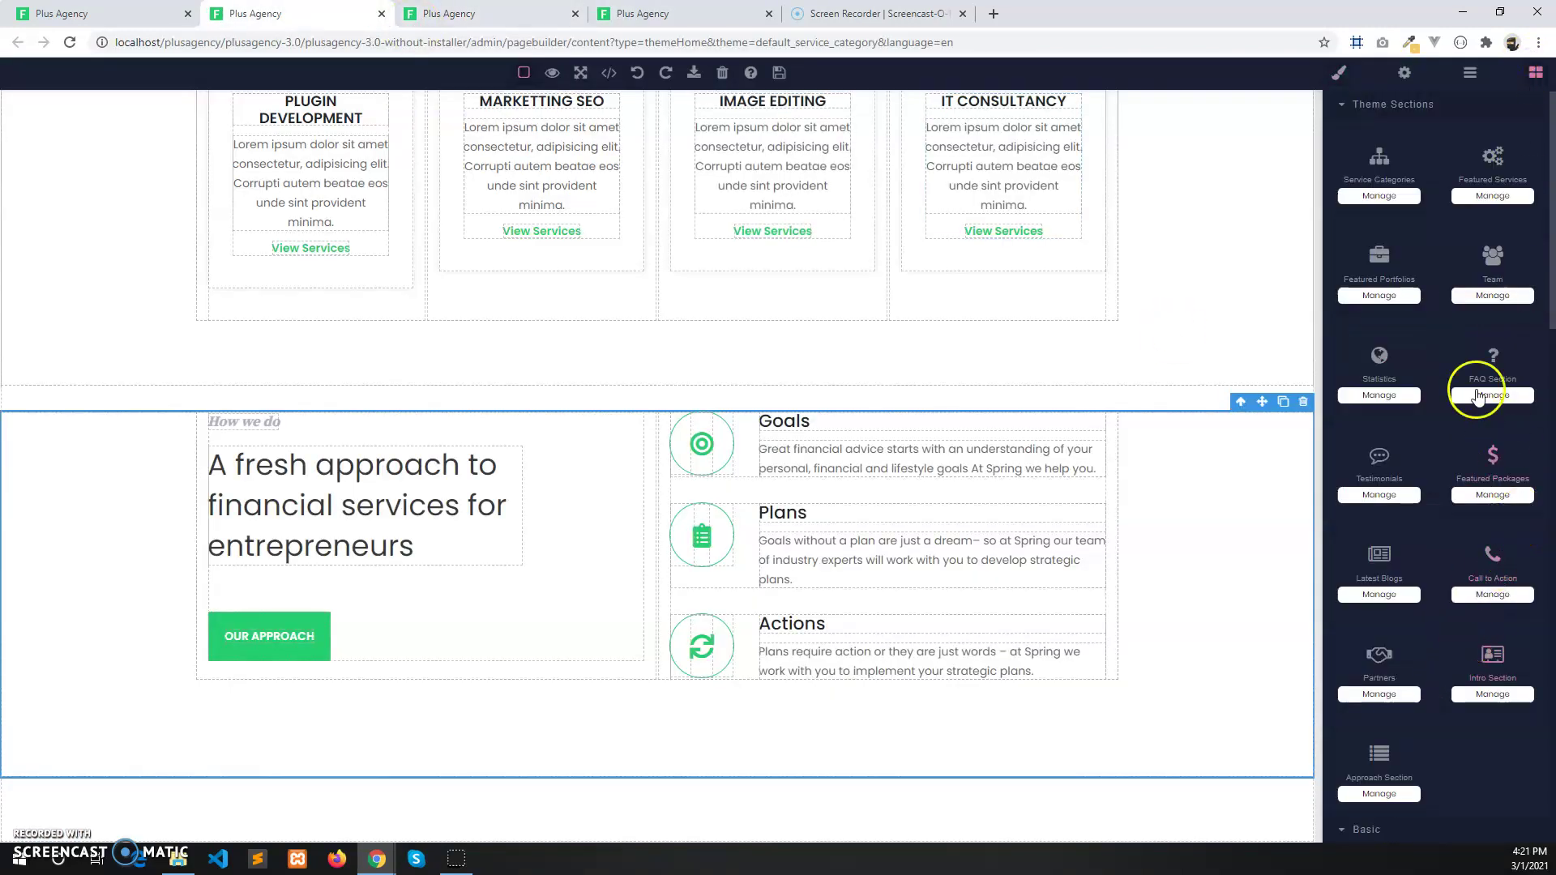
drag(1403, 375, 1222, 684)
scroll(1222, 684, down, 4)
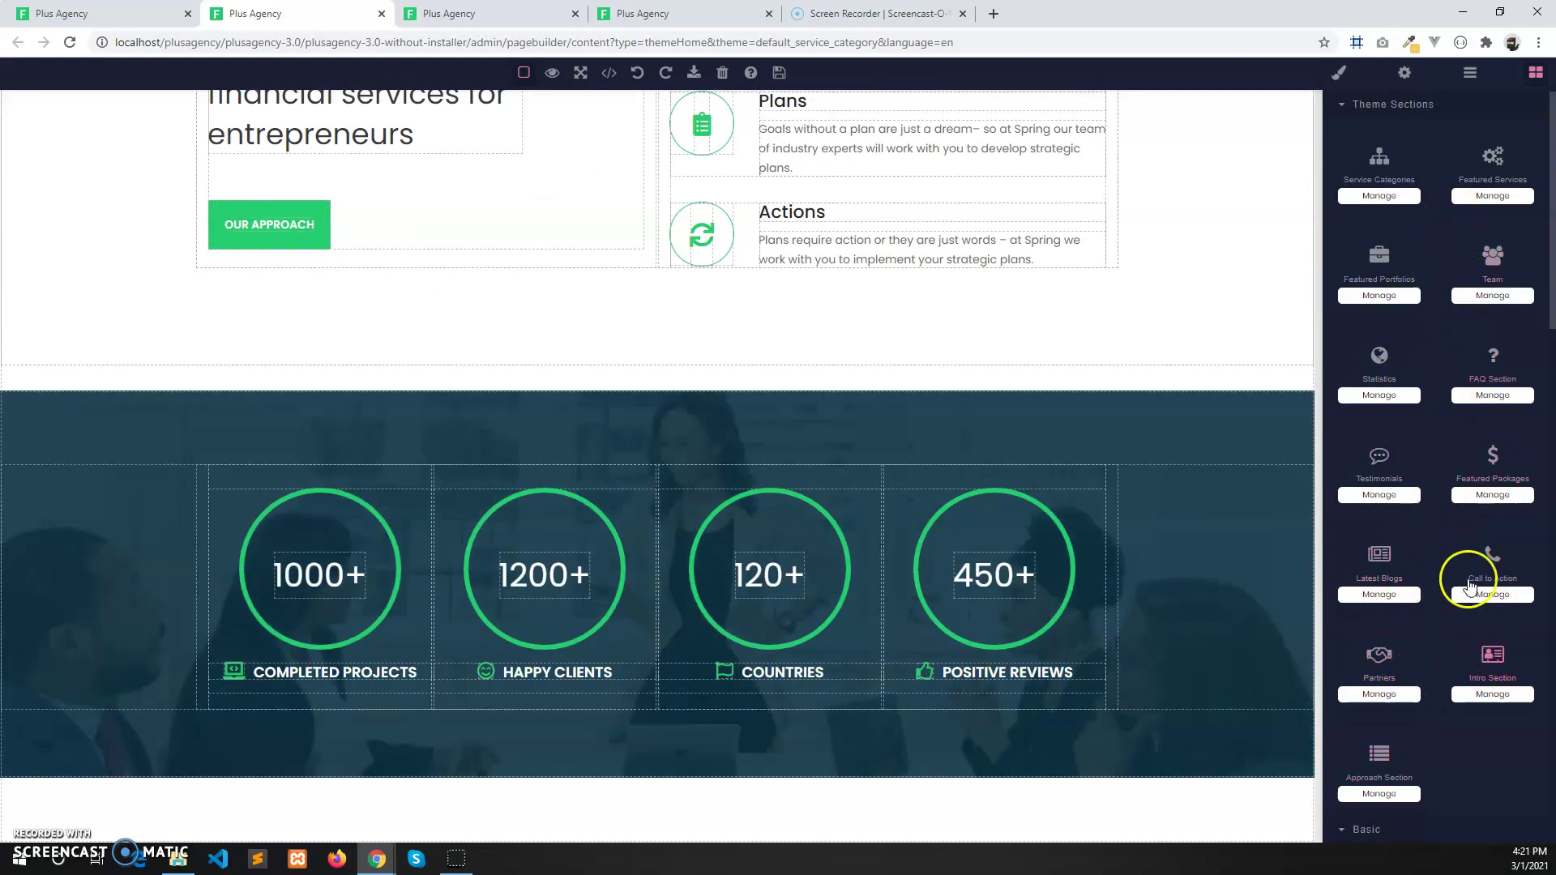
Step: Place the Featured Portfolios section directly below the Statistics section
drag(1412, 282, 1238, 653)
drag(1182, 848, 1208, 810)
scroll(1126, 653, down, 2)
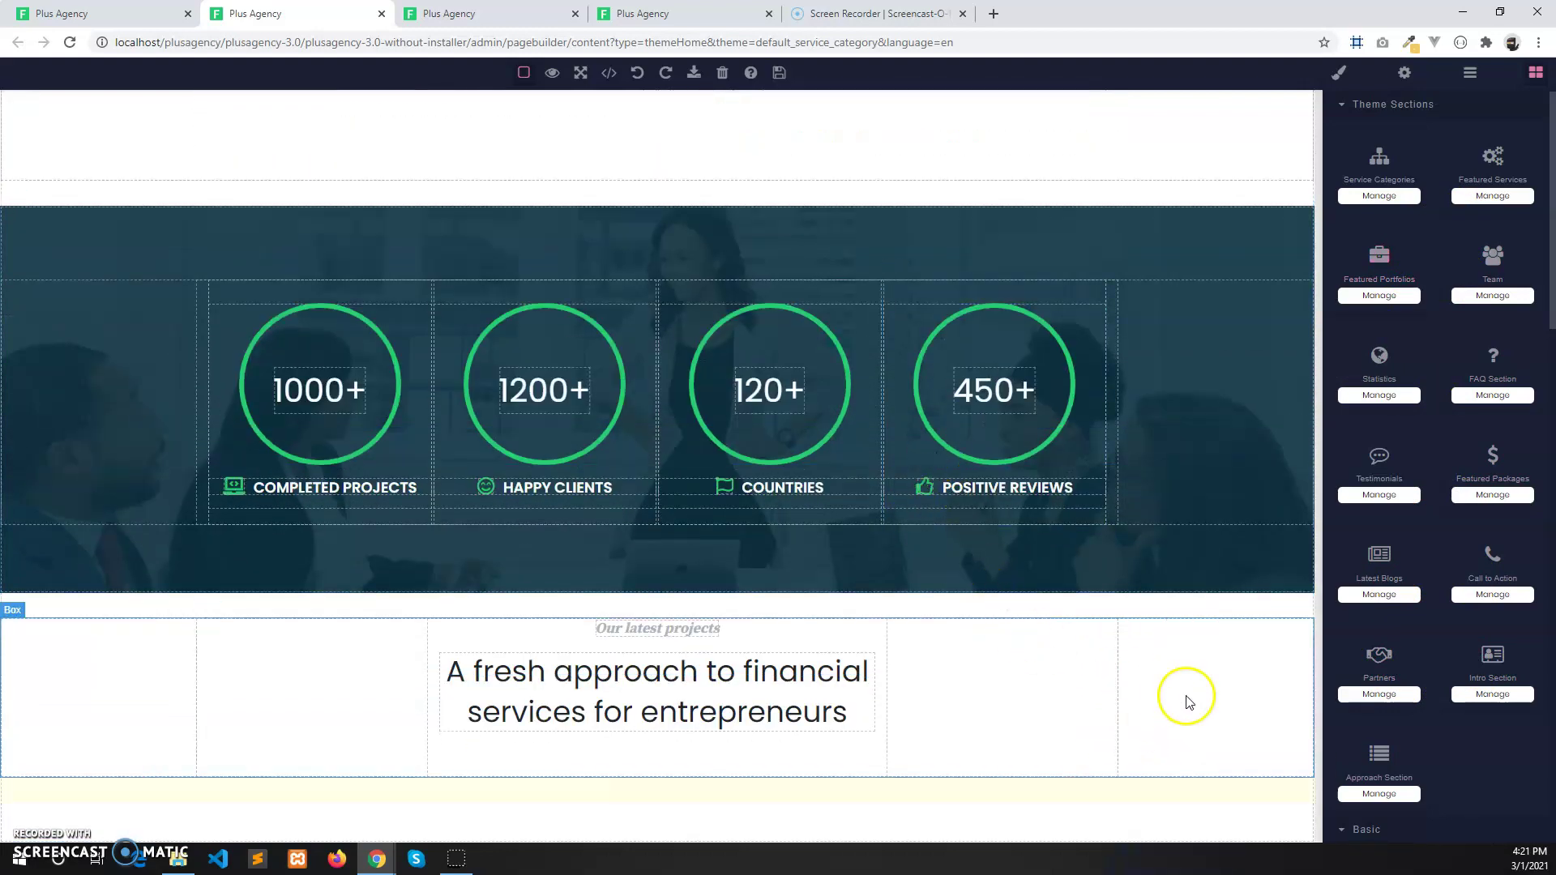
Step: Set both the top and bottom padding of the Featured Portfolios section's outer box to 120 px
click(1200, 659)
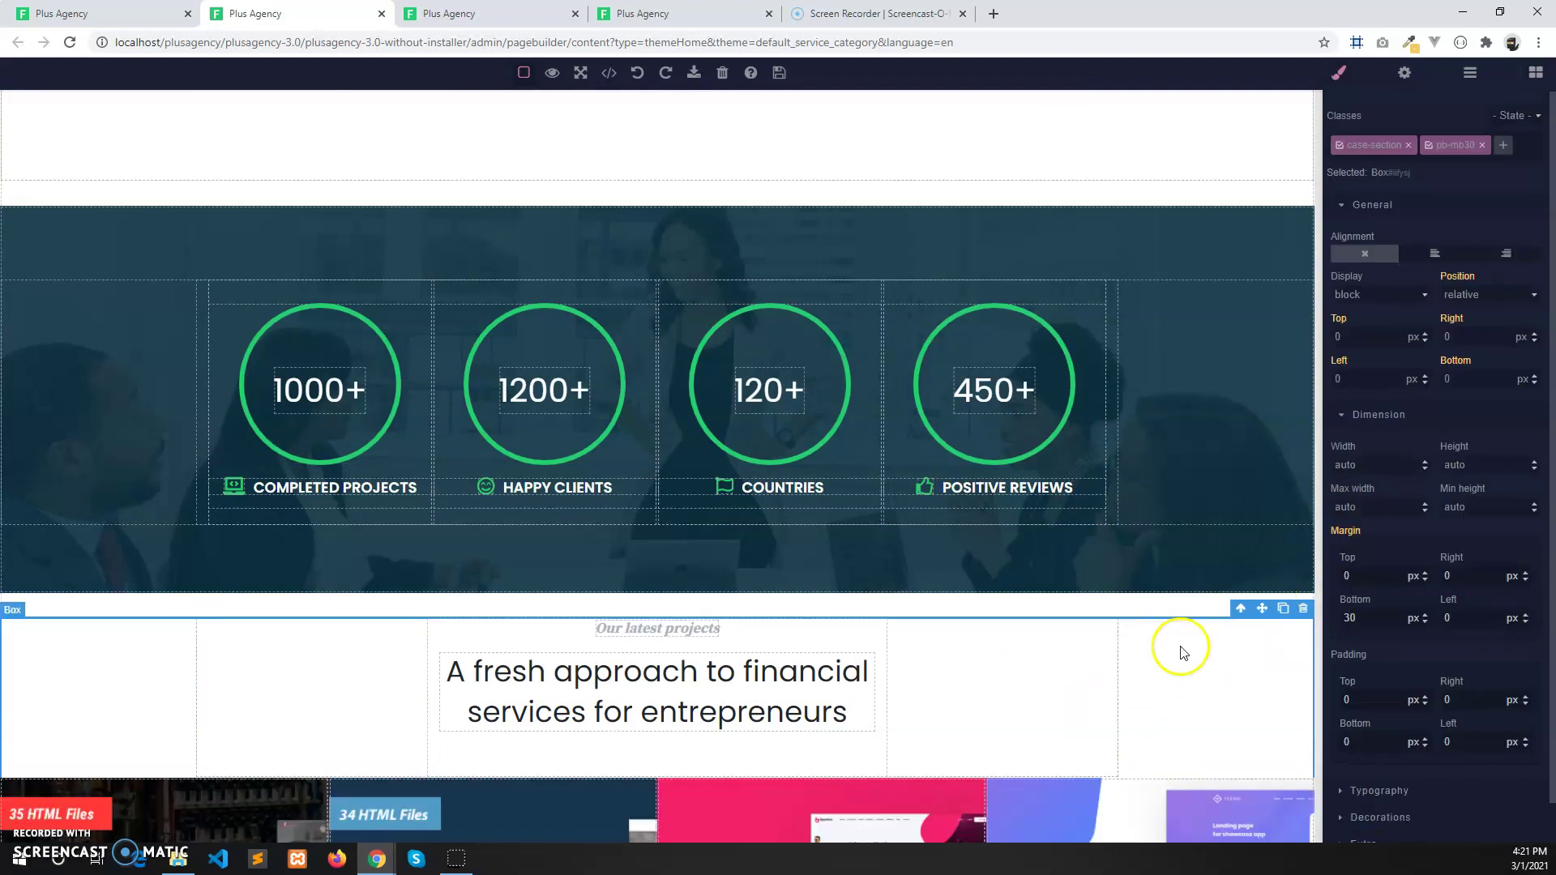
scroll(1216, 476, down, 3)
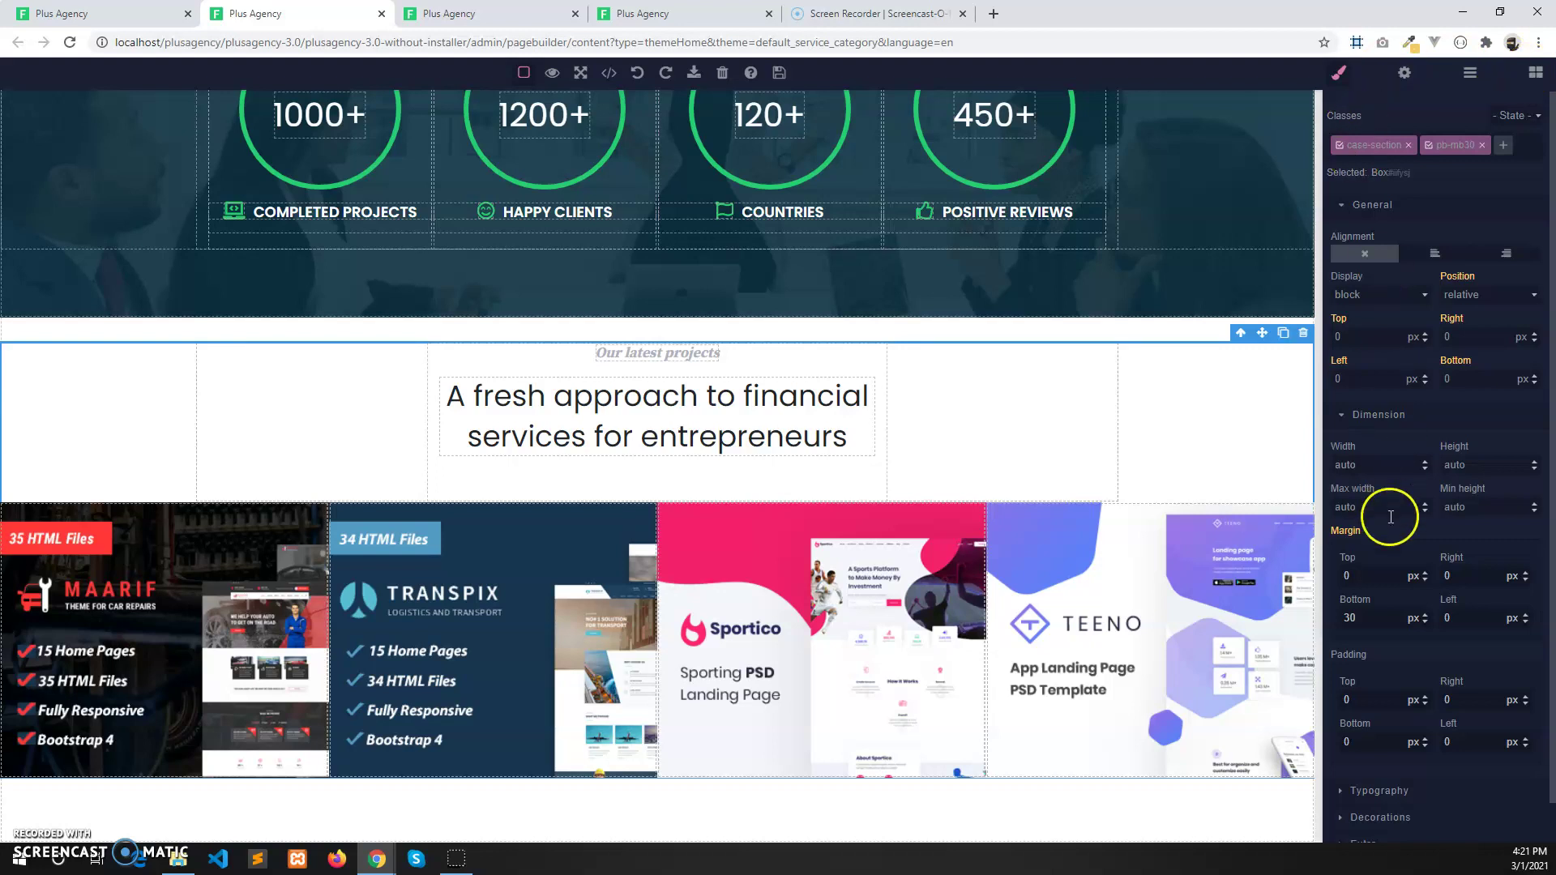
click(1374, 695)
text(120)
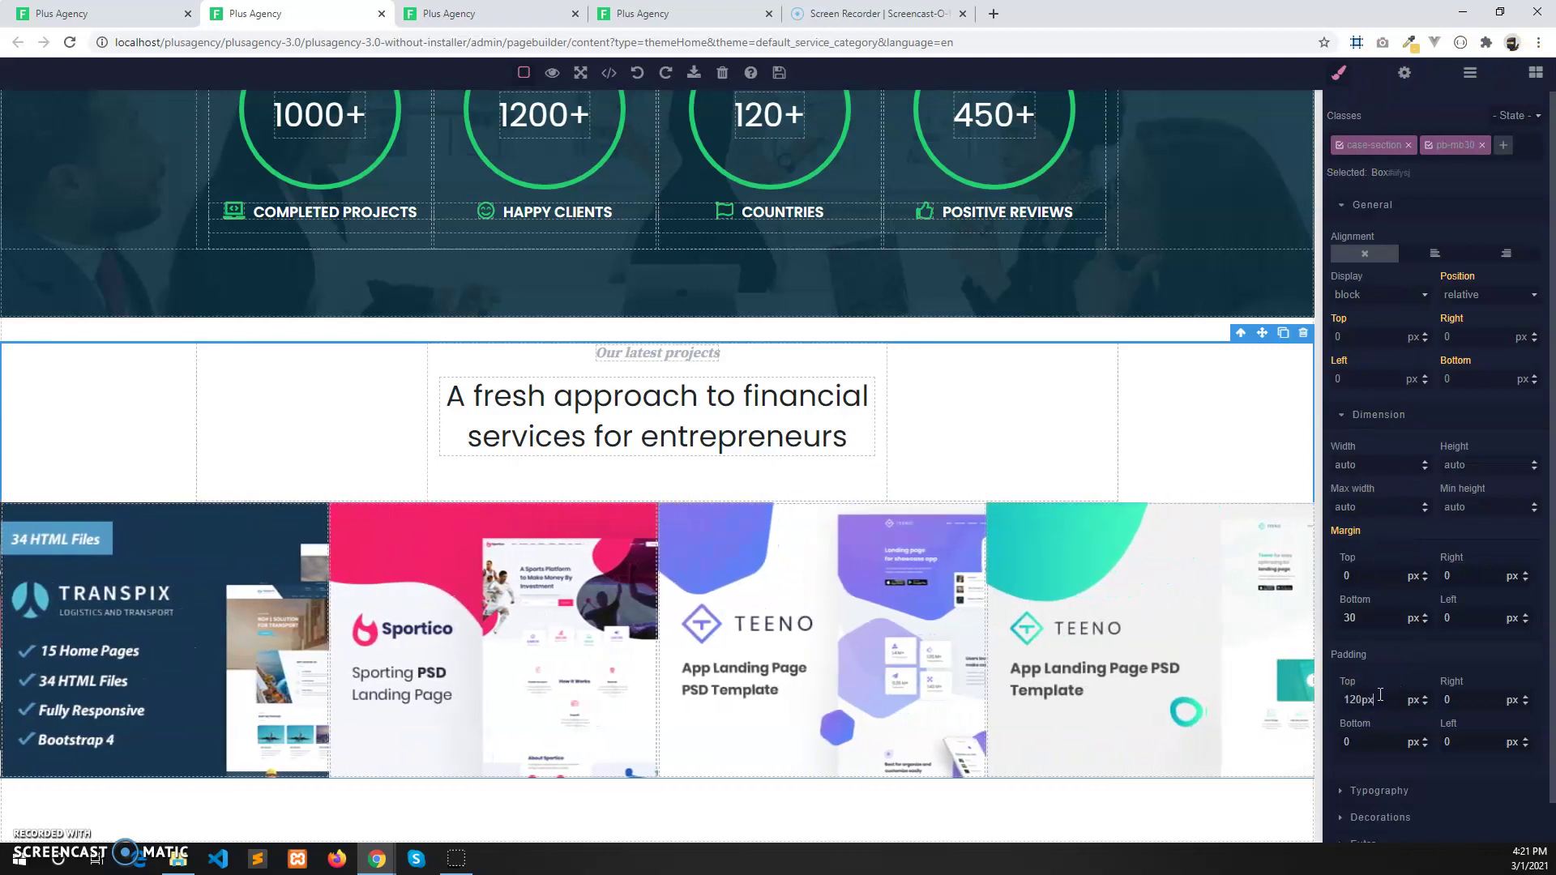
text(px)
click(1205, 424)
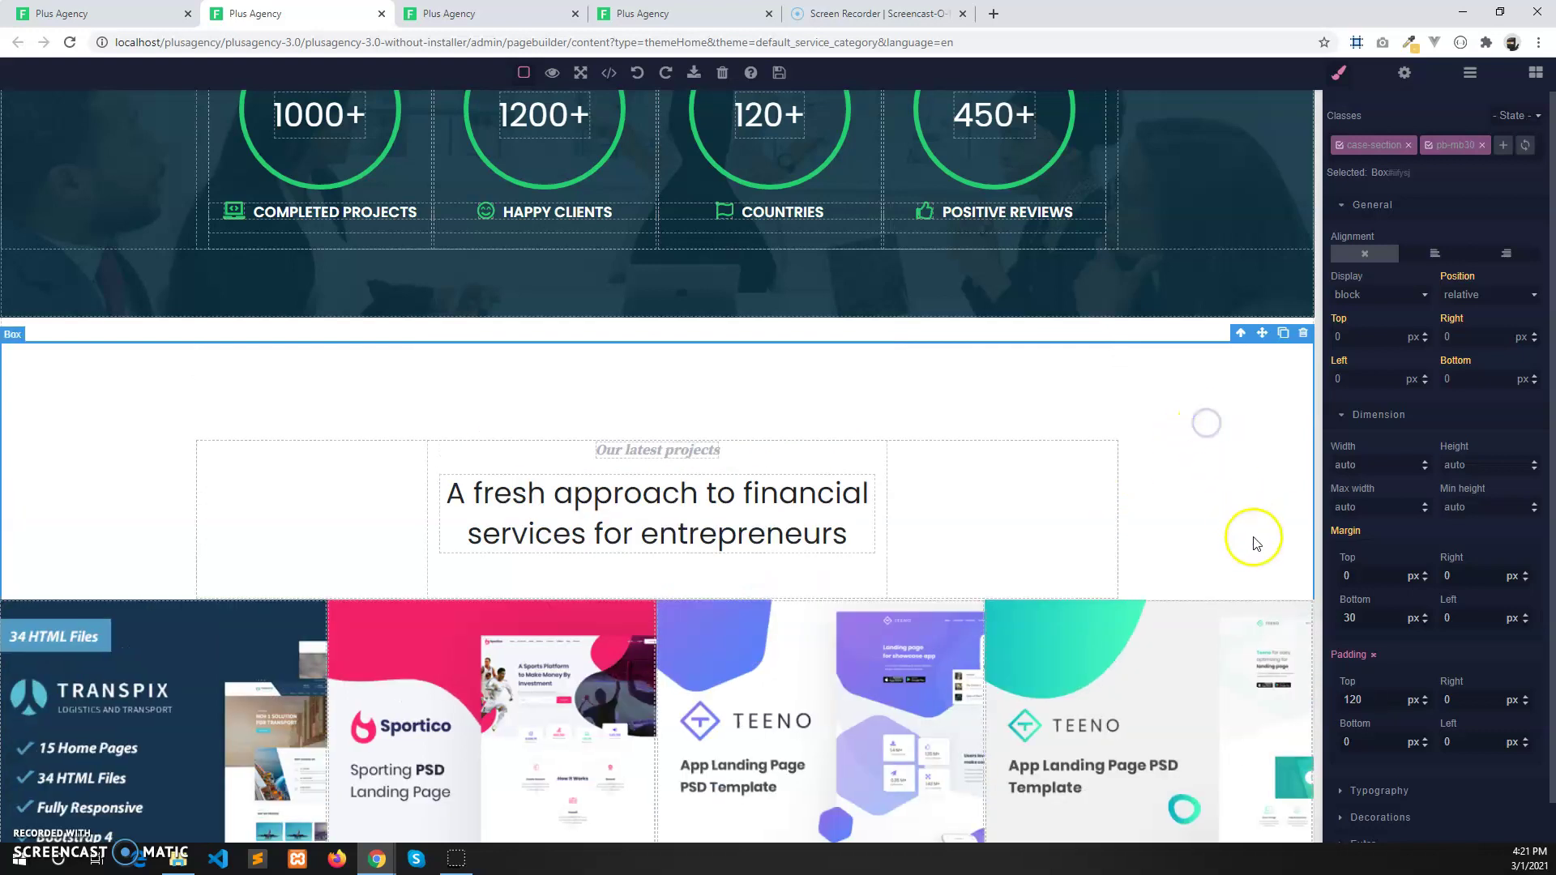
click(1363, 744)
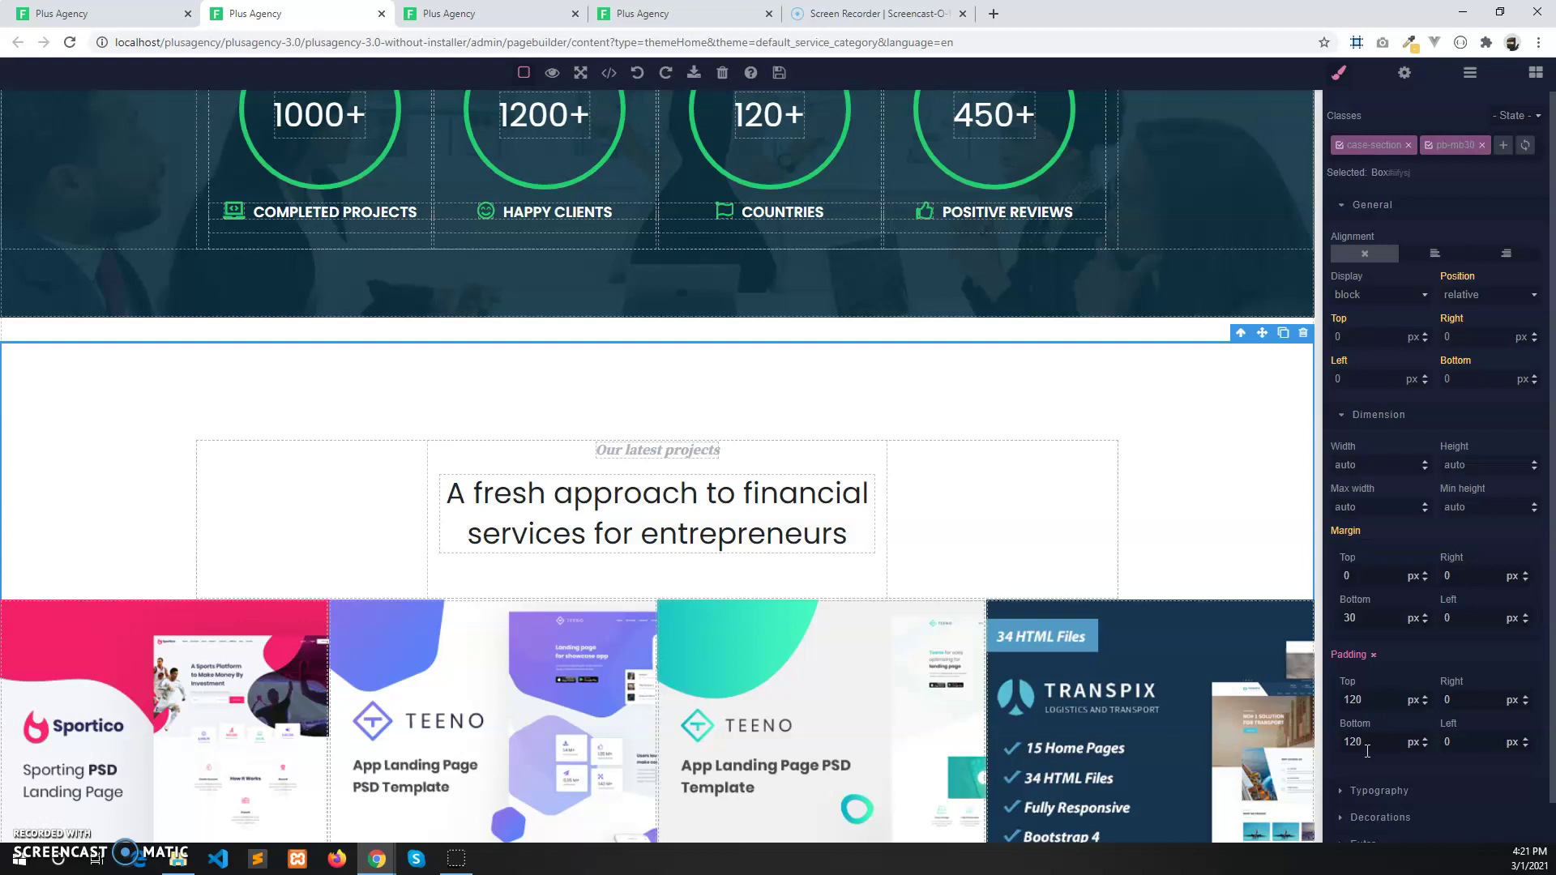
scroll(930, 583, down, 3)
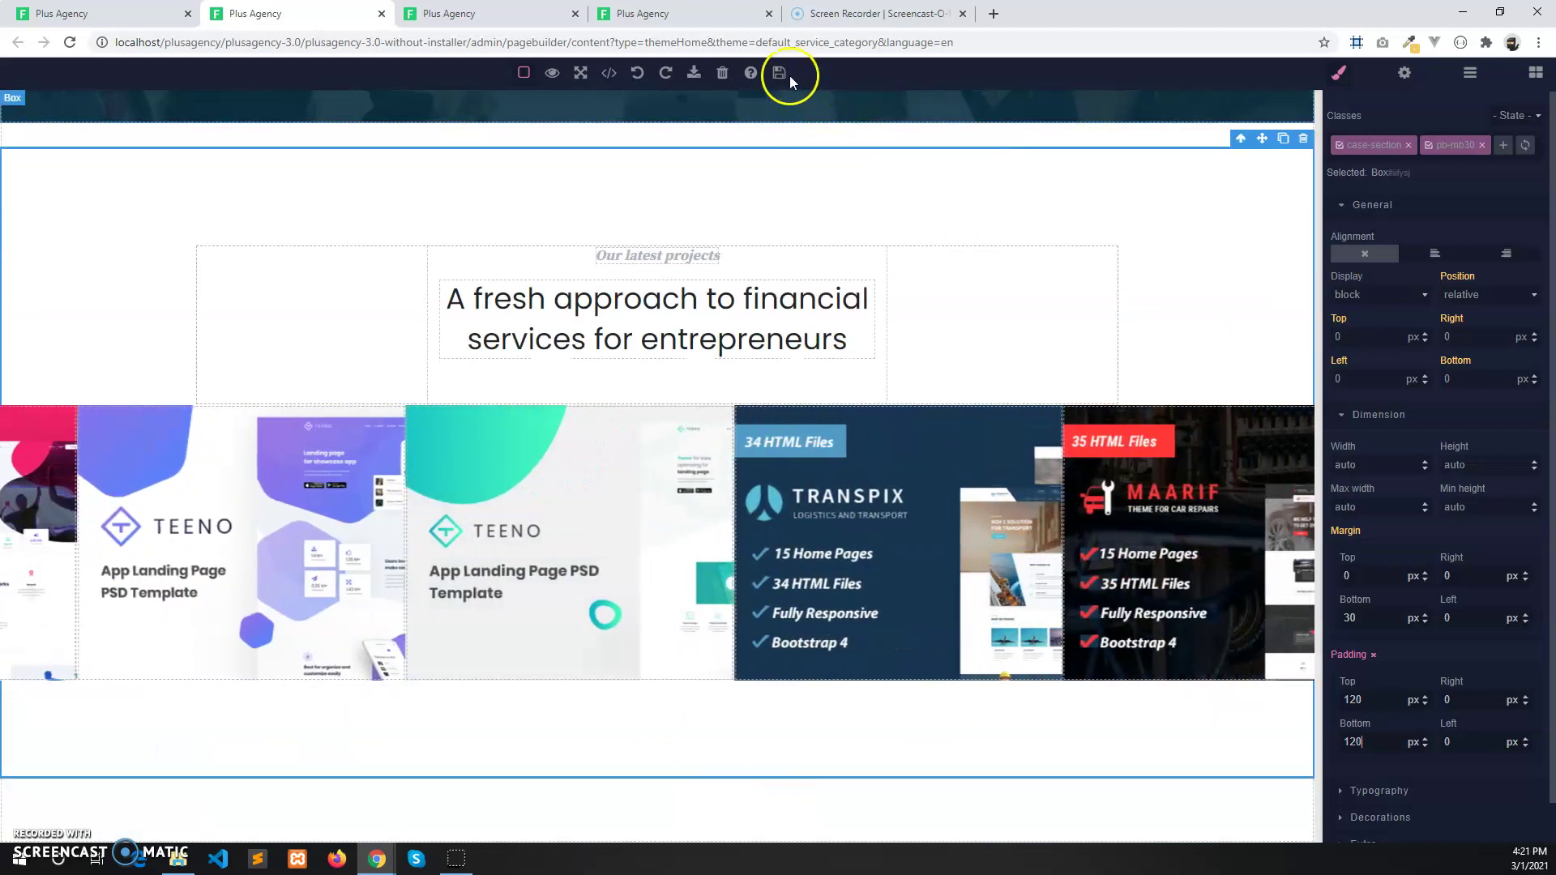
Step: Save the page builder content and reload the local home page
click(779, 73)
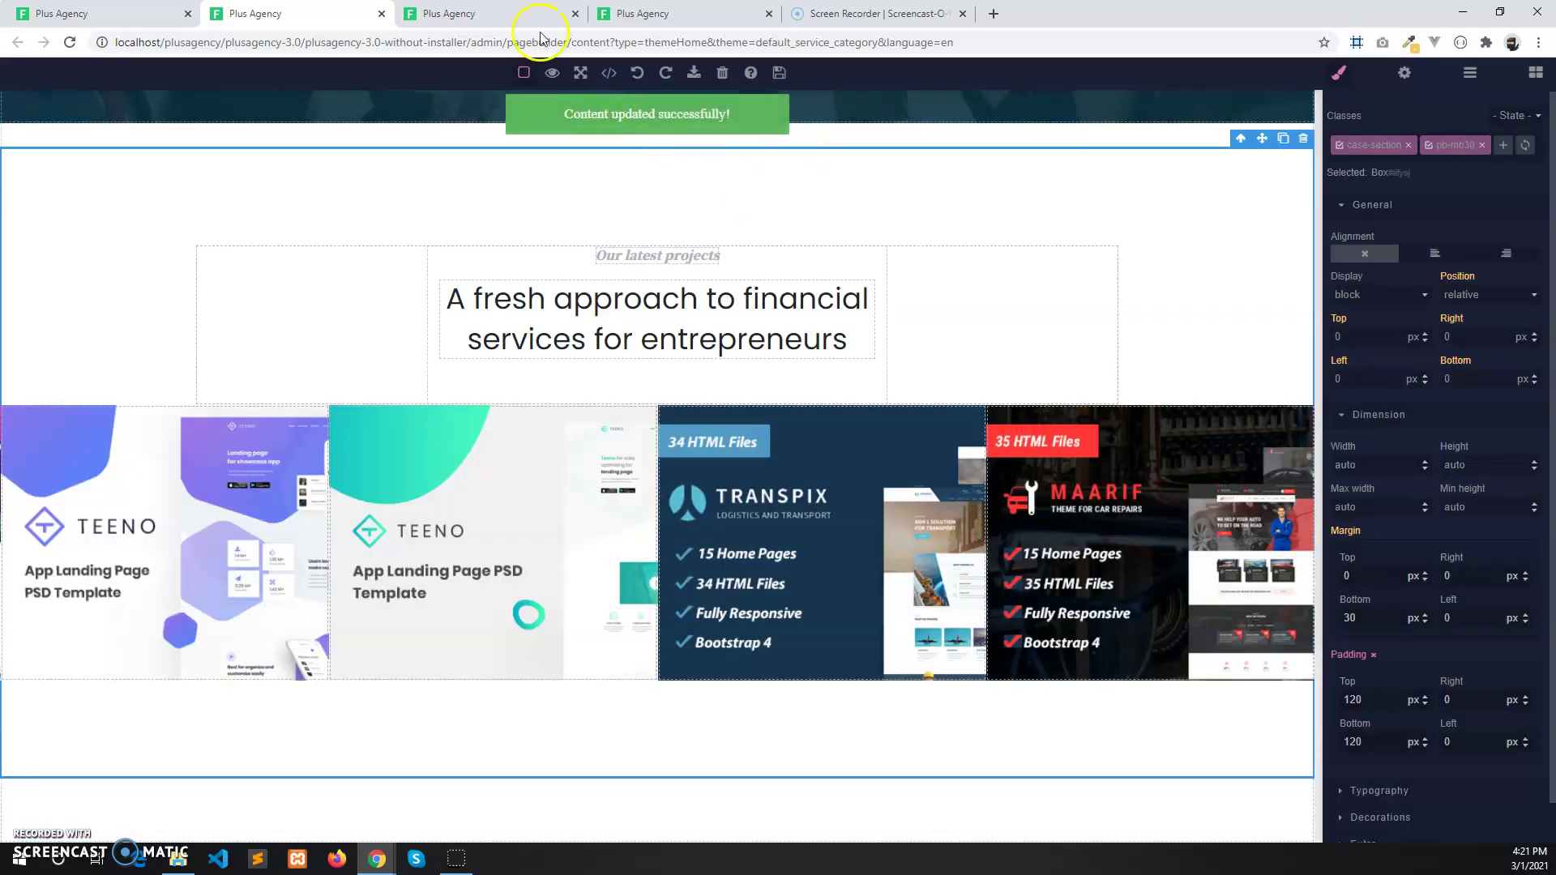
click(492, 17)
scroll(538, 264, down, 5)
scroll(525, 308, up, 5)
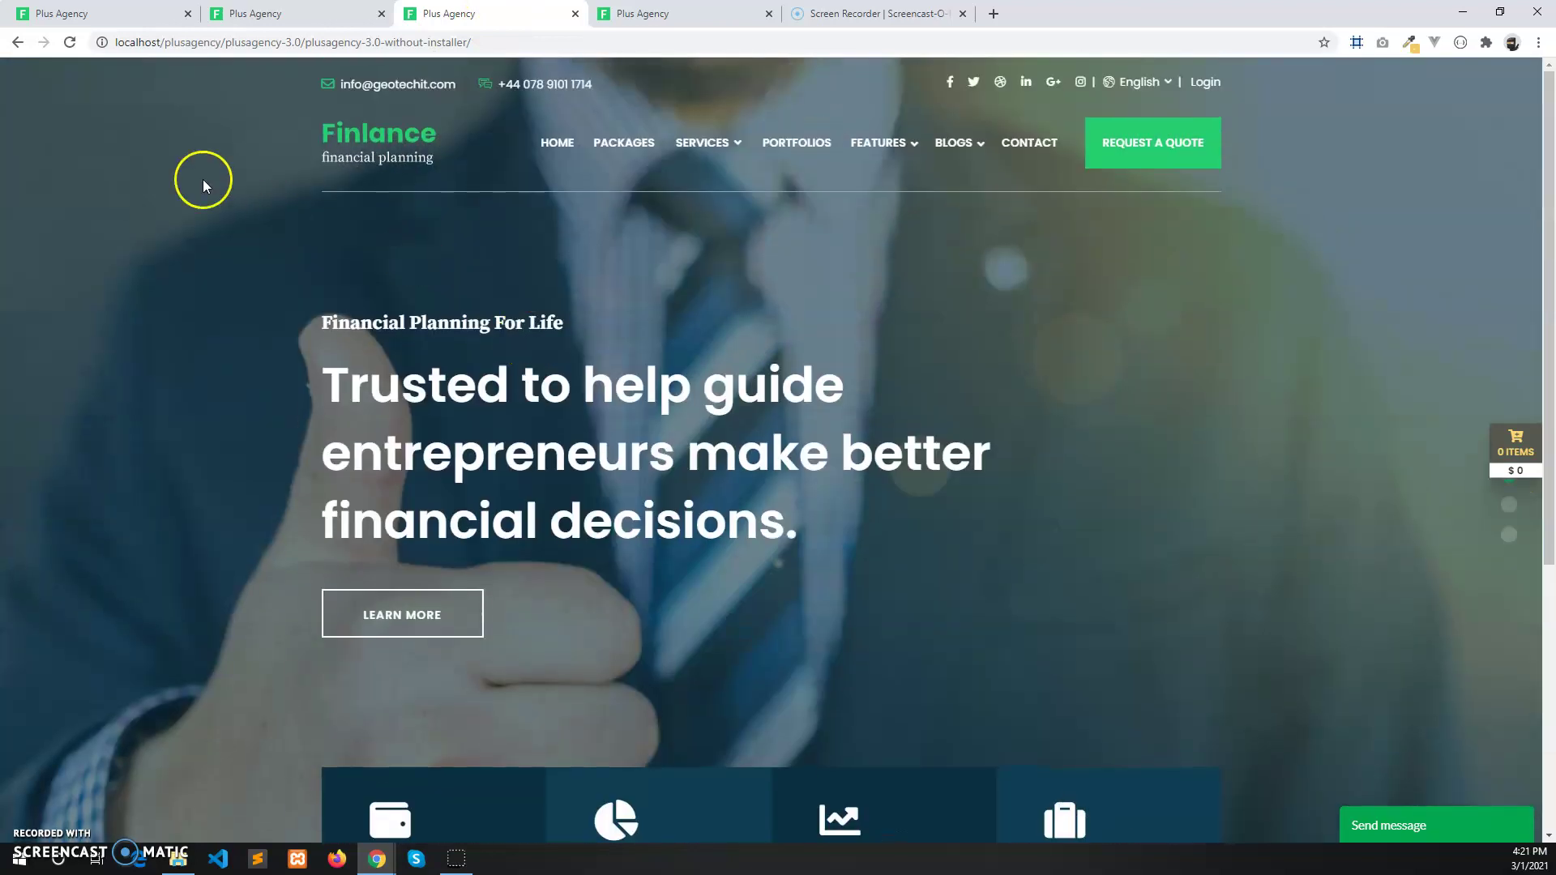
click(71, 43)
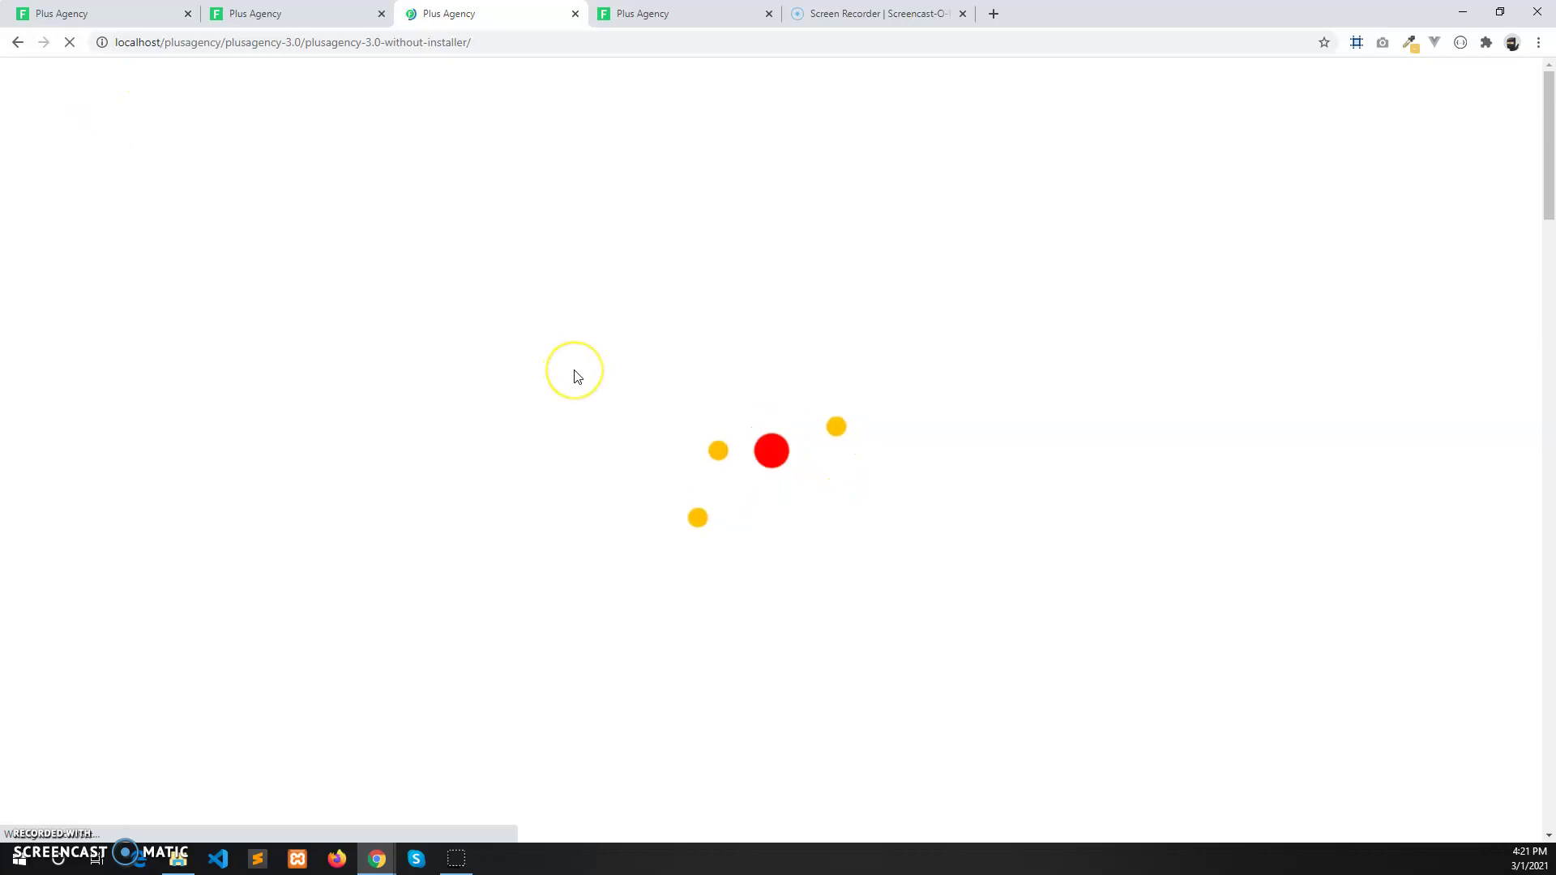
Step: Examine the local home page from the intro through services, approach, statistics and portfolios down to the footer
scroll(571, 381, down, 8)
scroll(564, 392, down, 10)
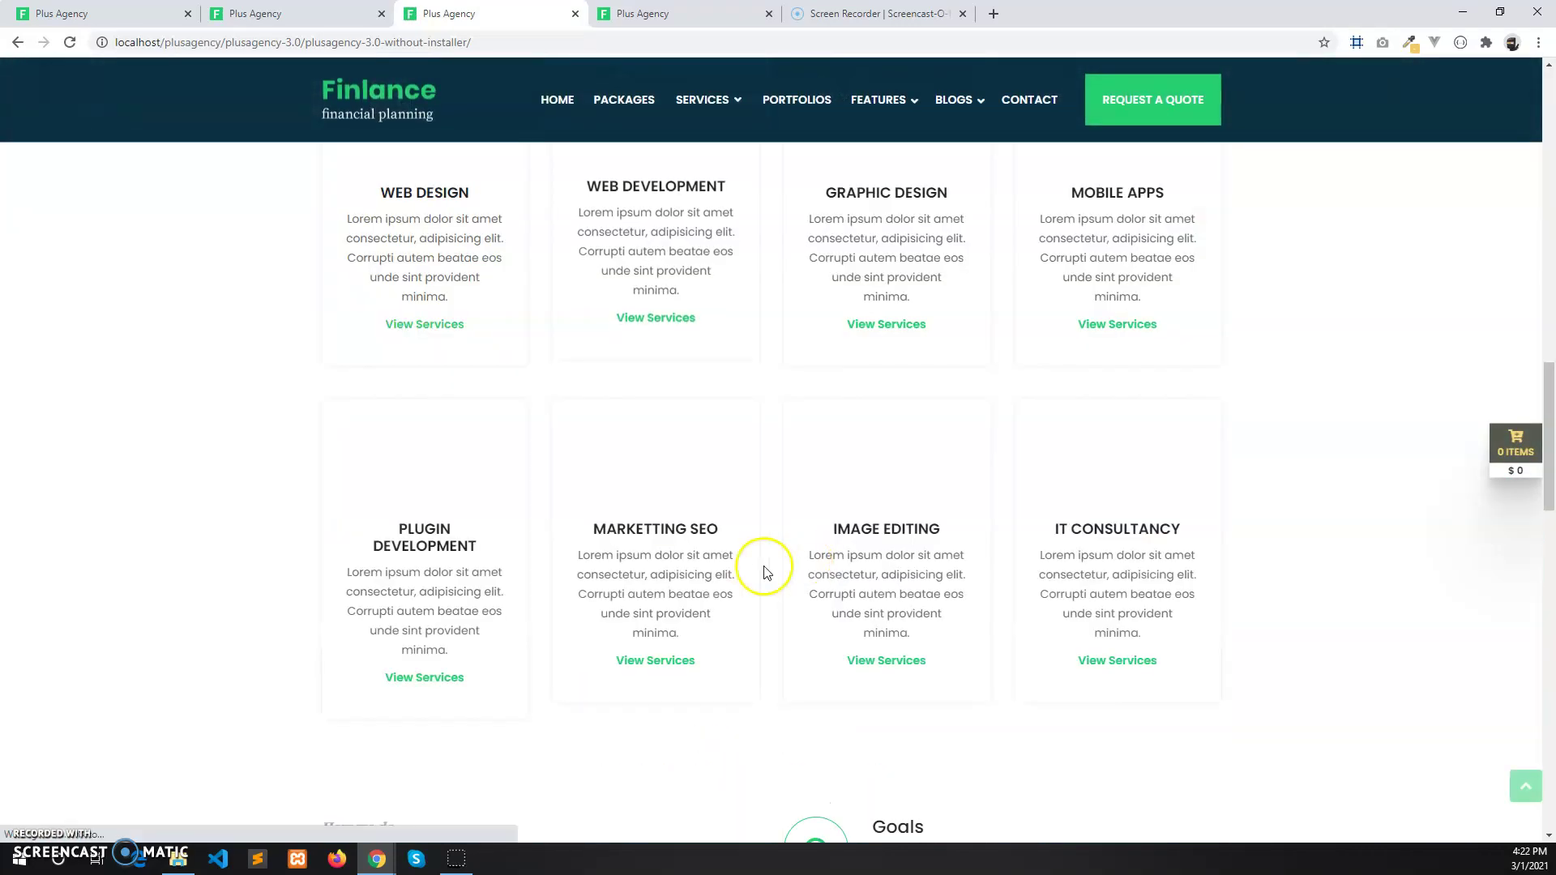
scroll(758, 567, down, 3)
scroll(740, 556, up, 3)
scroll(730, 556, down, 6)
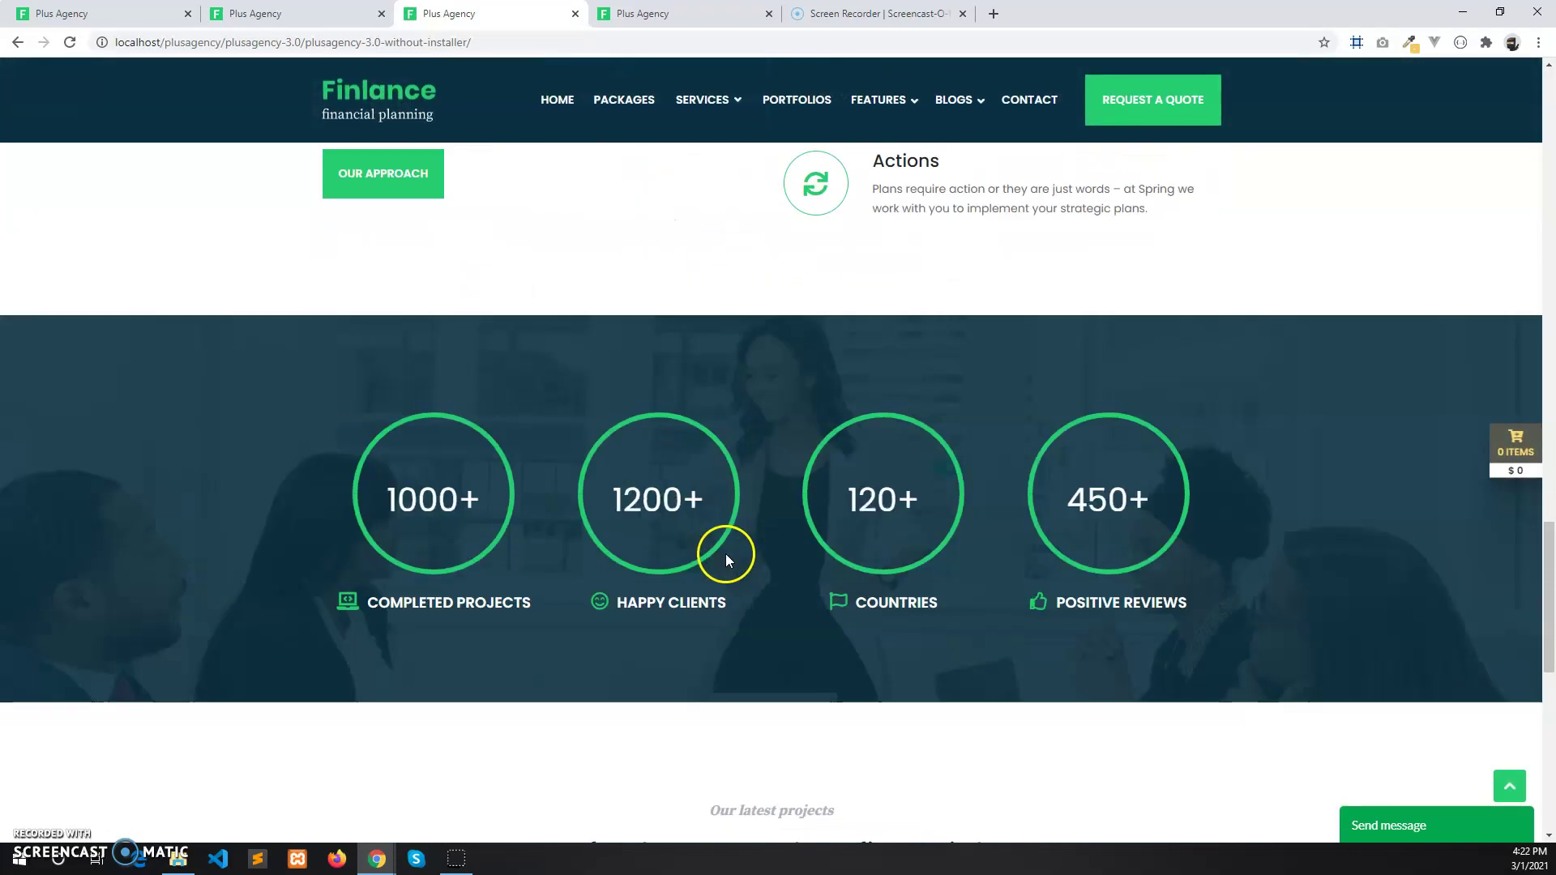
scroll(726, 556, down, 10)
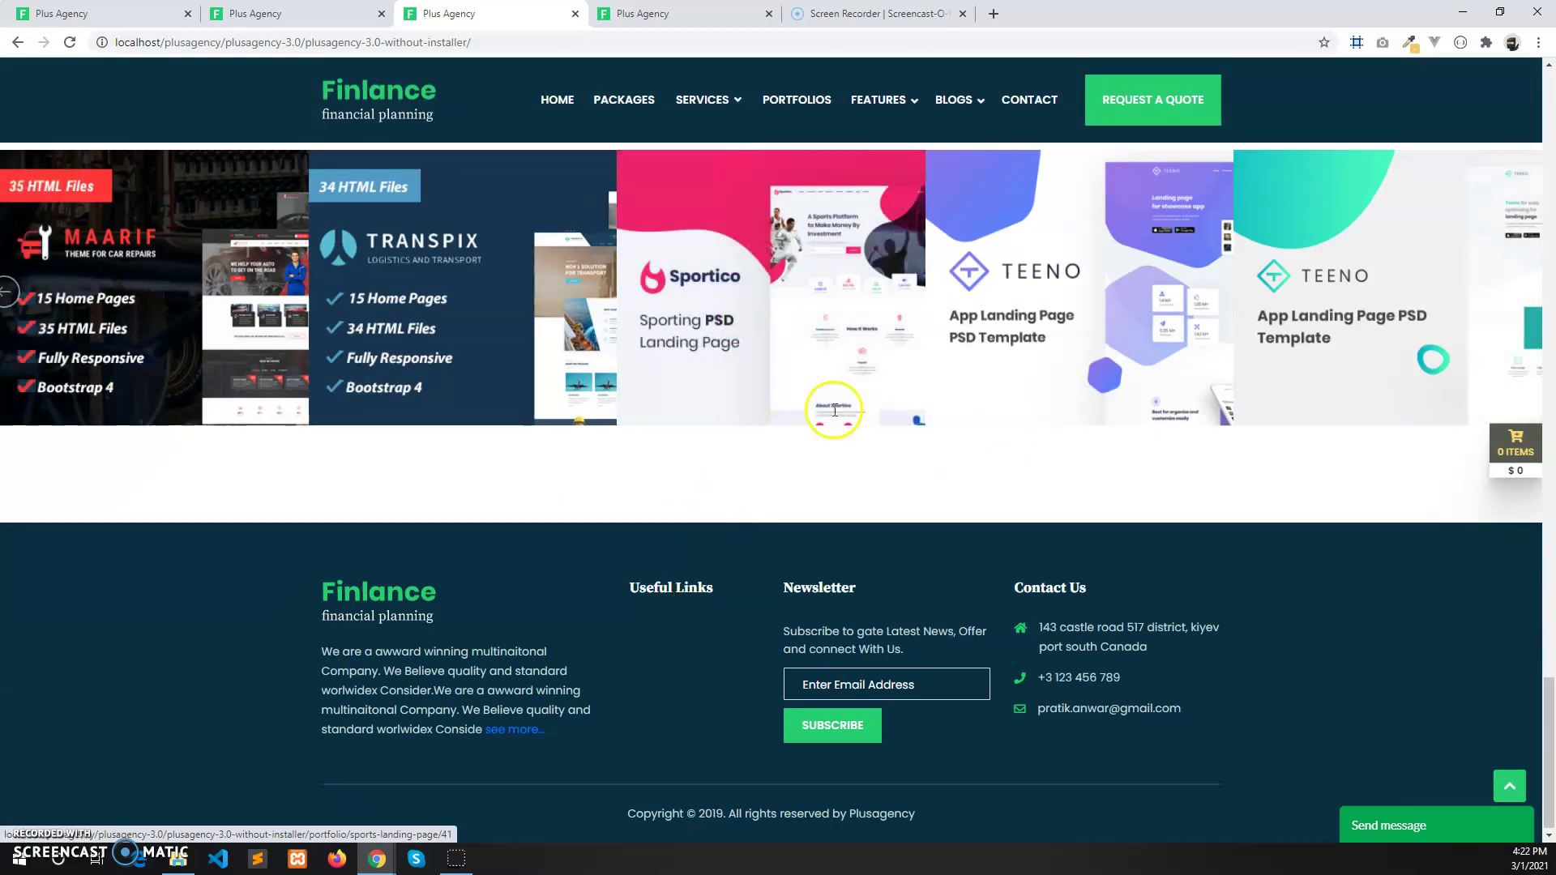
scroll(835, 411, up, 15)
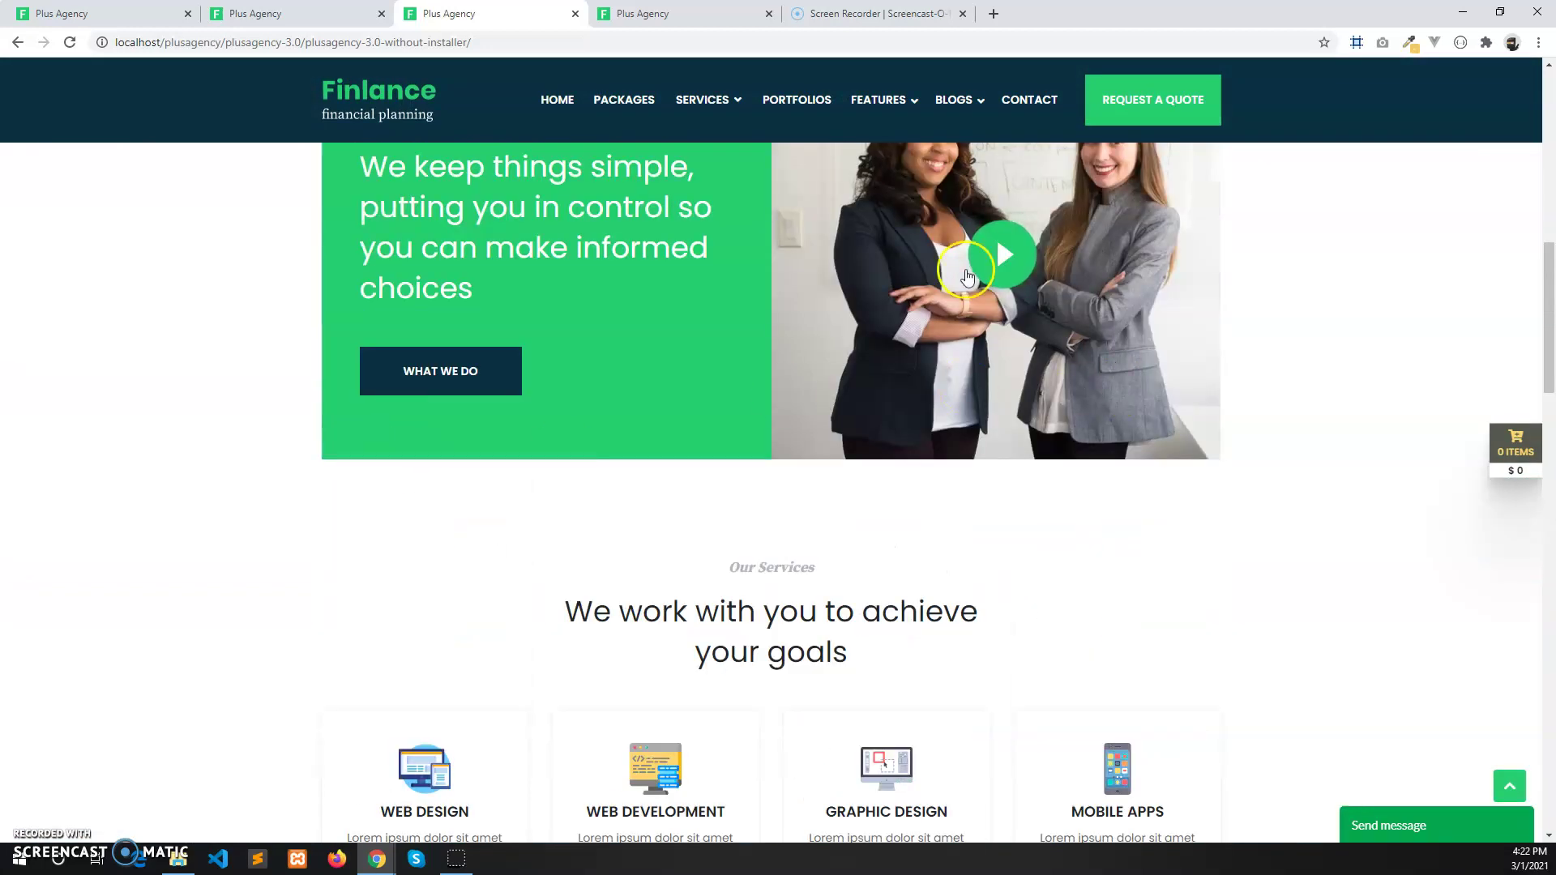
Step: Return to the admin dashboard and look at the page-creation and page-list entries under Custom Pages
click(255, 14)
click(65, 13)
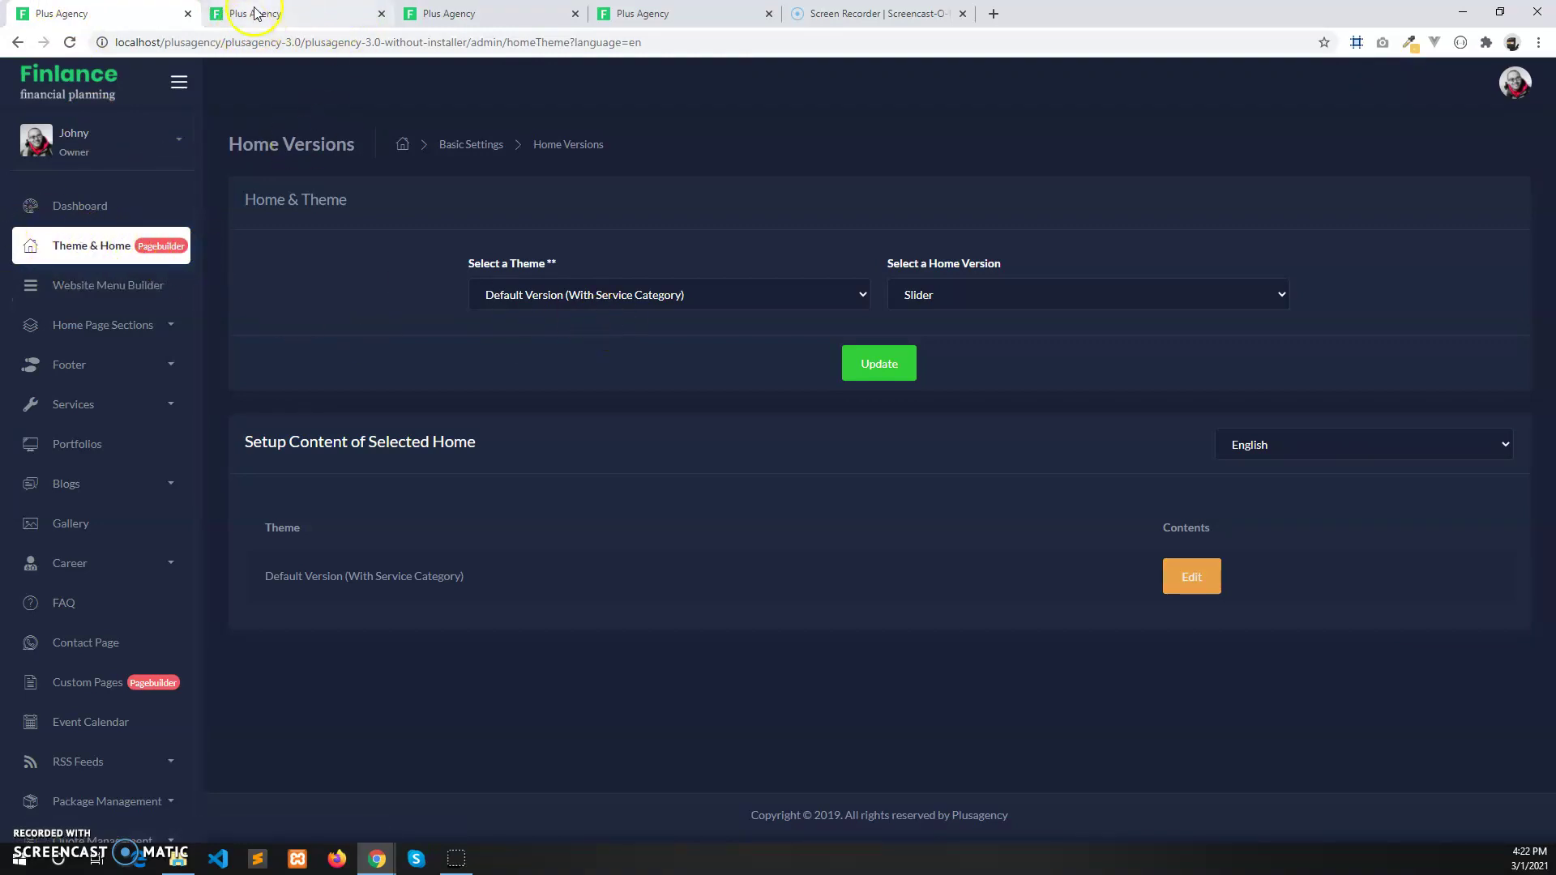
click(89, 685)
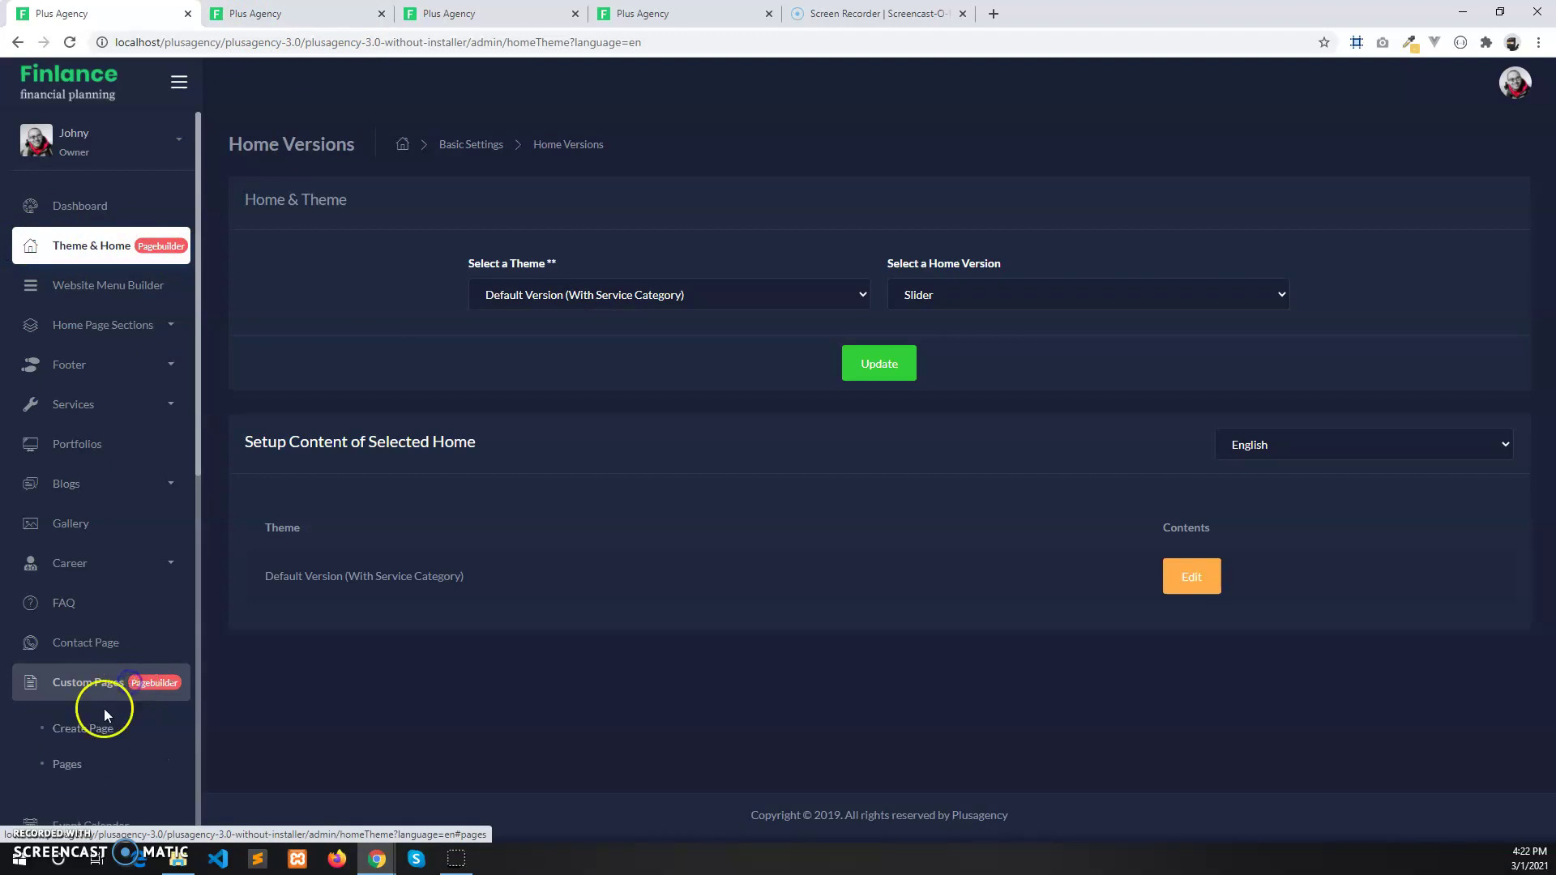
scroll(101, 710, down, 1)
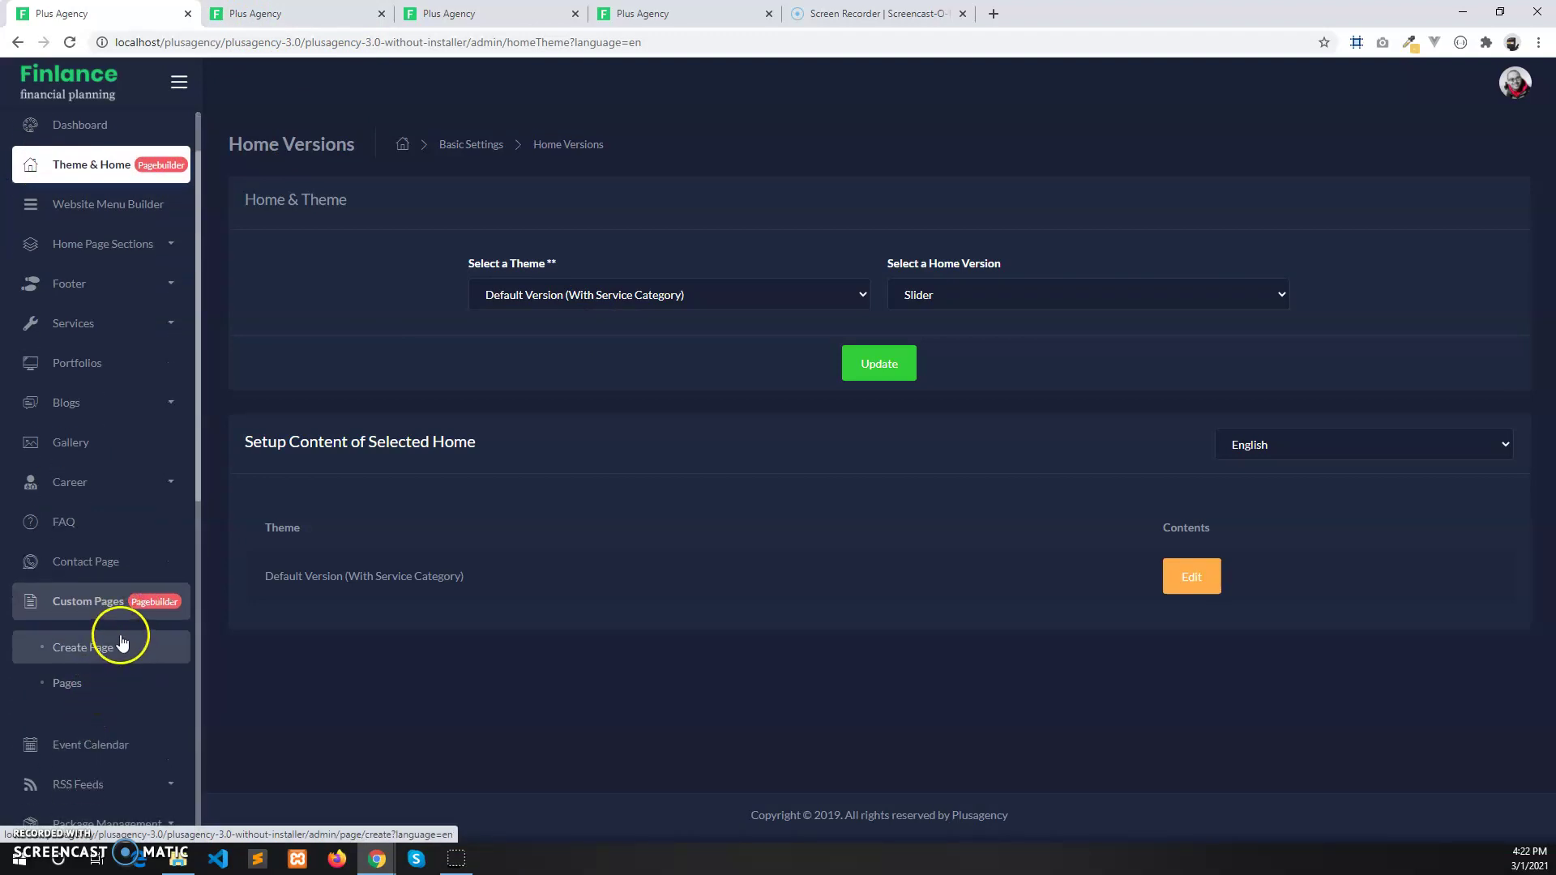
click(130, 601)
scroll(64, 438, up, 1)
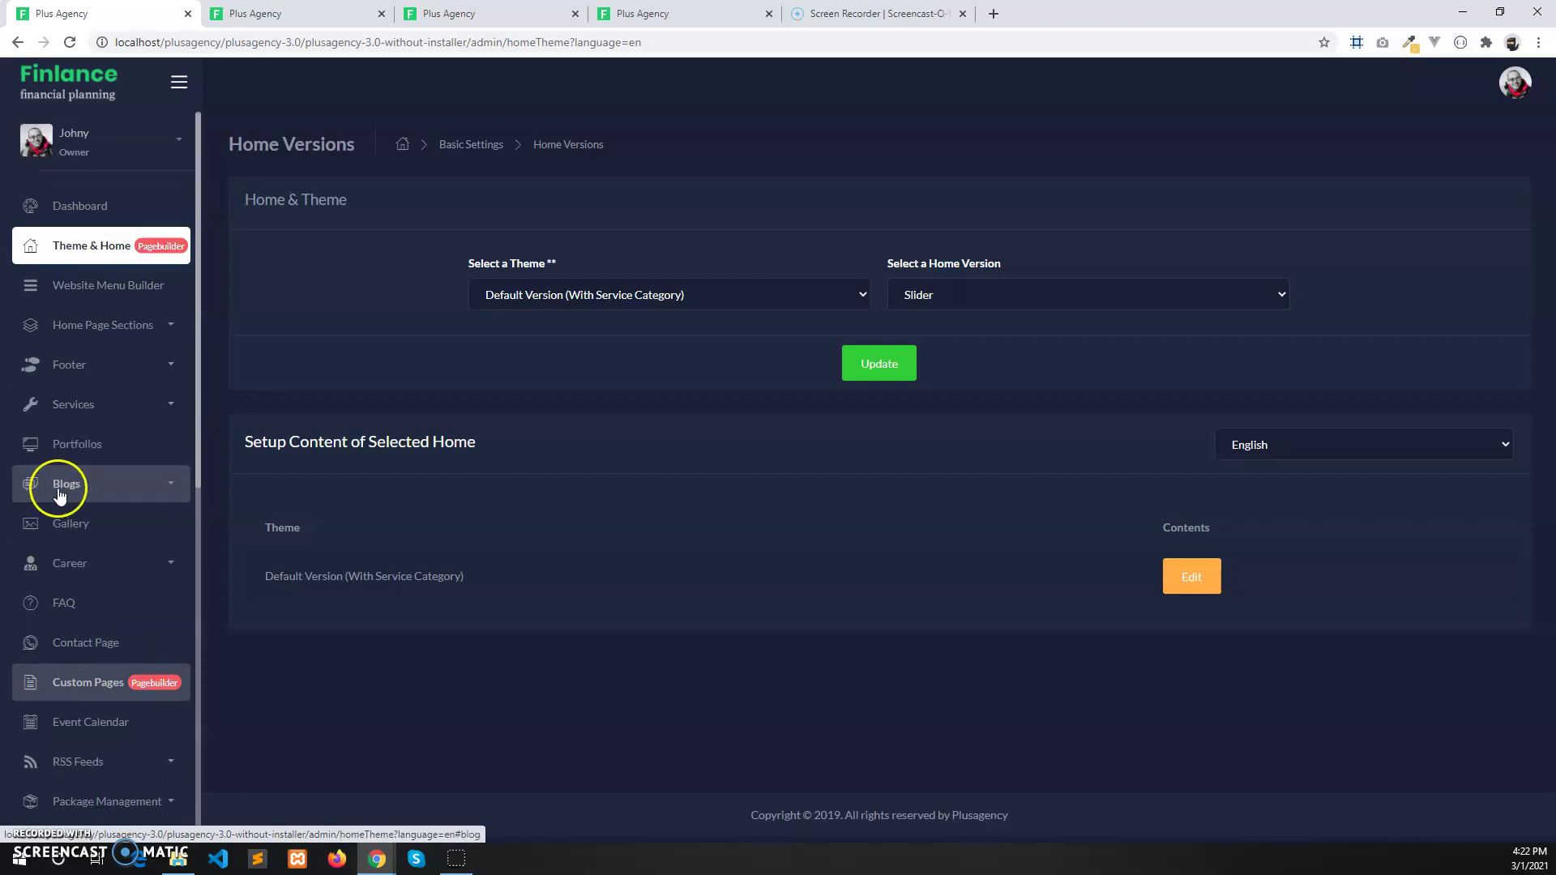
Step: Open the Website Menu Builder and examine its ready-made menus, menu editing form and current website menus
click(132, 288)
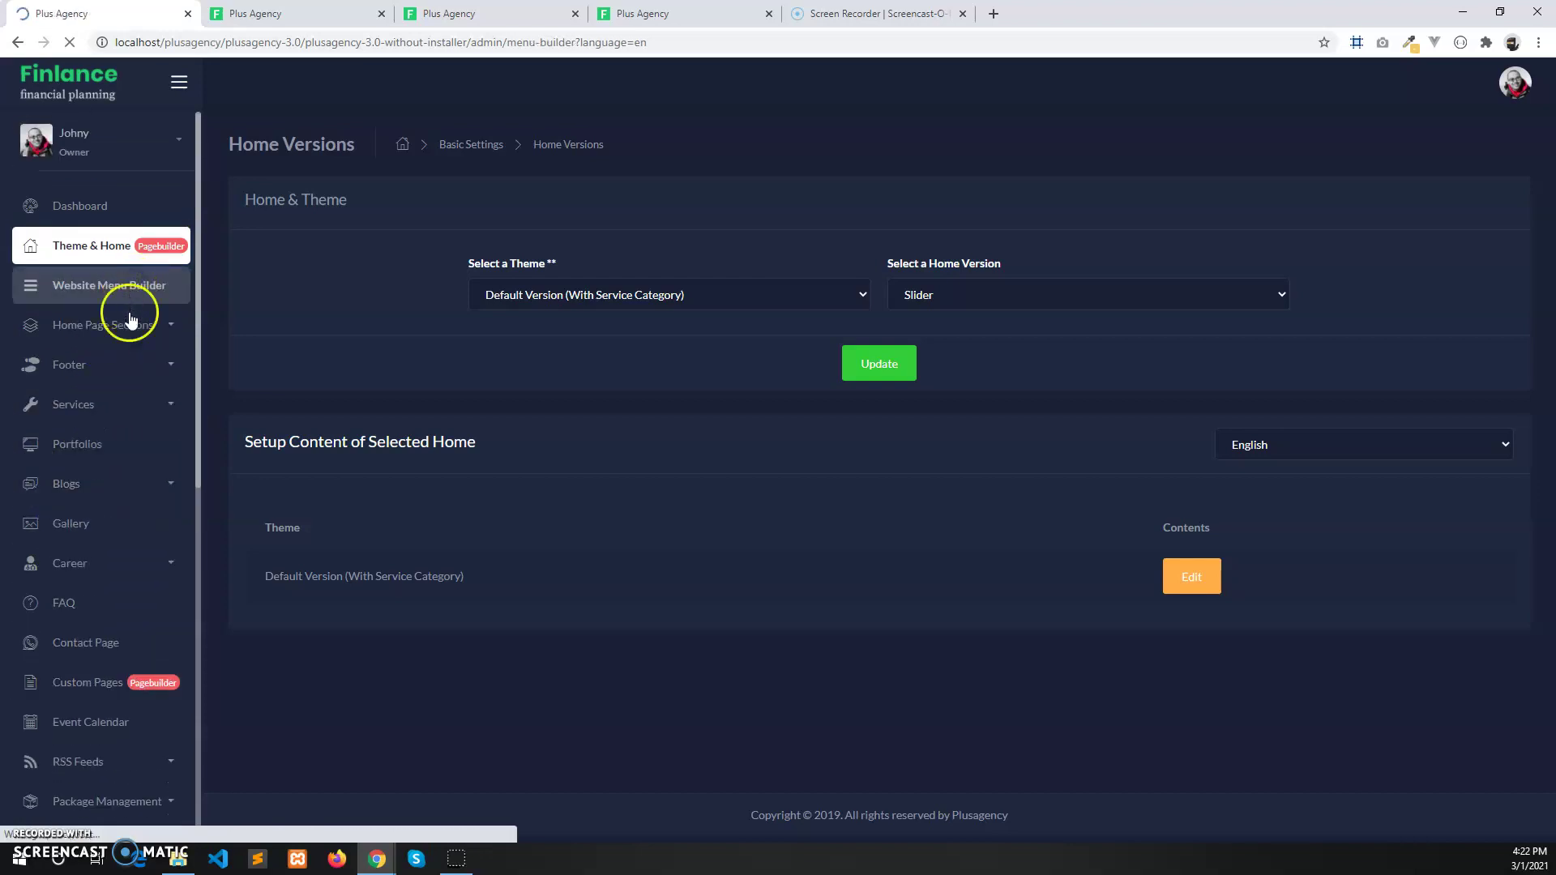
scroll(246, 591, down, 1)
scroll(247, 591, down, 2)
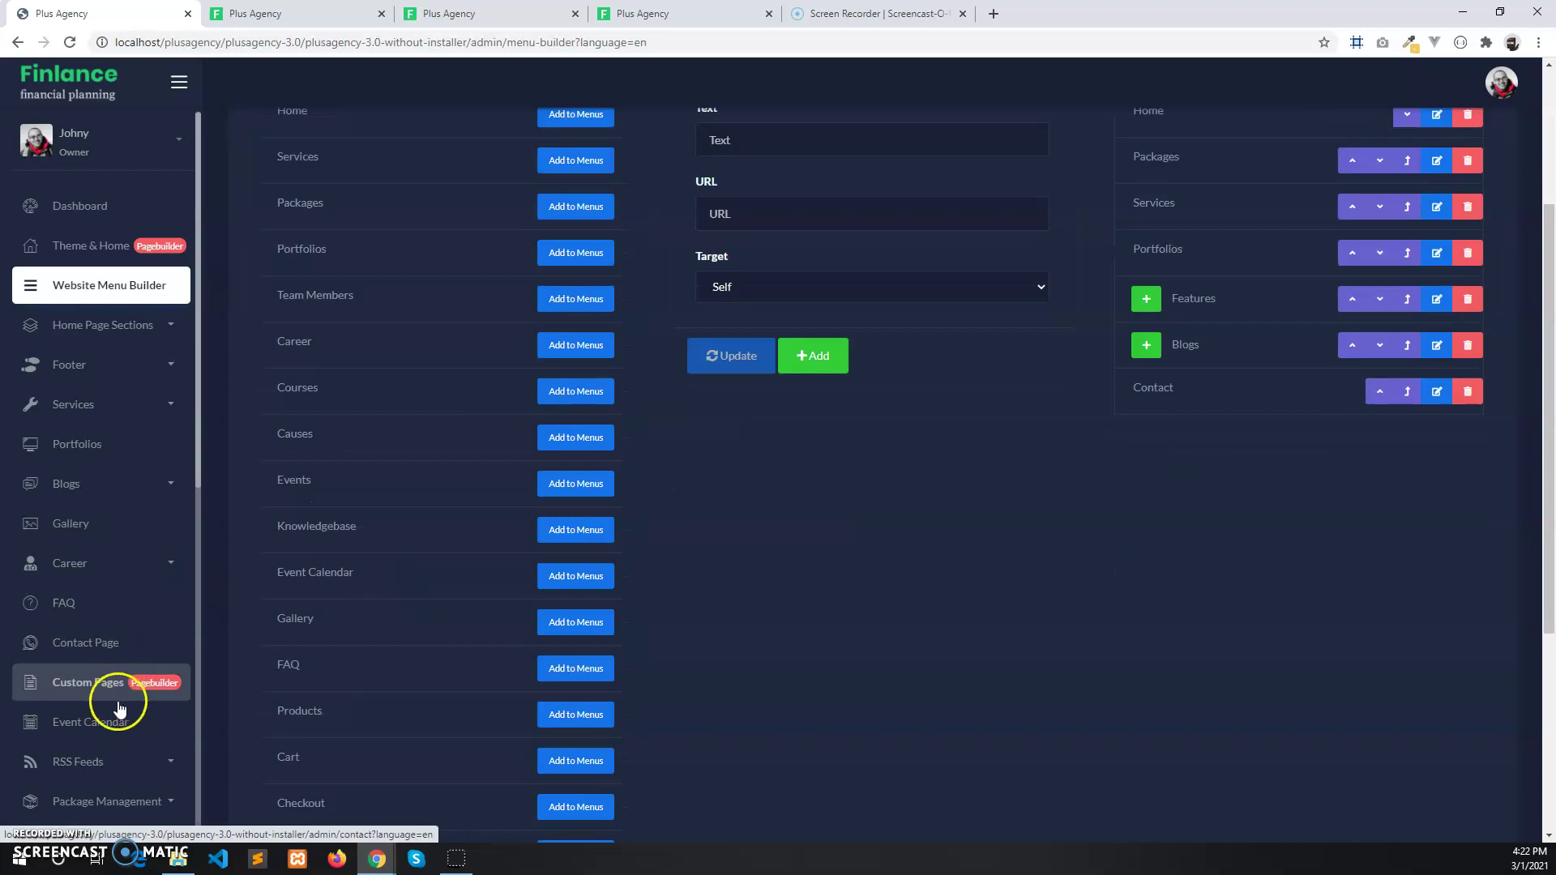
scroll(340, 670, down, 1)
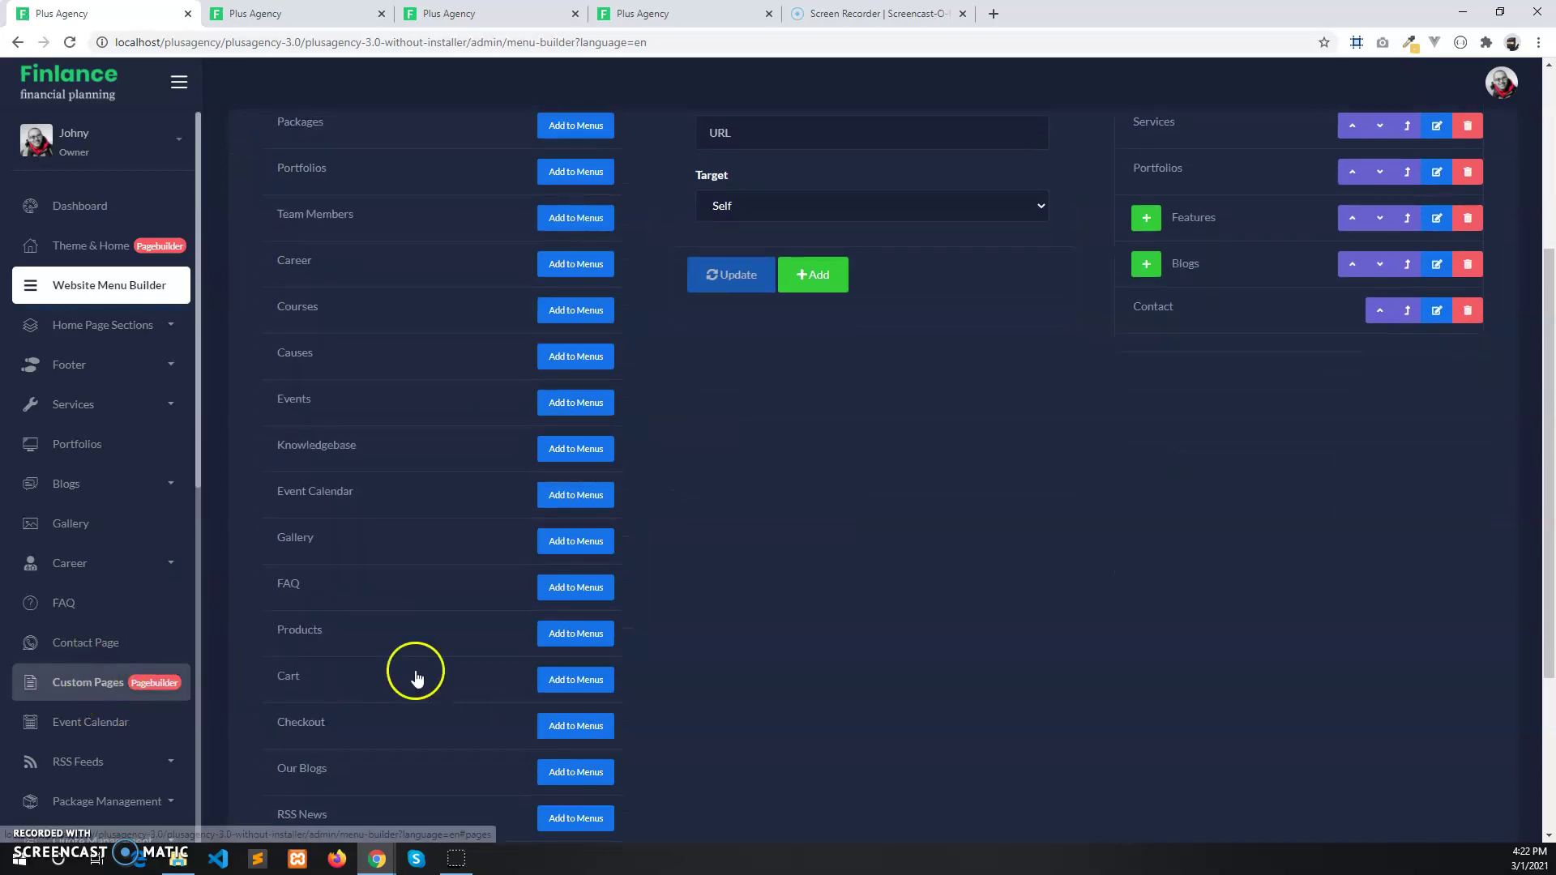
scroll(455, 660, down, 2)
scroll(410, 415, up, 2)
scroll(410, 415, up, 2)
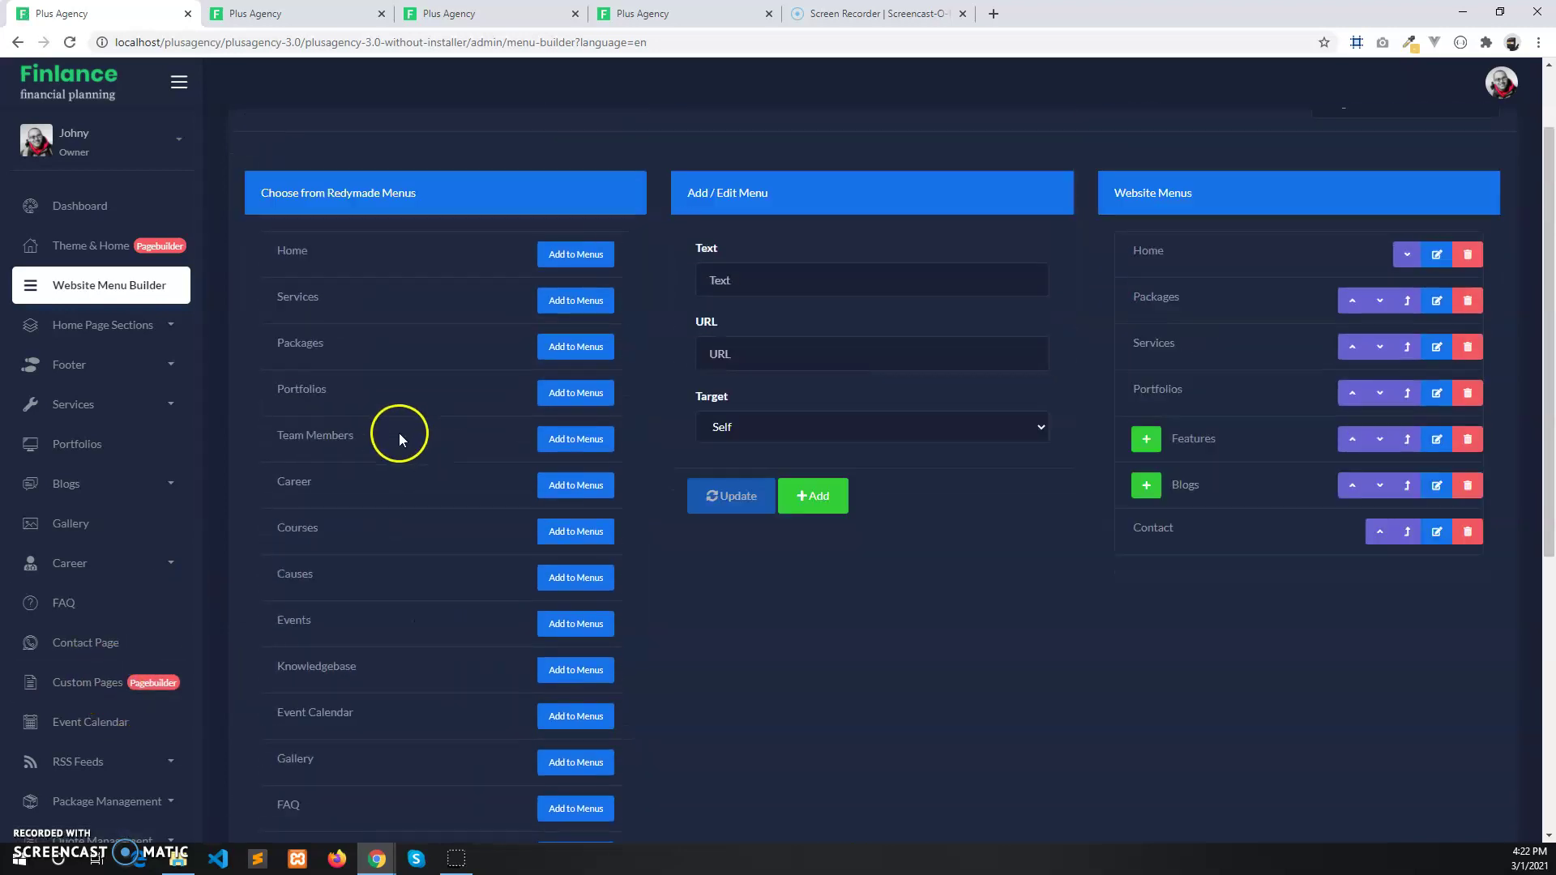
scroll(363, 607, down, 4)
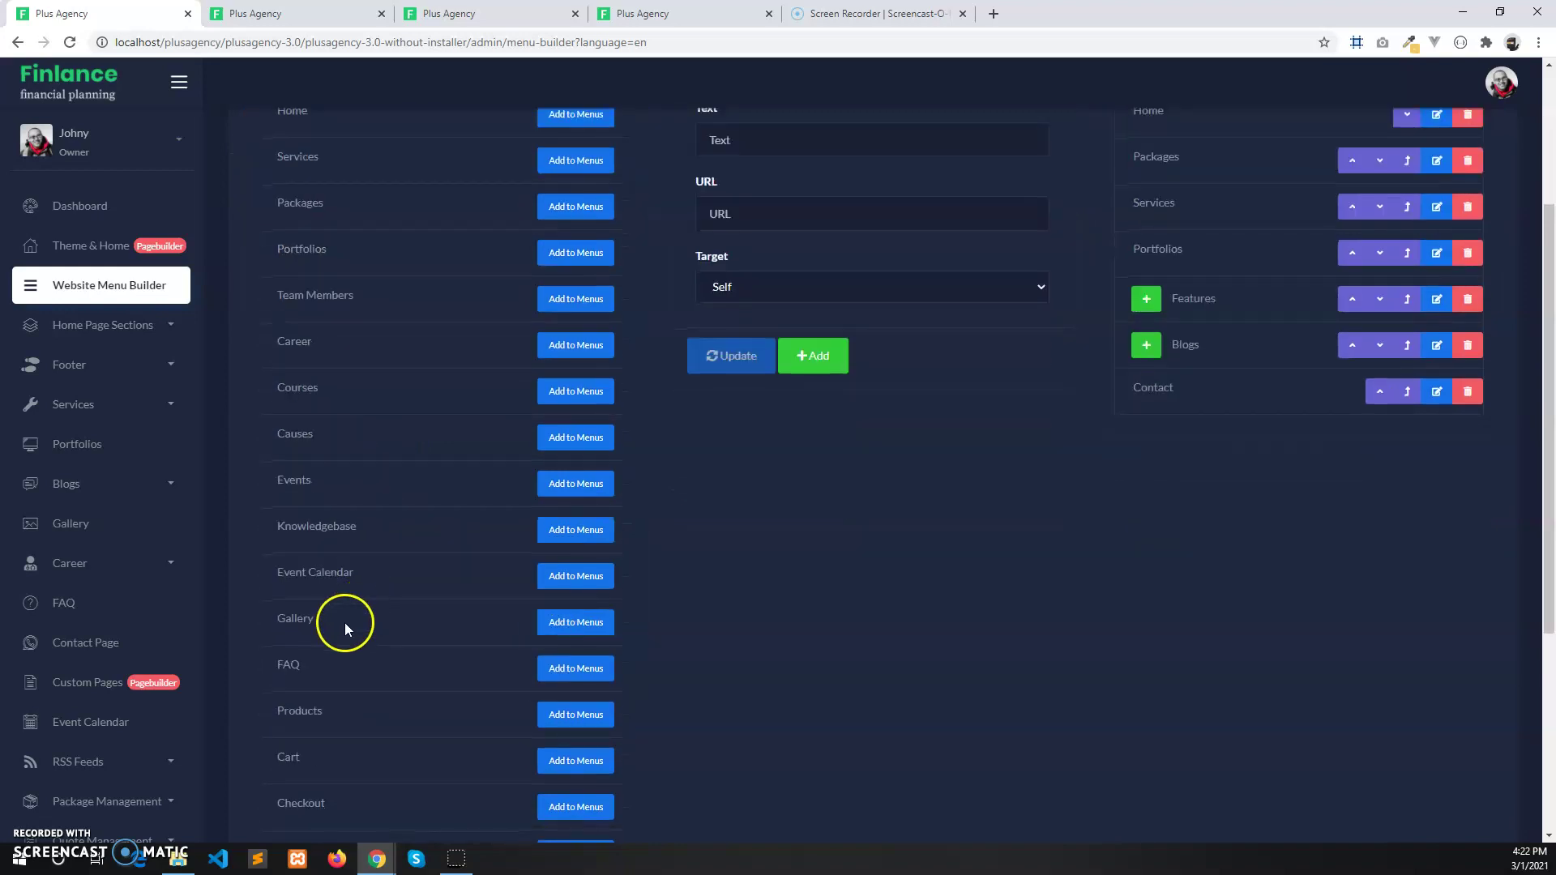
scroll(502, 615, up, 4)
scroll(509, 591, down, 1)
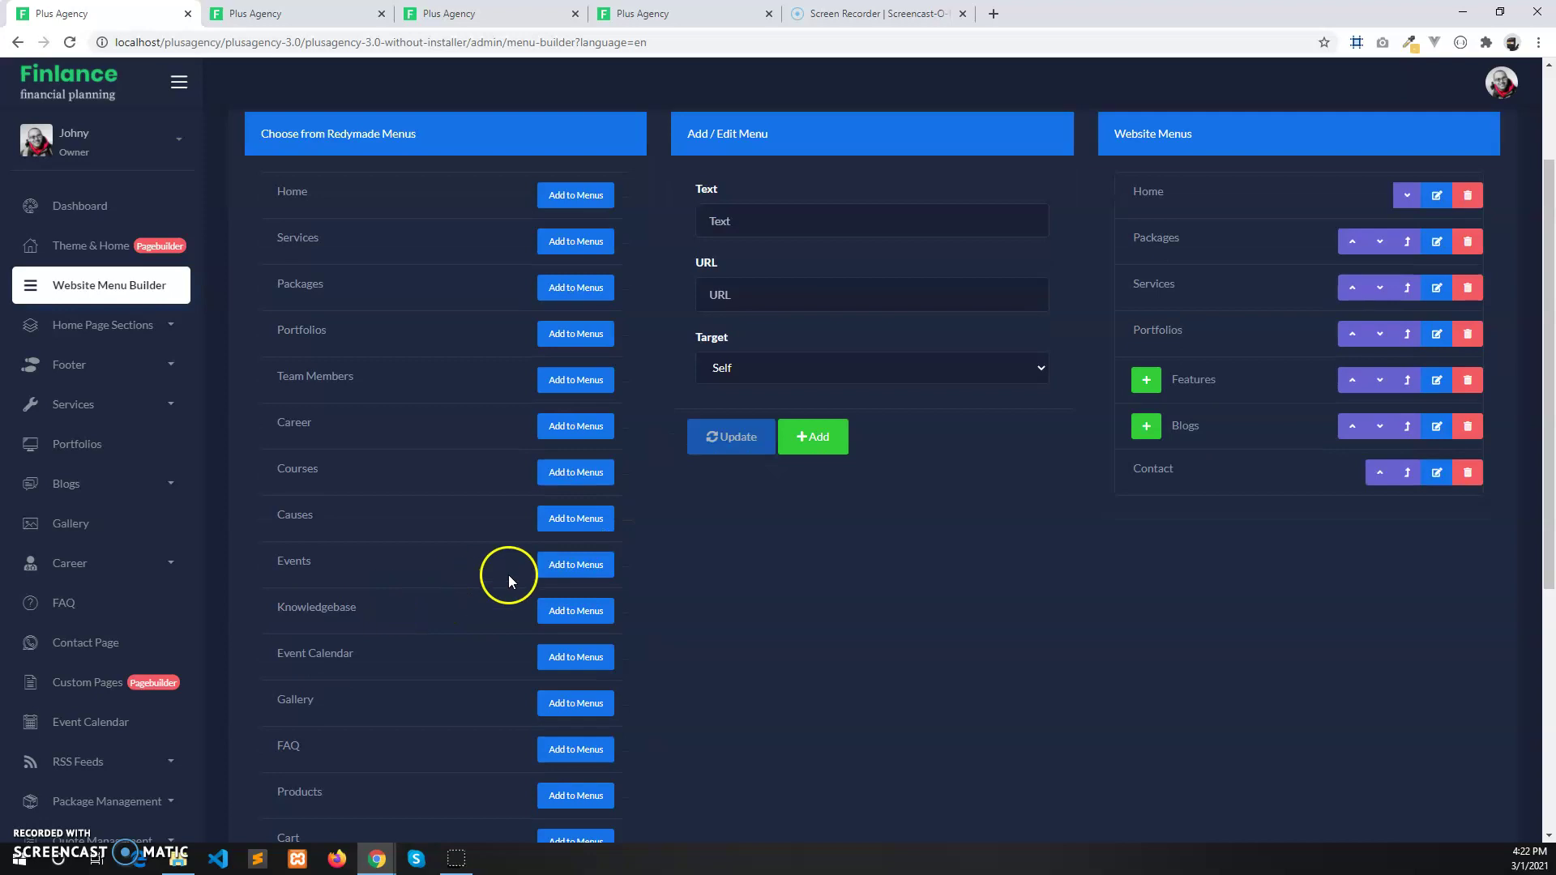
scroll(547, 658, down, 3)
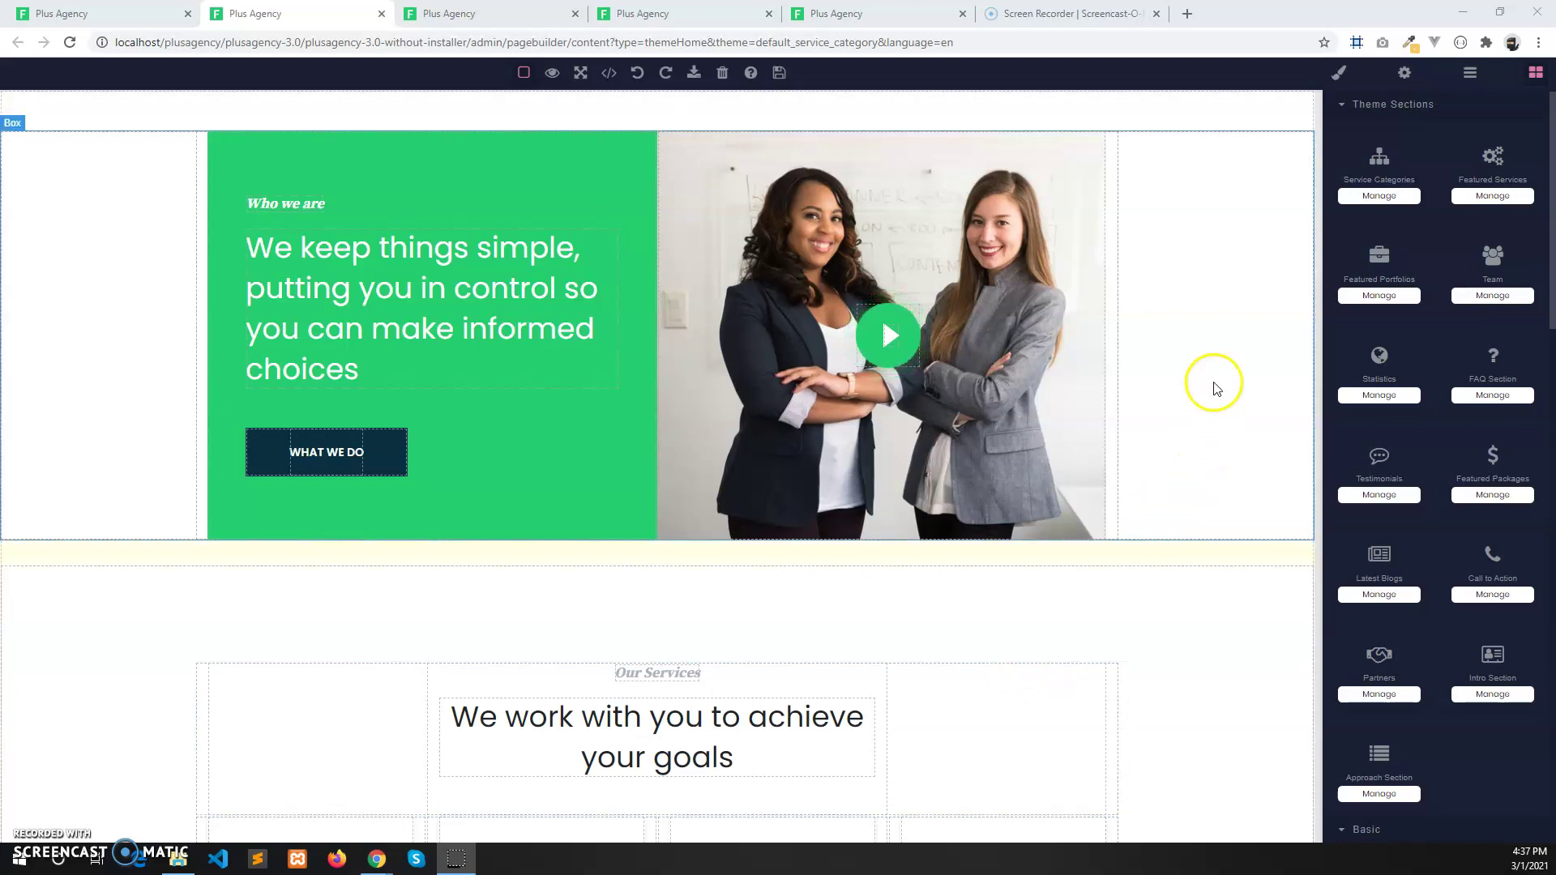
Step: Move the intro section's box below the Our Services section in the page builder's layer structure
click(1191, 302)
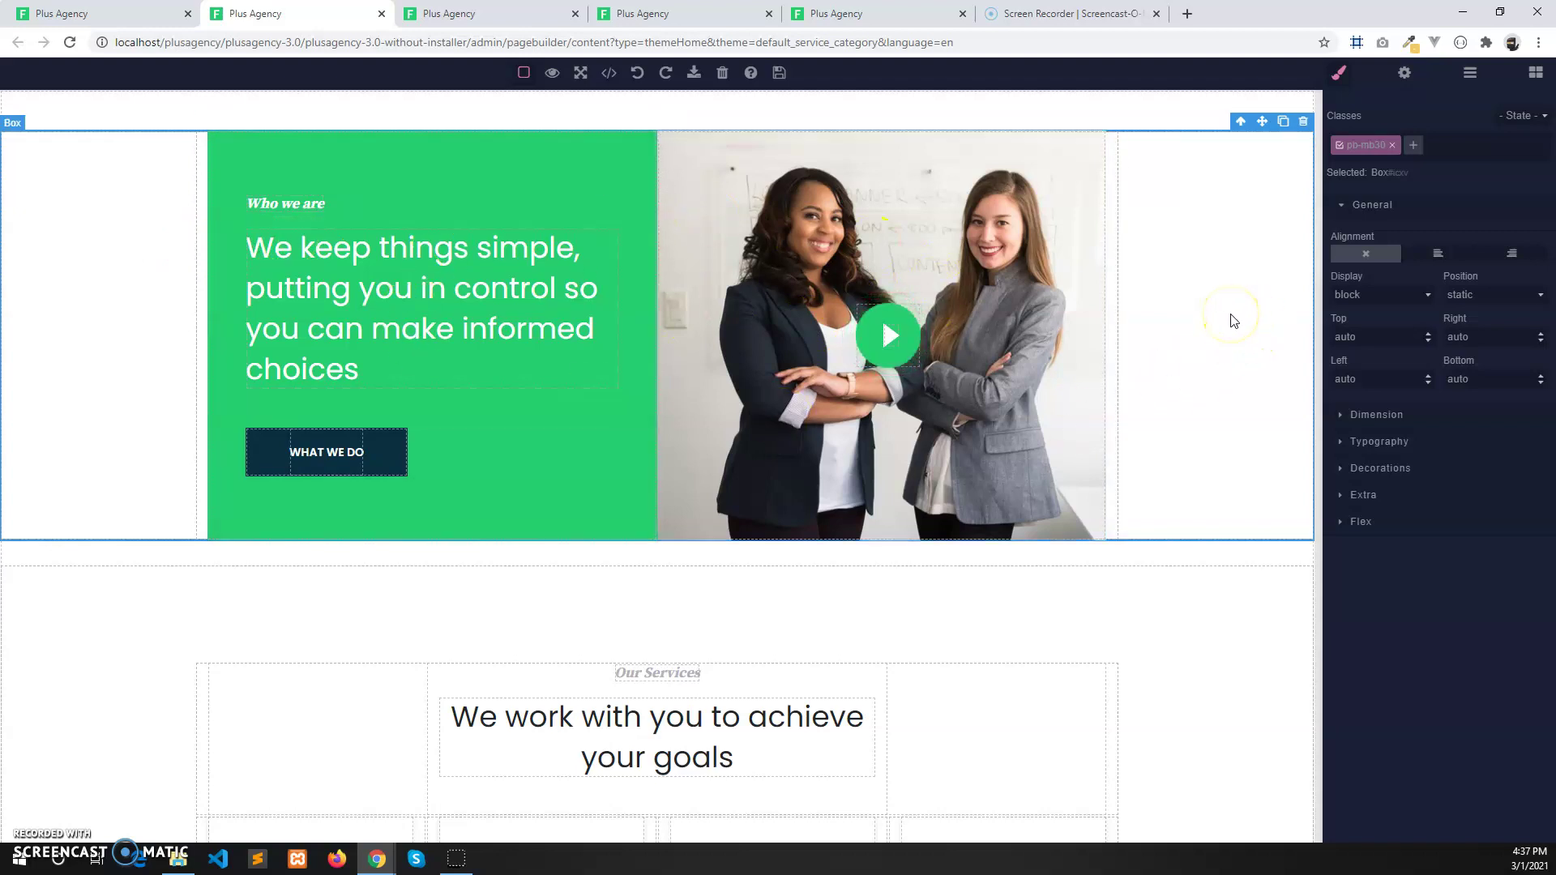
scroll(1225, 526, down, 3)
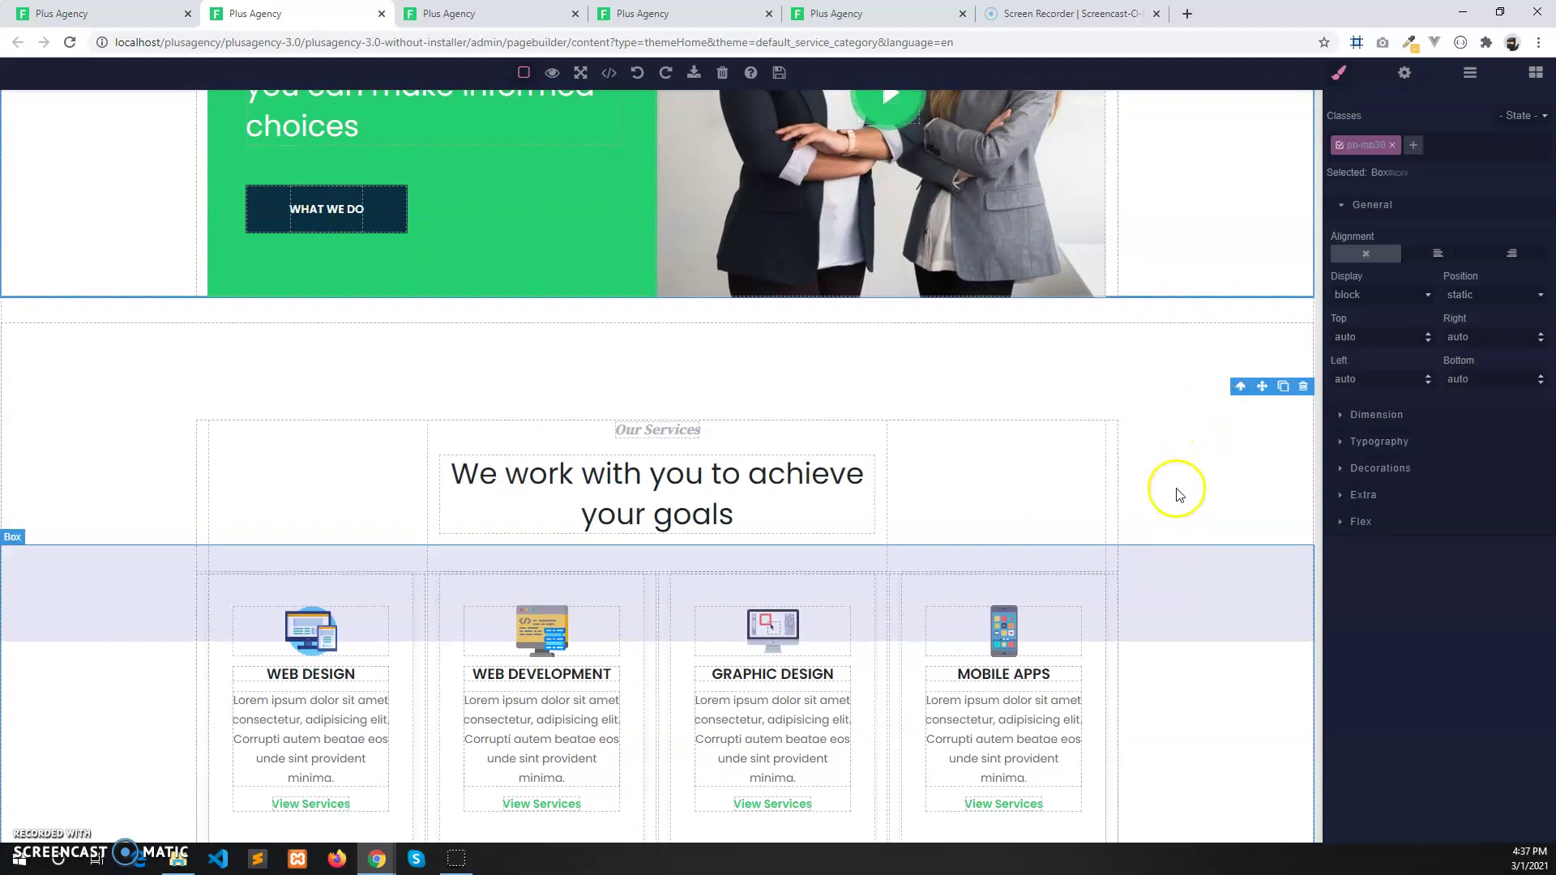
scroll(1180, 495, up, 3)
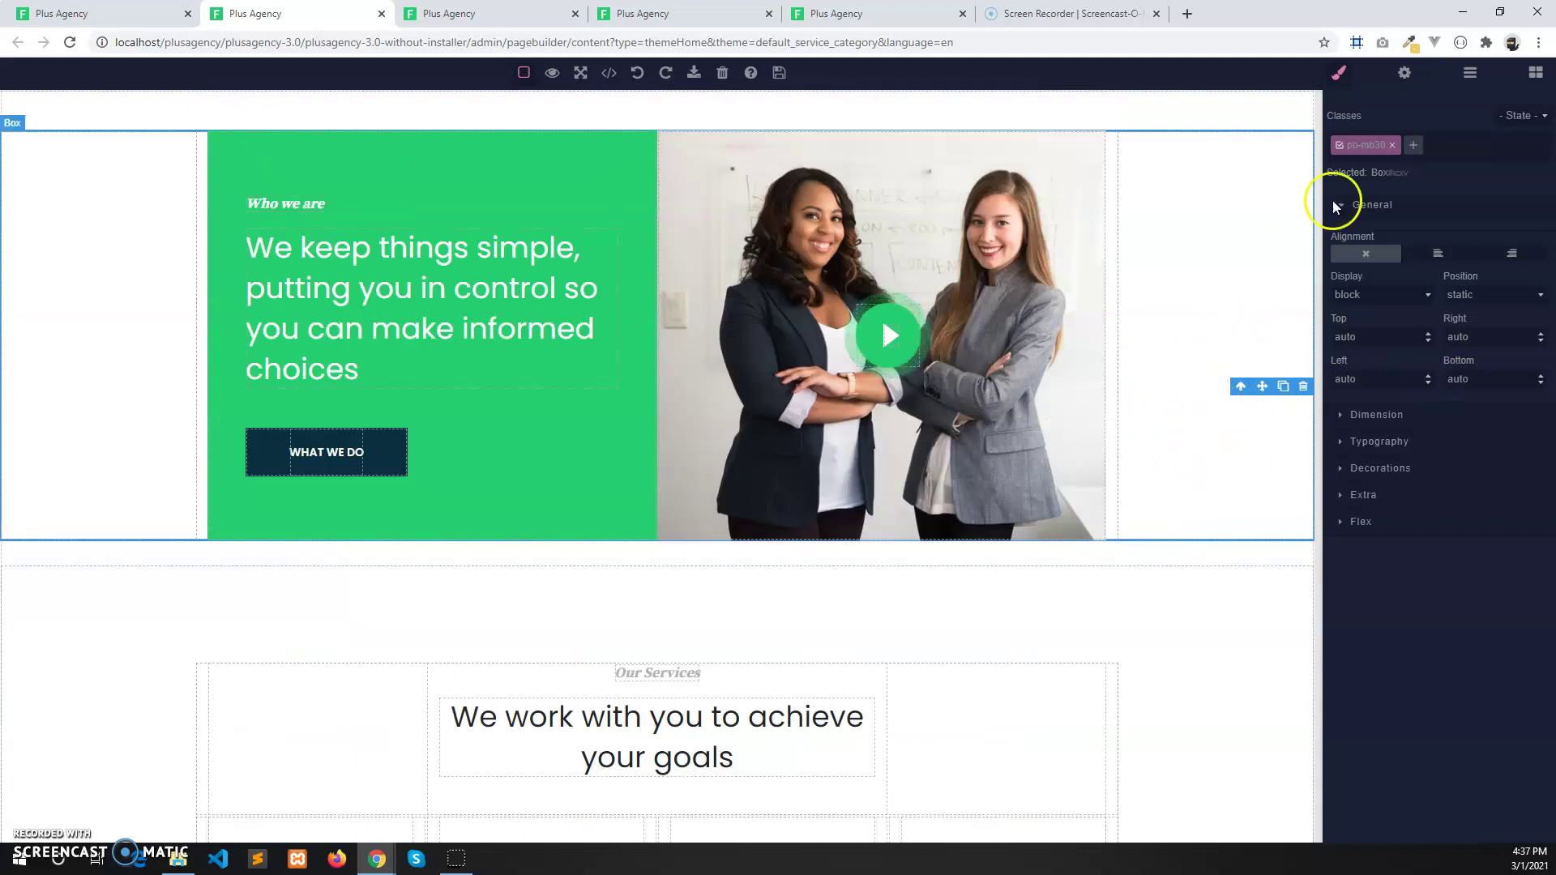
click(1469, 73)
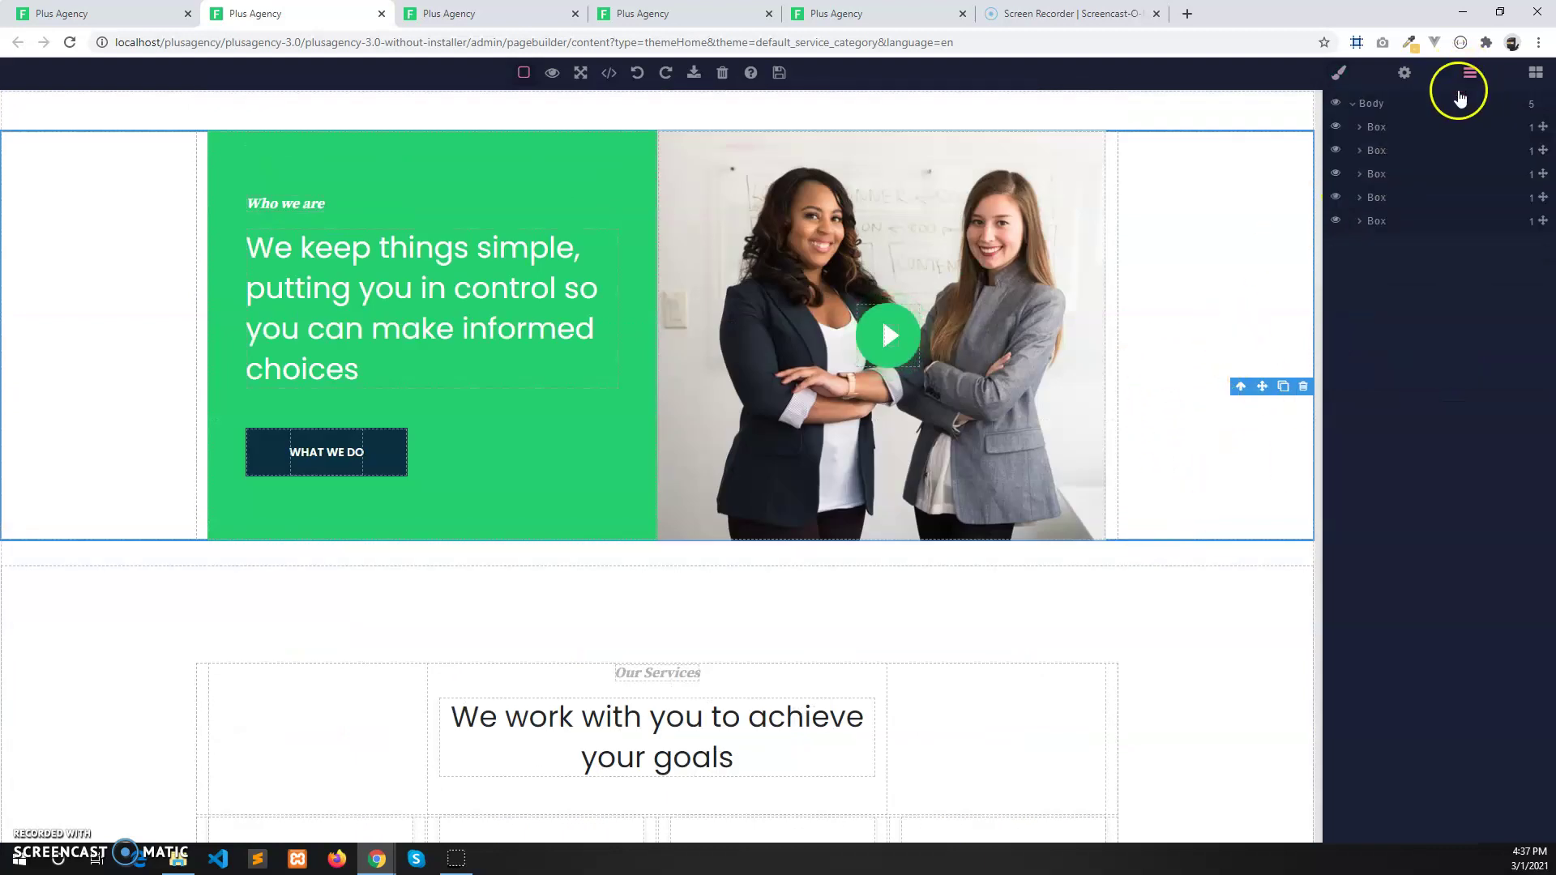
click(1211, 197)
click(1196, 690)
click(1230, 299)
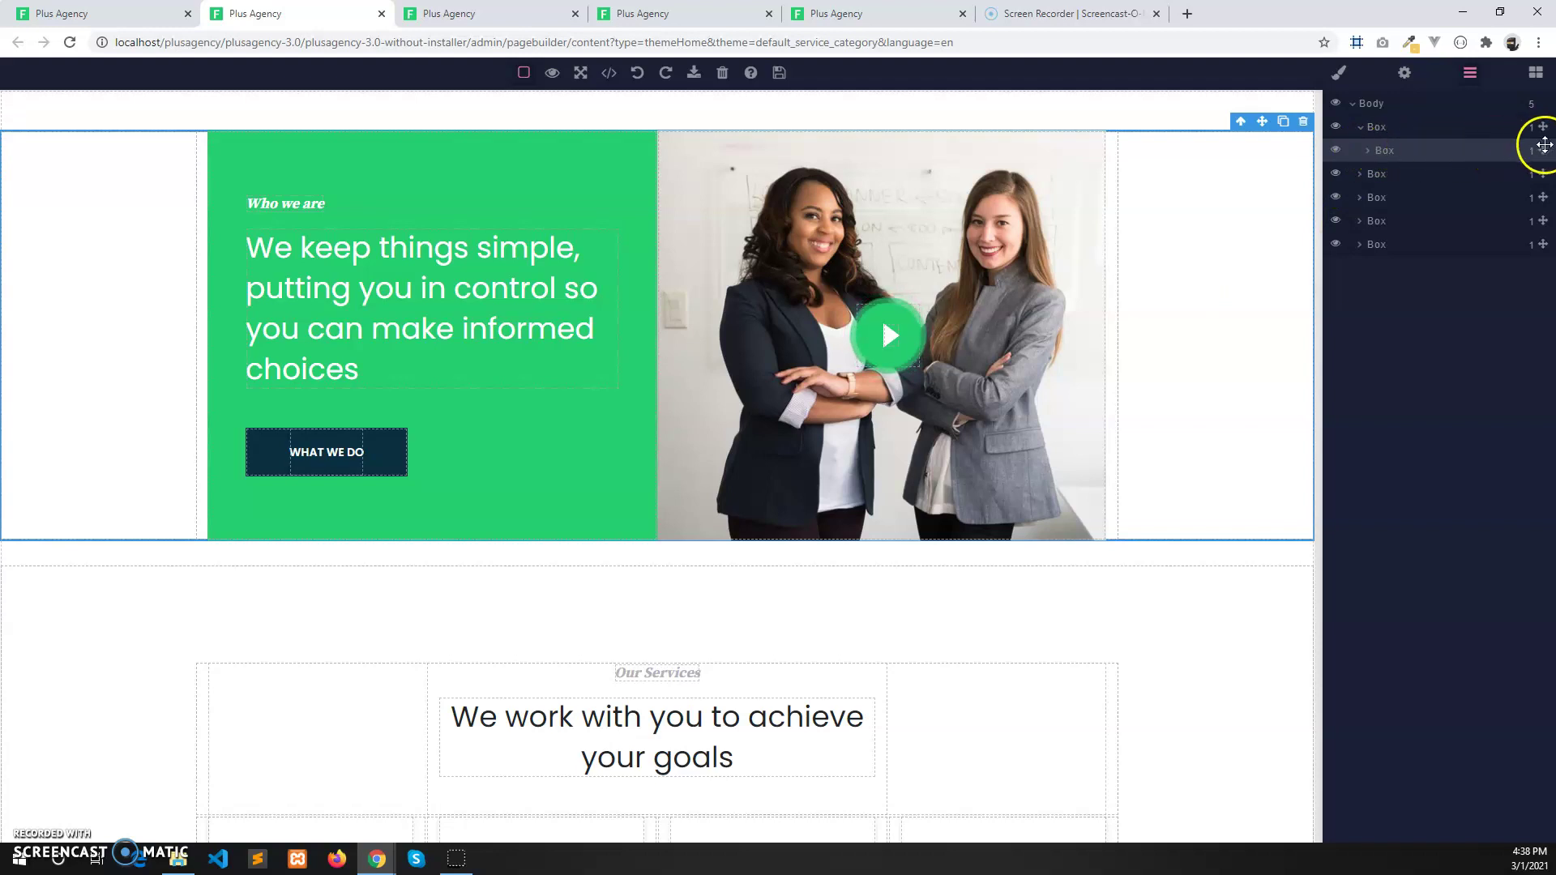
drag(1545, 148, 1540, 195)
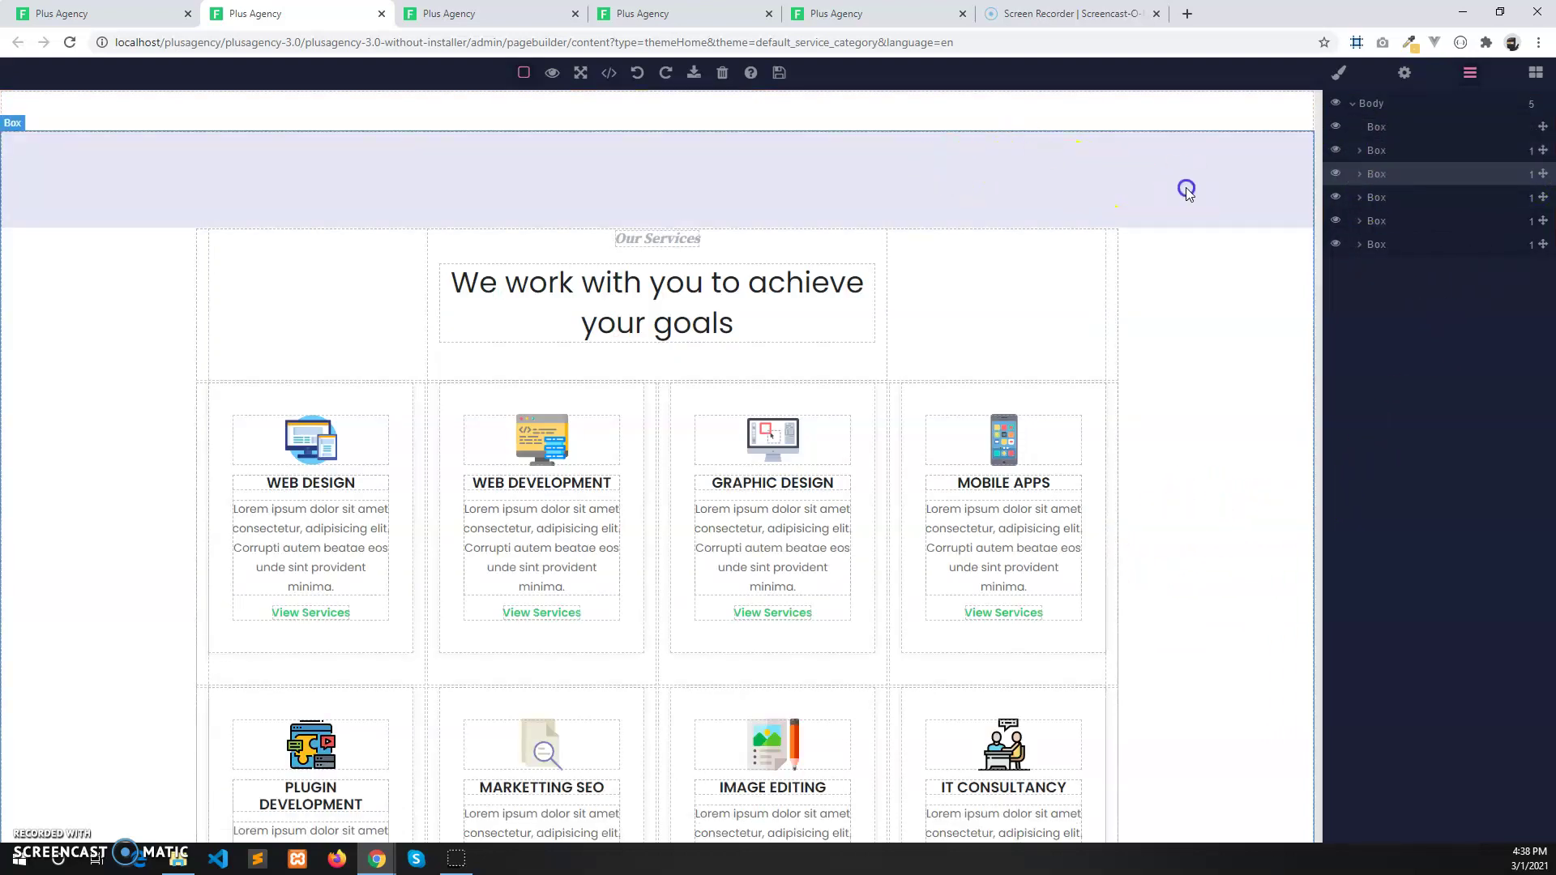
click(1186, 189)
Step: Select the "Who we are" intro section and toggle its layer visibility off and on several times
scroll(1182, 276, down, 8)
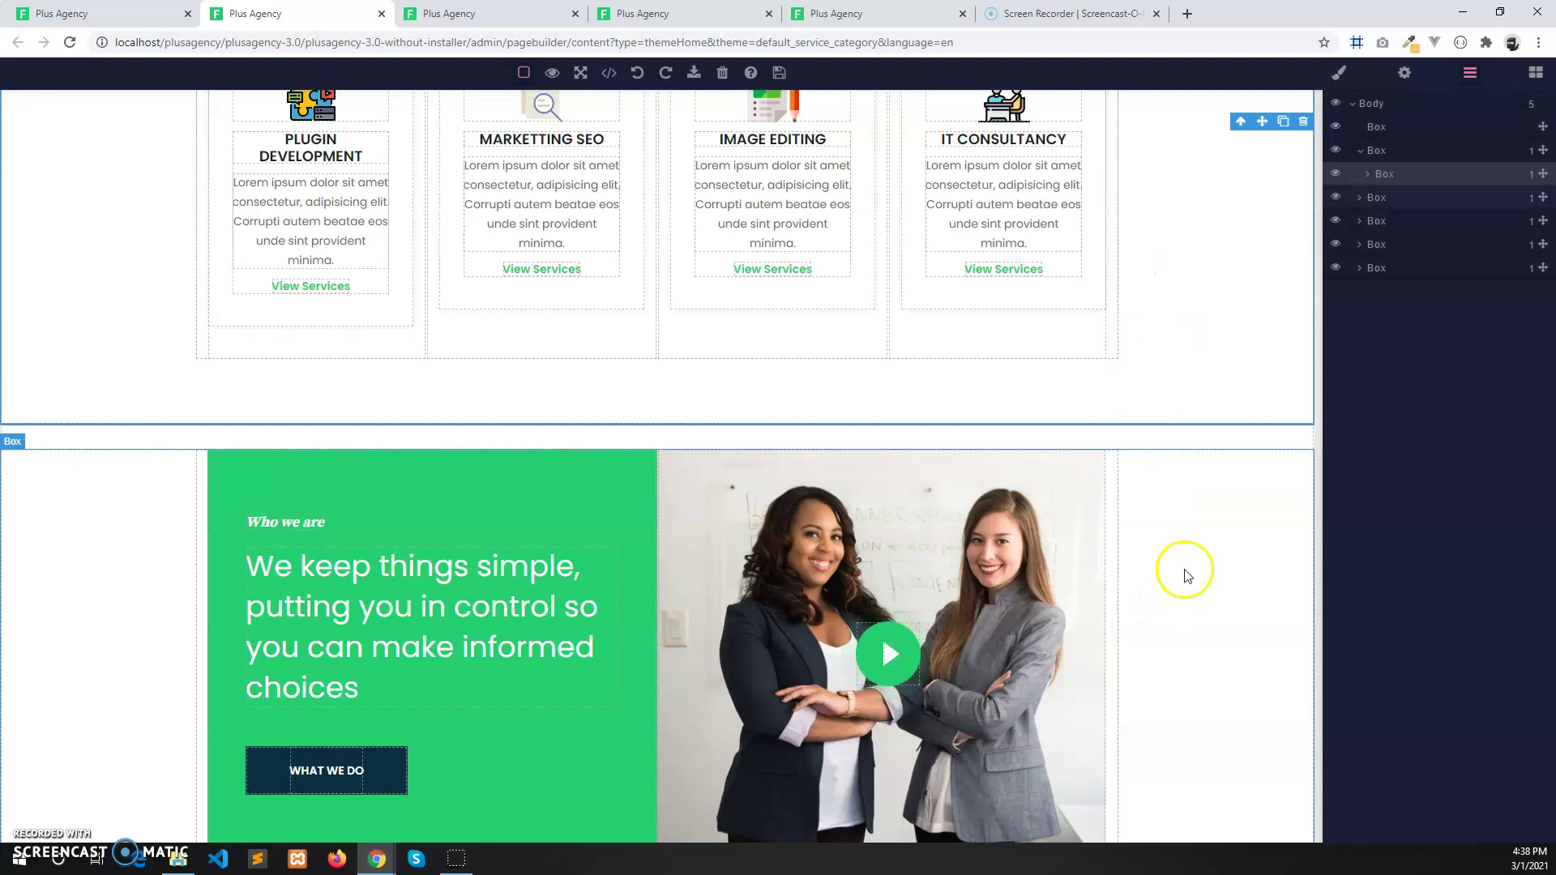
scroll(1188, 575, down, 2)
click(1202, 514)
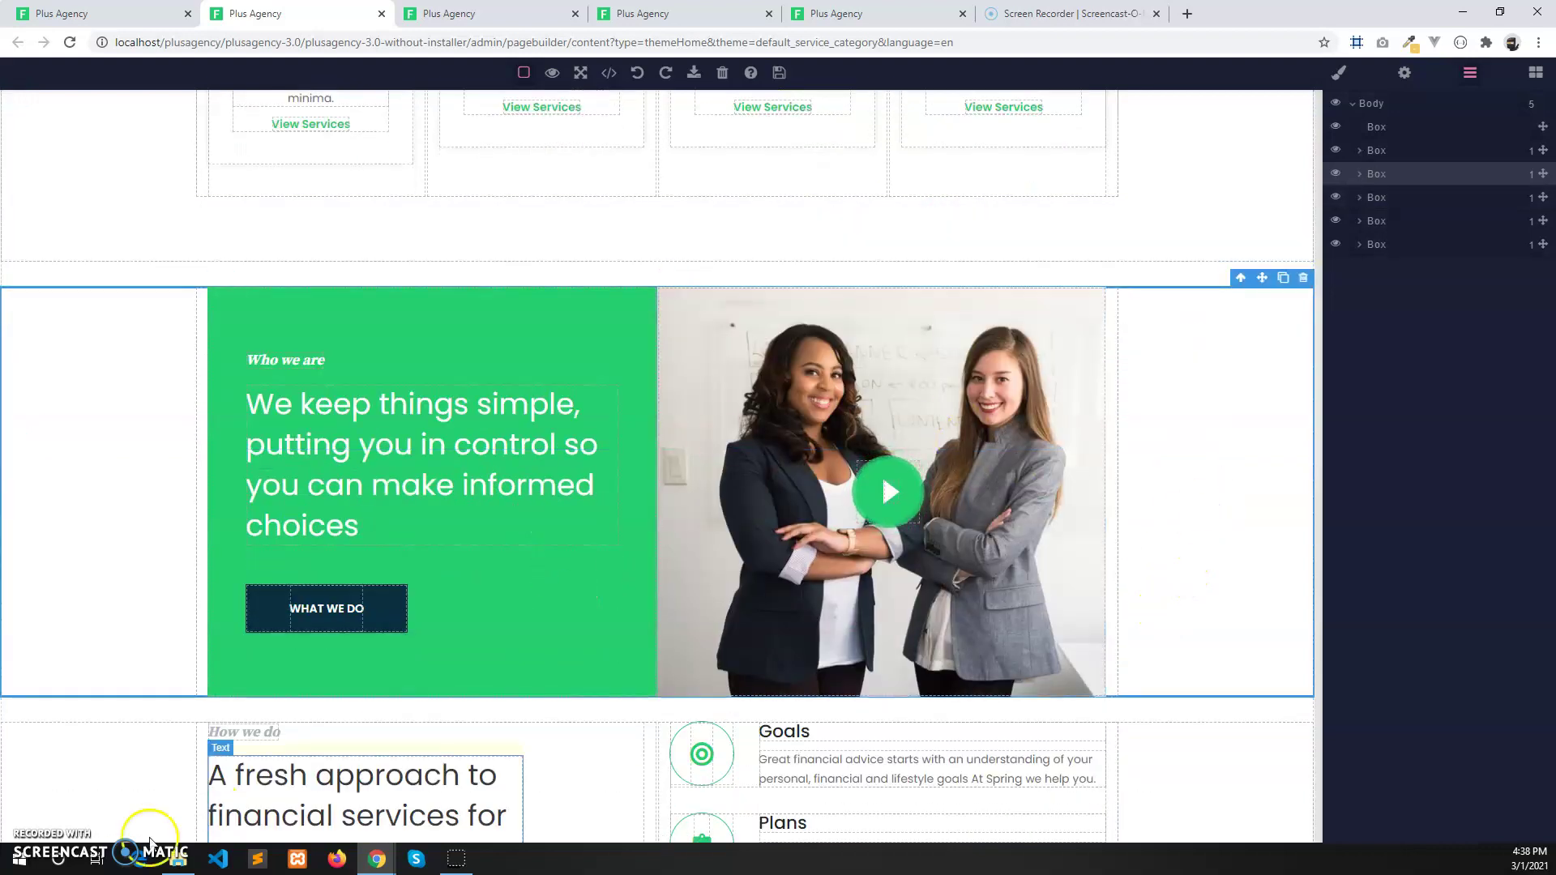
click(1336, 173)
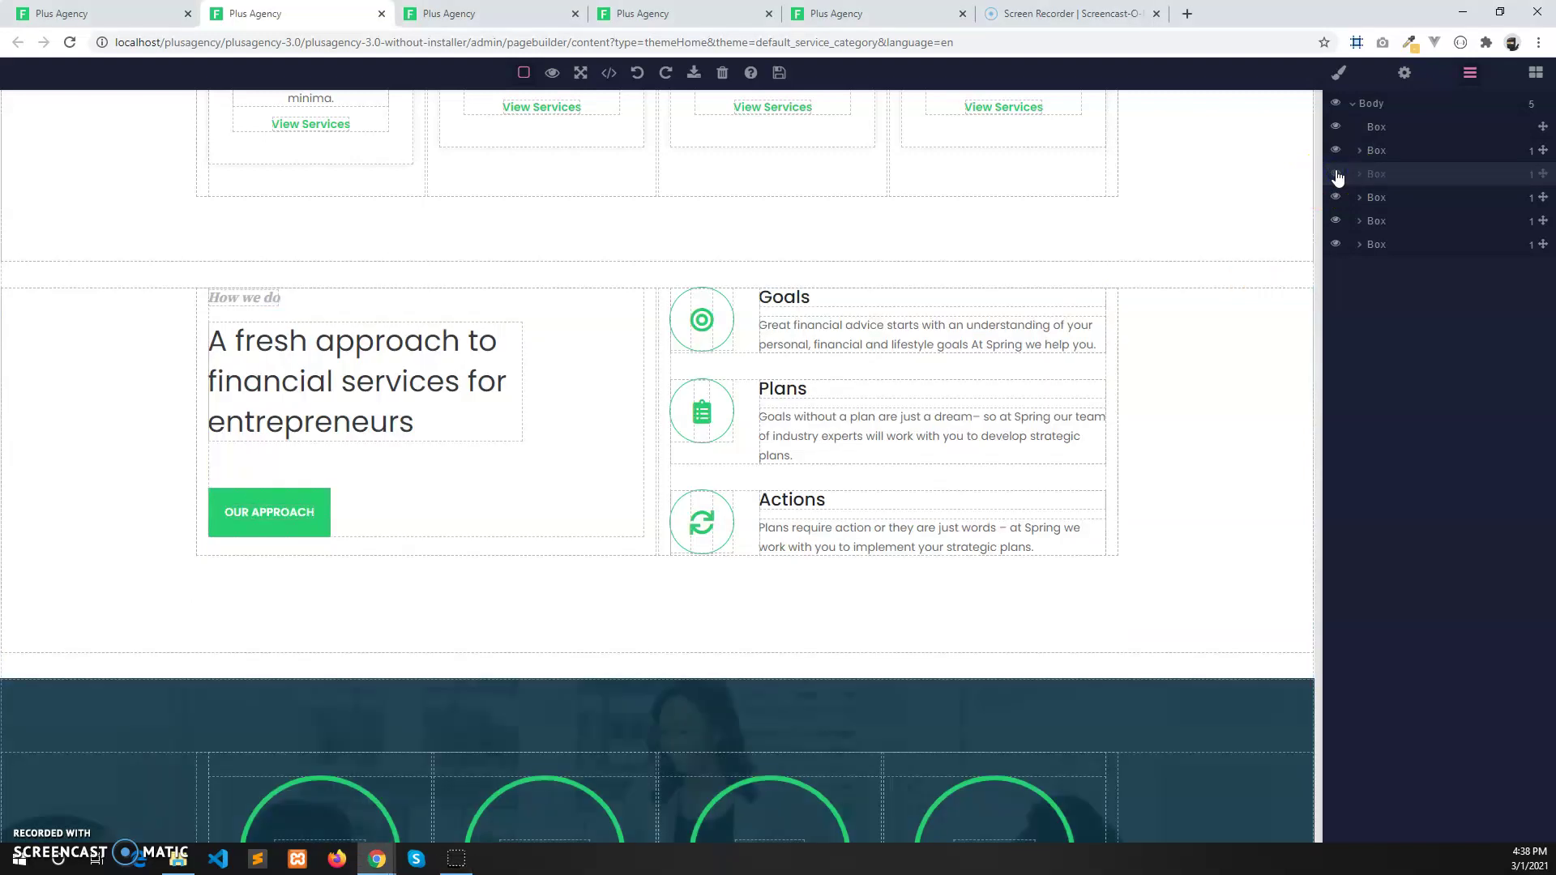
click(1336, 173)
click(1335, 173)
click(1336, 173)
click(1336, 174)
click(1335, 173)
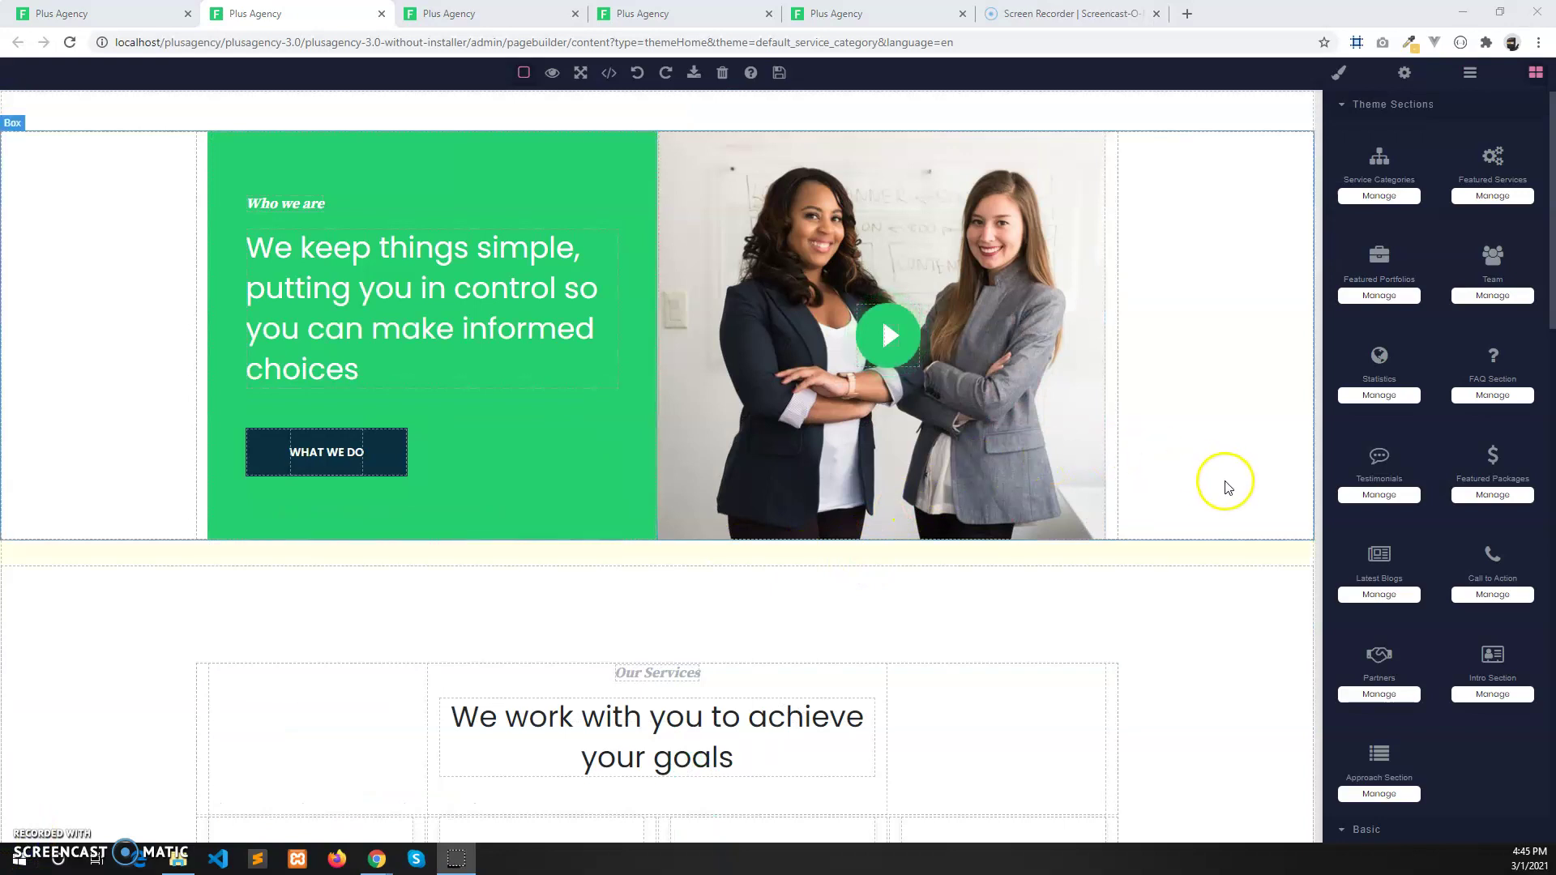
Step: Place a basic Container block above the "Who we are" intro section
scroll(1376, 559, down, 2)
scroll(1389, 591, down, 5)
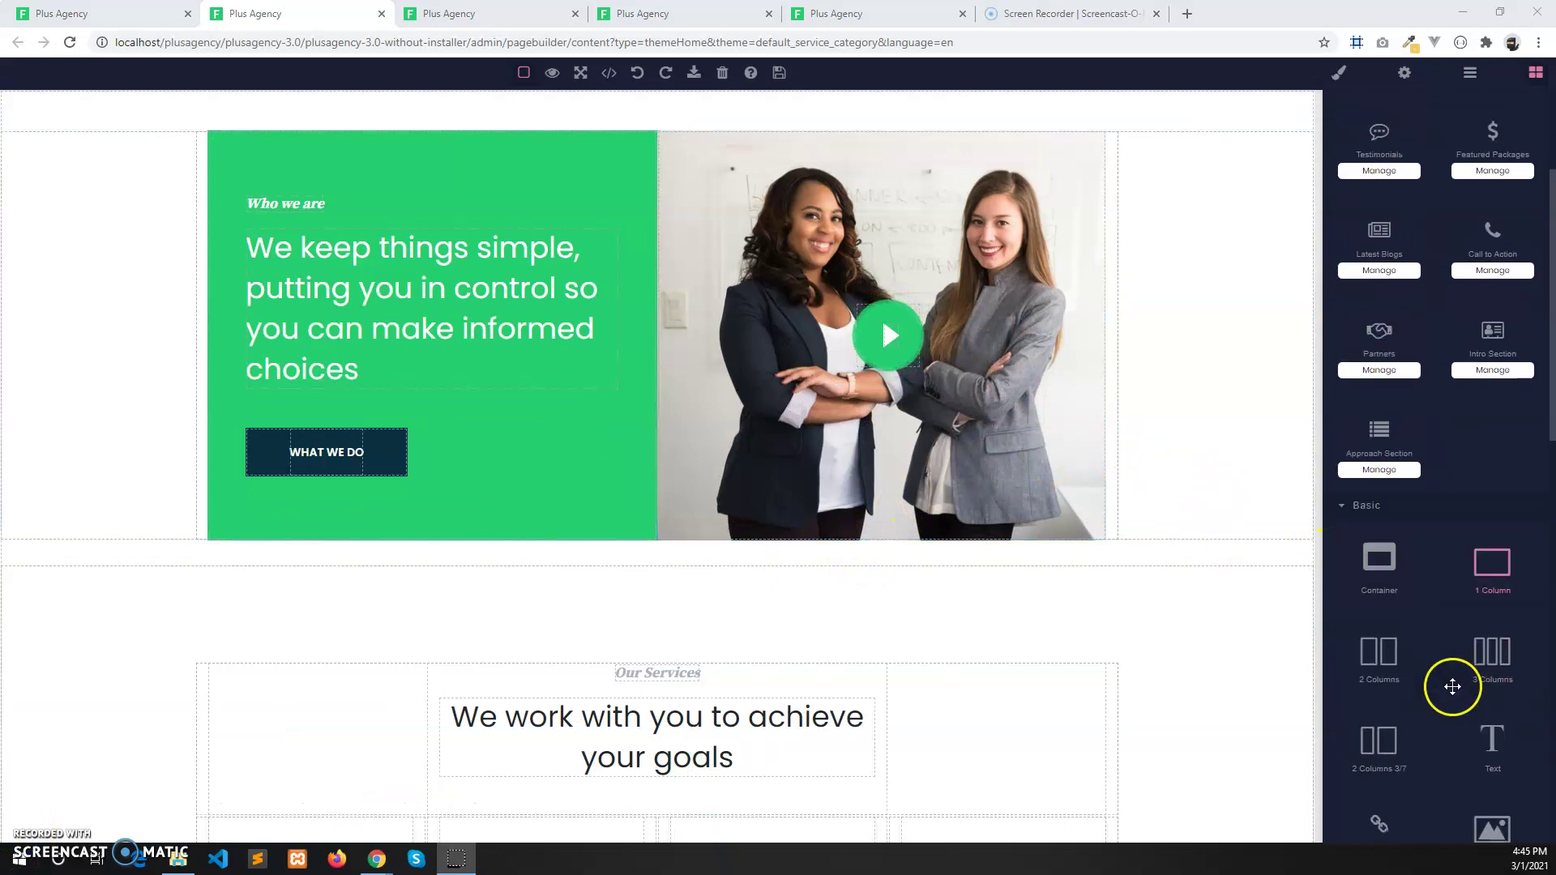
scroll(1467, 560, down, 1)
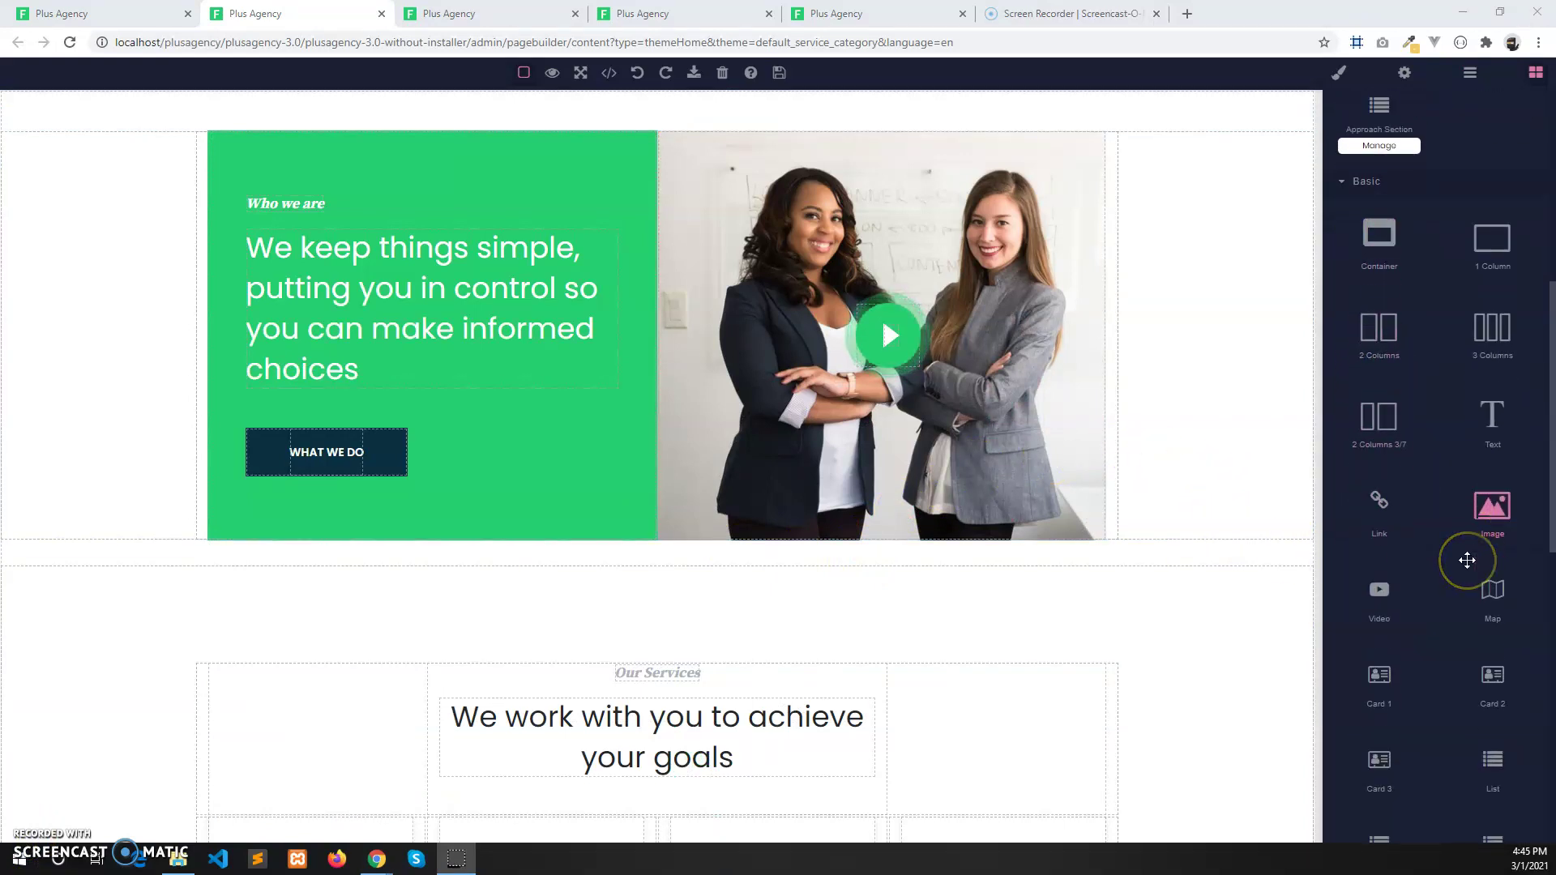
drag(1510, 535, 1245, 116)
click(1382, 259)
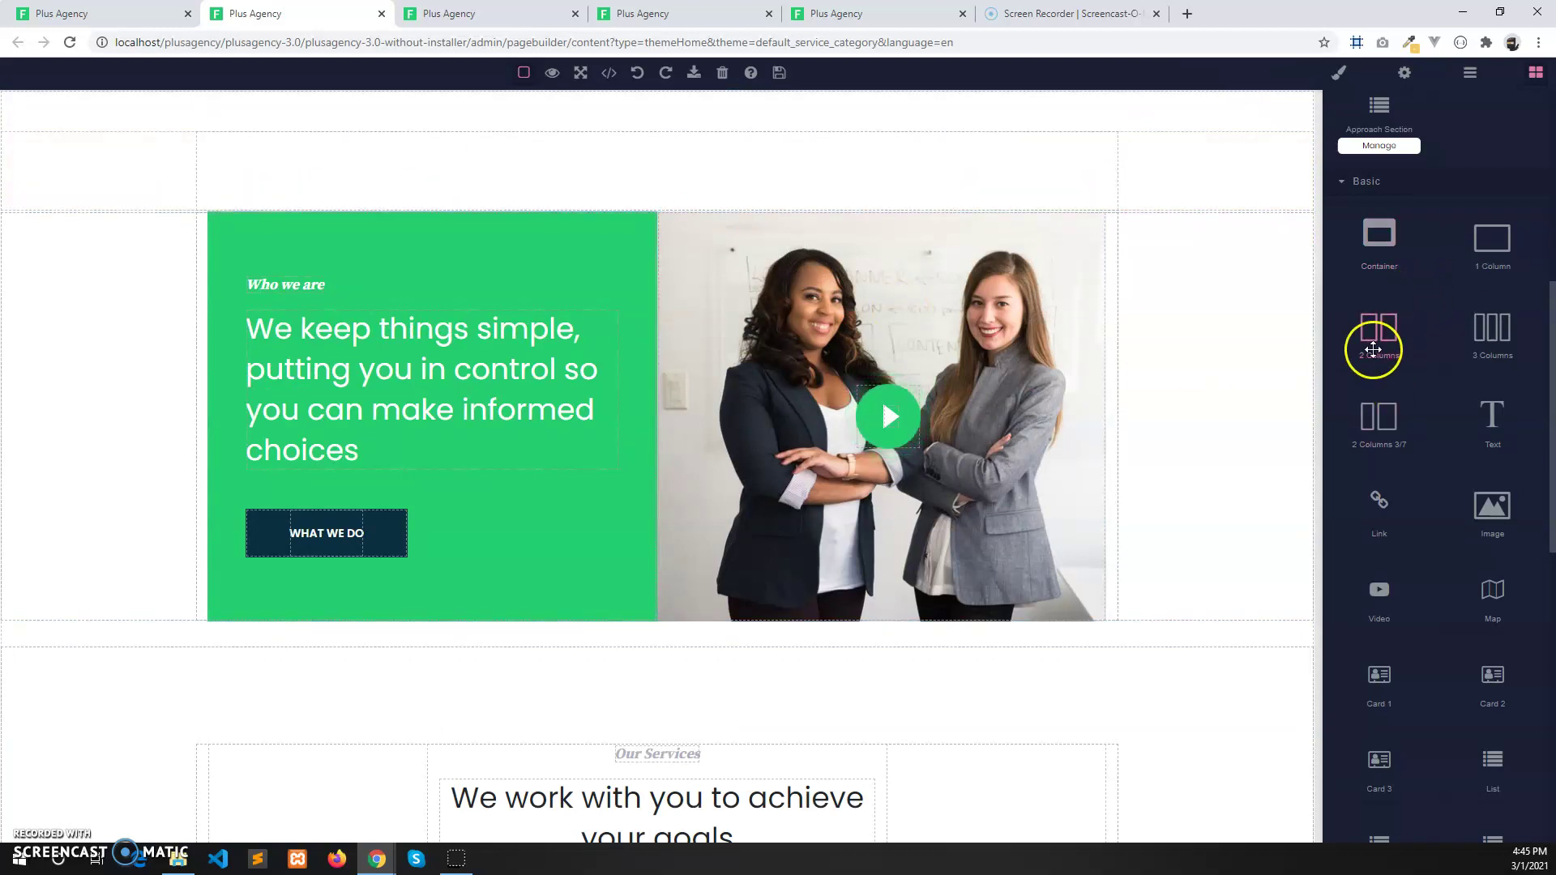
Step: Place a 2 Columns block inside the empty container and select each of its two cells in turn
drag(1380, 339, 946, 179)
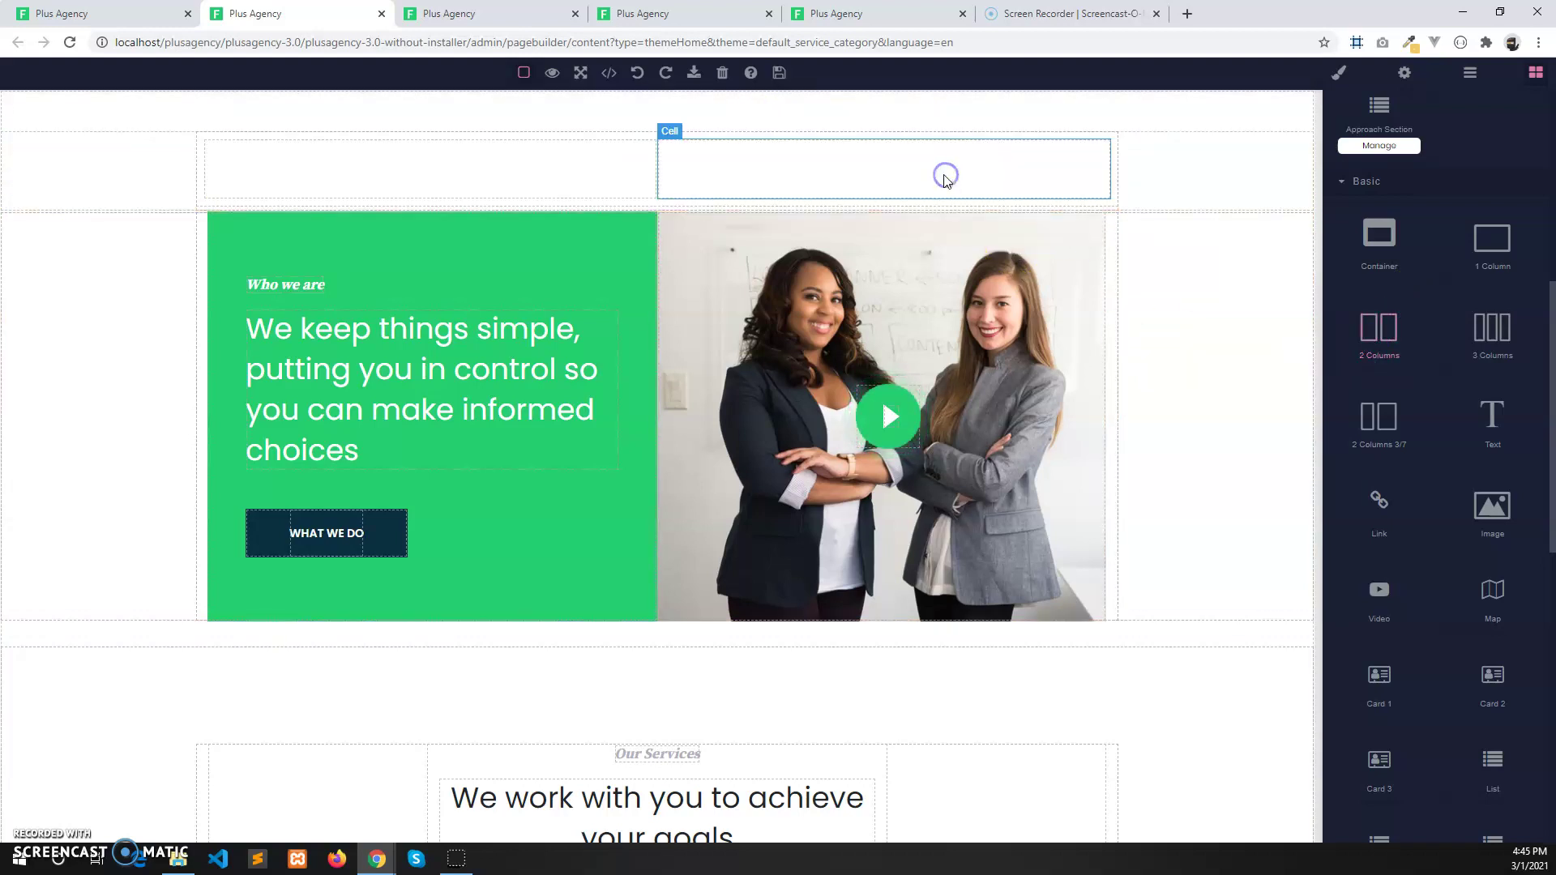
click(511, 167)
click(741, 154)
click(515, 162)
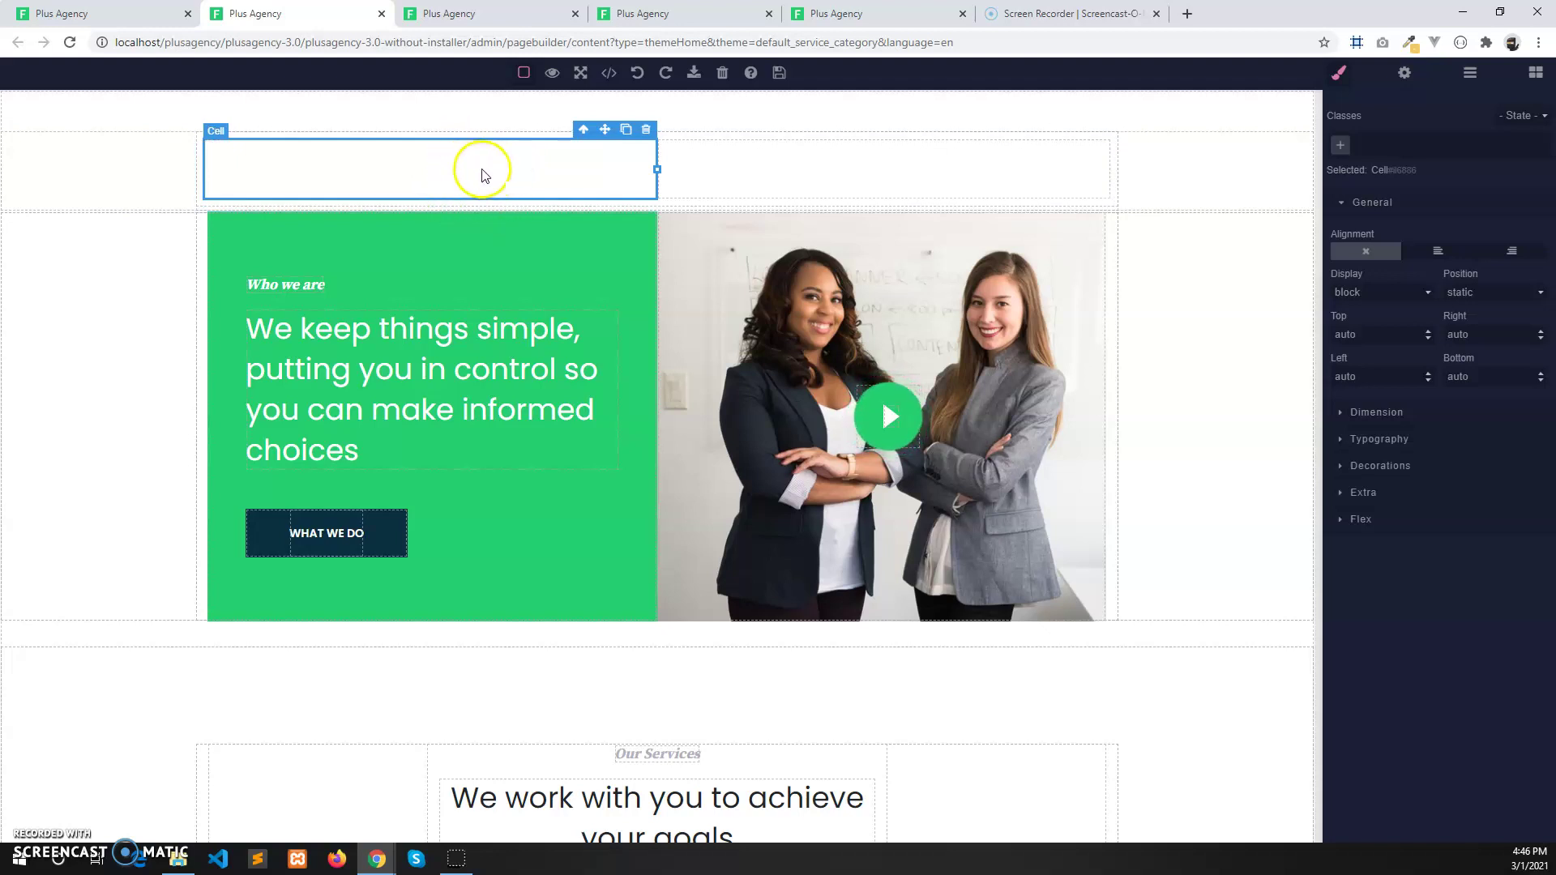
click(715, 158)
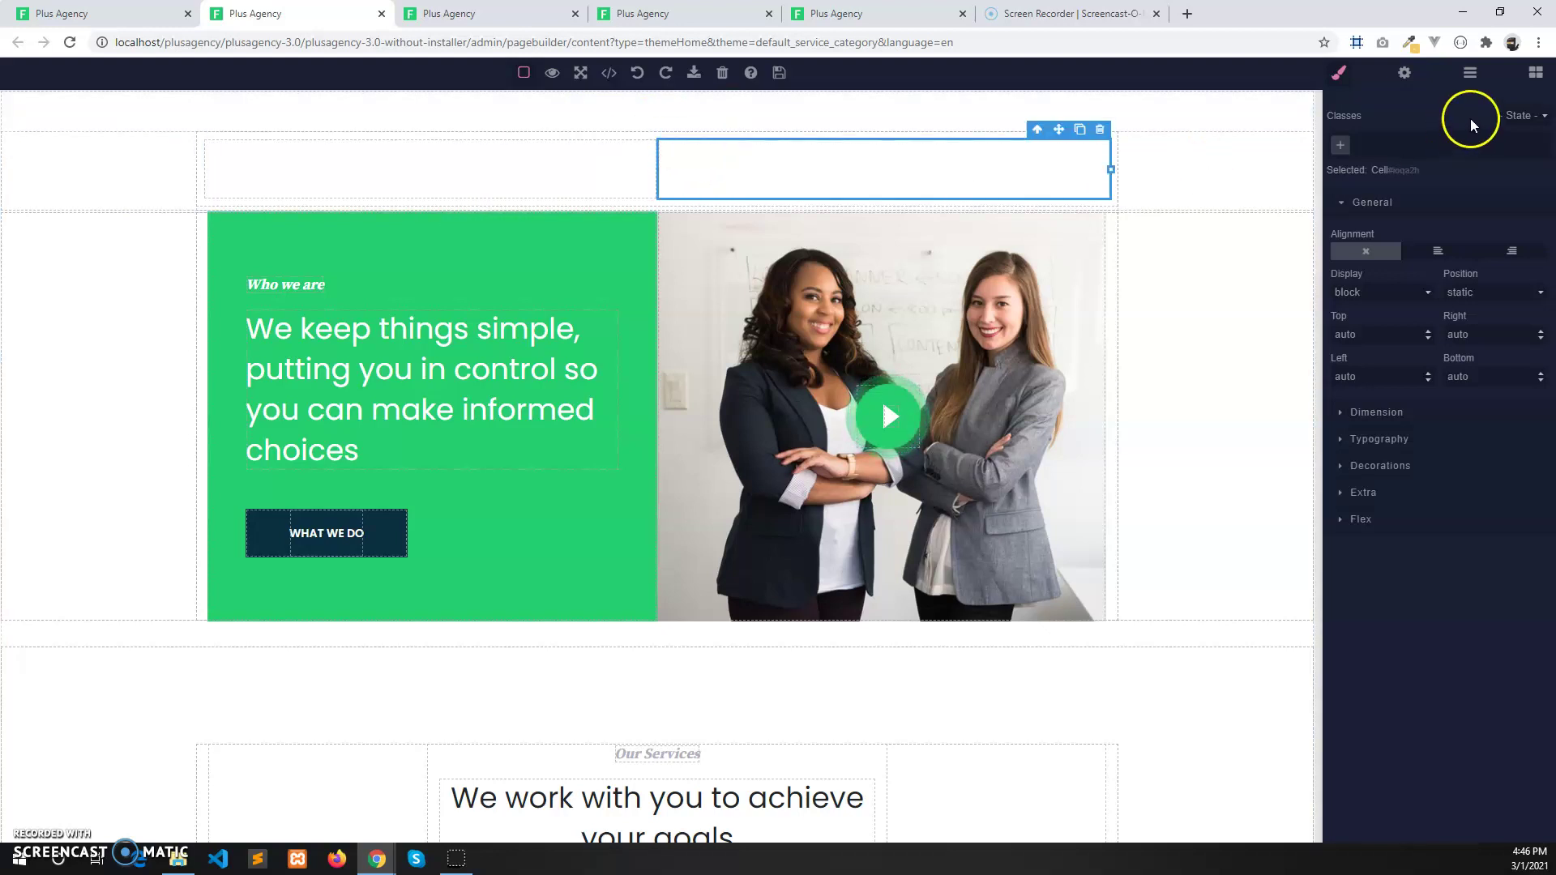
Step: Place a basic Image block in the left cell of the two-column row
click(1540, 75)
click(559, 165)
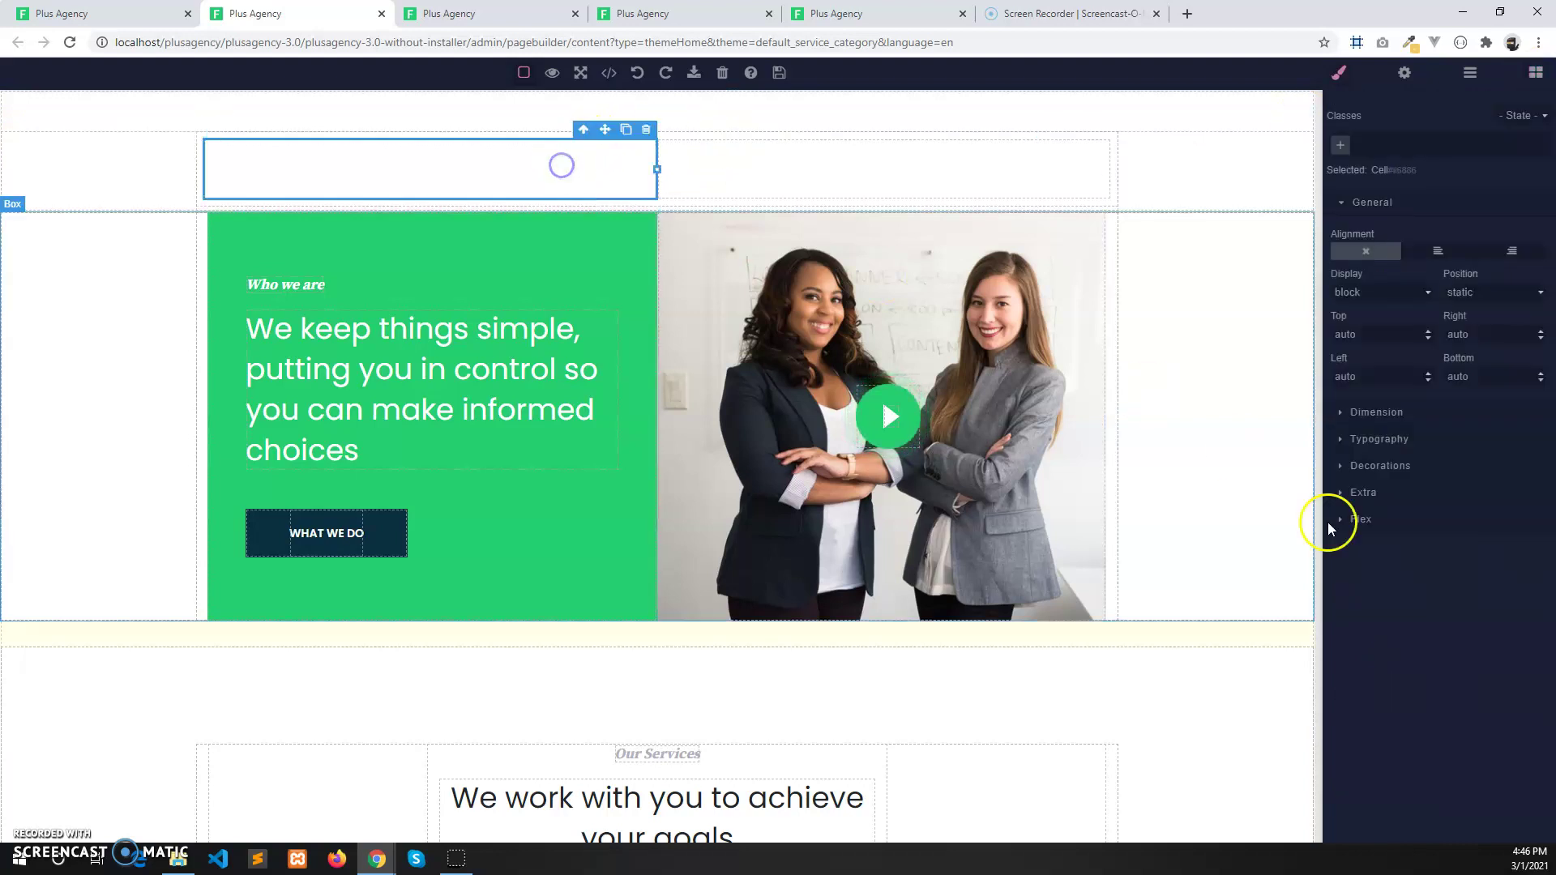
click(1537, 73)
scroll(1459, 653, down, 10)
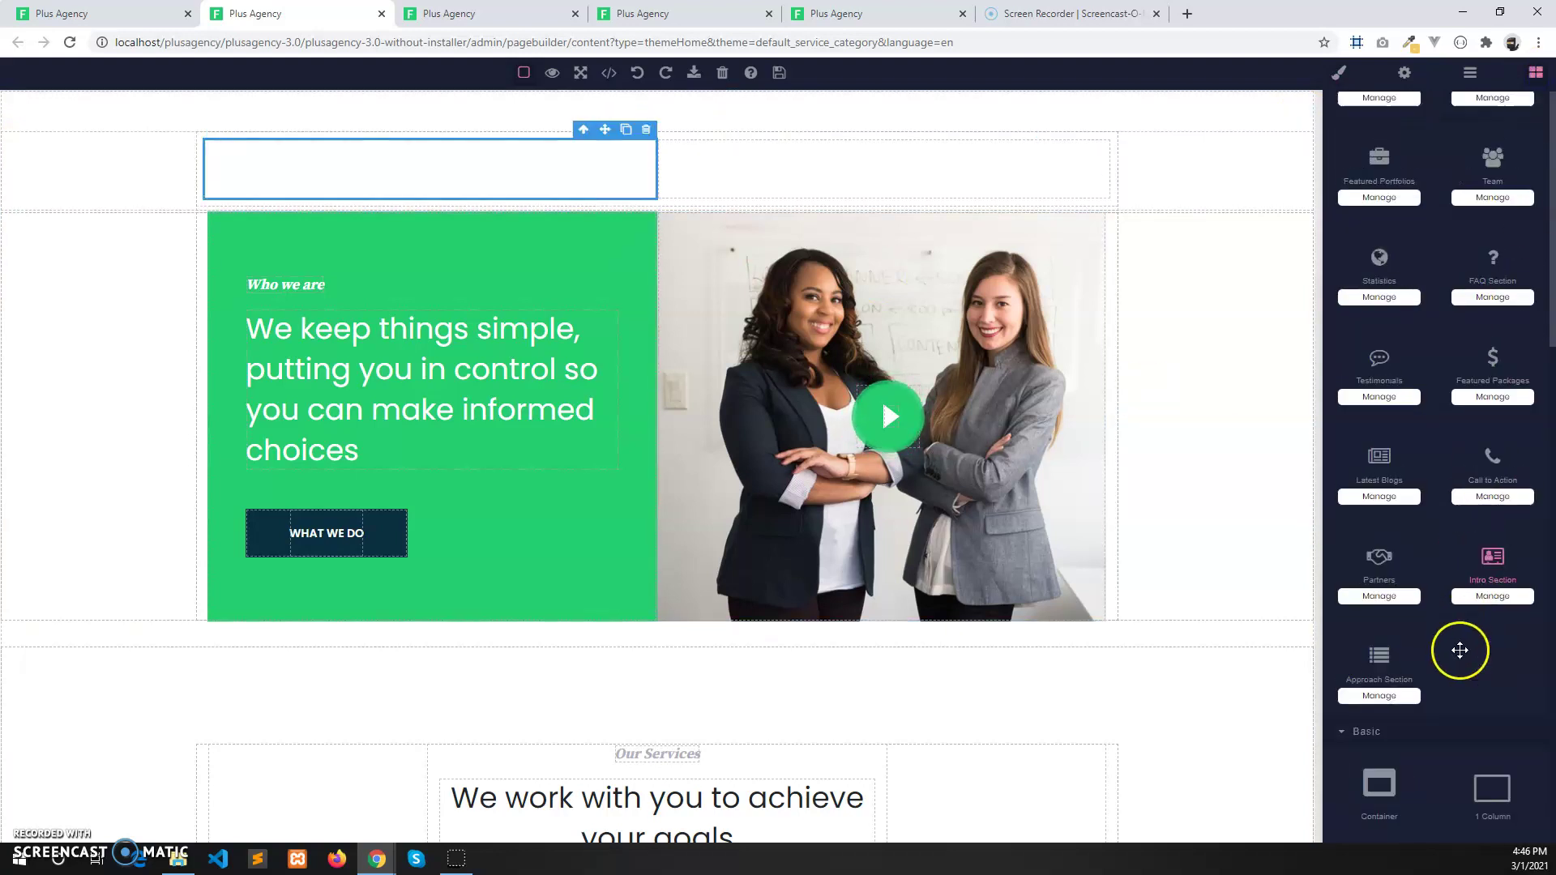
drag(1500, 602, 537, 180)
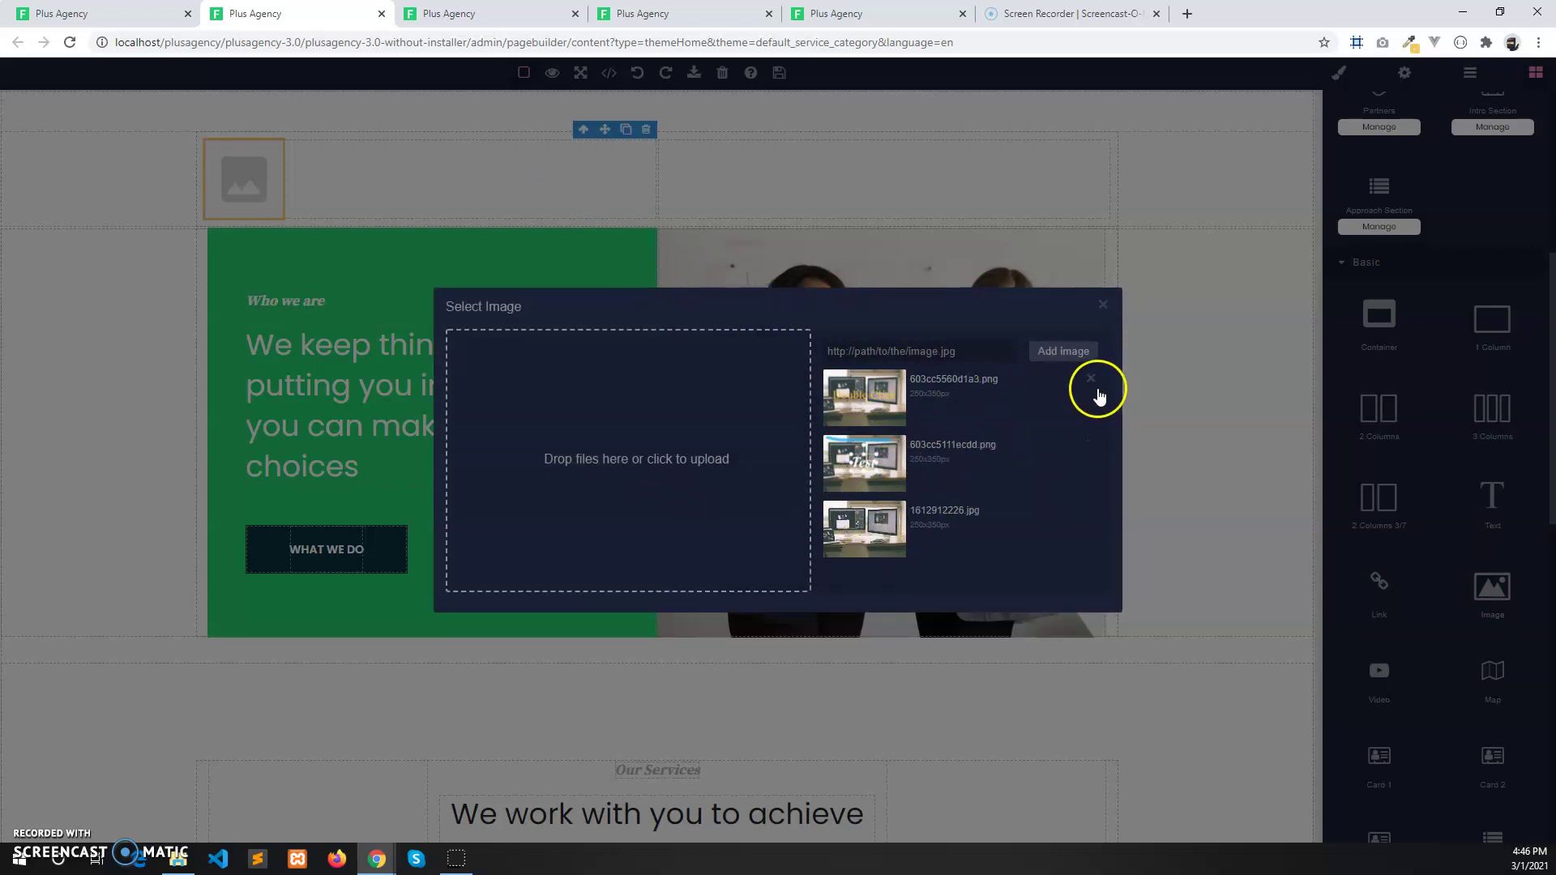
Step: Remove the images 603cc5560d1a3.png, 603cc5111ecdd.png and 1612912226.jpg from the image selection library
click(1091, 381)
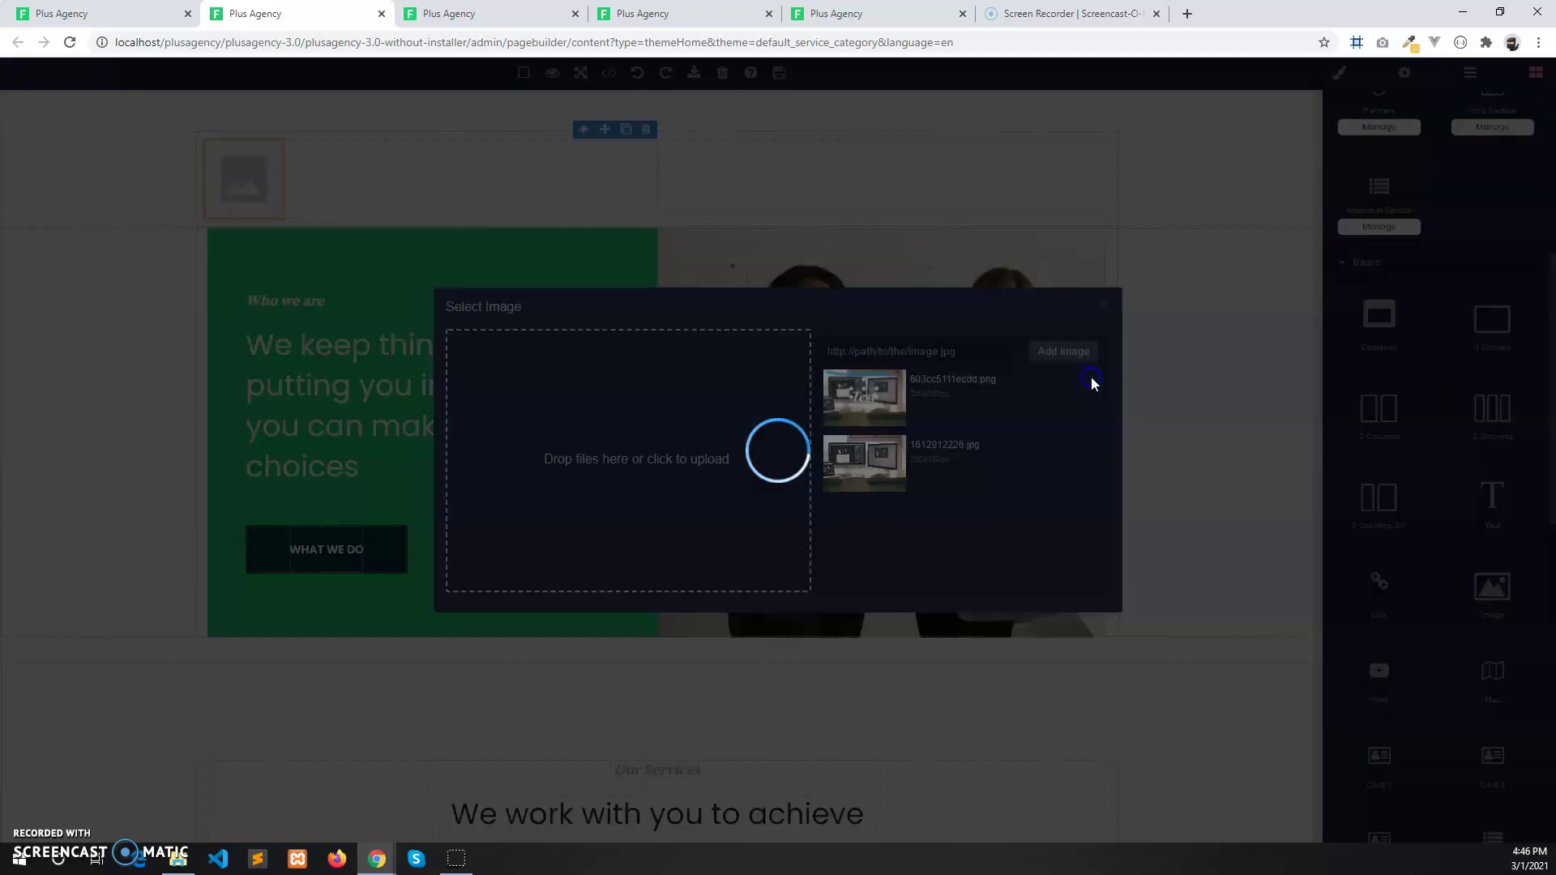
click(1091, 381)
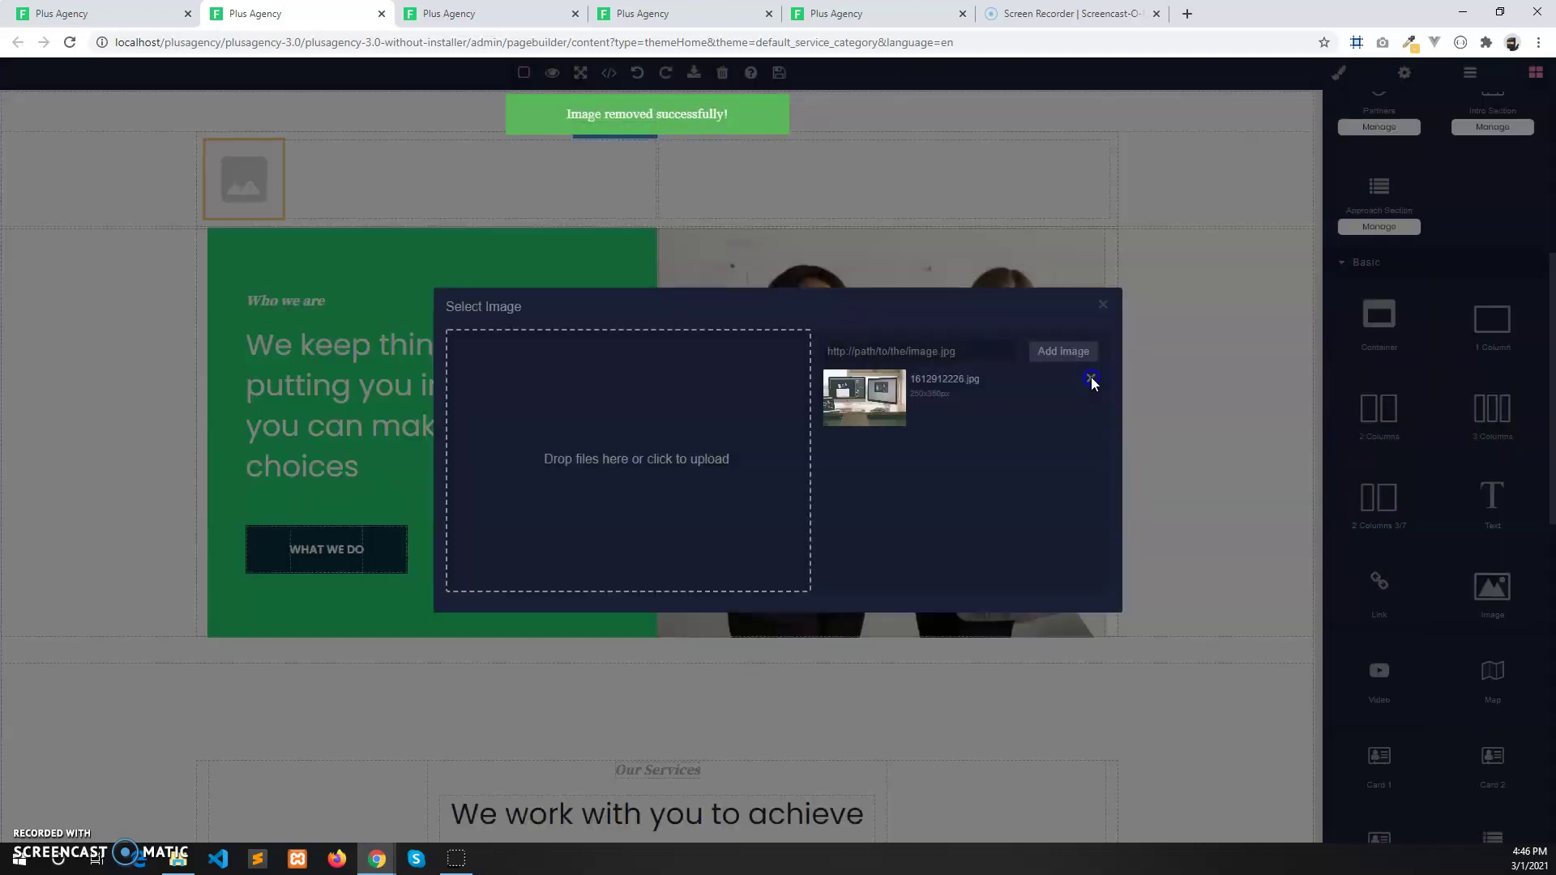
click(1091, 381)
Step: Upload Banner.jpg from the Downloads folder to the image selection library
click(642, 454)
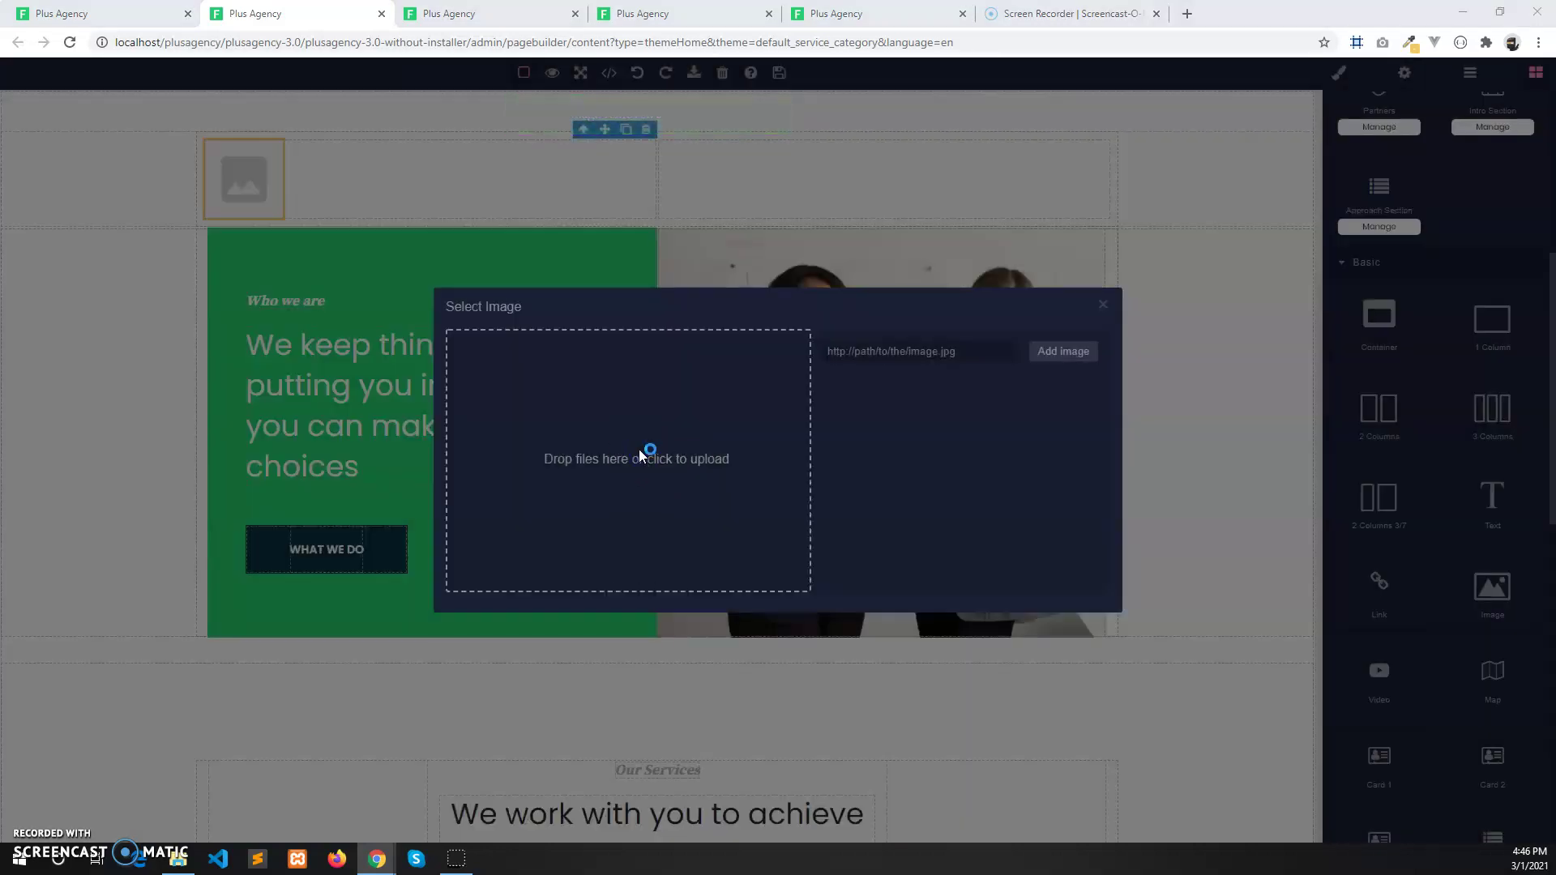
click(973, 377)
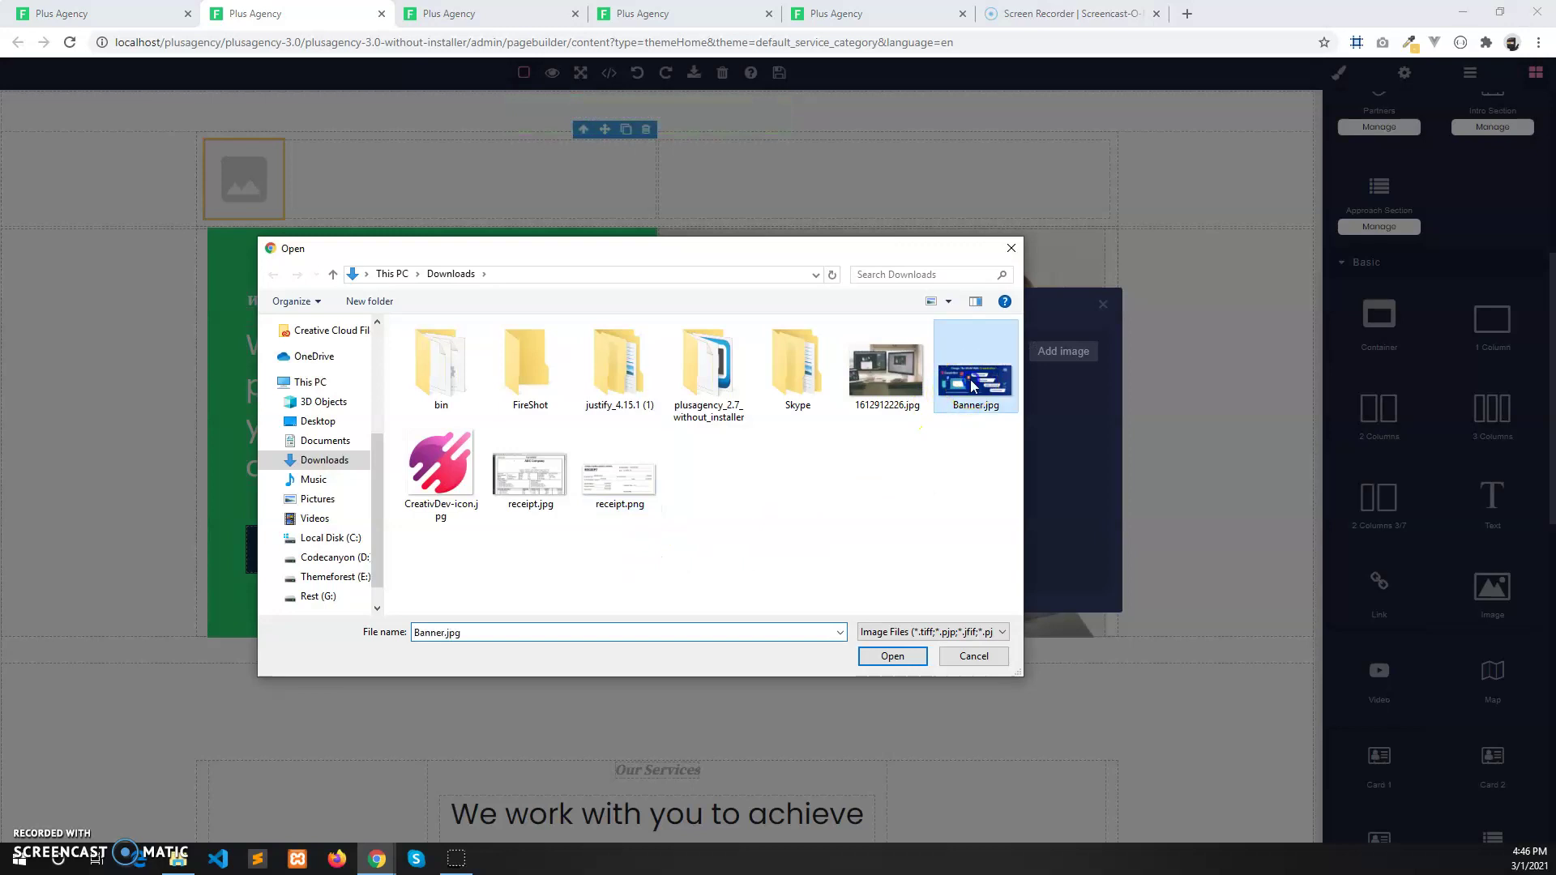
double_click(972, 379)
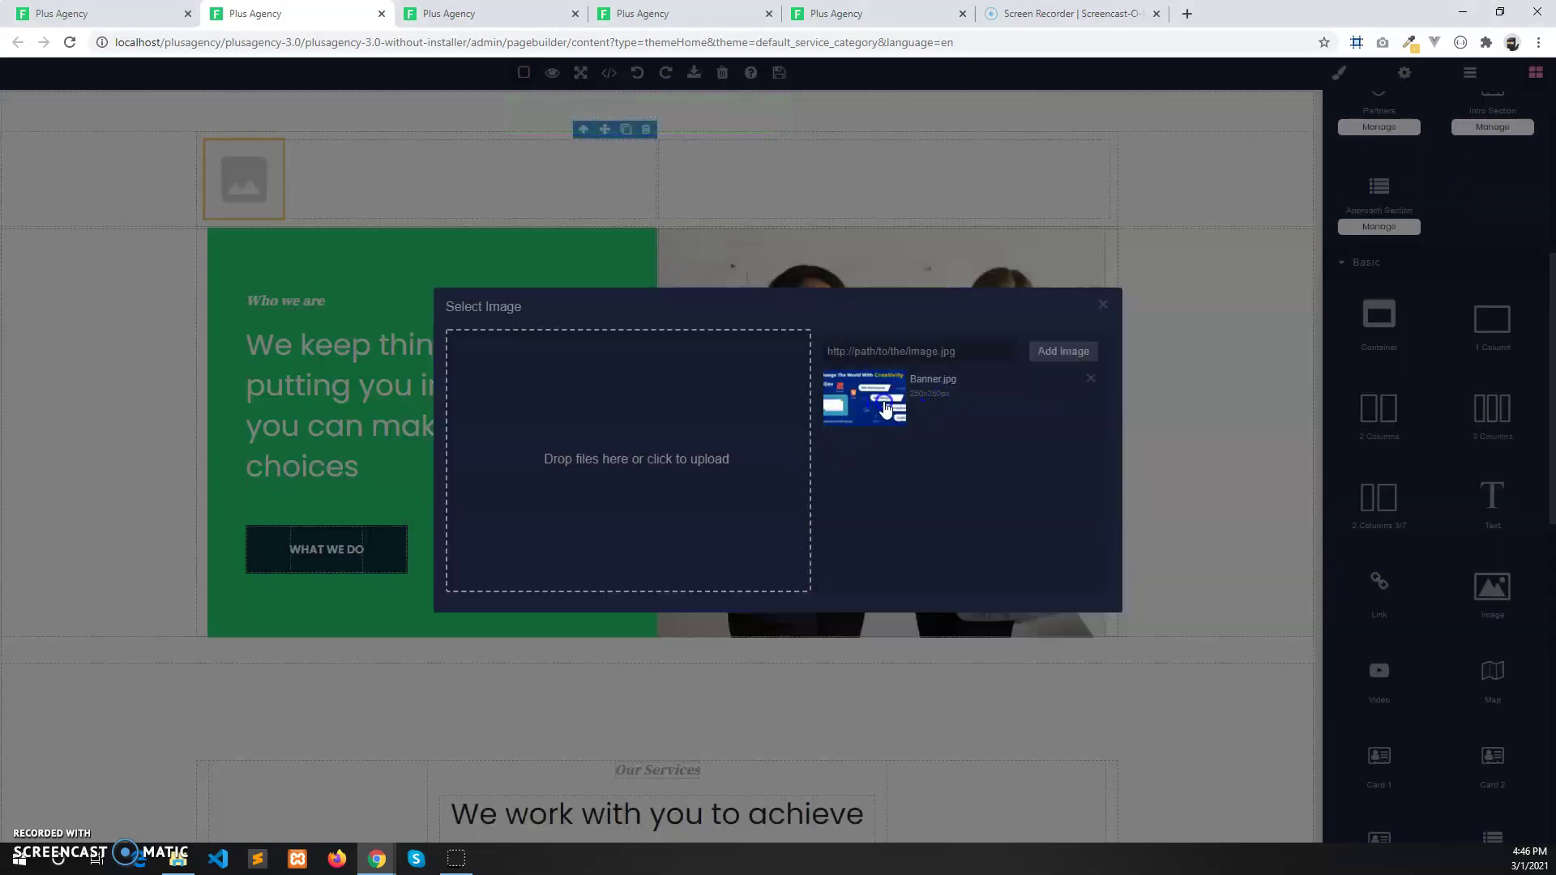
Step: Insert Banner.jpg into the left cell's image block, close the image library and select the placed image
click(885, 409)
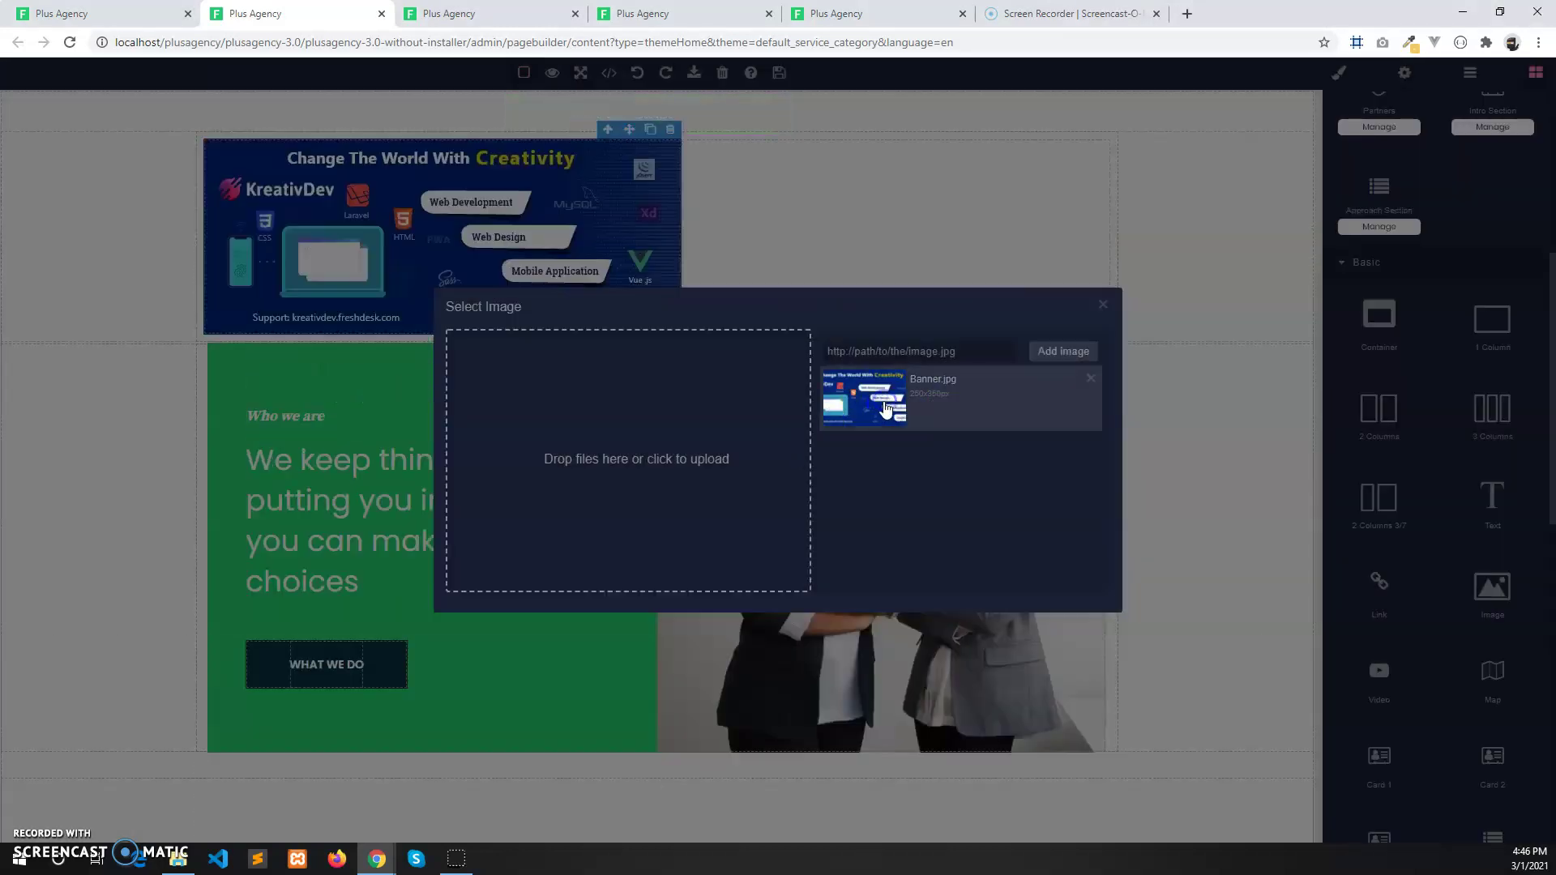
click(414, 257)
click(425, 256)
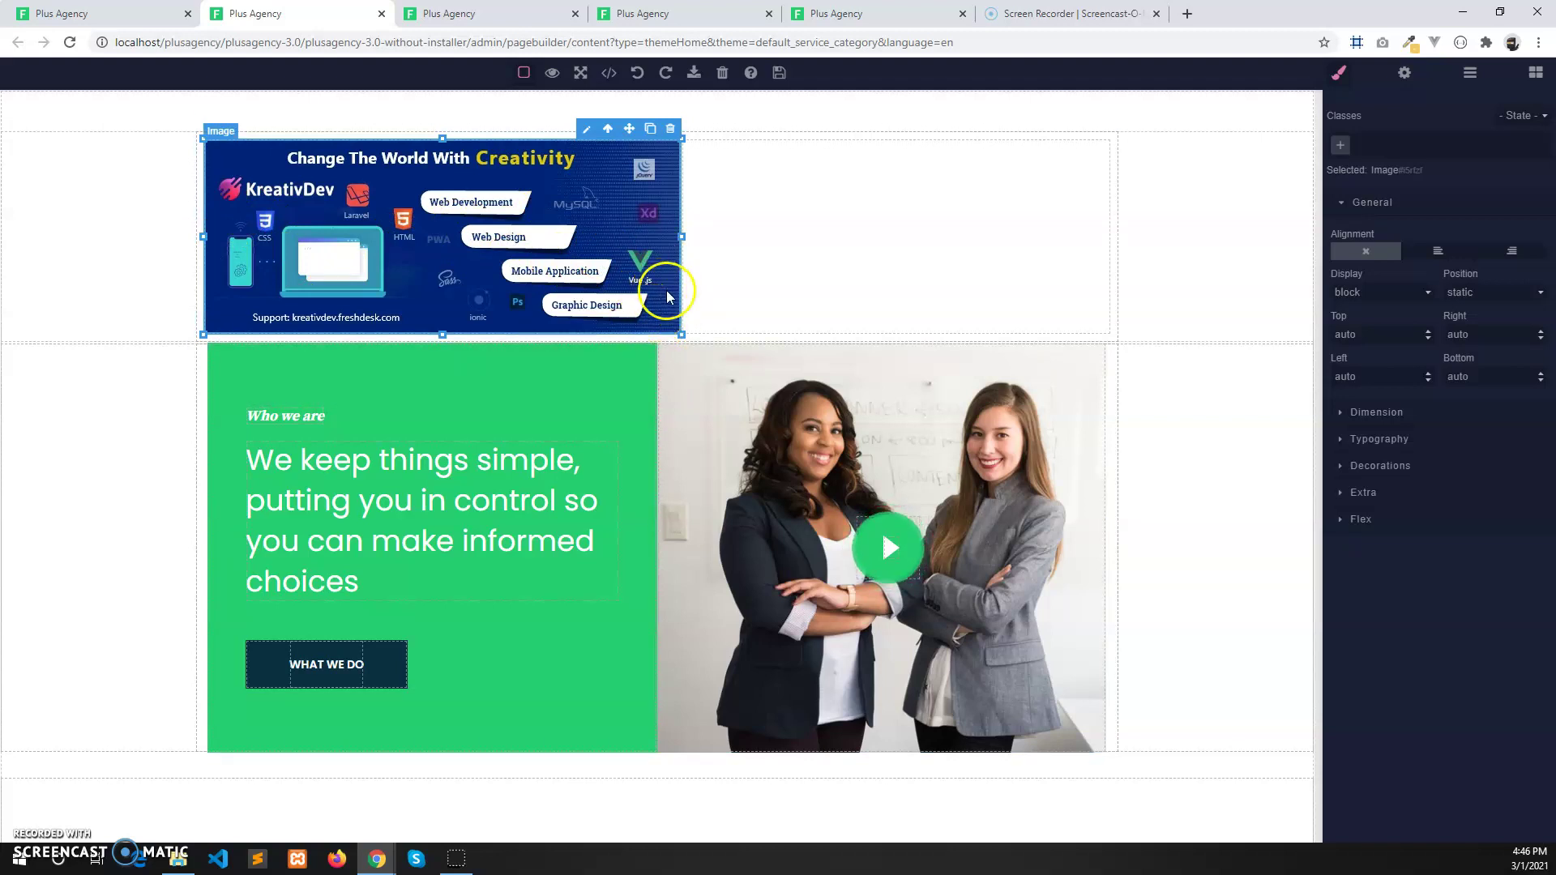
Step: Set the banner image's width to 100% in its dimension styles
click(1534, 75)
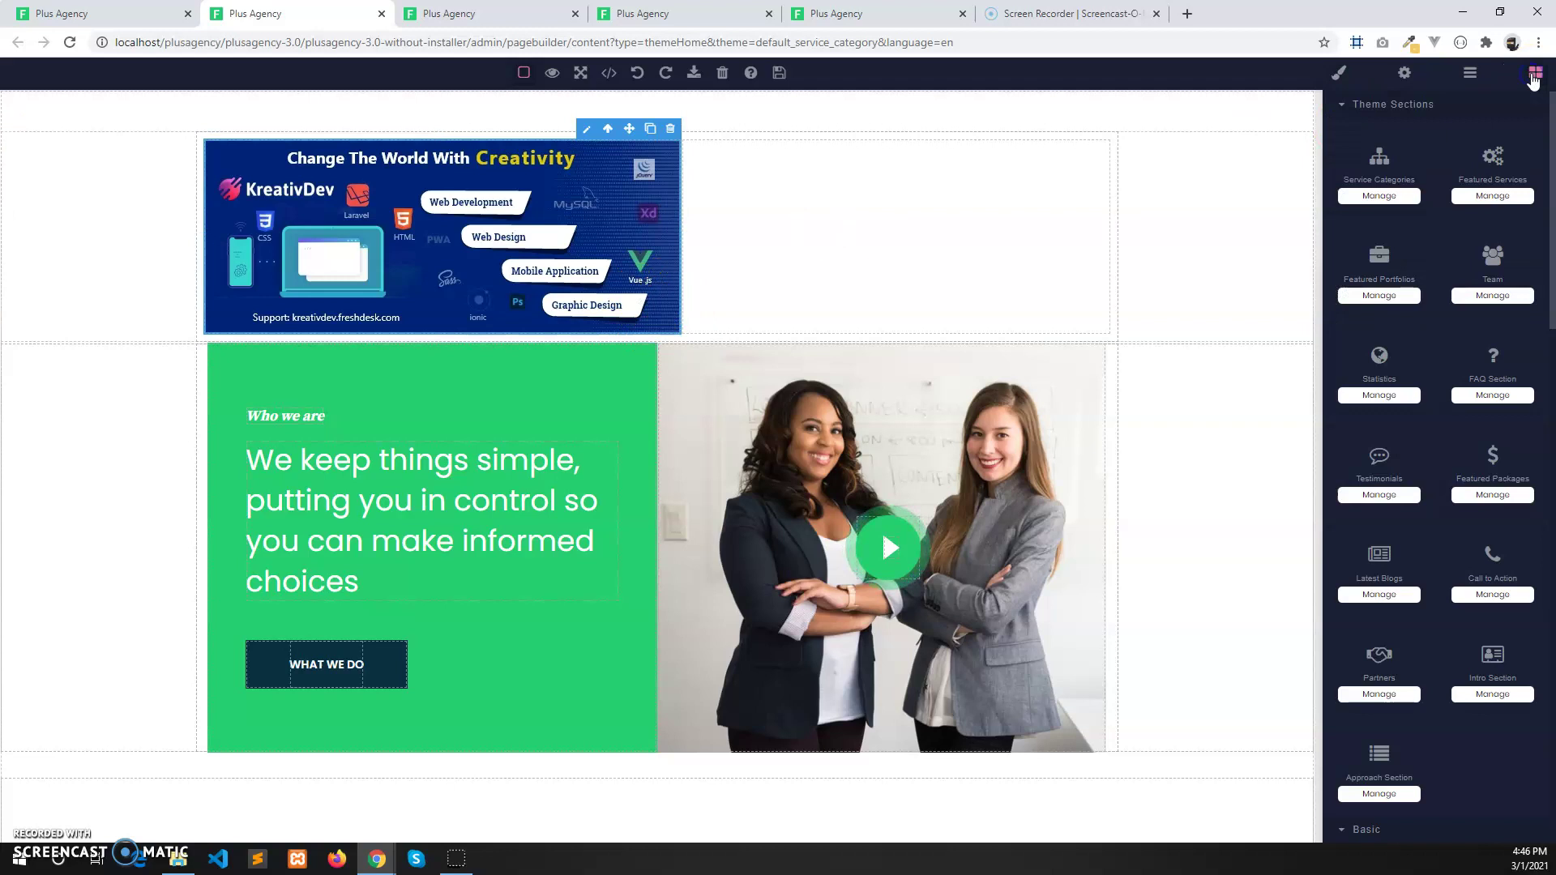
click(1339, 74)
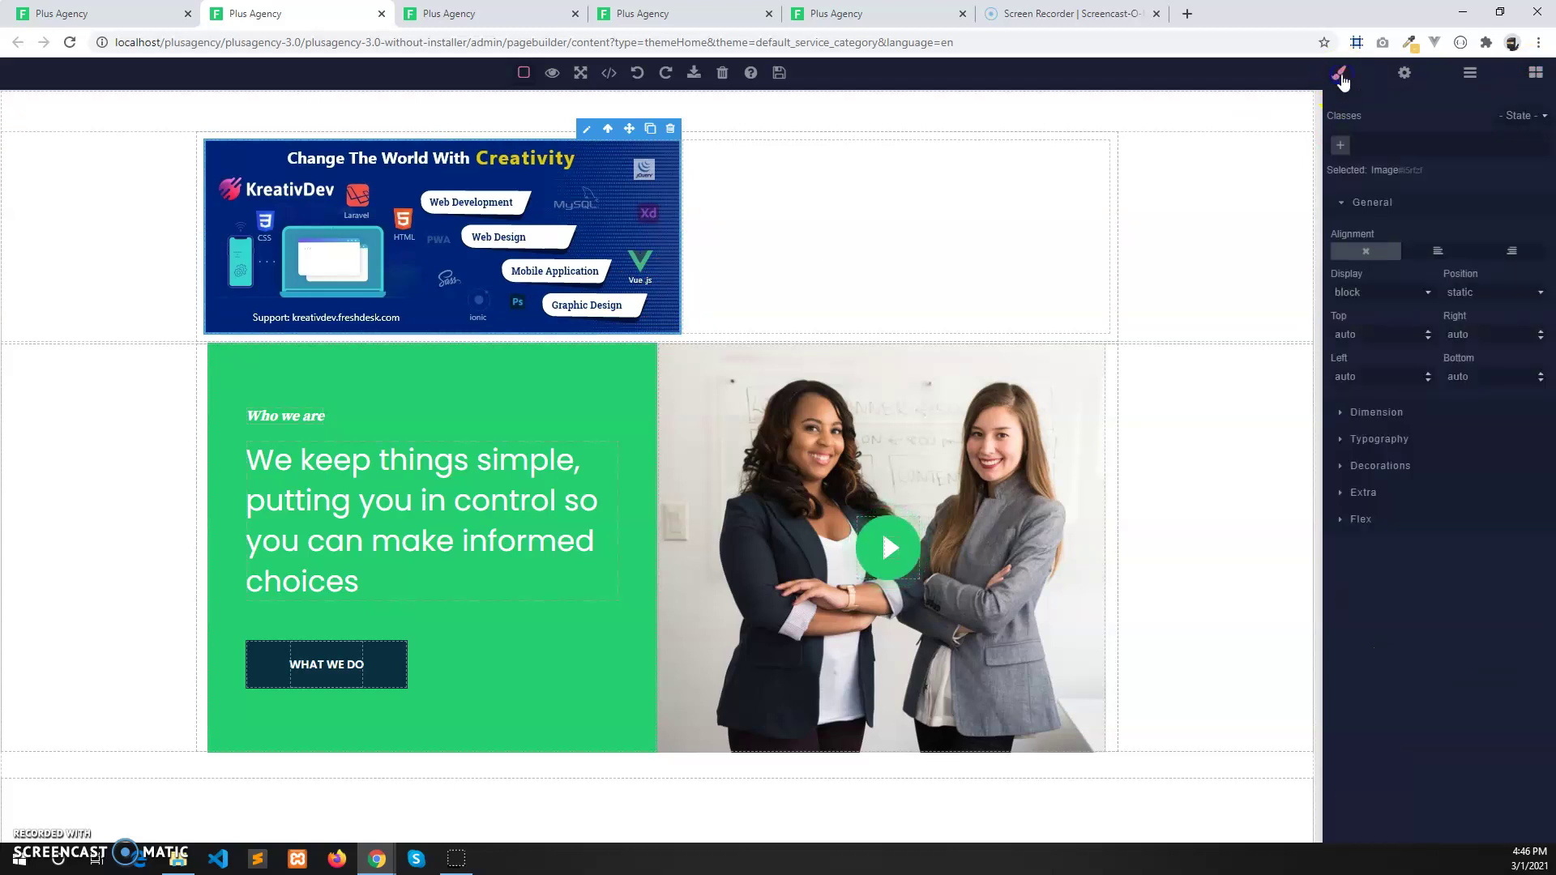
click(1405, 417)
click(1227, 424)
click(619, 228)
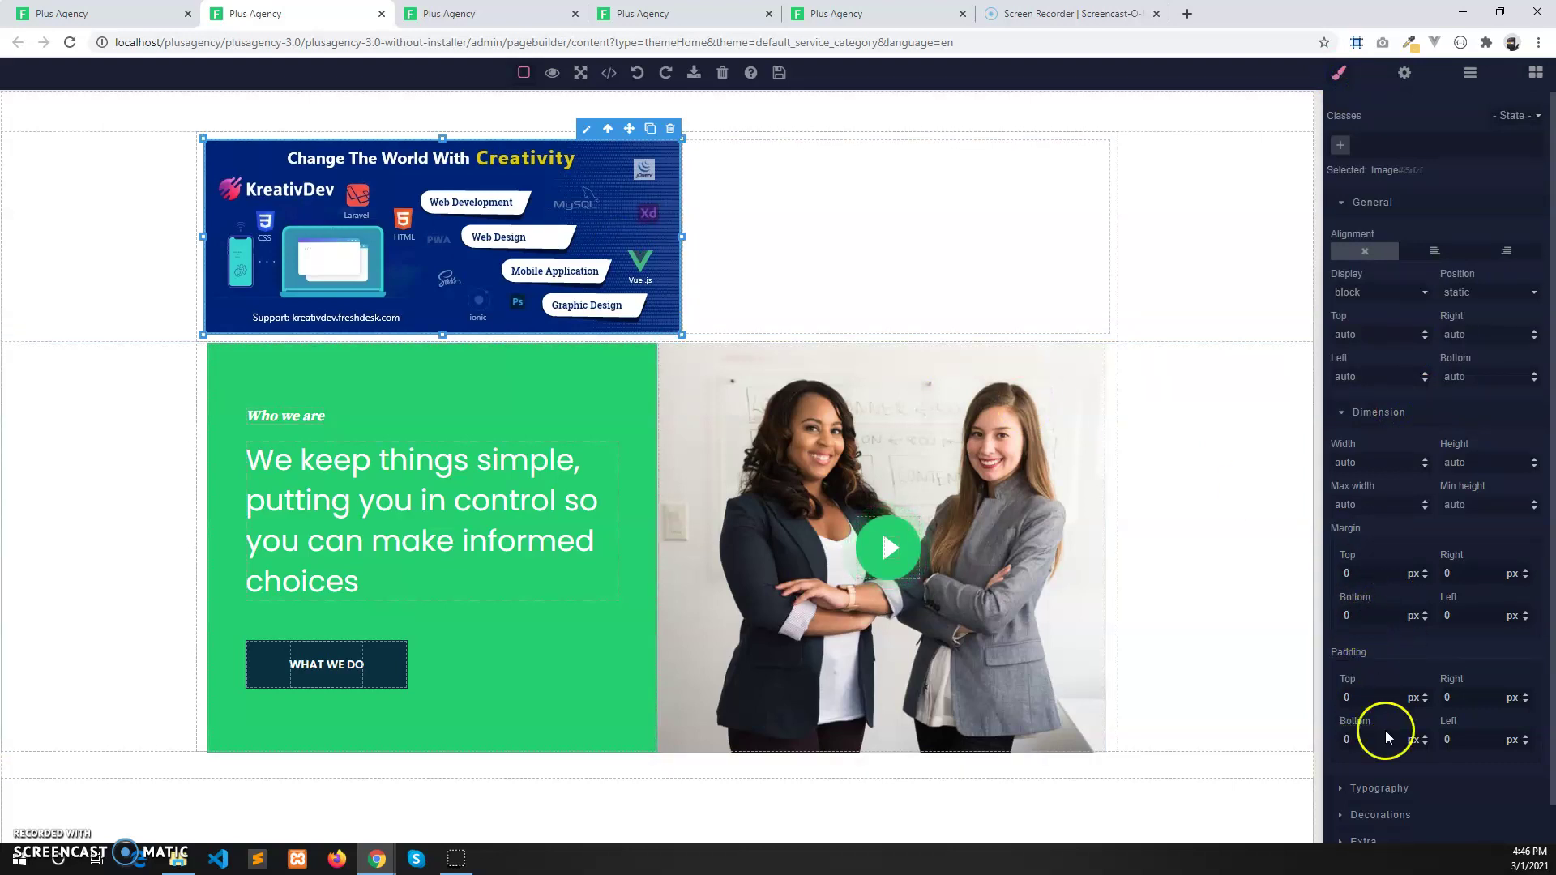
double_click(1370, 464)
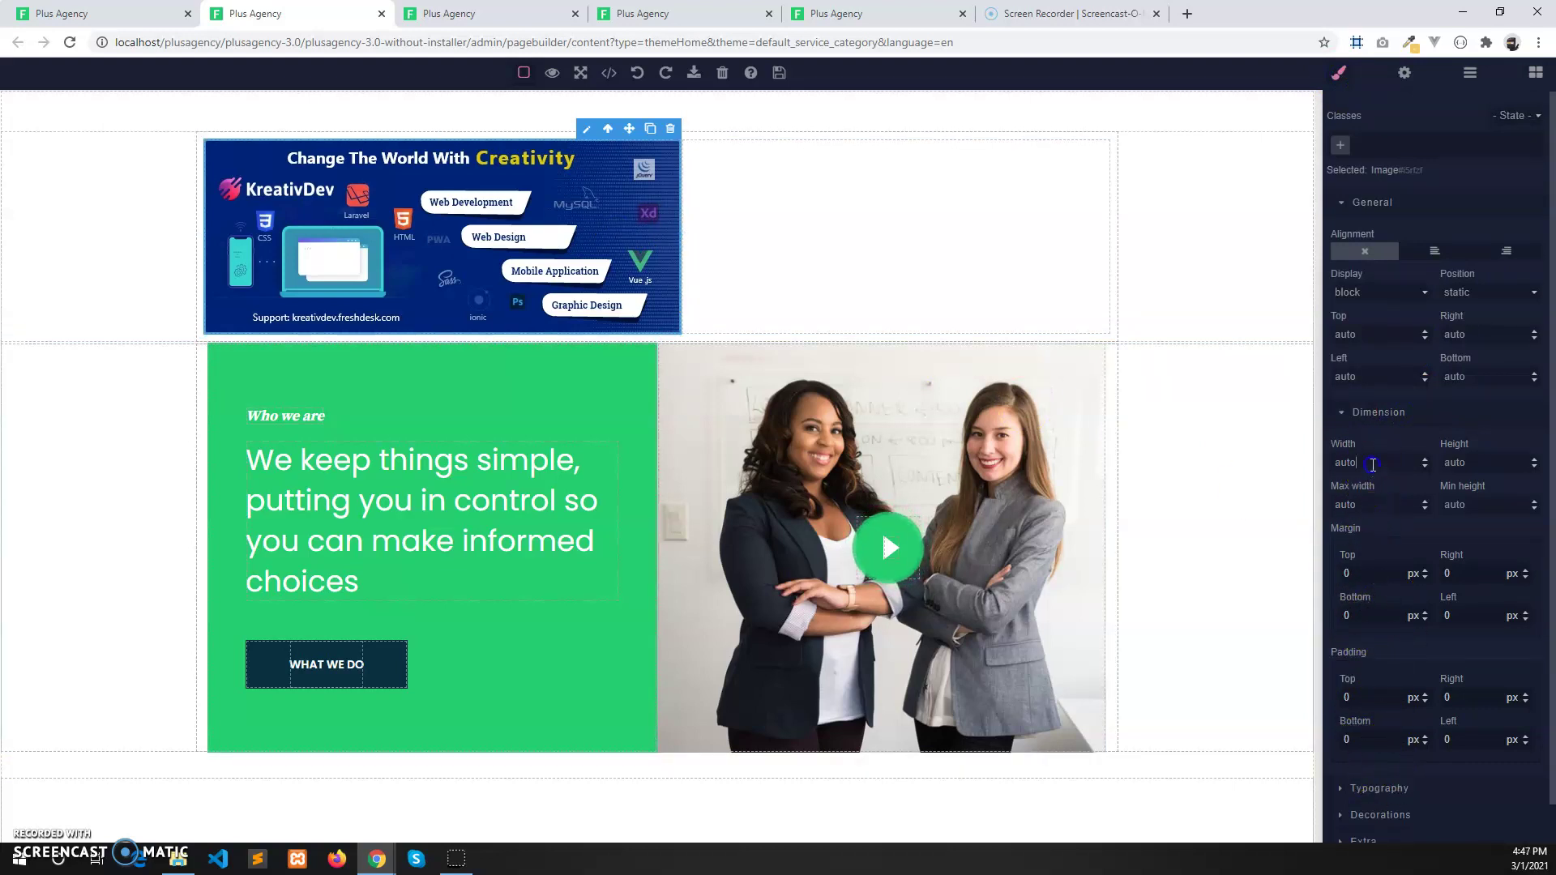
text(100)
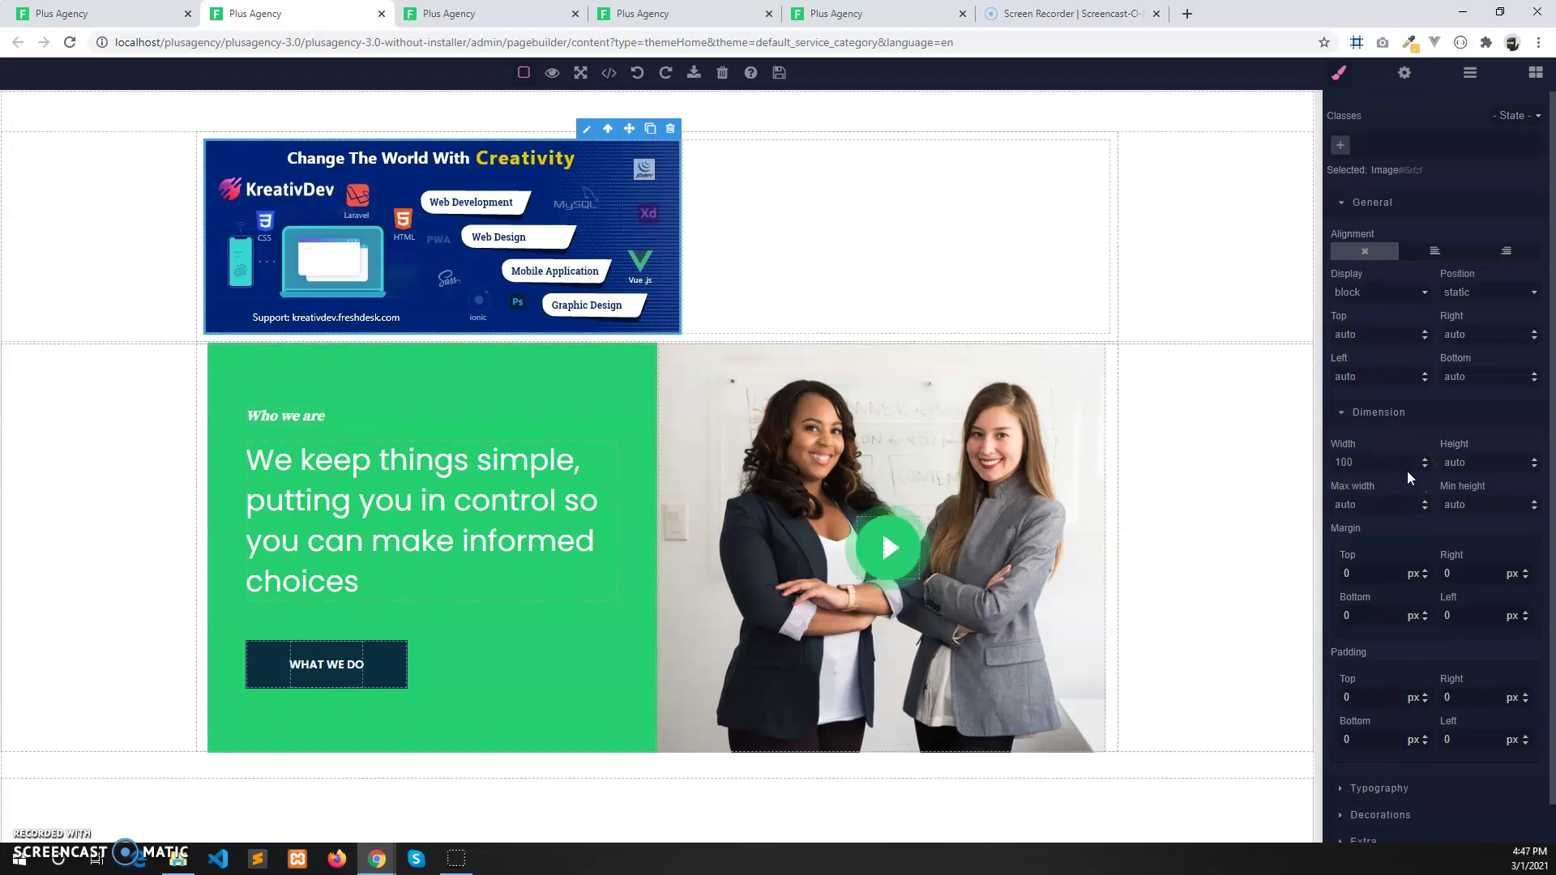
text(%)
key(Return)
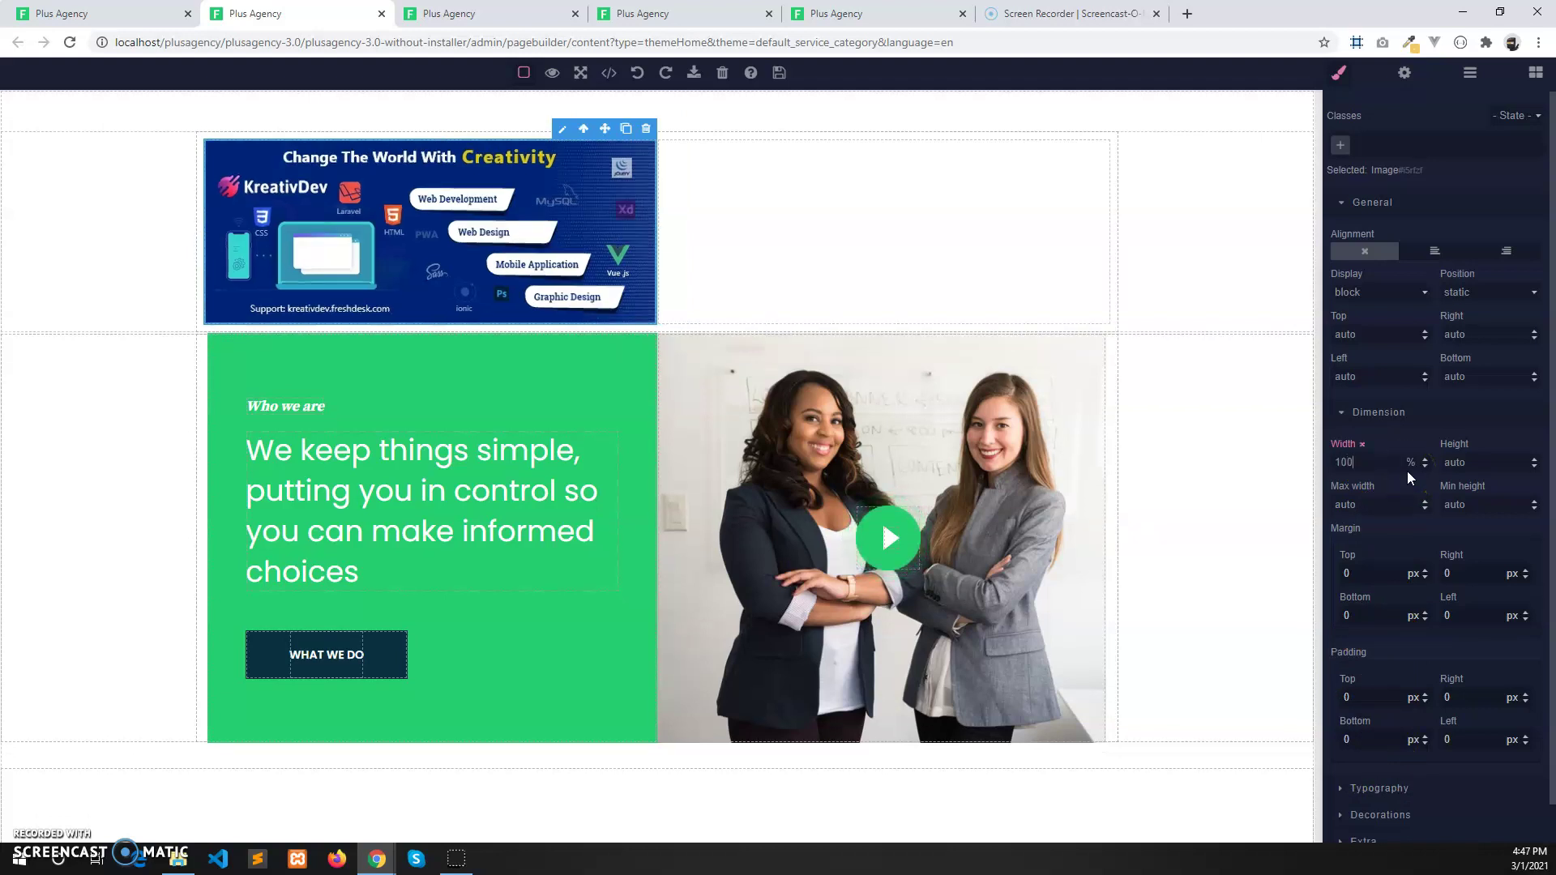
Step: Open the banner in the image editor and add a text overlay reading "Test Image"
click(502, 261)
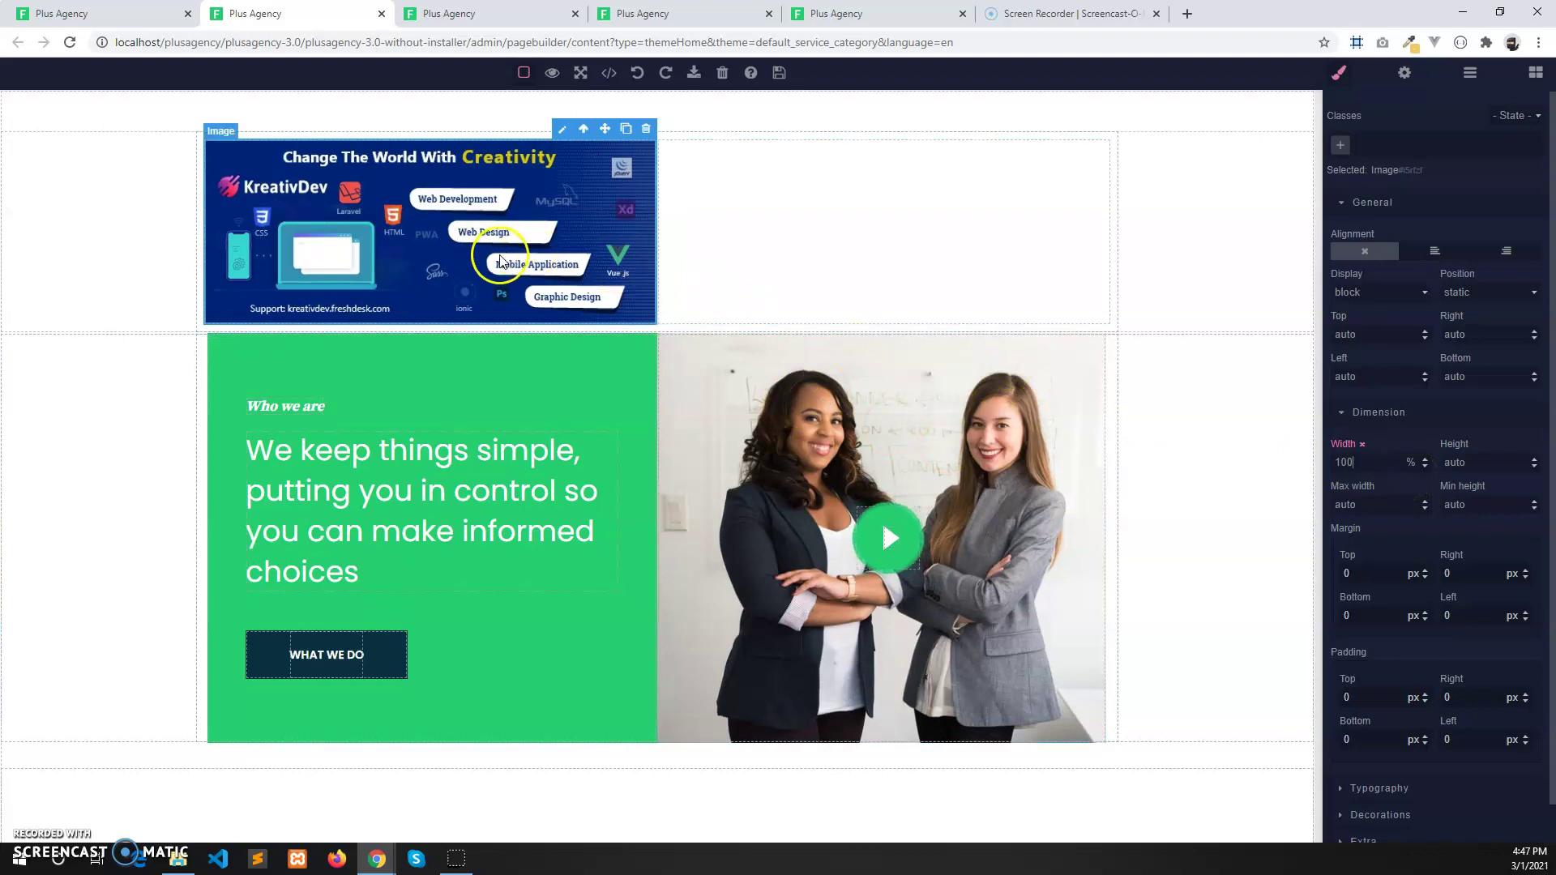
click(561, 131)
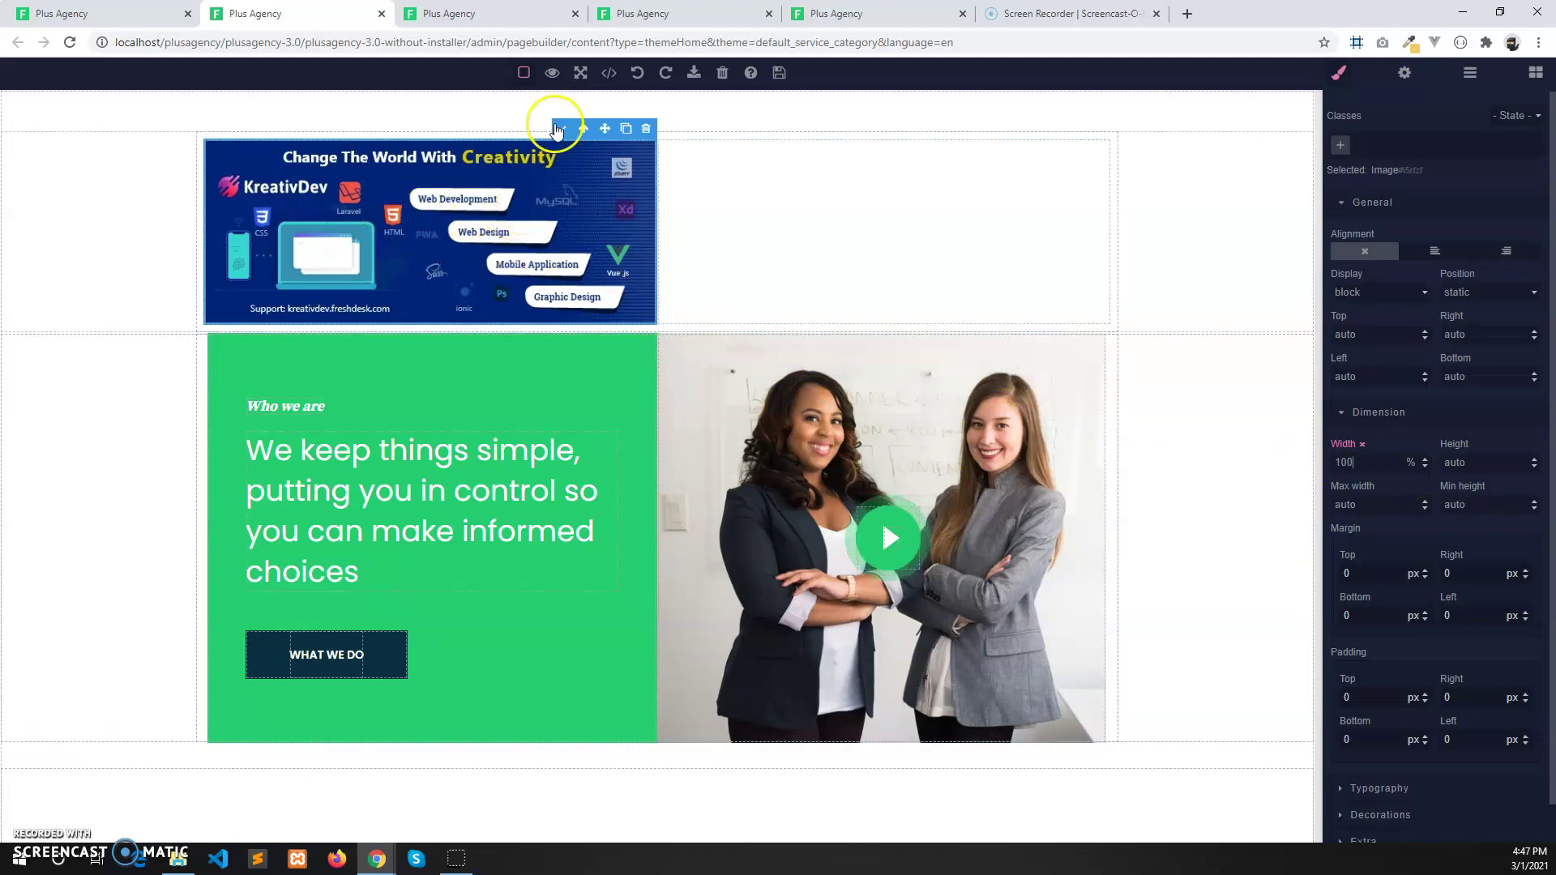
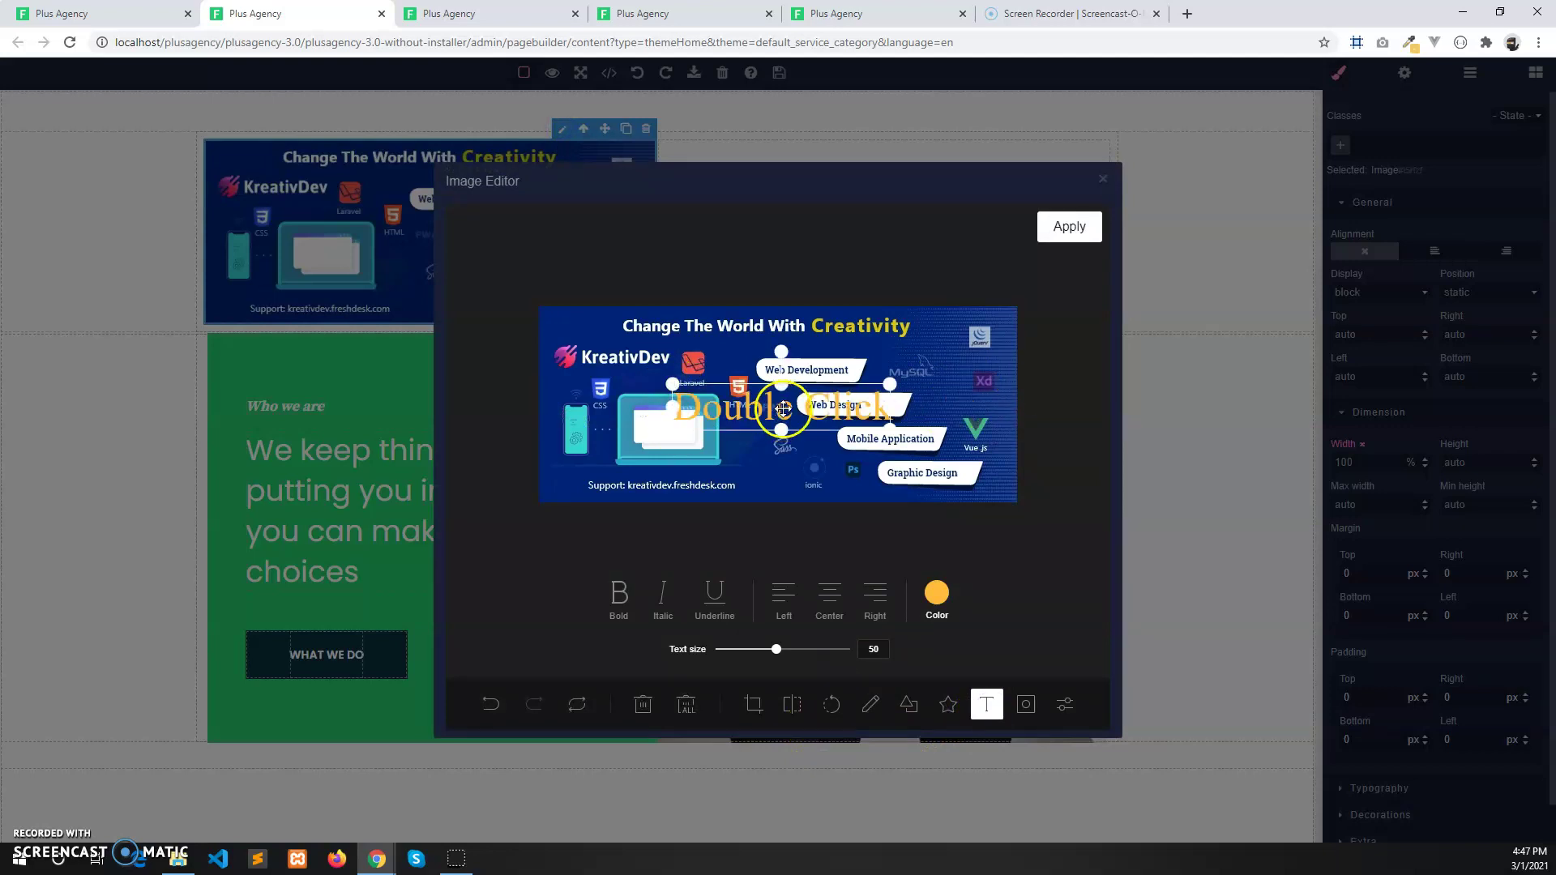
double_click(785, 410)
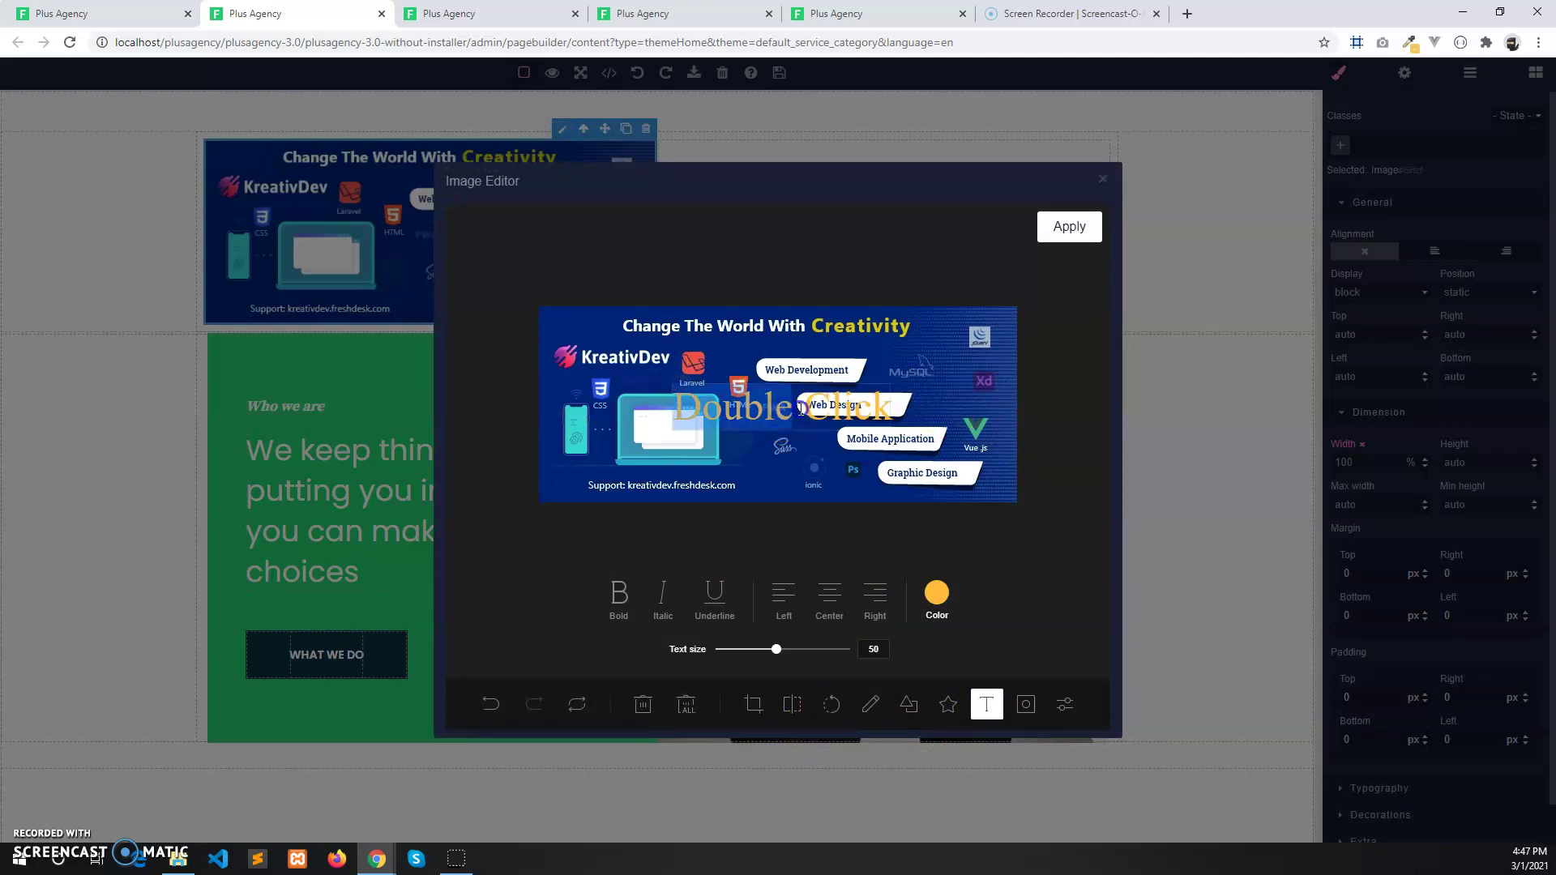
drag(802, 408, 940, 405)
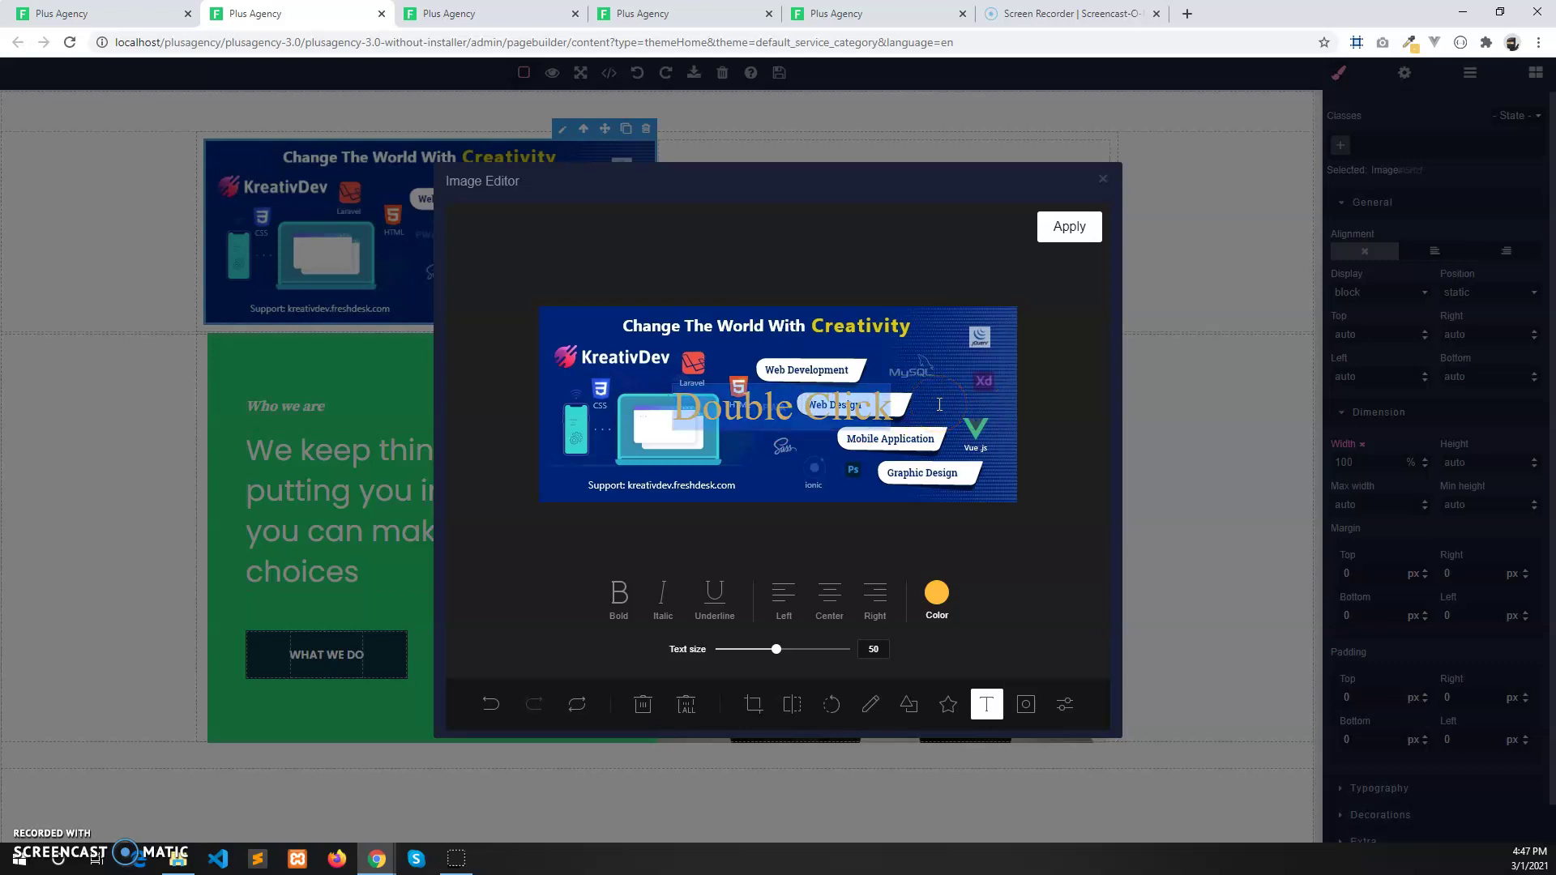
key(BackSpace)
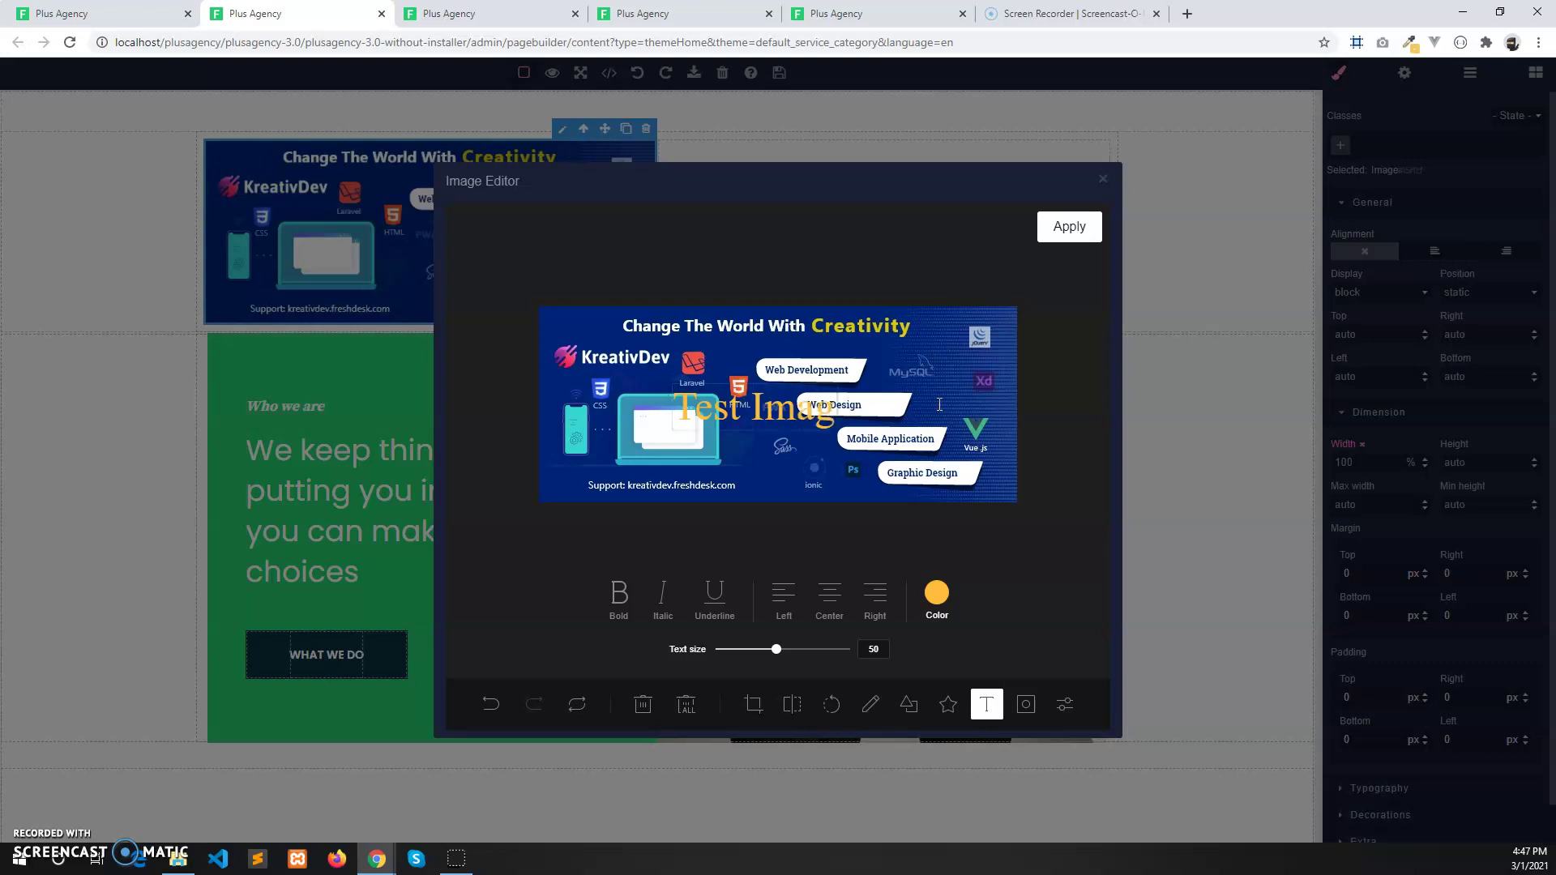
click(940, 405)
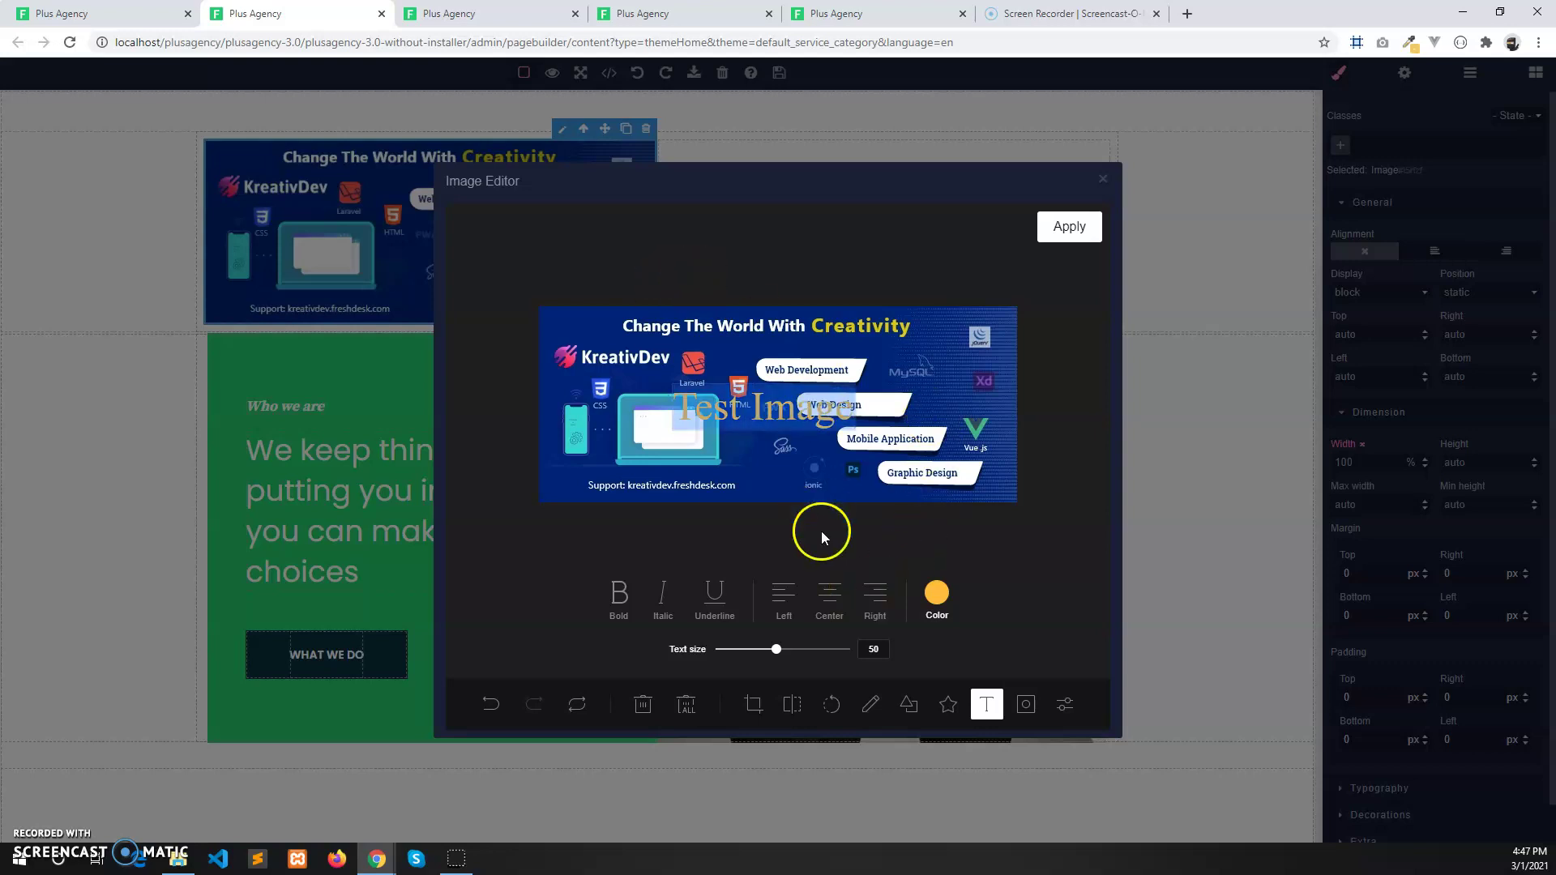
Step: Try red and white as the overlay text's colour and settle on red
click(935, 598)
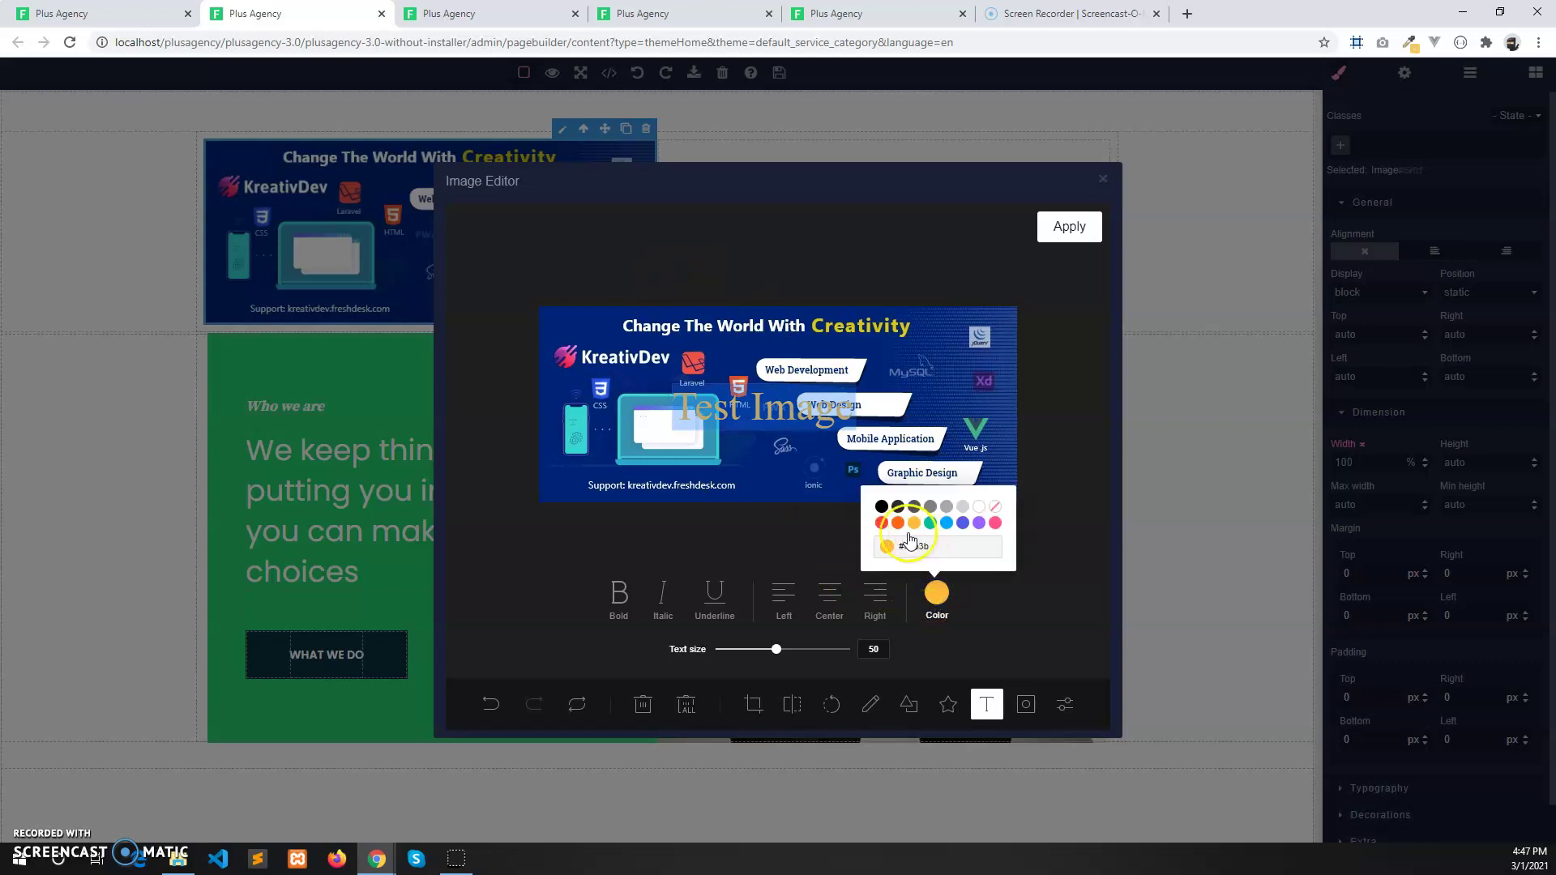
click(884, 525)
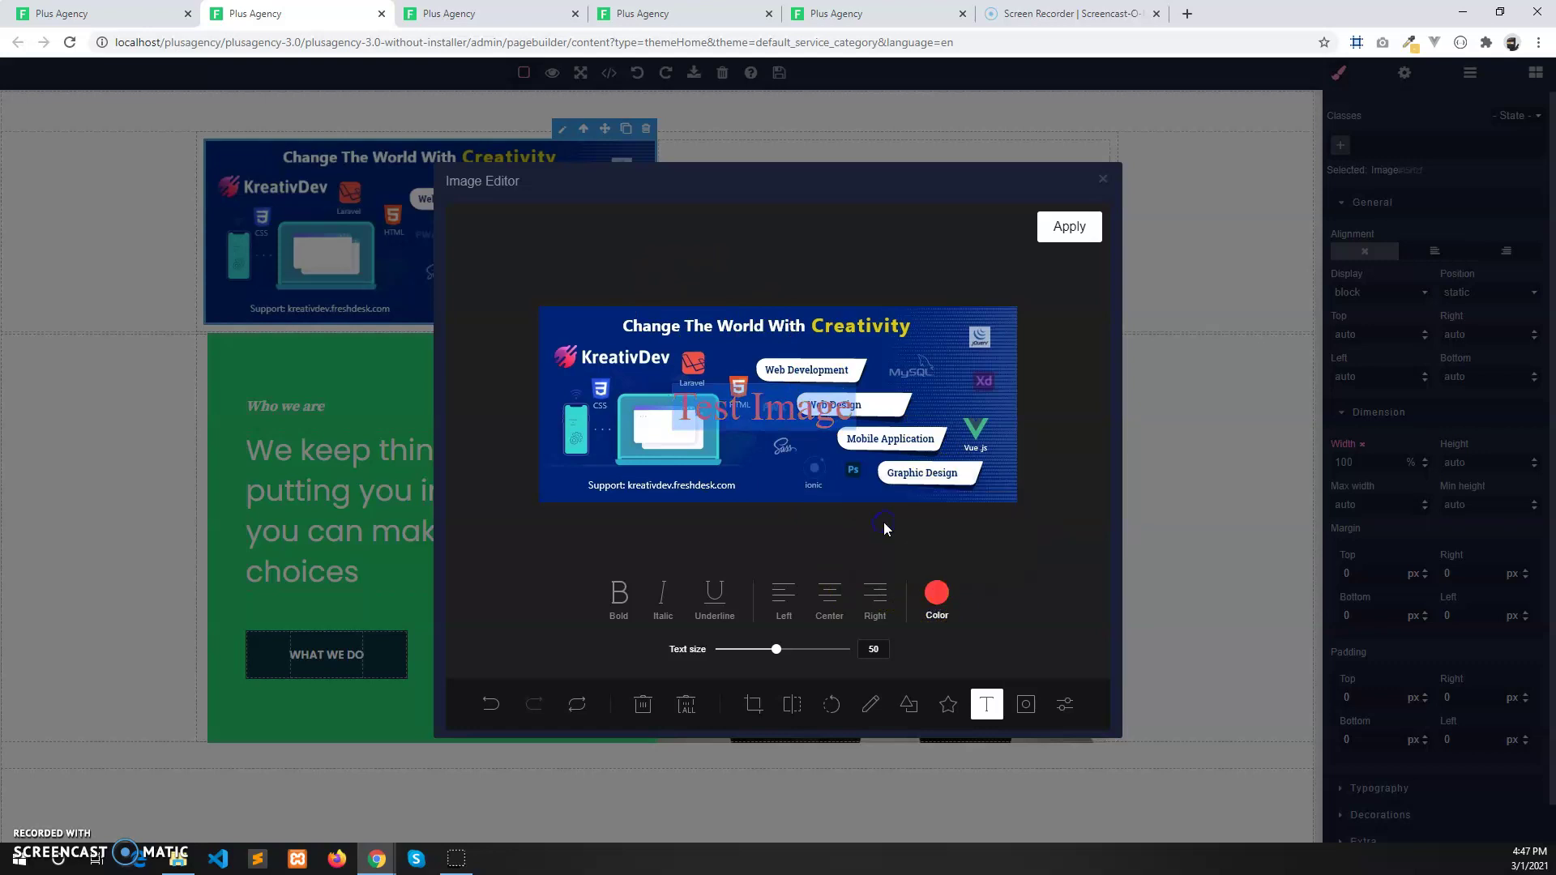
click(936, 594)
click(980, 507)
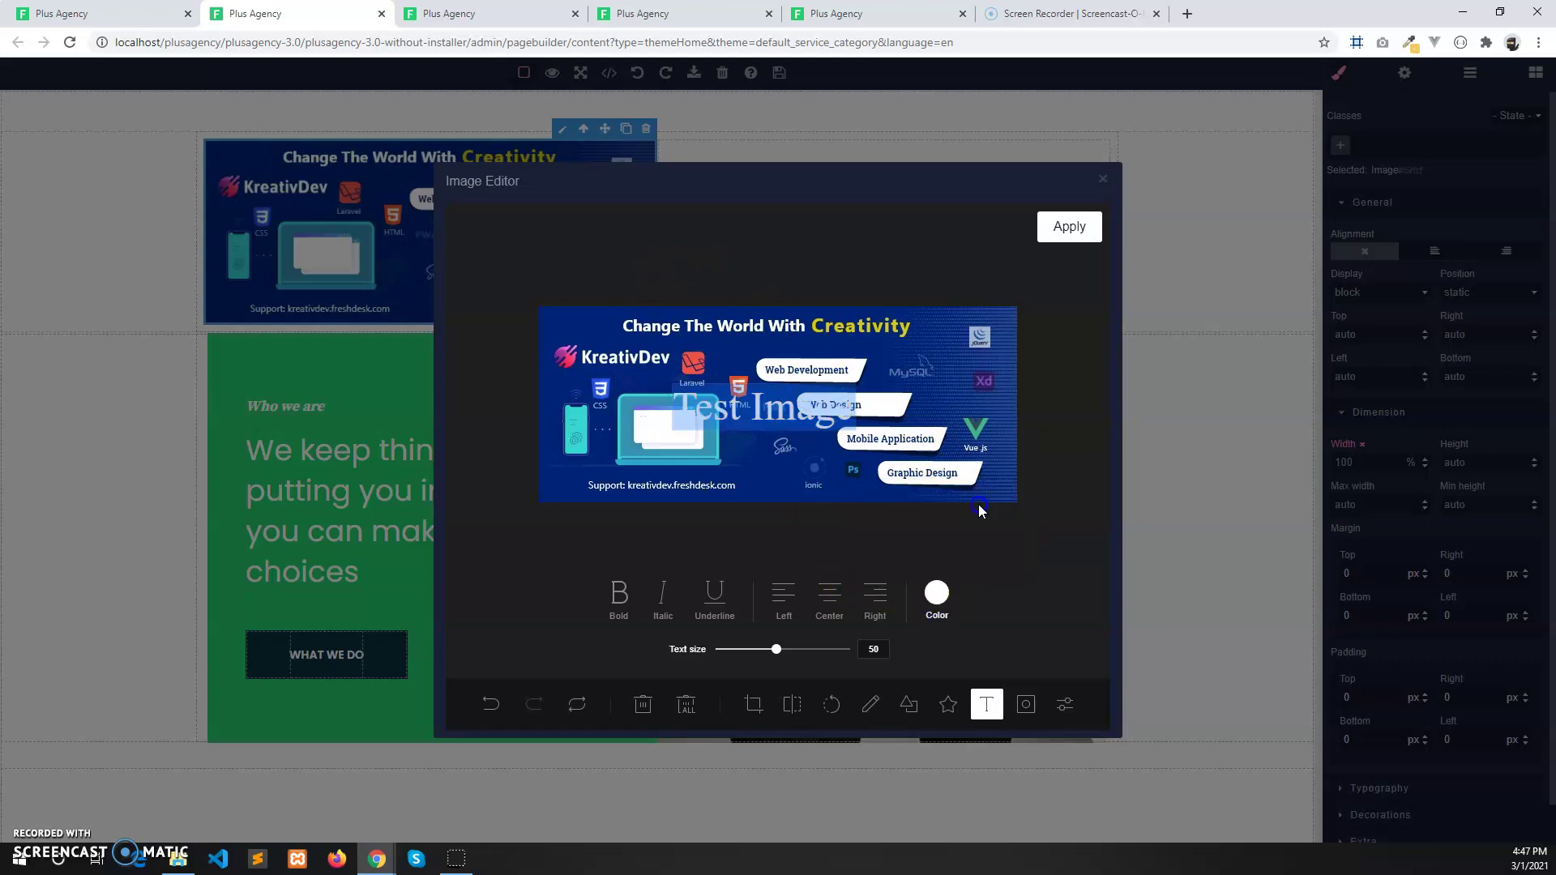
click(940, 592)
click(880, 529)
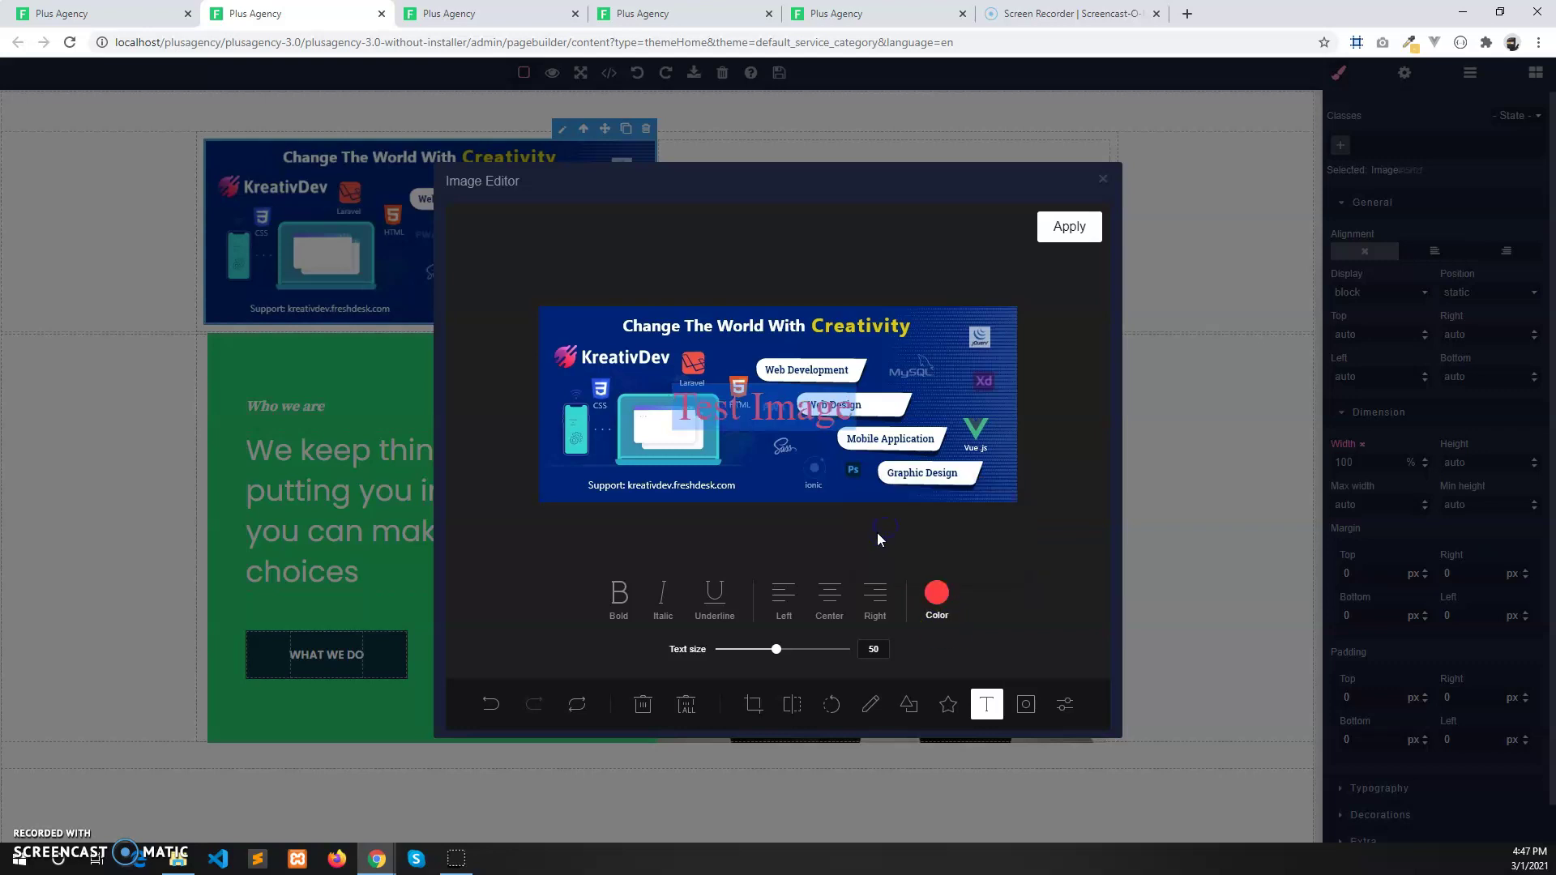
Step: Make the overlay text bold, italic, underlined and left-aligned, keeping its text size at 50
click(617, 604)
click(662, 600)
click(711, 606)
click(786, 608)
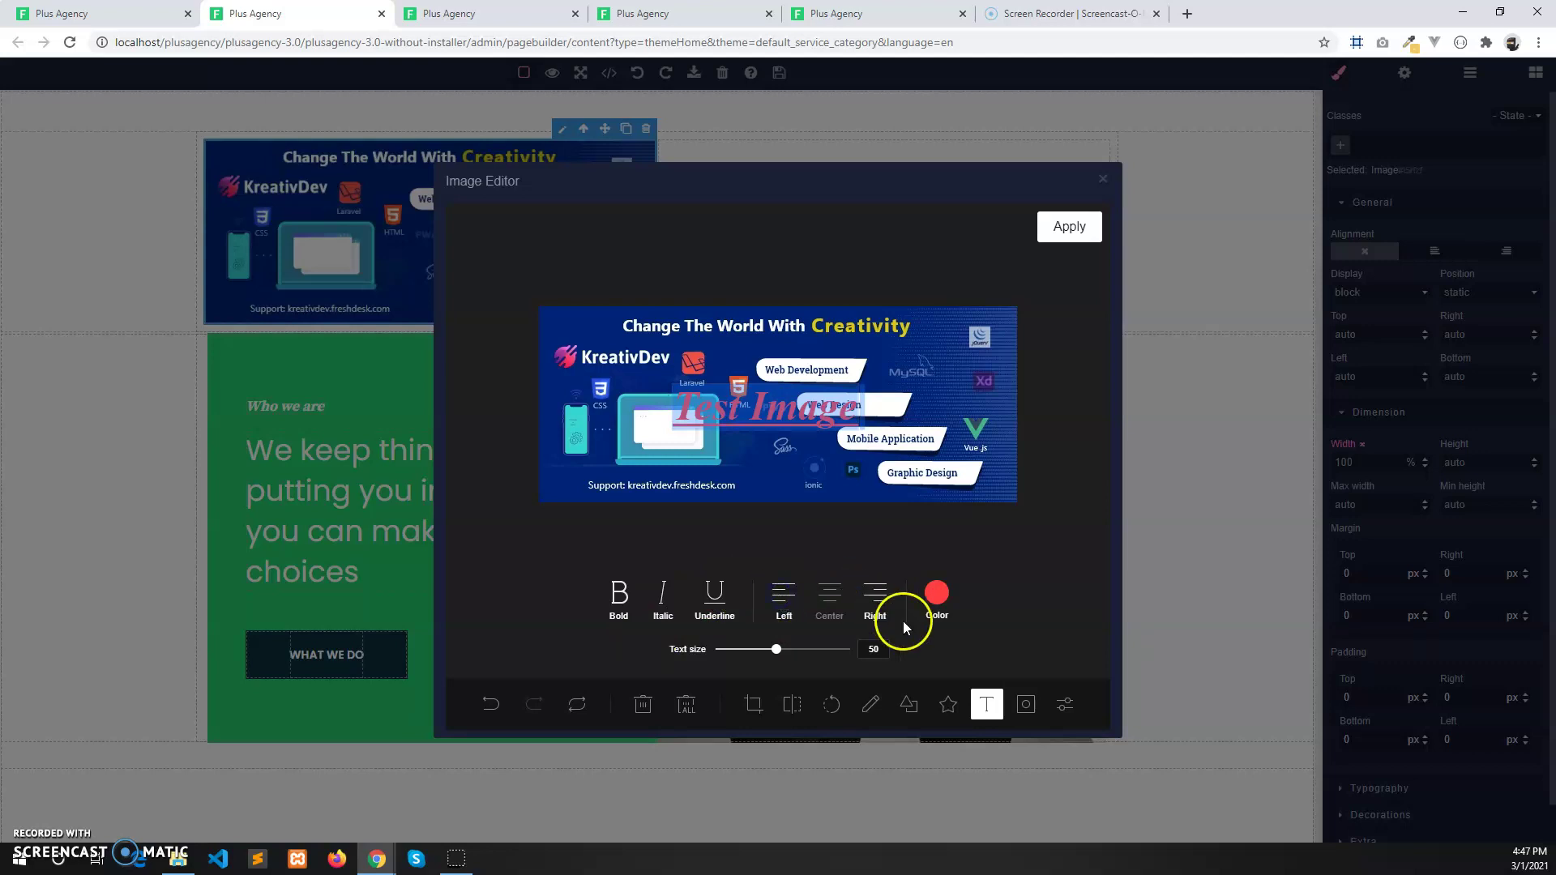
mouse_move(776, 655)
mouse_down()
mouse_move(806, 651)
mouse_move(737, 652)
mouse_move(779, 659)
mouse_up()
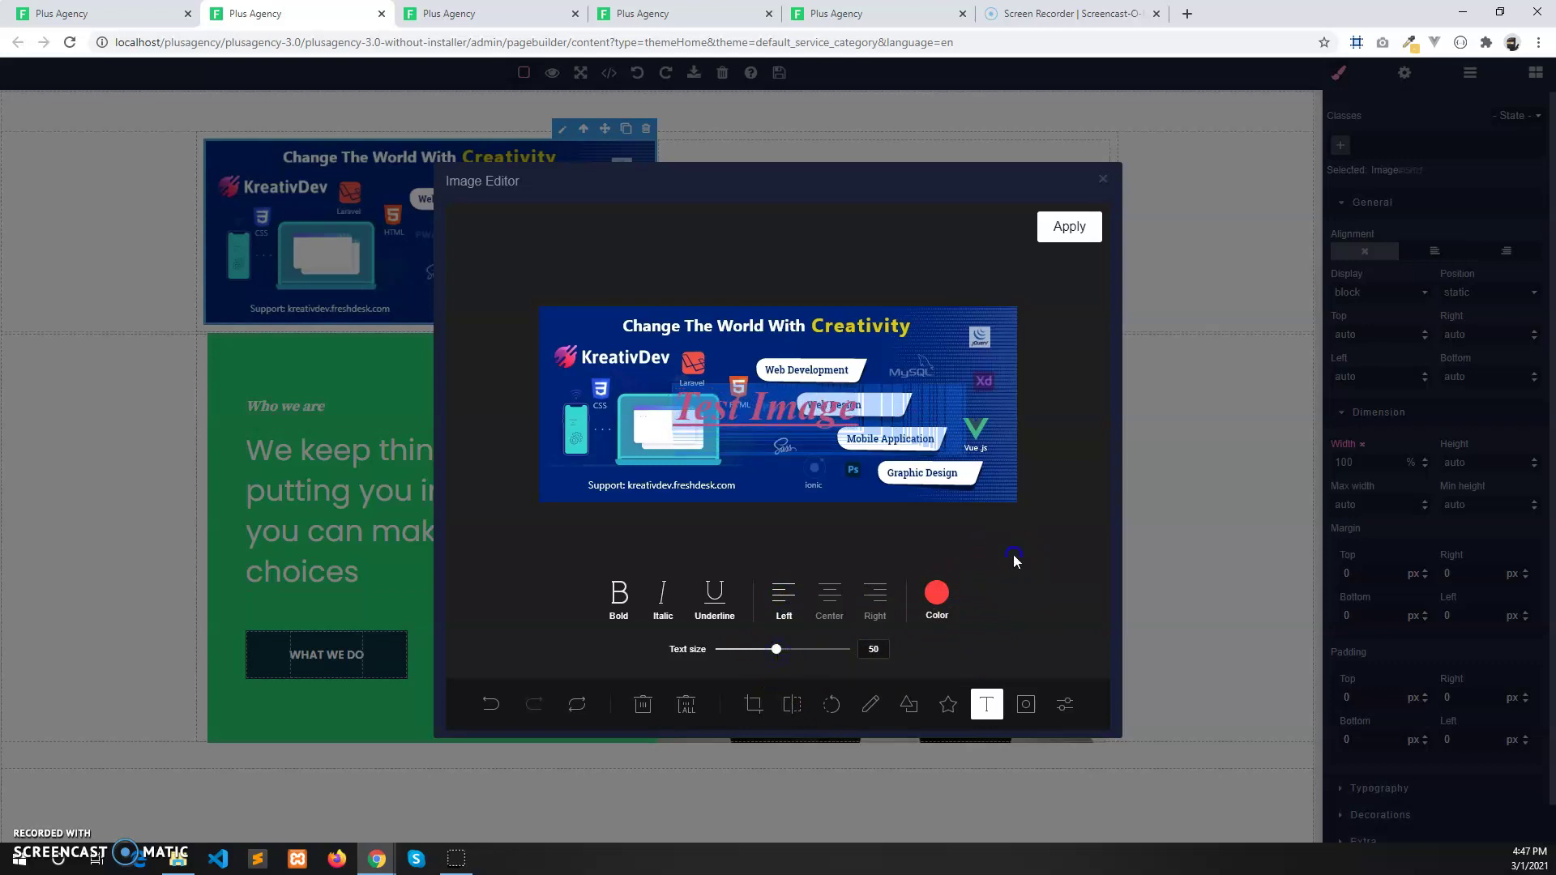
Step: Nudge the Test Image text slightly up and to the right on the banner and deselect it
click(780, 412)
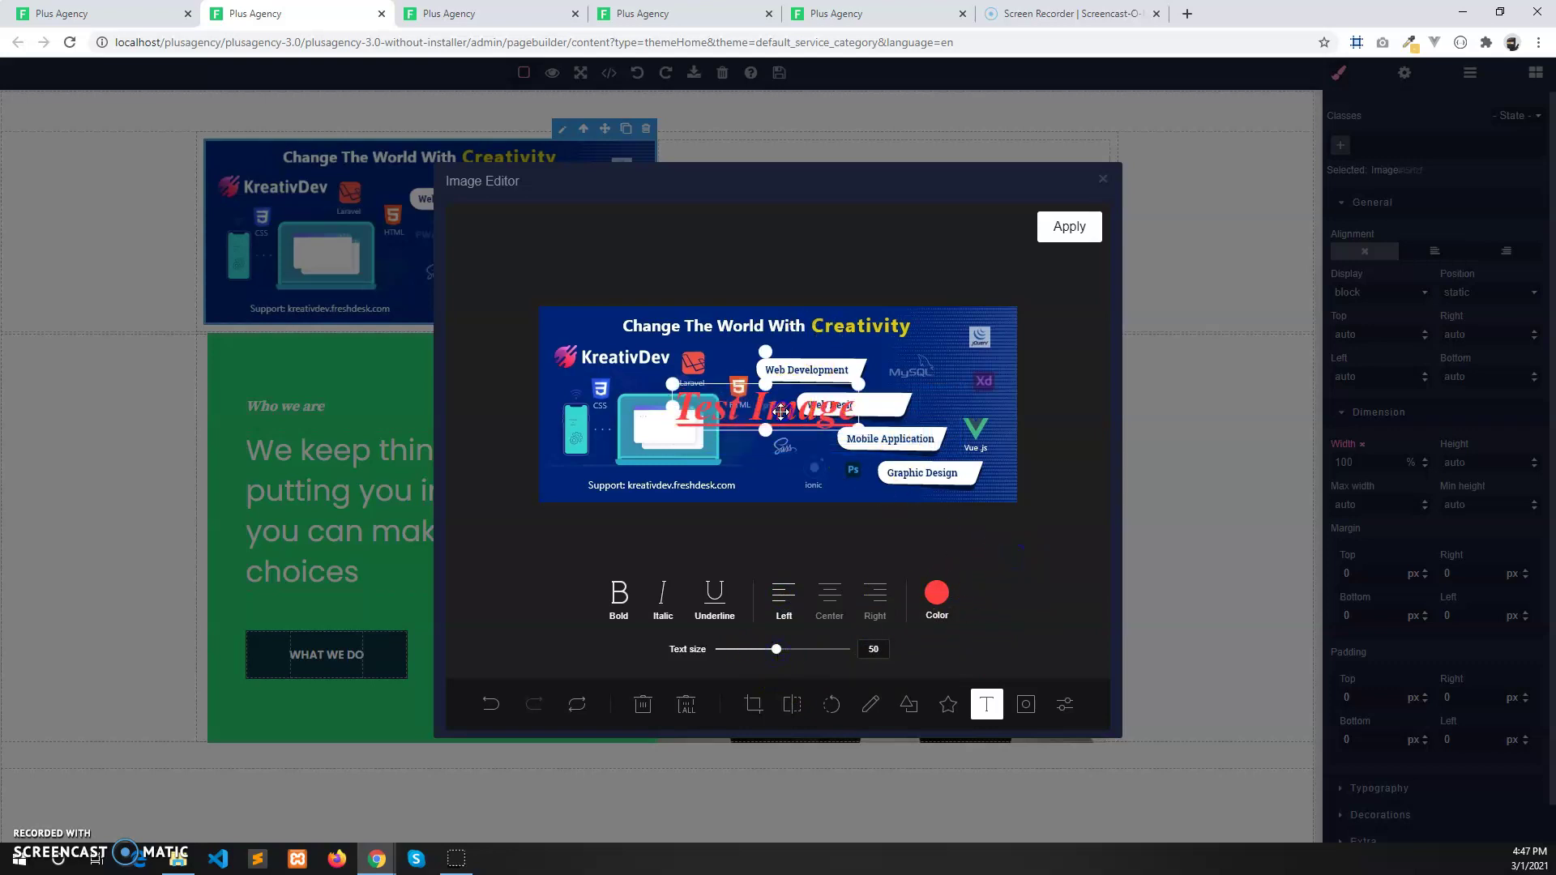
mouse_move(751, 408)
mouse_down()
mouse_move(876, 332)
mouse_move(620, 346)
mouse_move(608, 447)
mouse_move(772, 425)
mouse_move(751, 404)
mouse_up()
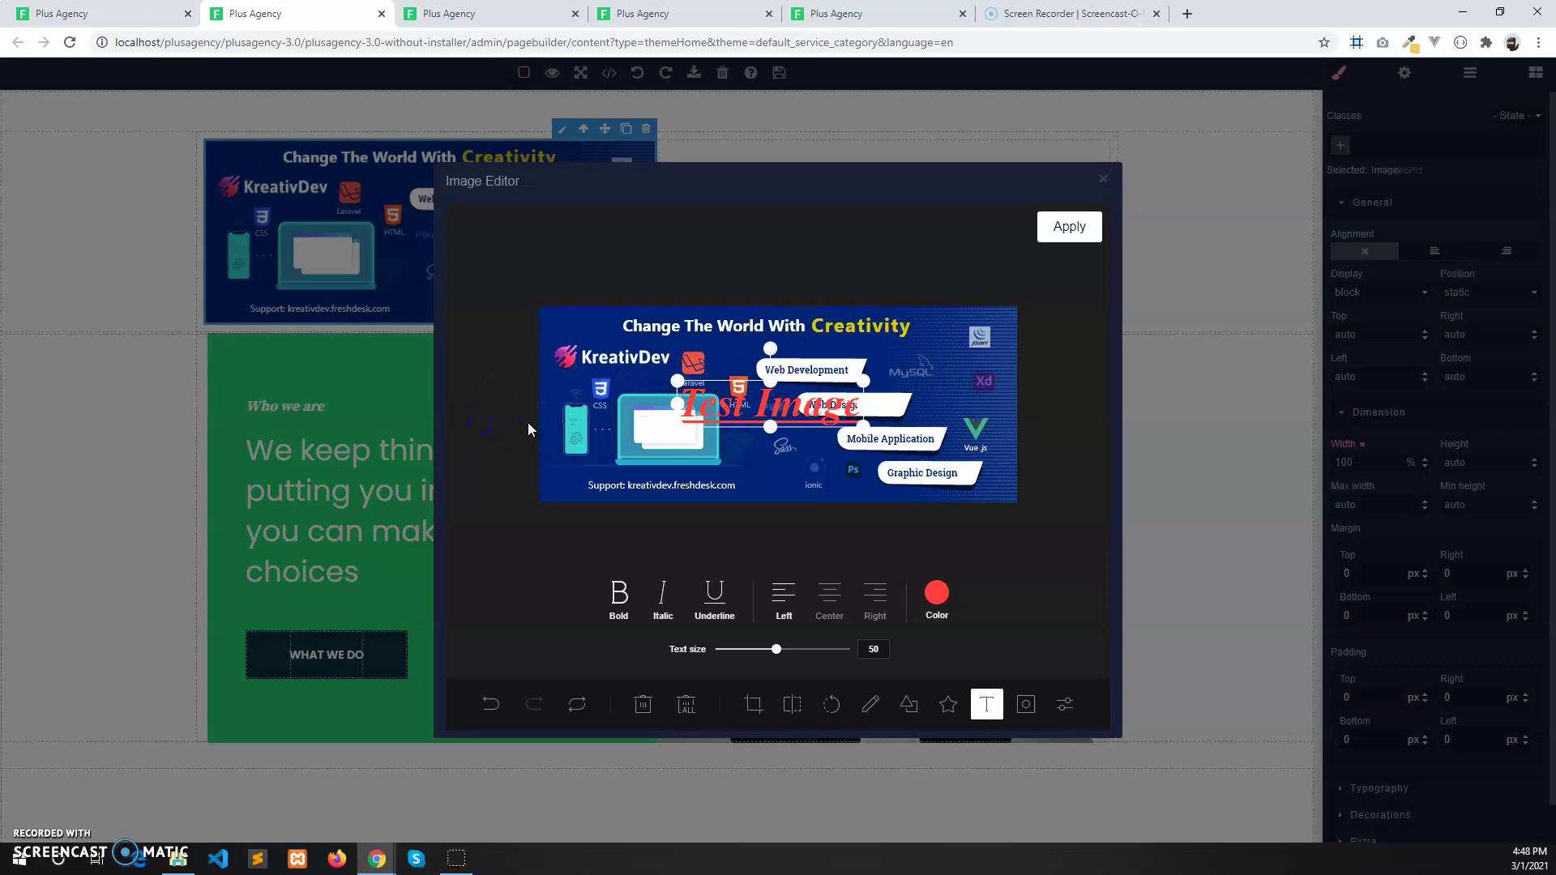
click(863, 409)
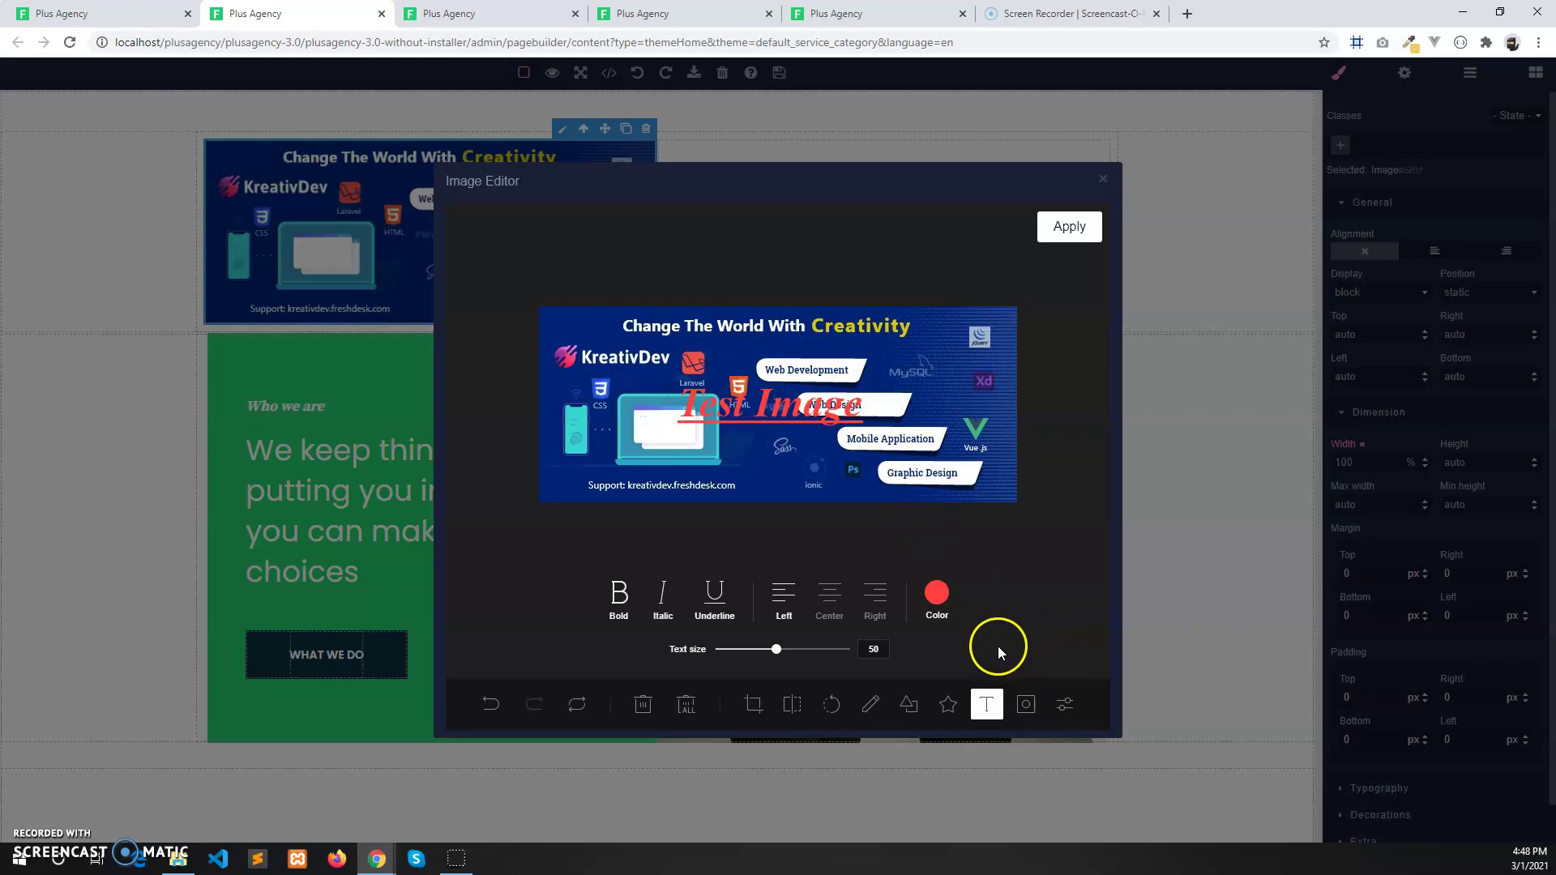
Step: Try cropping the banner to its right-hand part with a custom crop and undo the crop
click(754, 705)
drag(544, 324, 1010, 492)
drag(546, 409, 748, 408)
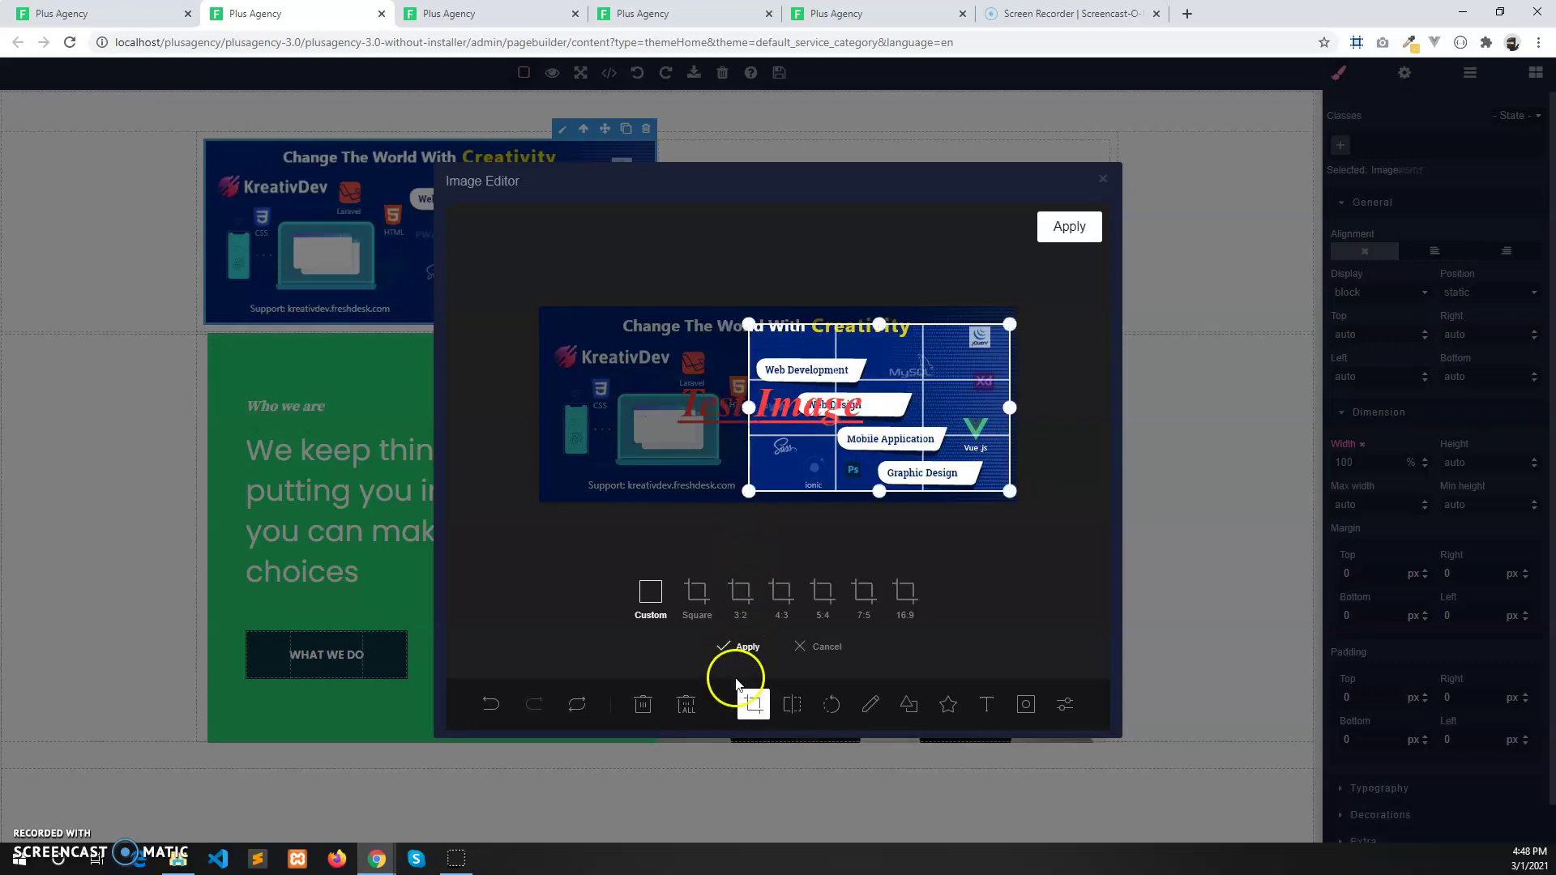
click(747, 648)
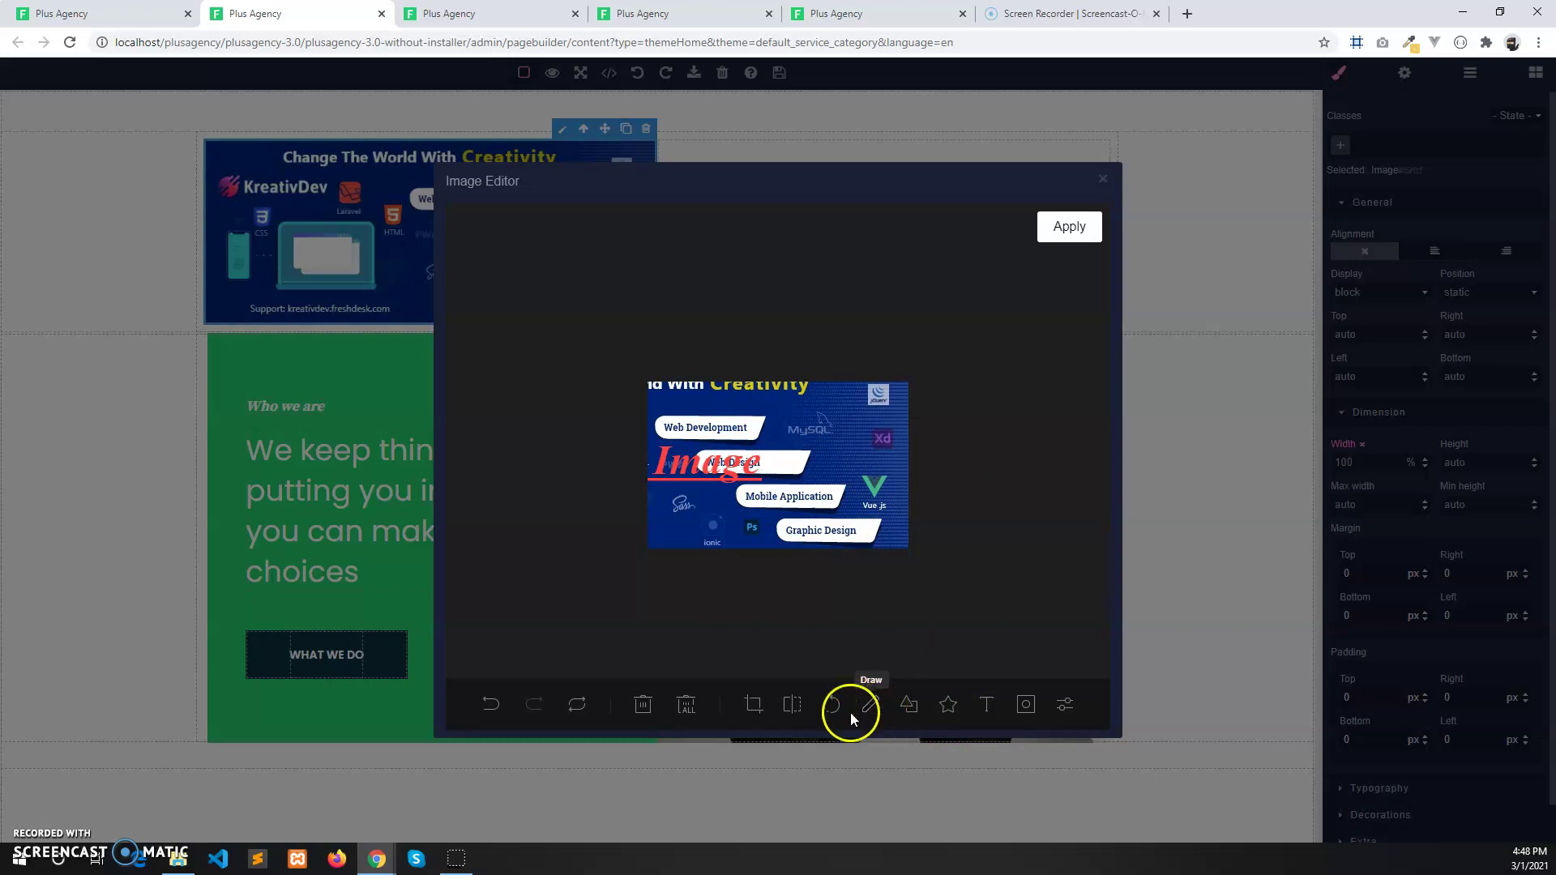
click(491, 708)
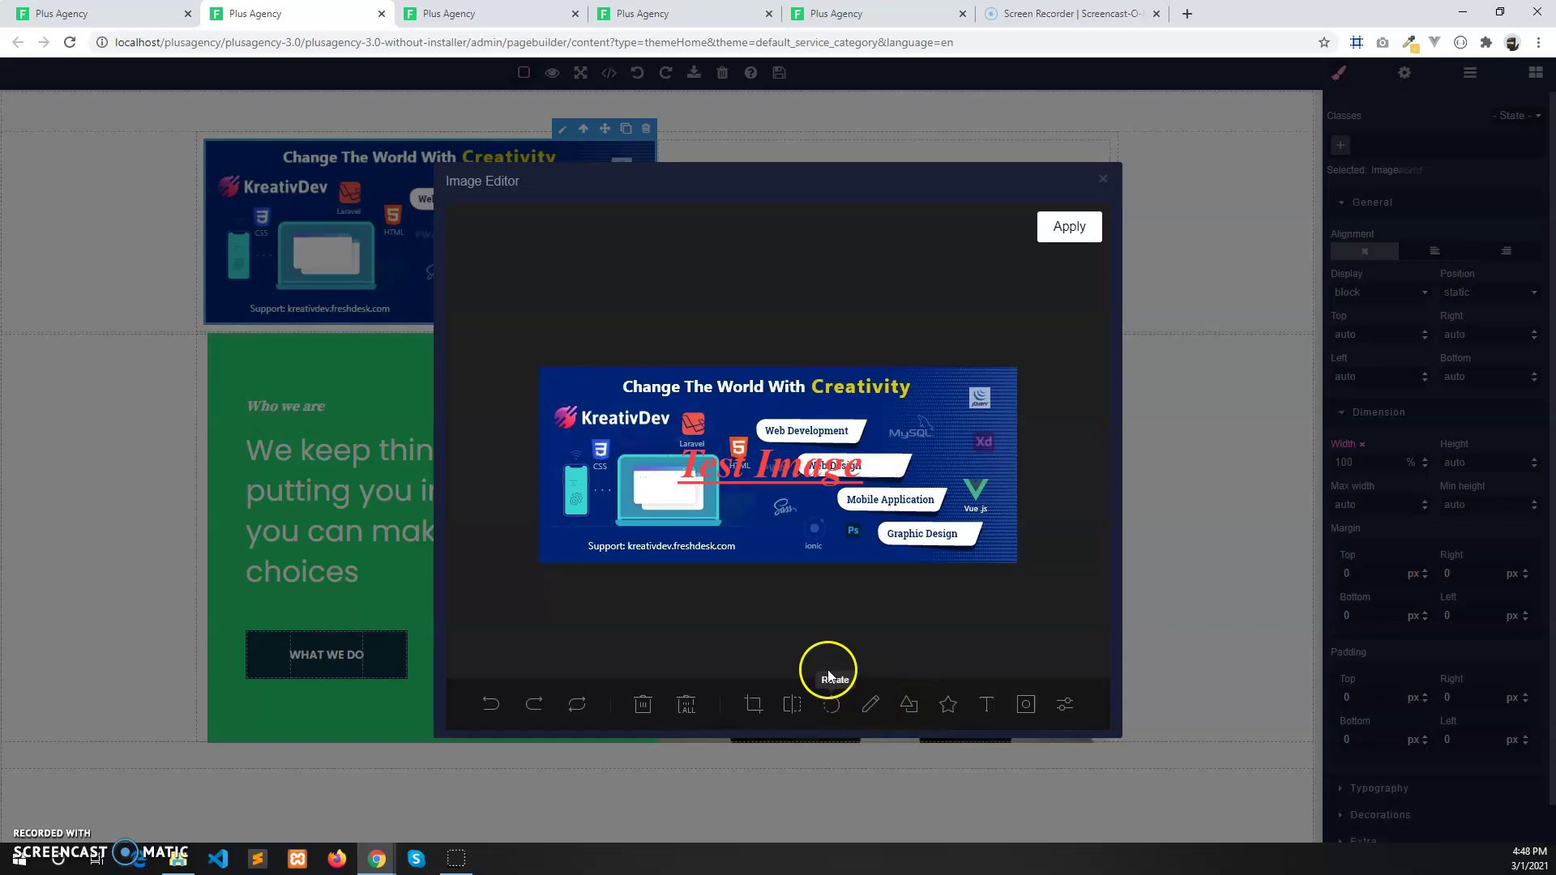
Step: Apply the edited image to the page and place a basic Text block in the empty right cell
click(1069, 229)
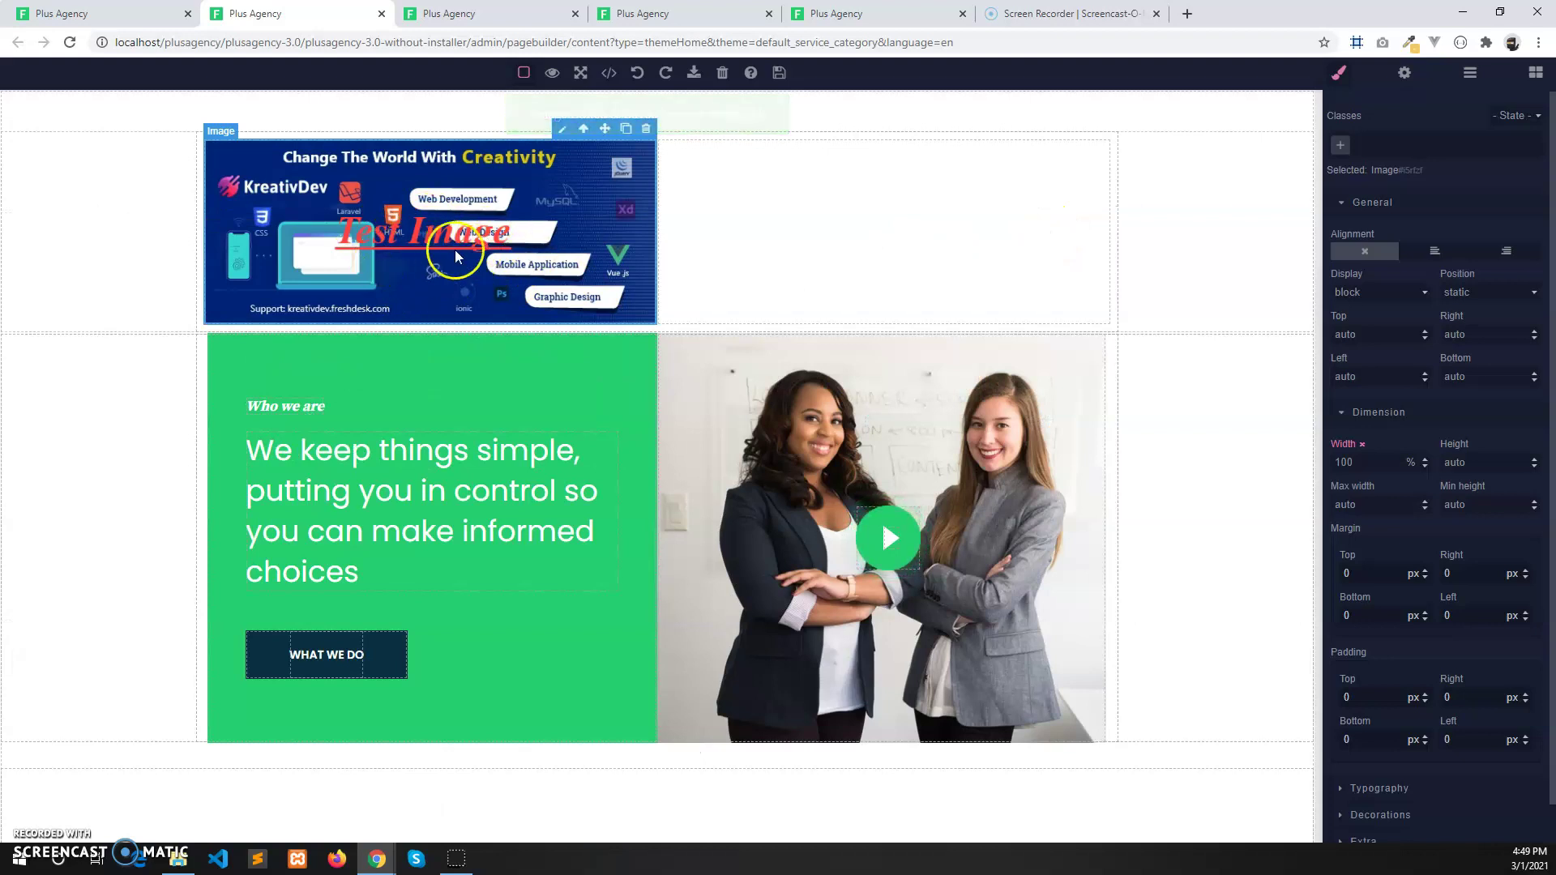
click(878, 233)
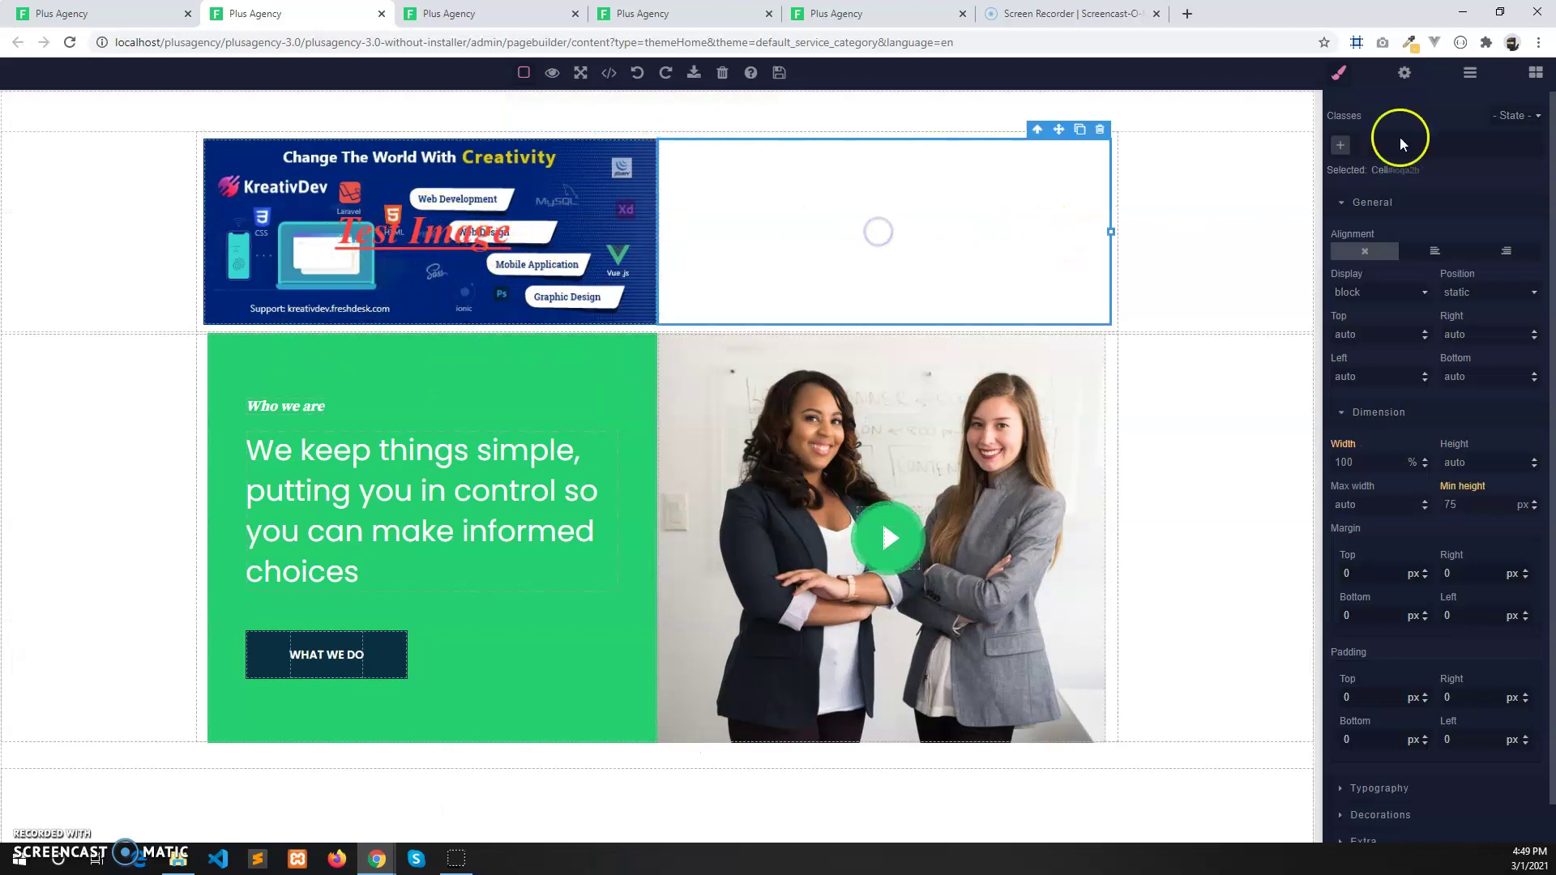
click(1536, 73)
scroll(1442, 591, down, 7)
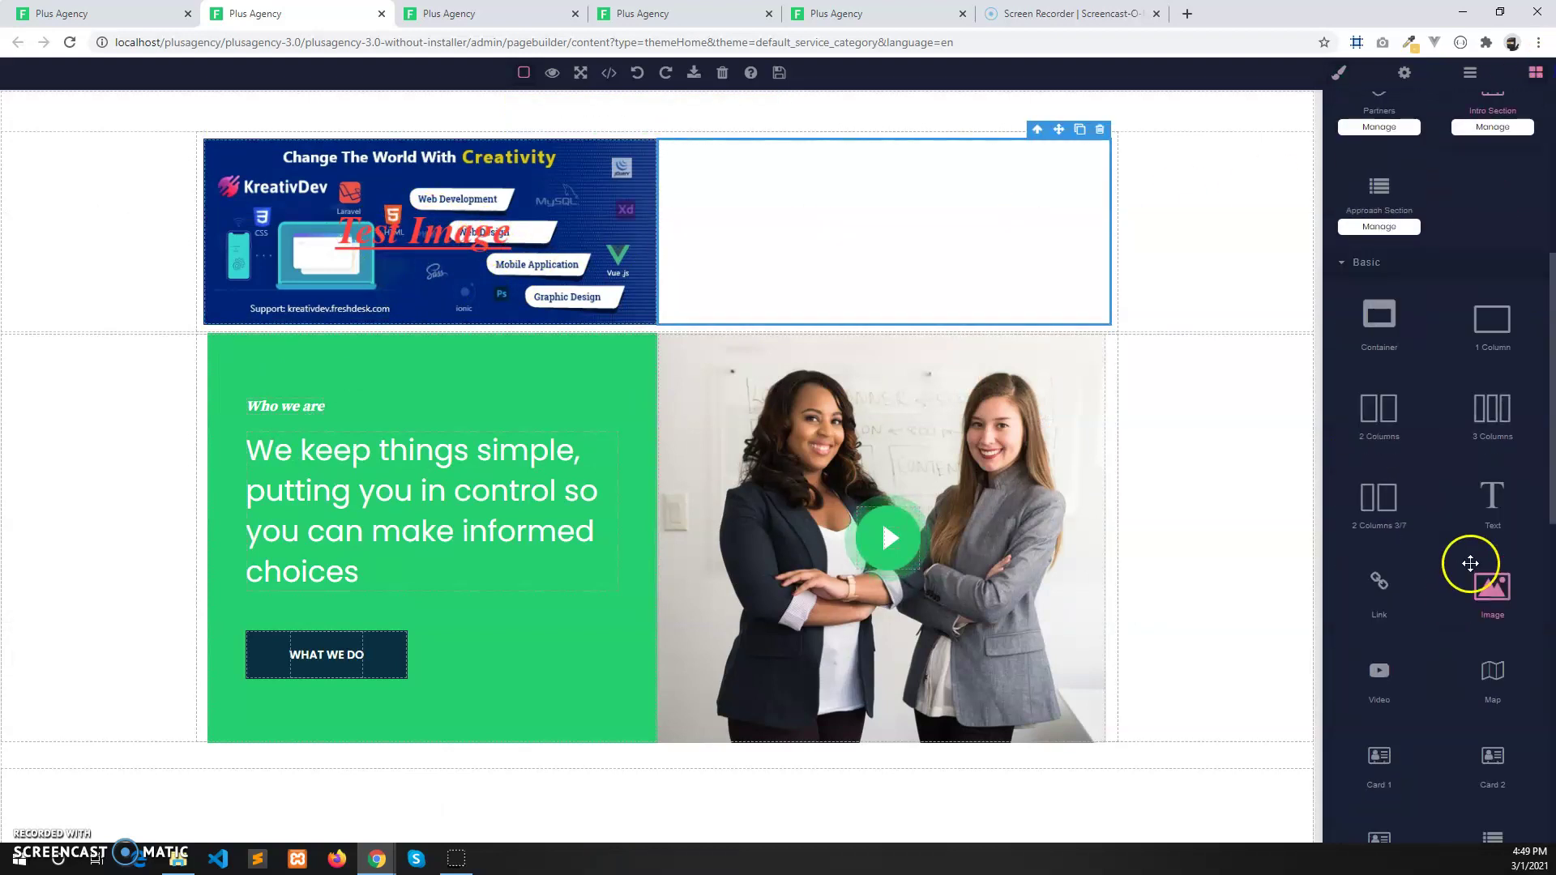
drag(1492, 497, 980, 257)
Step: Replace the placeholder text with "HEading" and "Paragraph", separated by a blank line, and select all of it
click(842, 171)
double_click(799, 157)
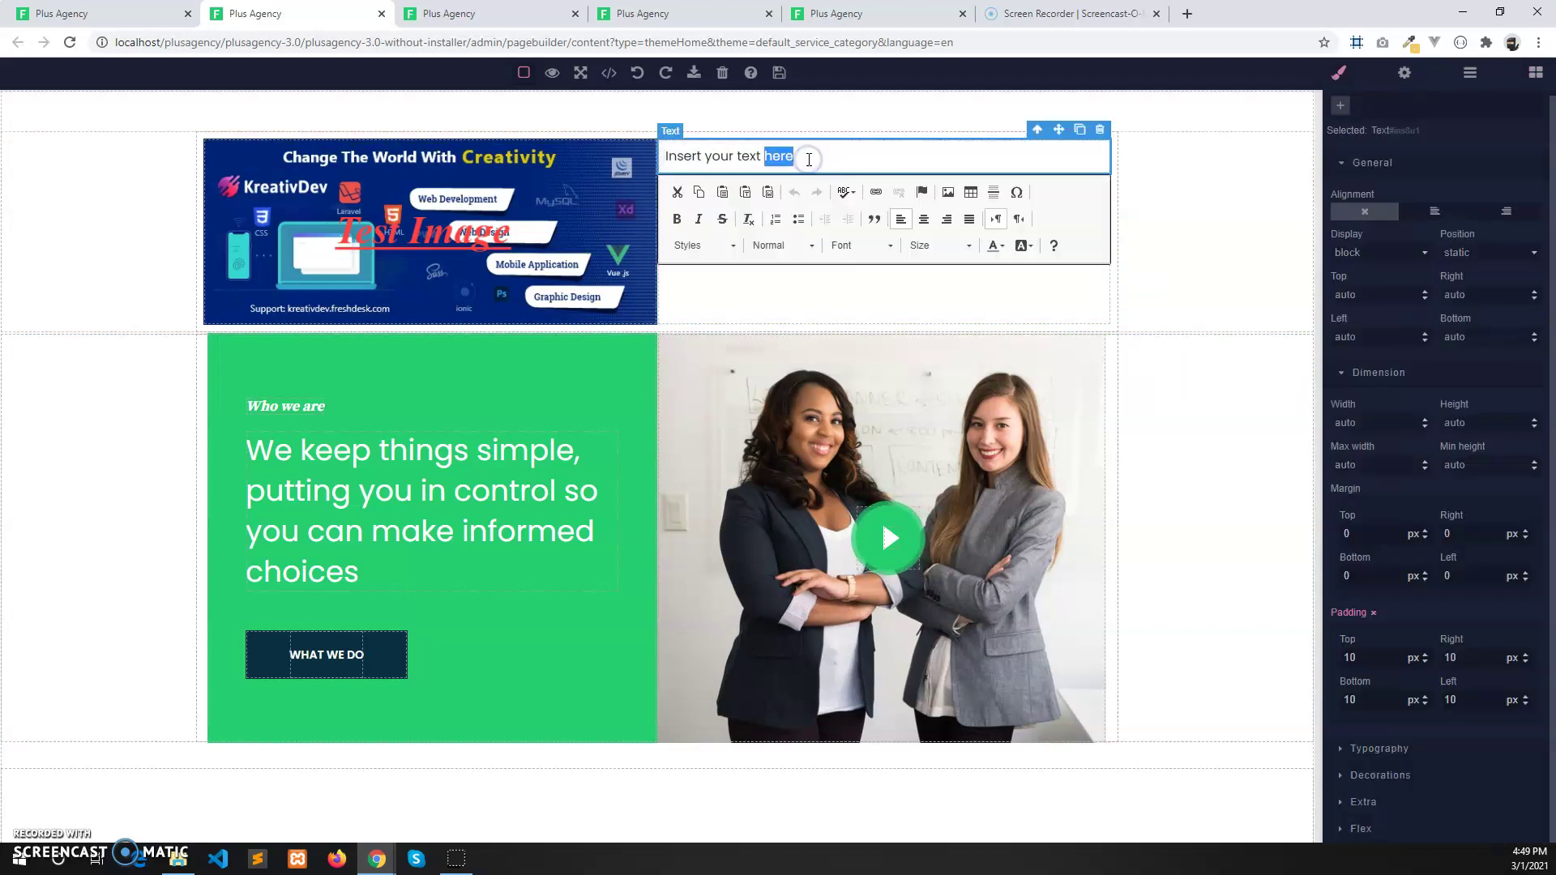
triple_click(837, 153)
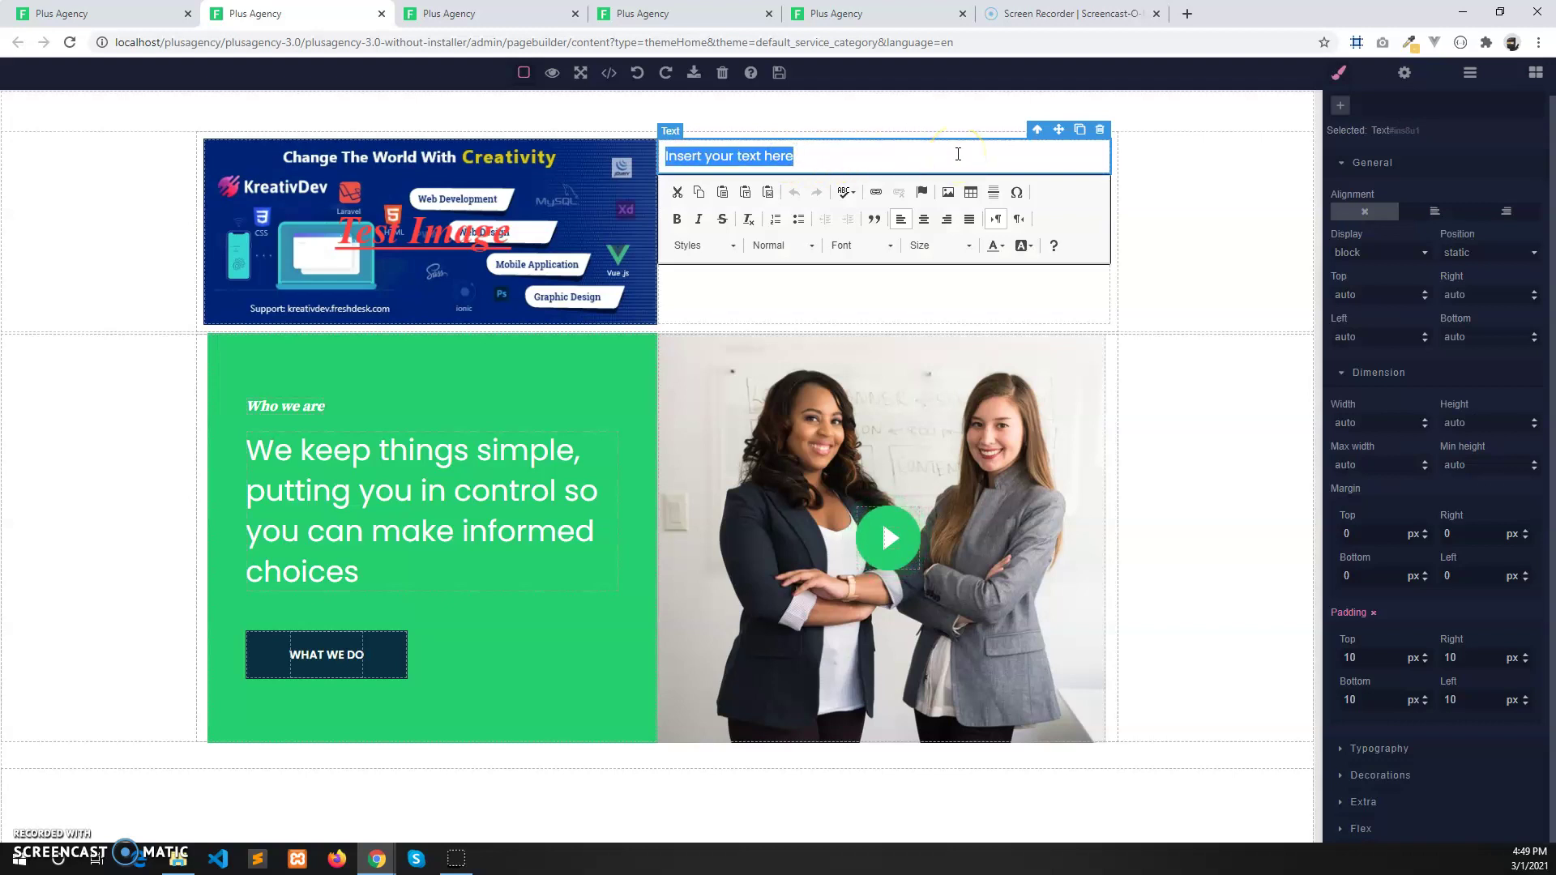
text(HEa)
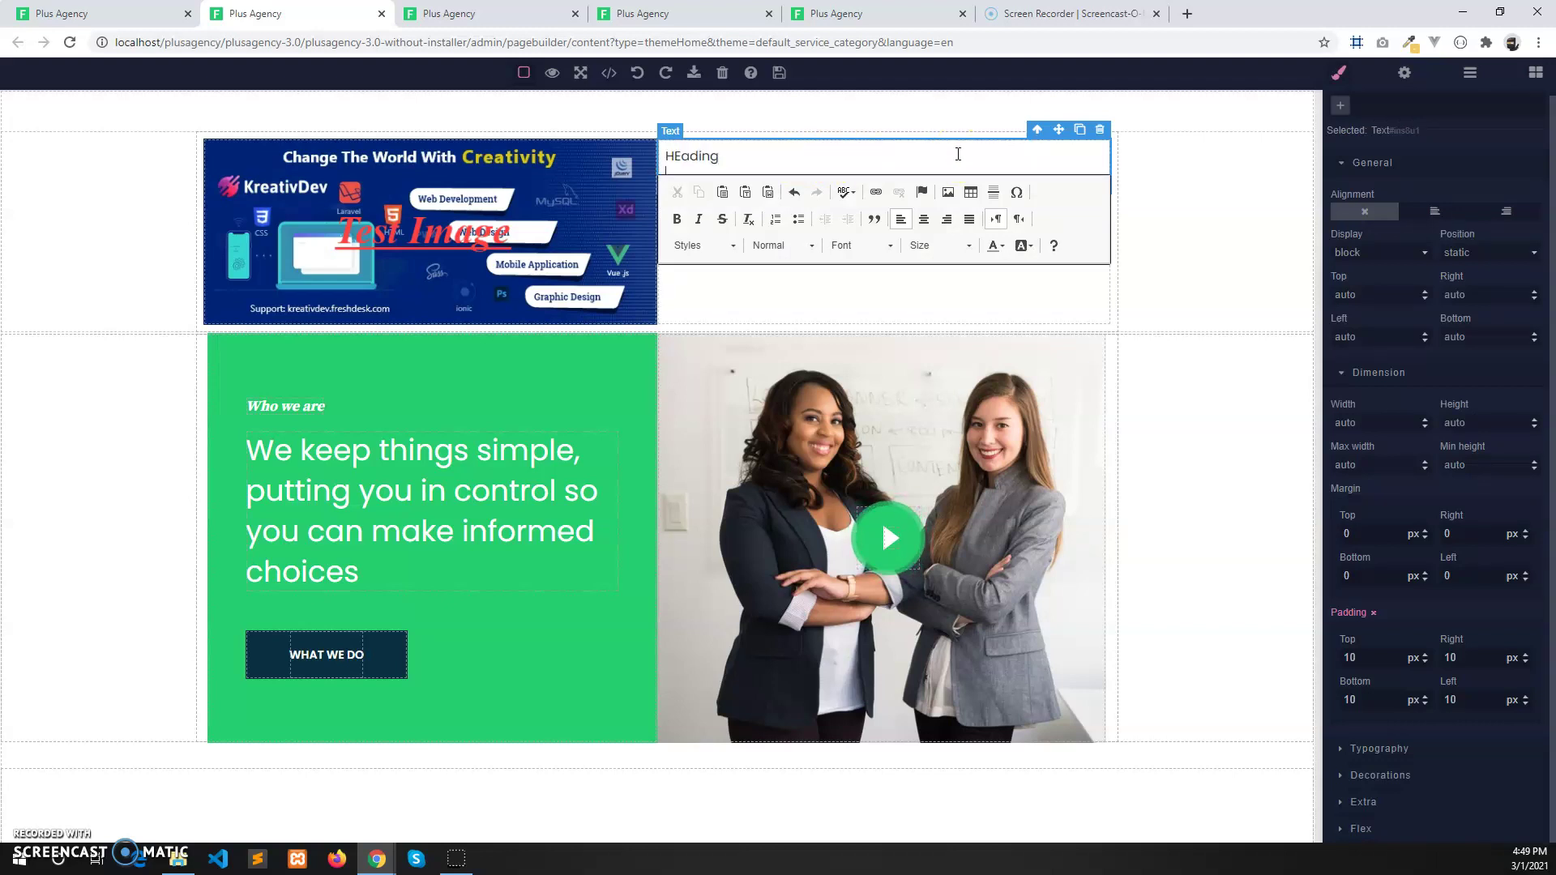
text(ding)
key(Return)
key(Return)
text(Paragrapho)
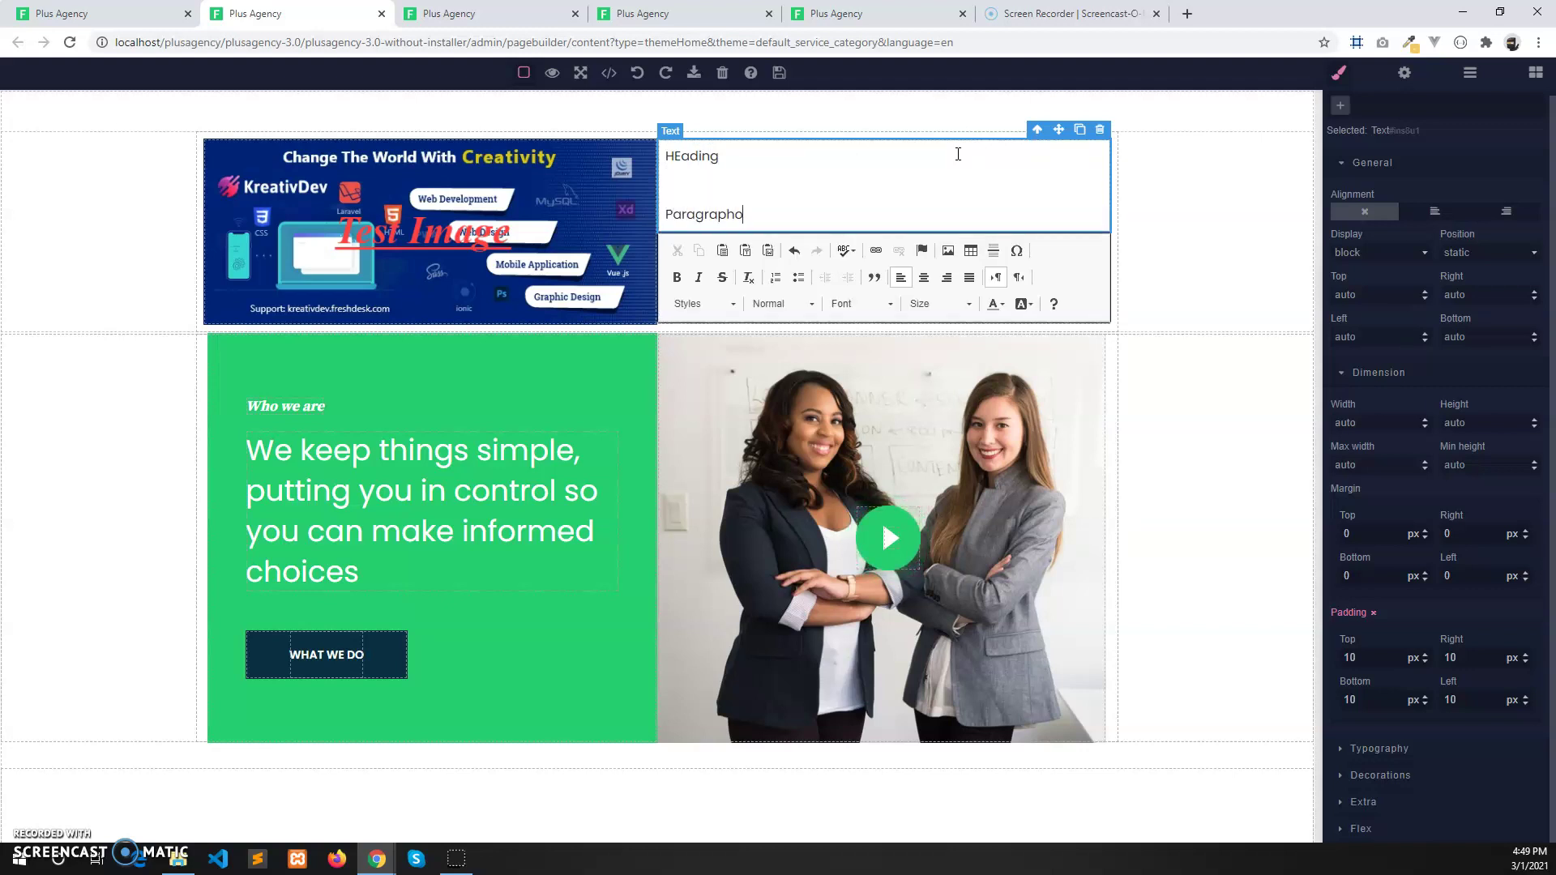
key(BackSpace)
key(ctrl+a)
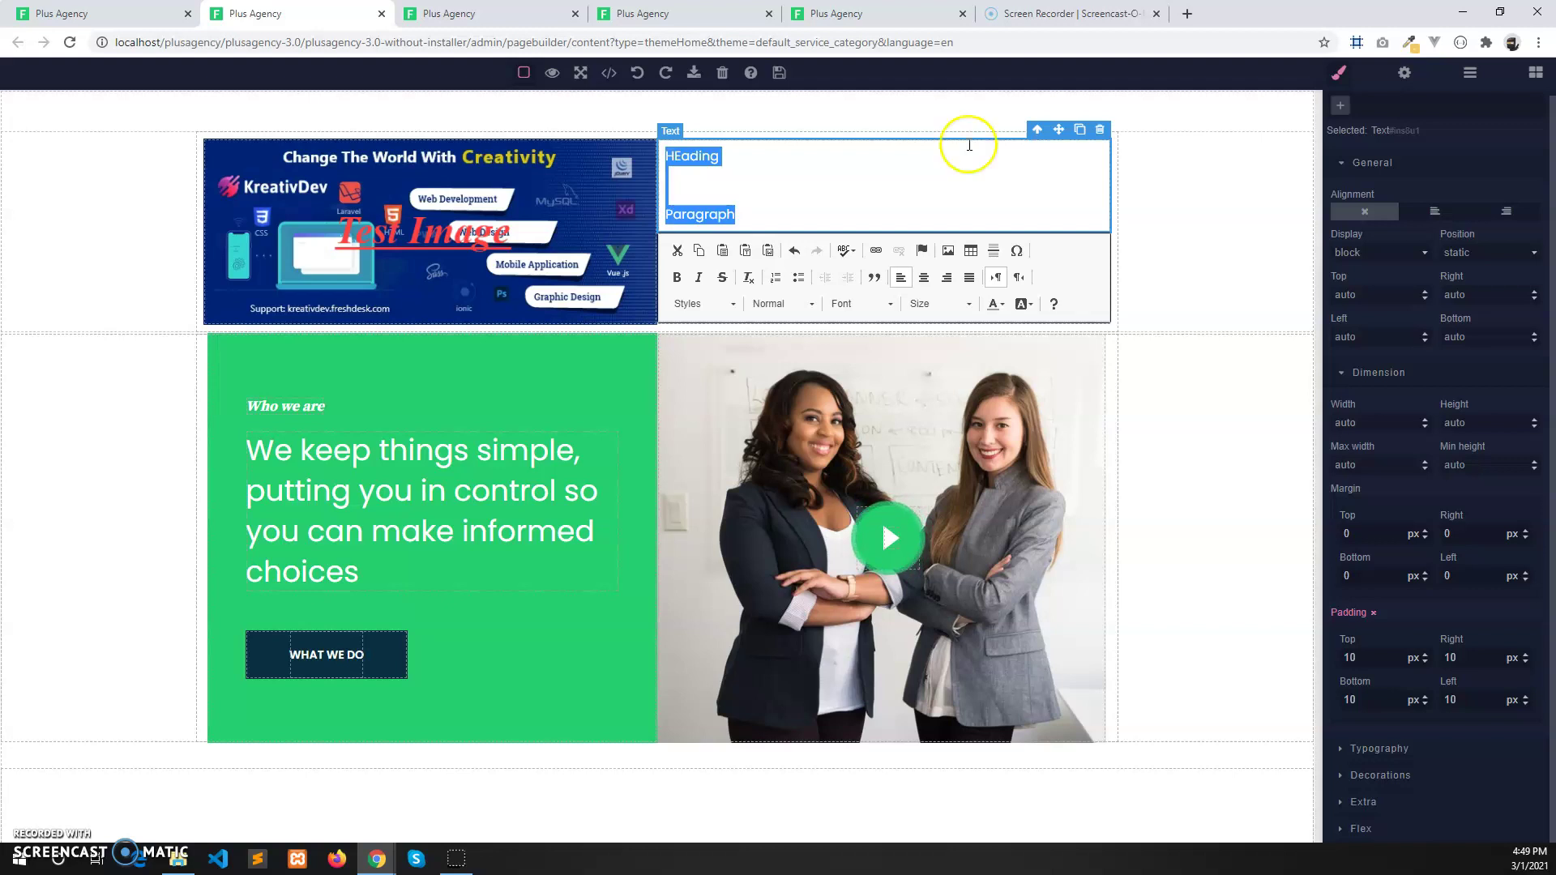
Step: Lengthen the paragraph text by repeating the word "Paragraph" without spaces until it fills three lines
click(719, 202)
double_click(744, 215)
click(757, 216)
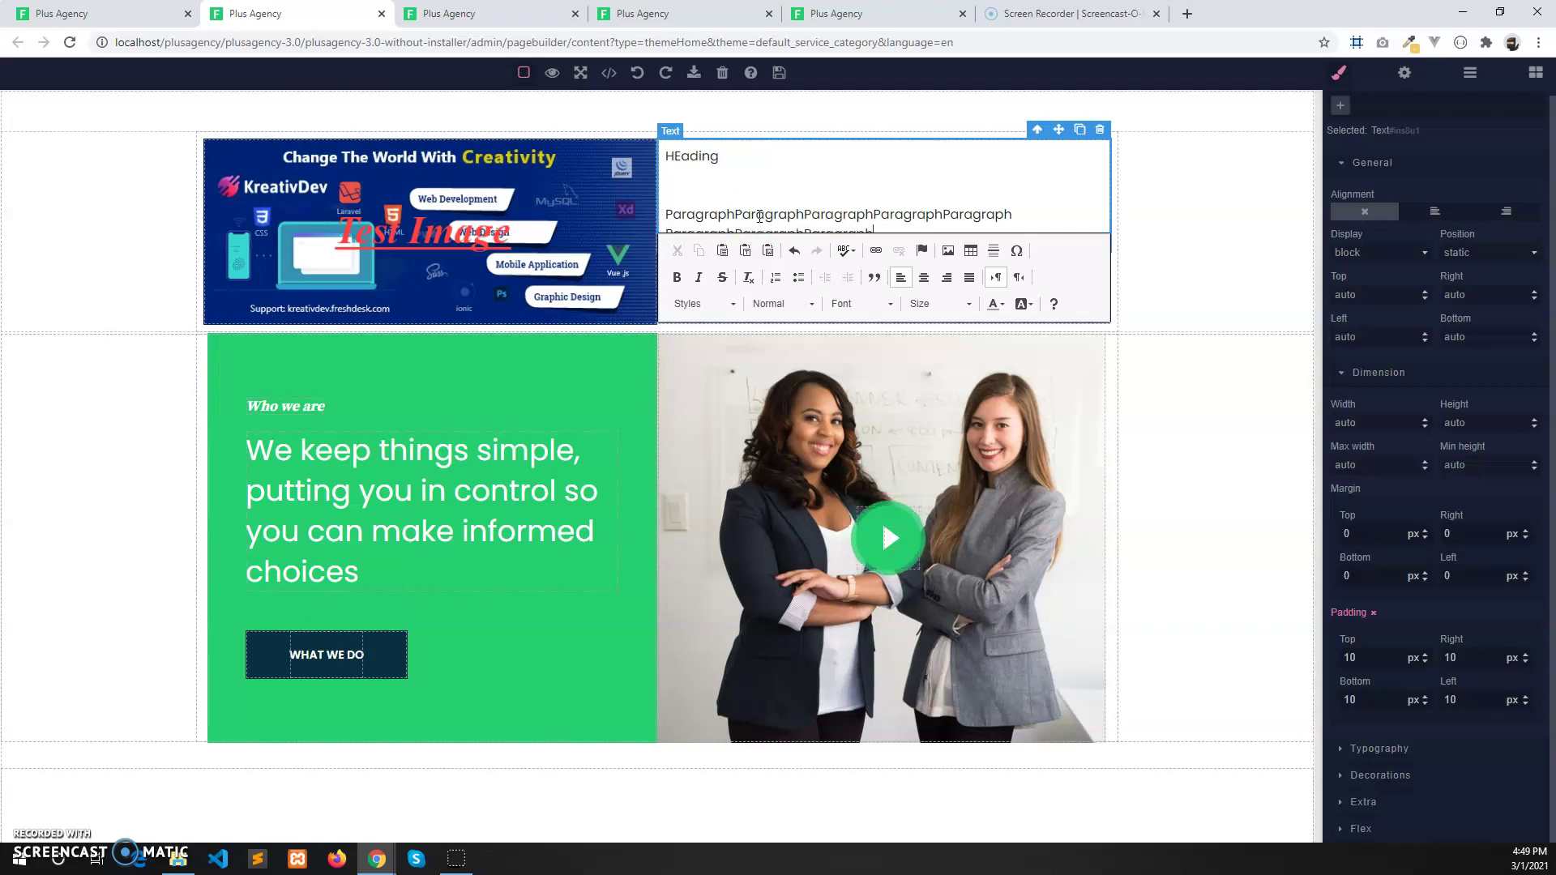
click(1017, 181)
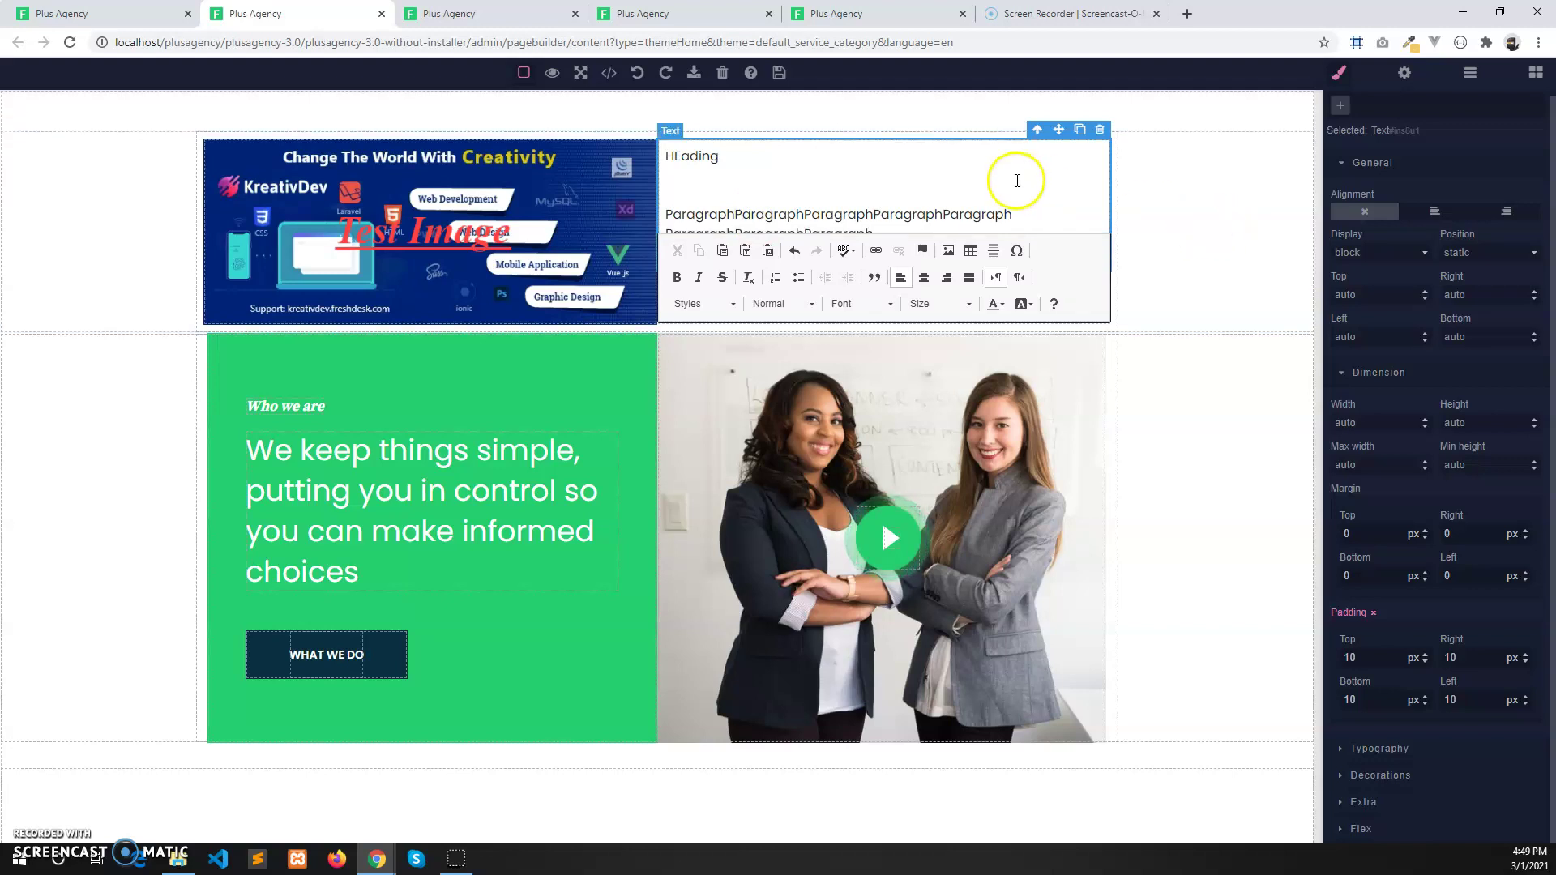
Step: Set the font size of the "HEading" line in the text block to 48
click(691, 154)
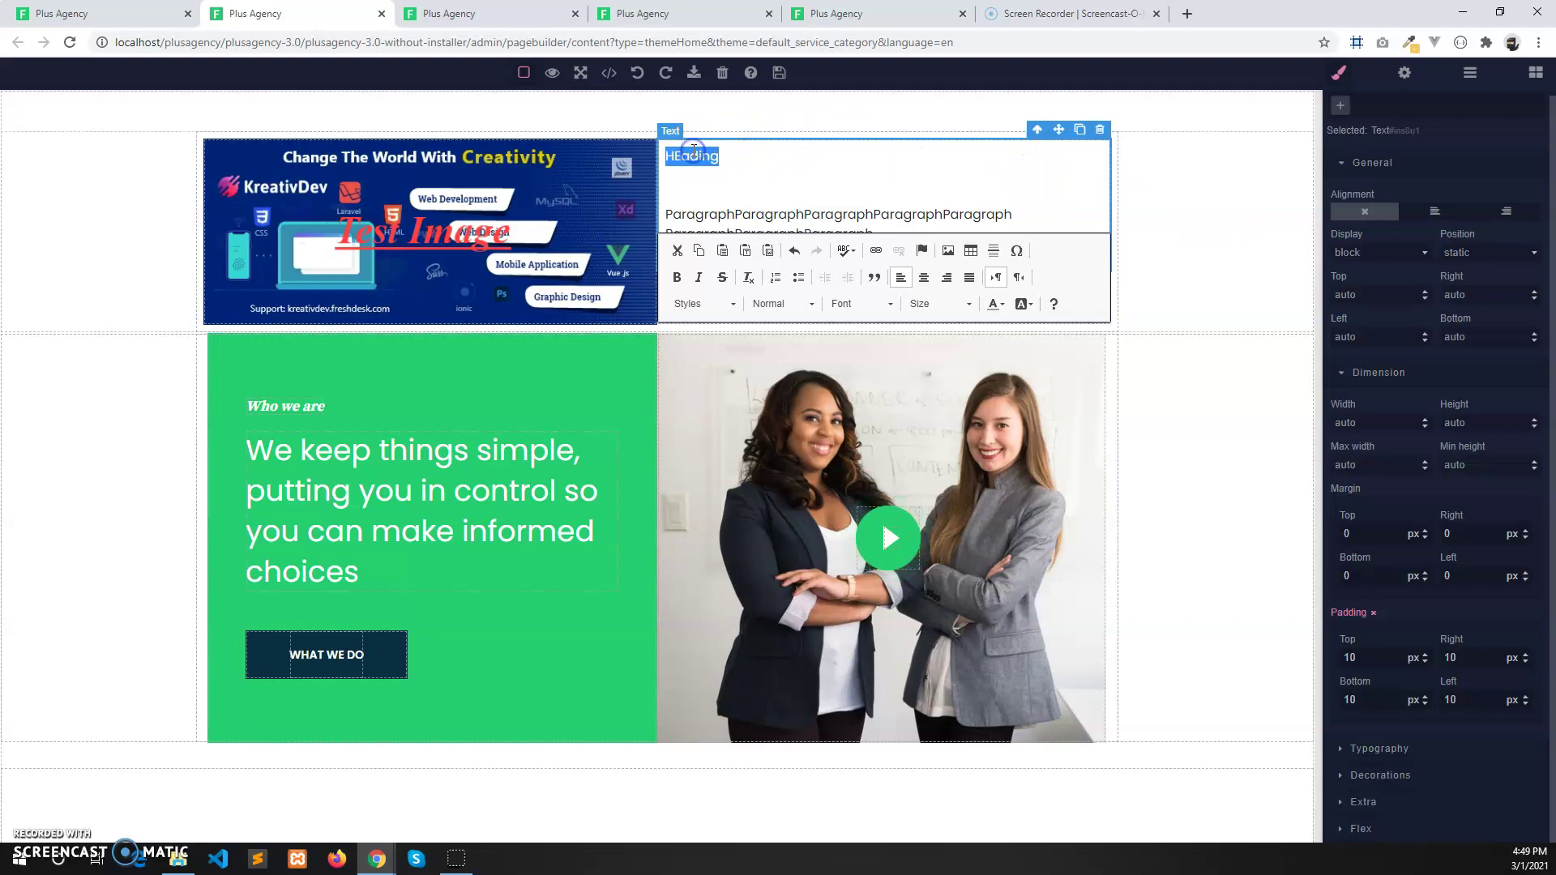
click(869, 306)
click(873, 306)
click(873, 307)
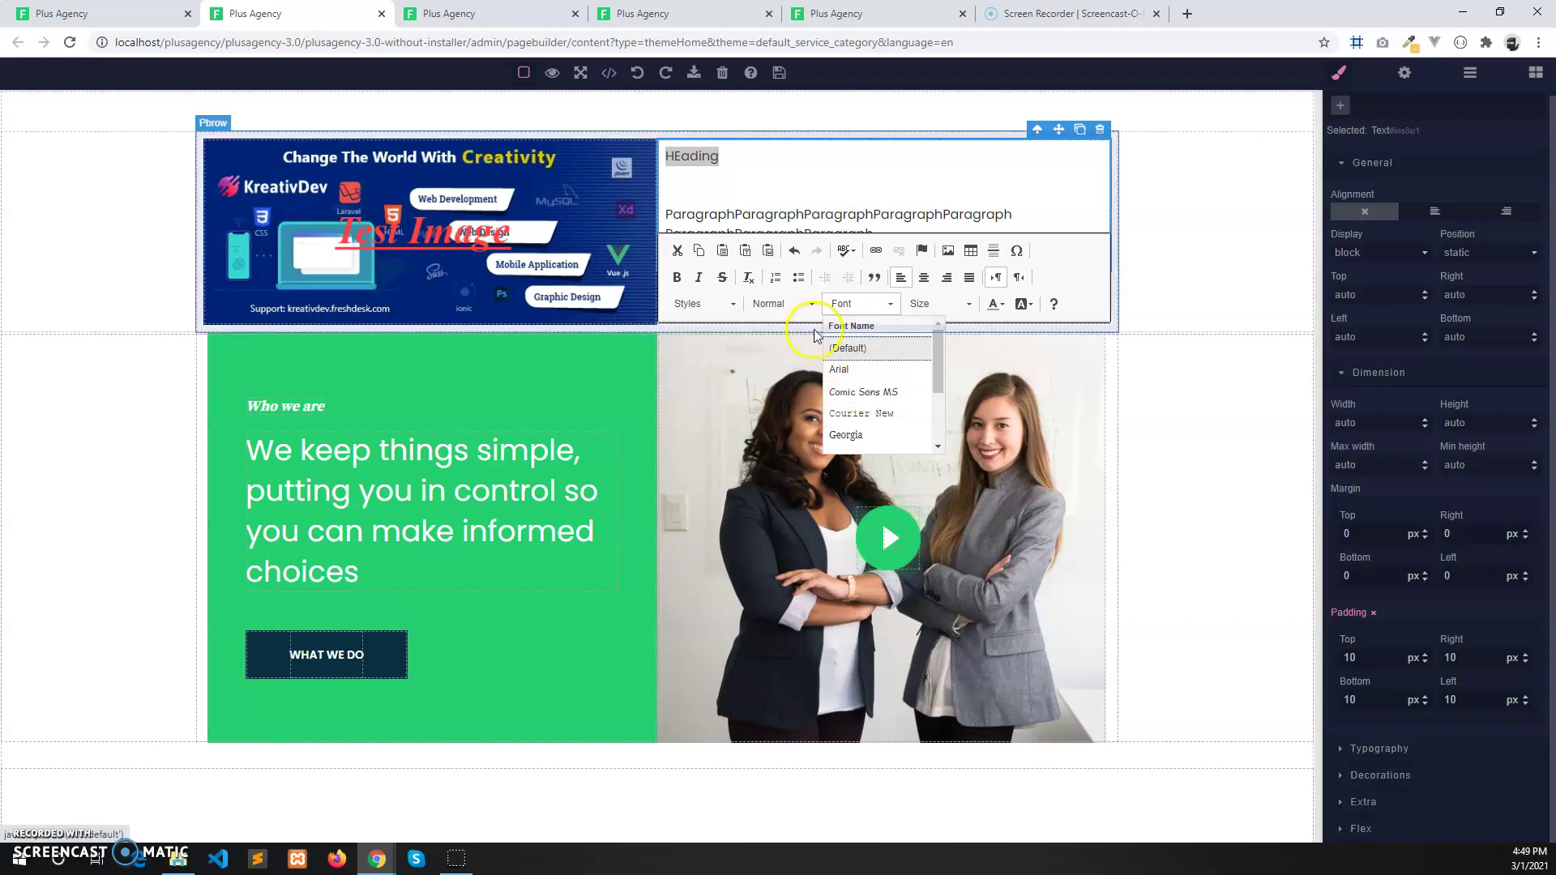
click(703, 305)
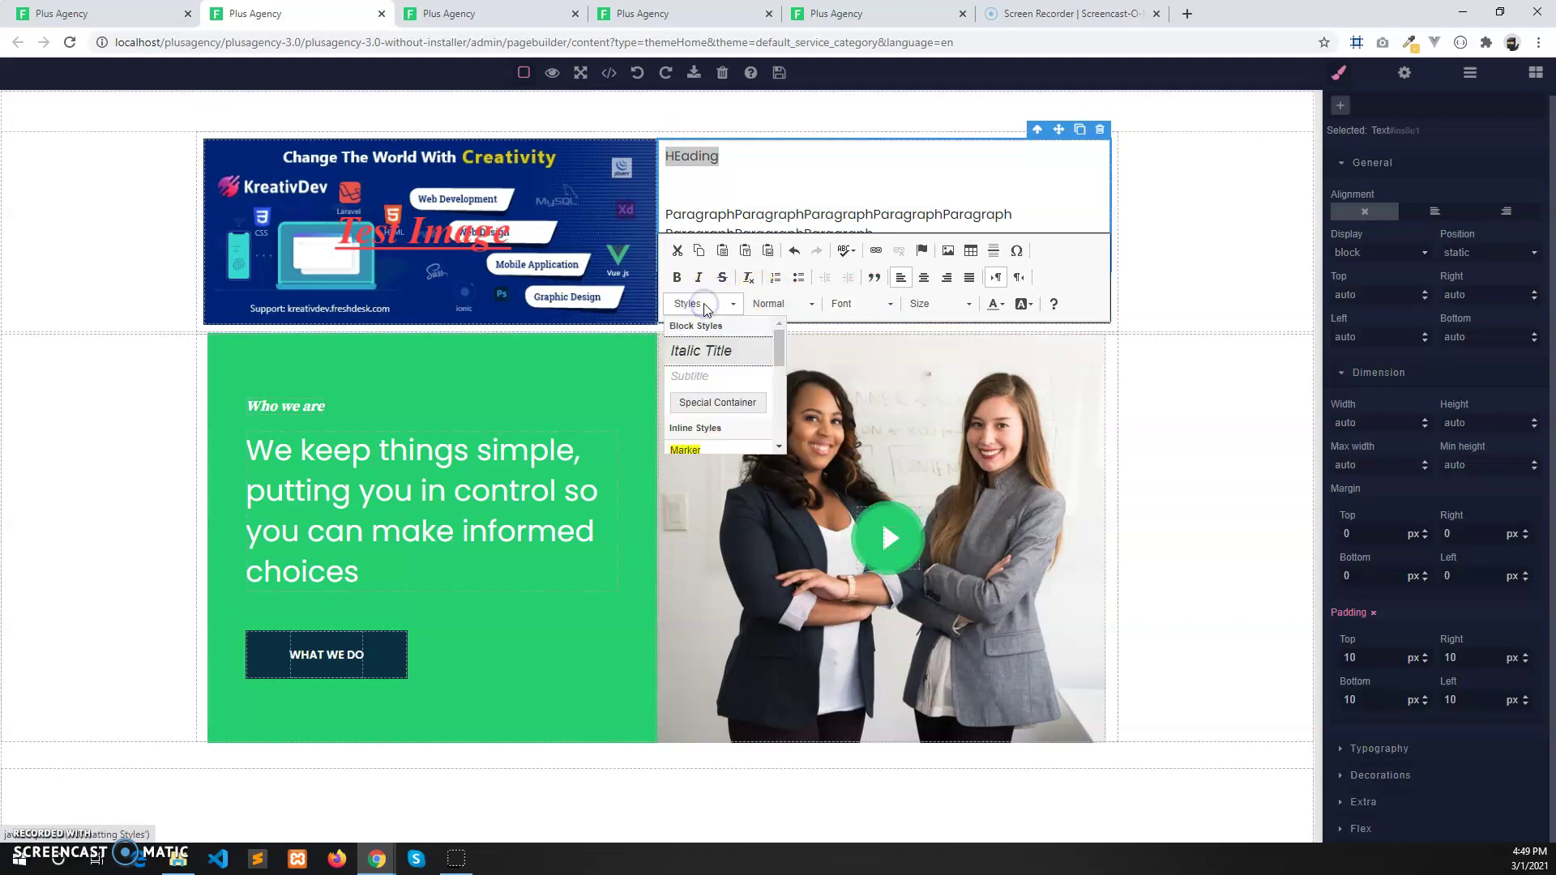
click(920, 306)
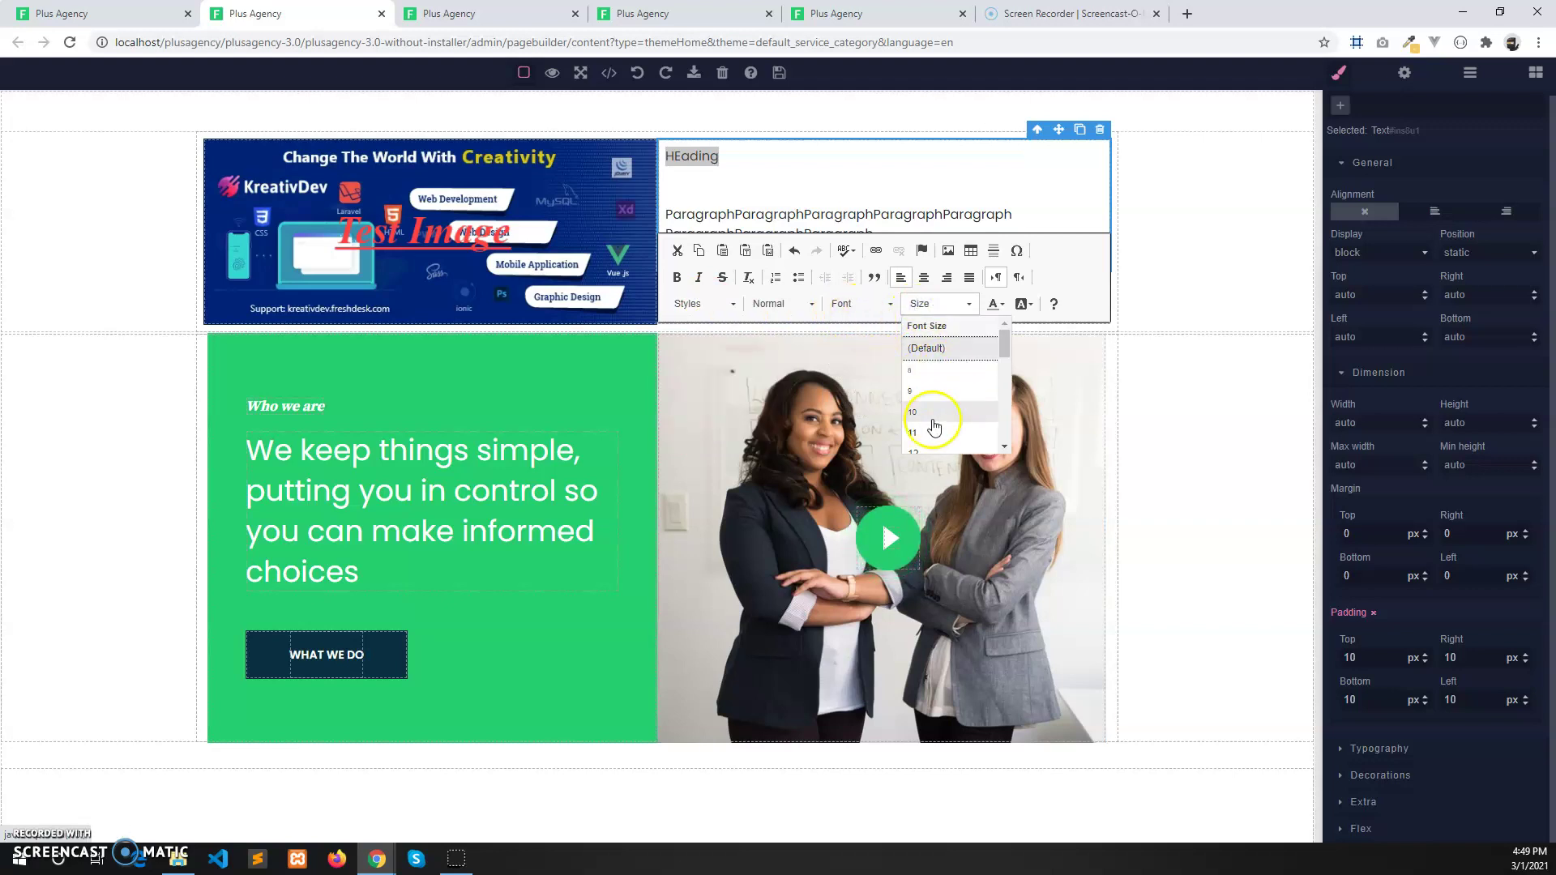
scroll(930, 422, down, 3)
scroll(932, 429, down, 1)
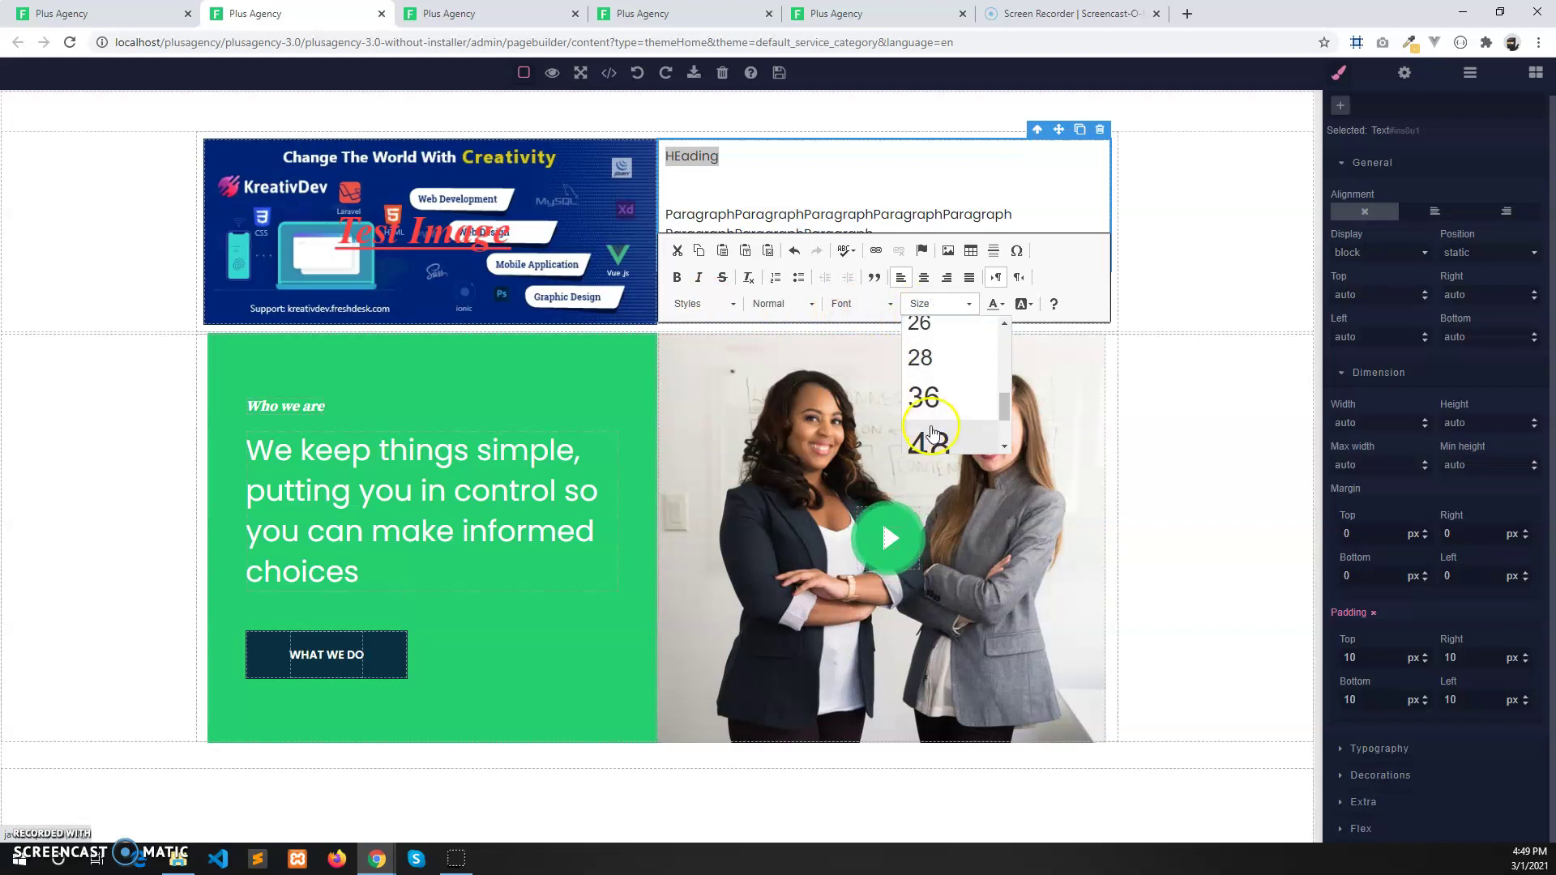
click(931, 429)
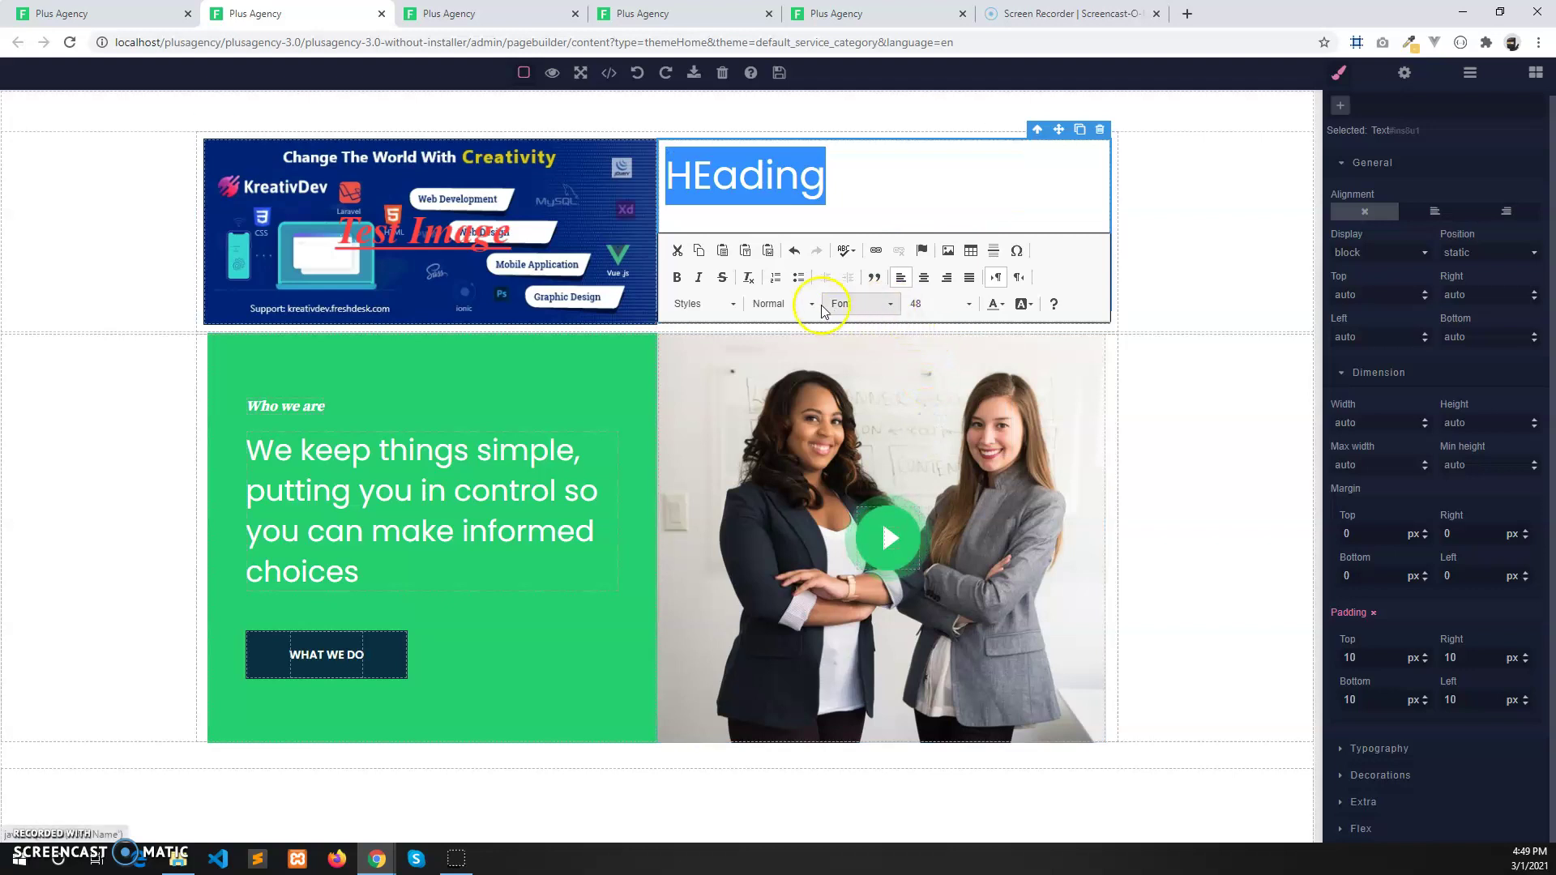
Step: Make the "HEading" line bold and leave text editing with the text block still selected
click(673, 283)
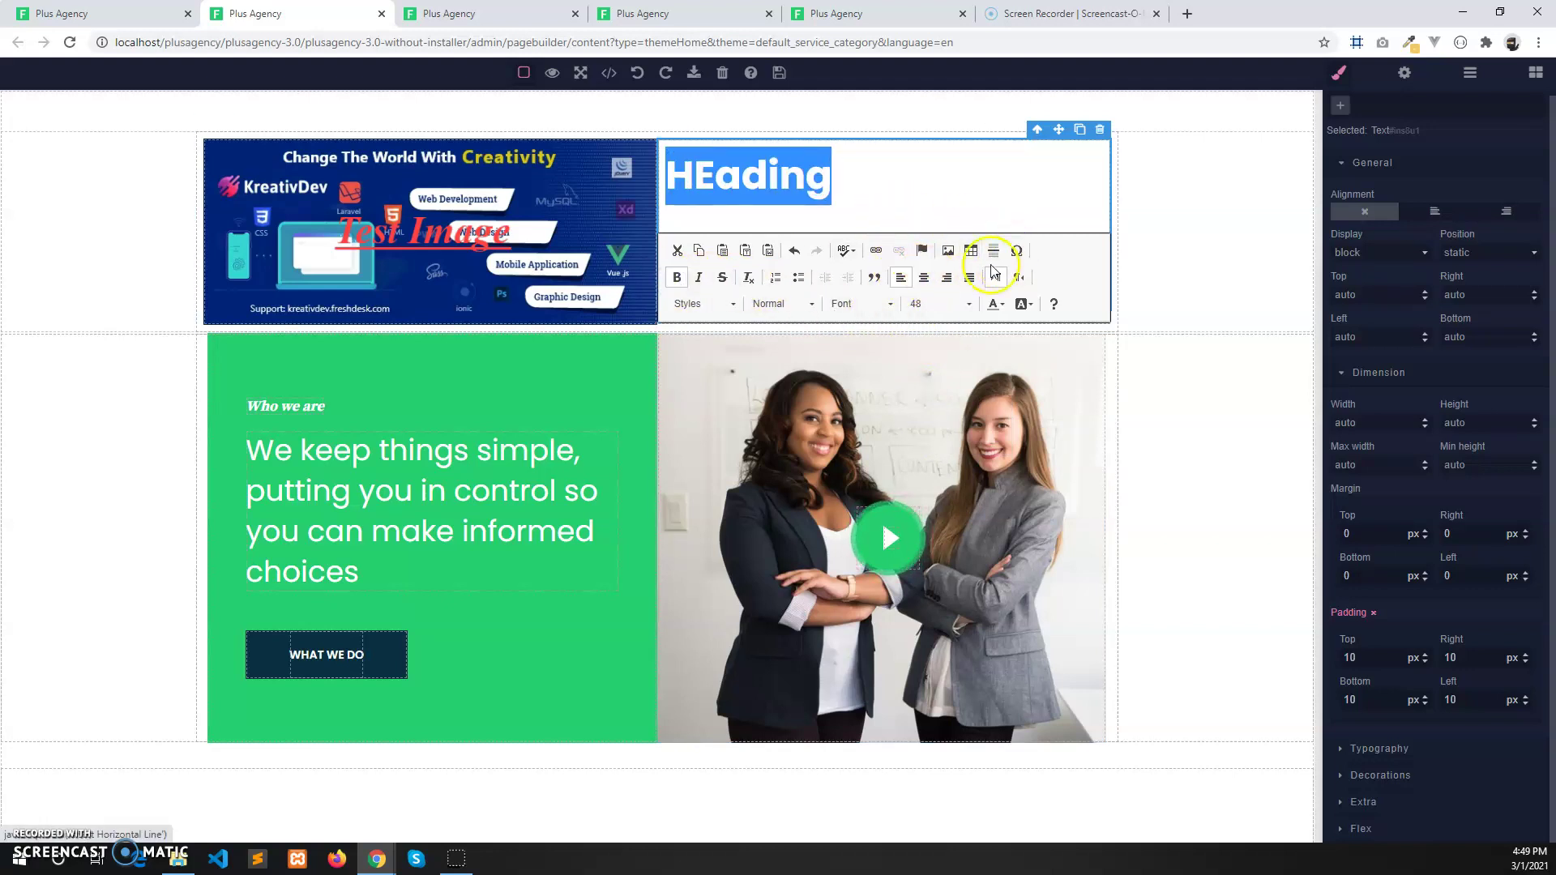
click(920, 198)
click(1119, 198)
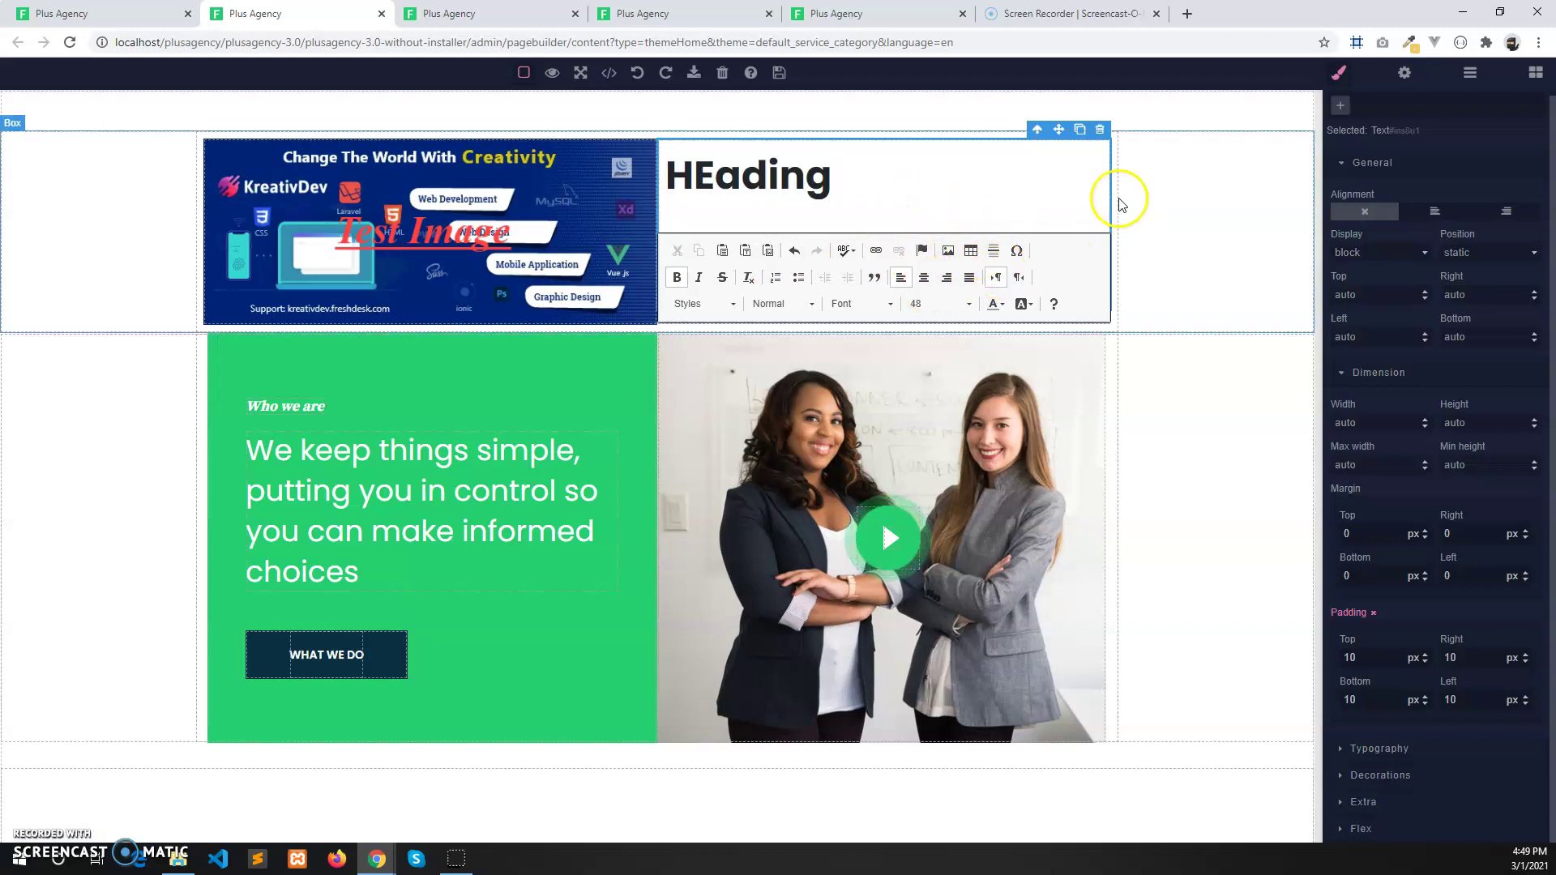
click(821, 289)
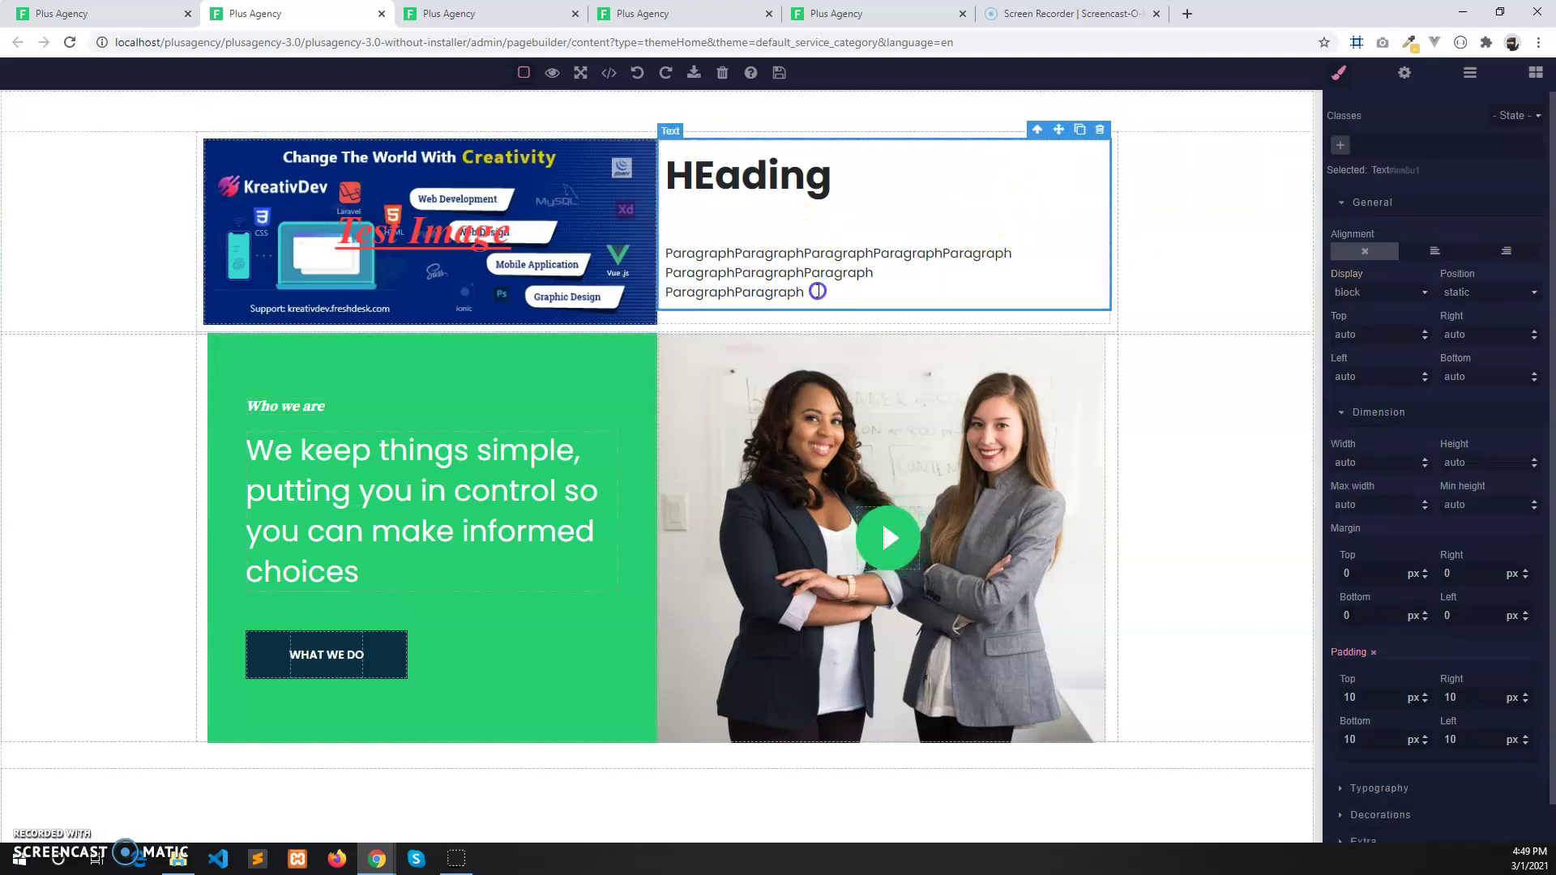
click(669, 273)
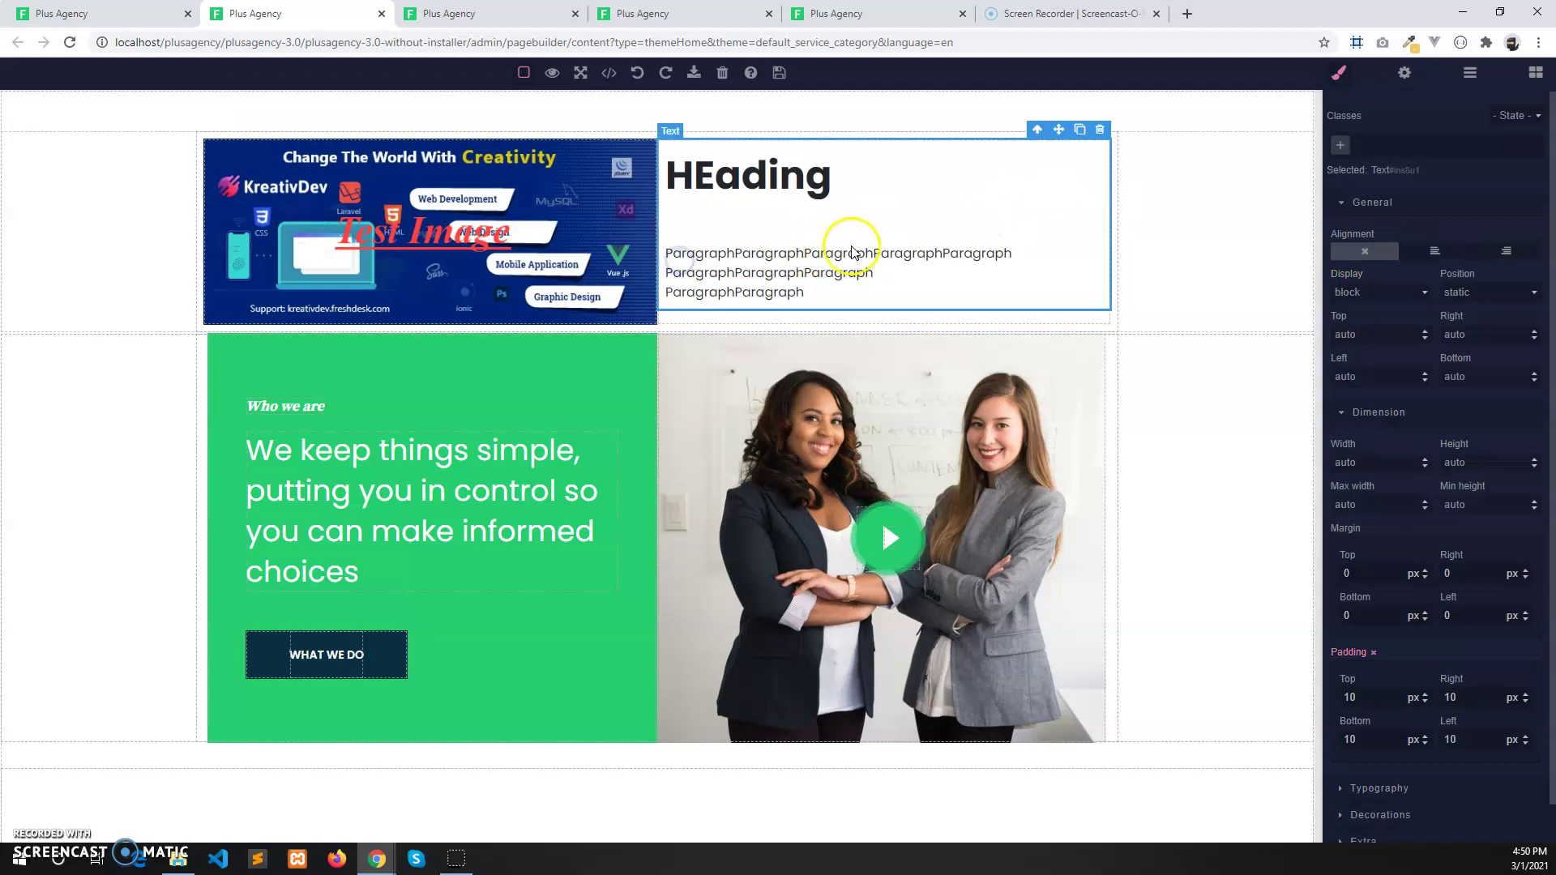
Step: Save the page builder content and reload the public home page in its browser tab
click(779, 73)
click(454, 14)
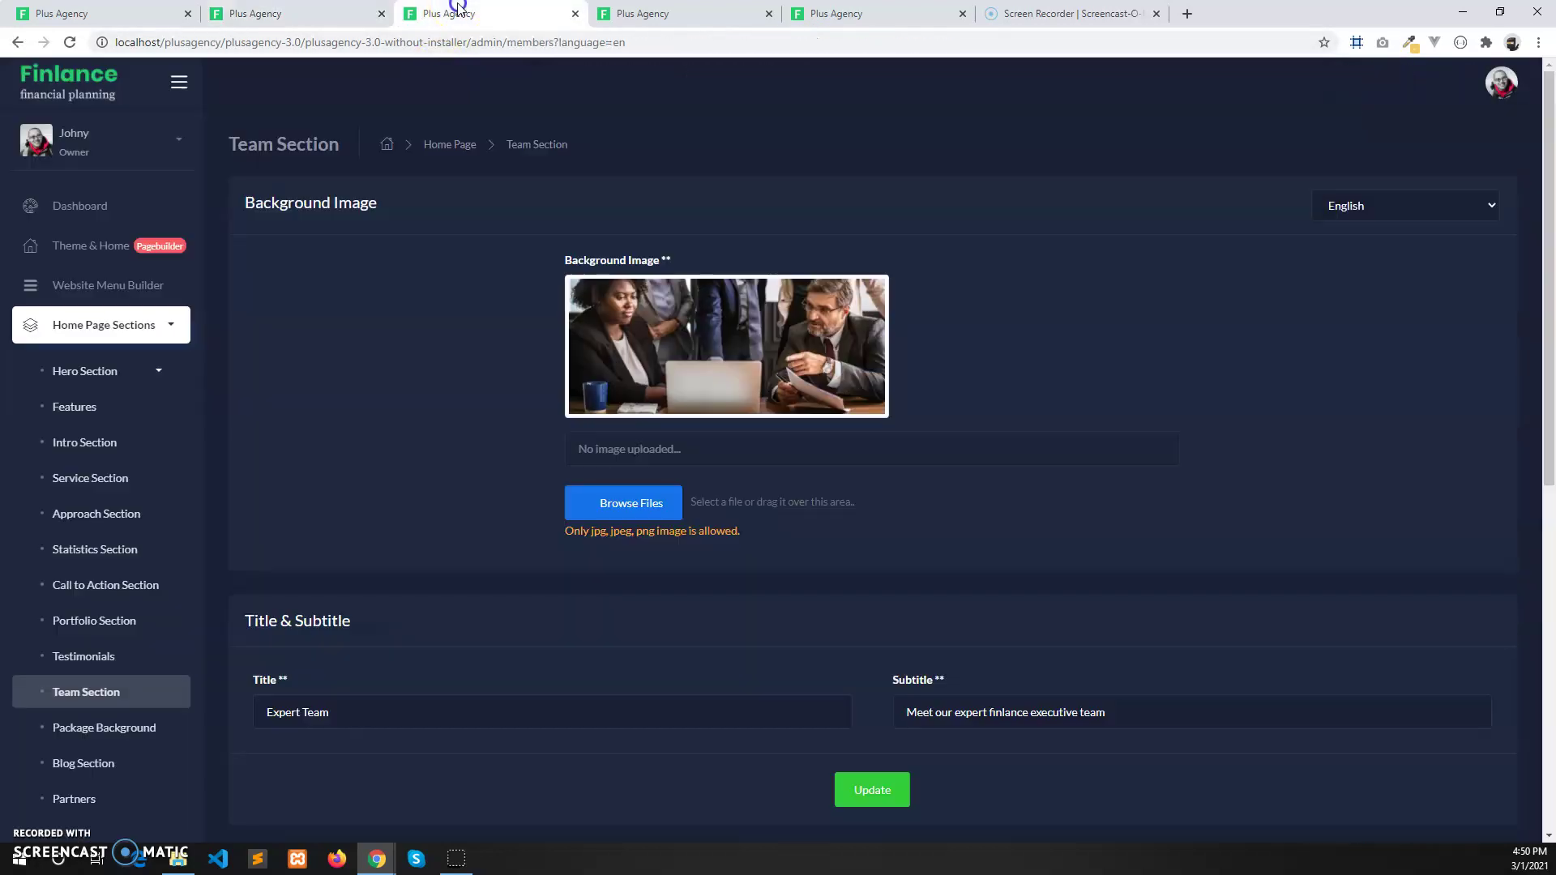
key(ctrl+Tab)
click(71, 43)
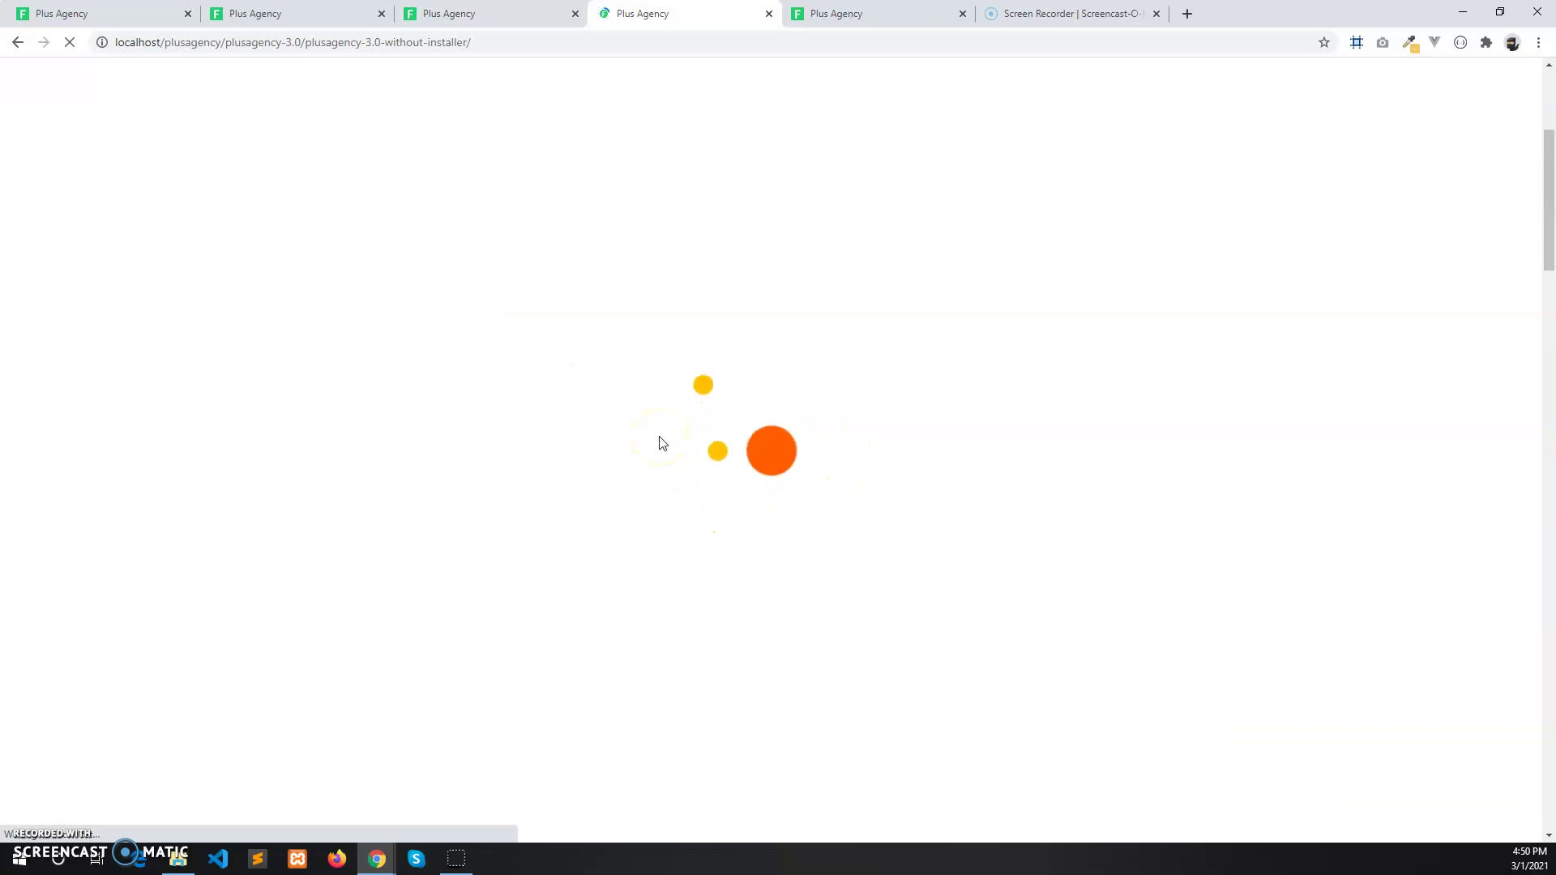
Step: Examine the banner and text row and its neighbouring sections on the public home page
scroll(659, 442, down, 3)
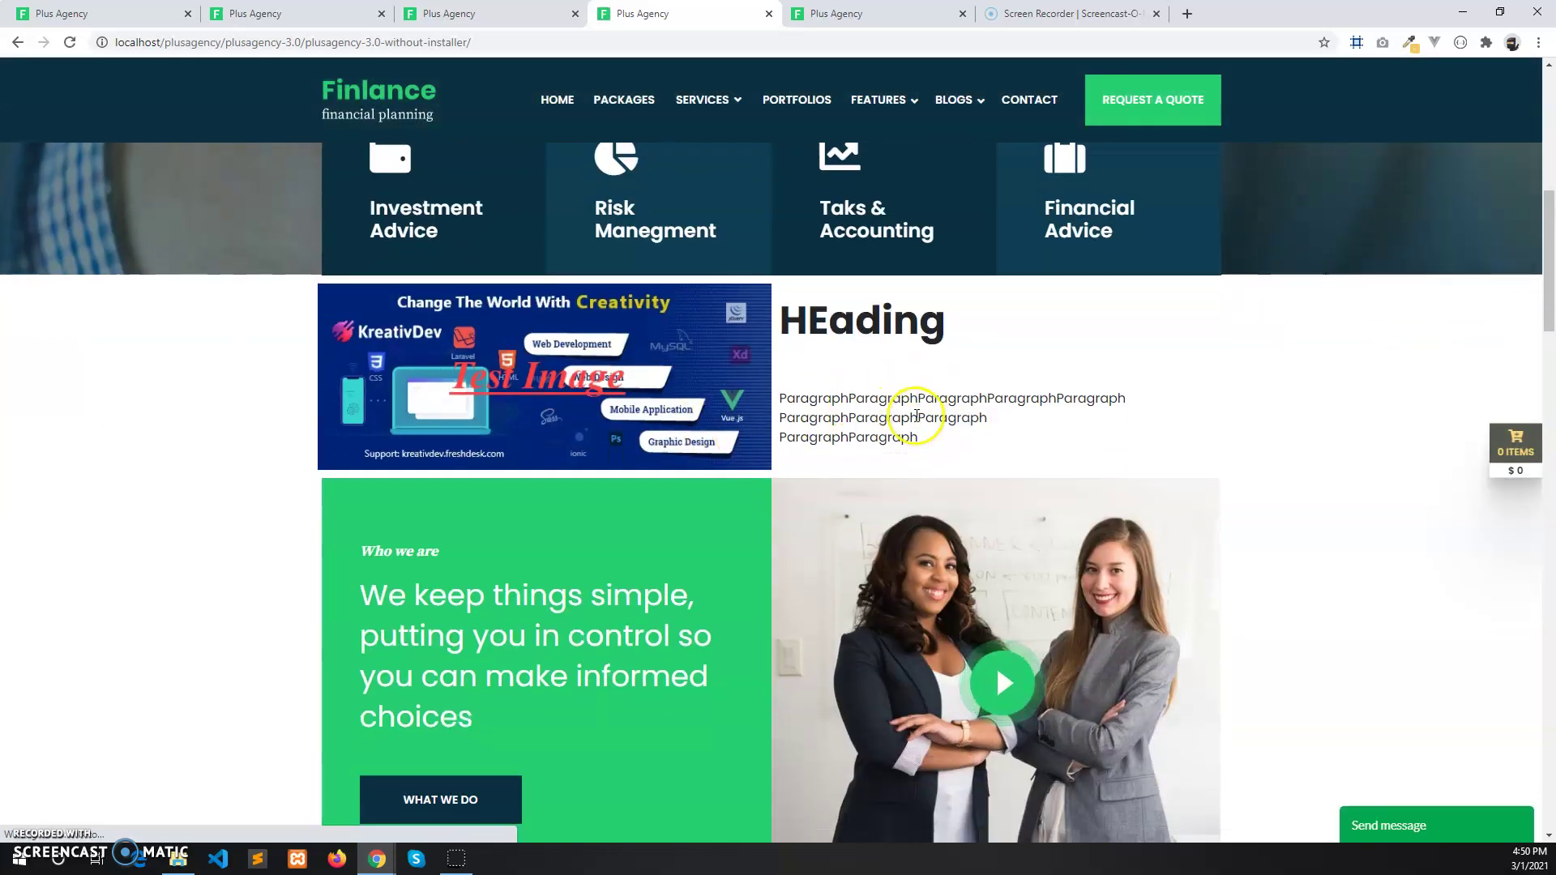
scroll(916, 421, down, 2)
scroll(886, 273, down, 2)
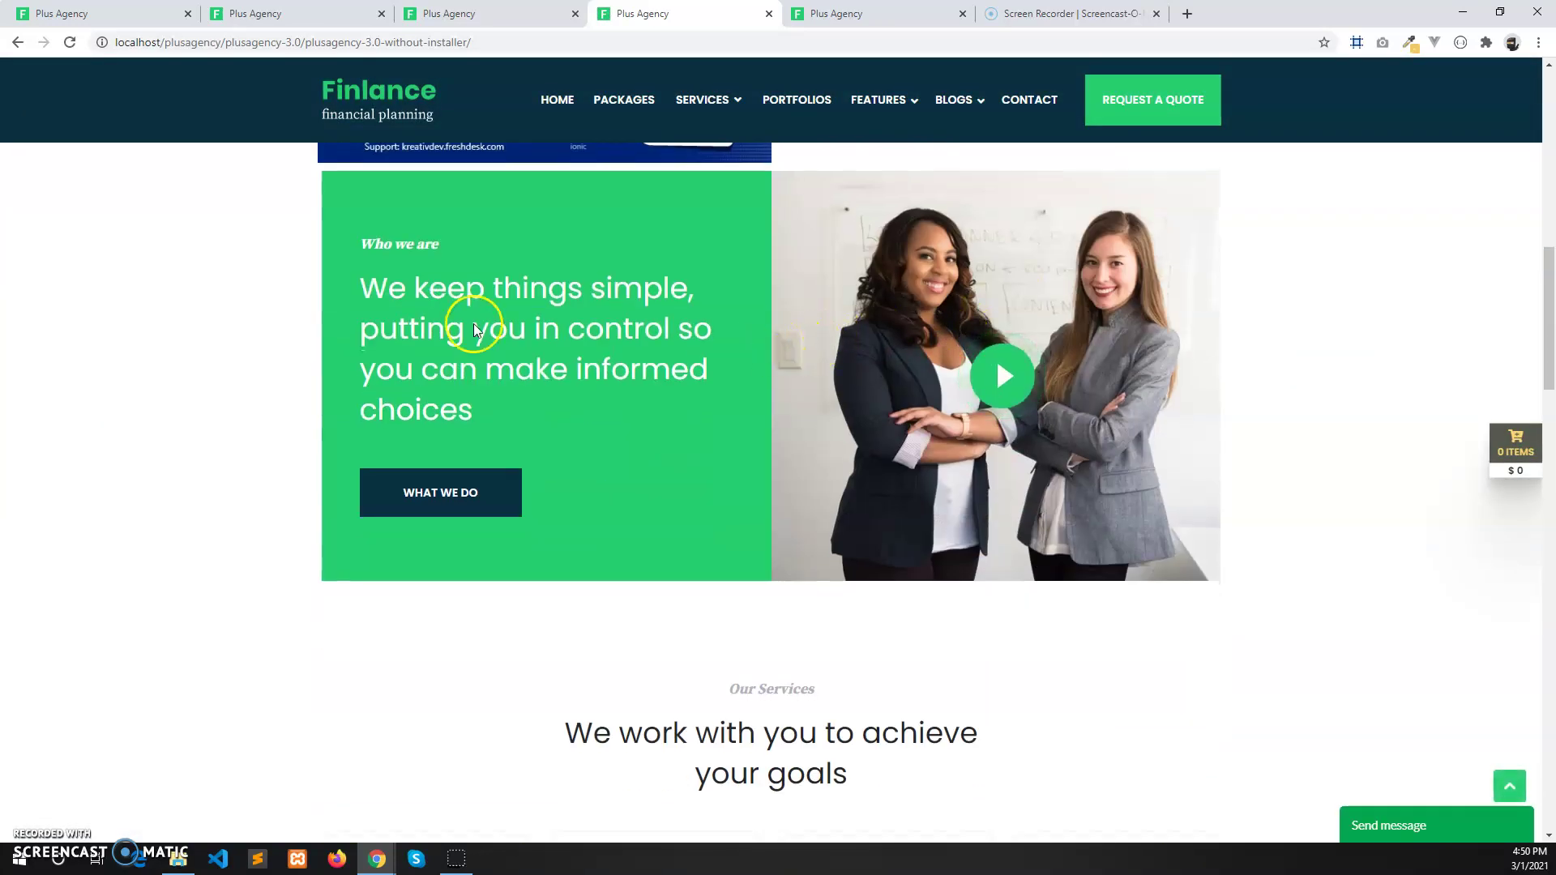
scroll(782, 320, up, 4)
scroll(917, 417, down, 15)
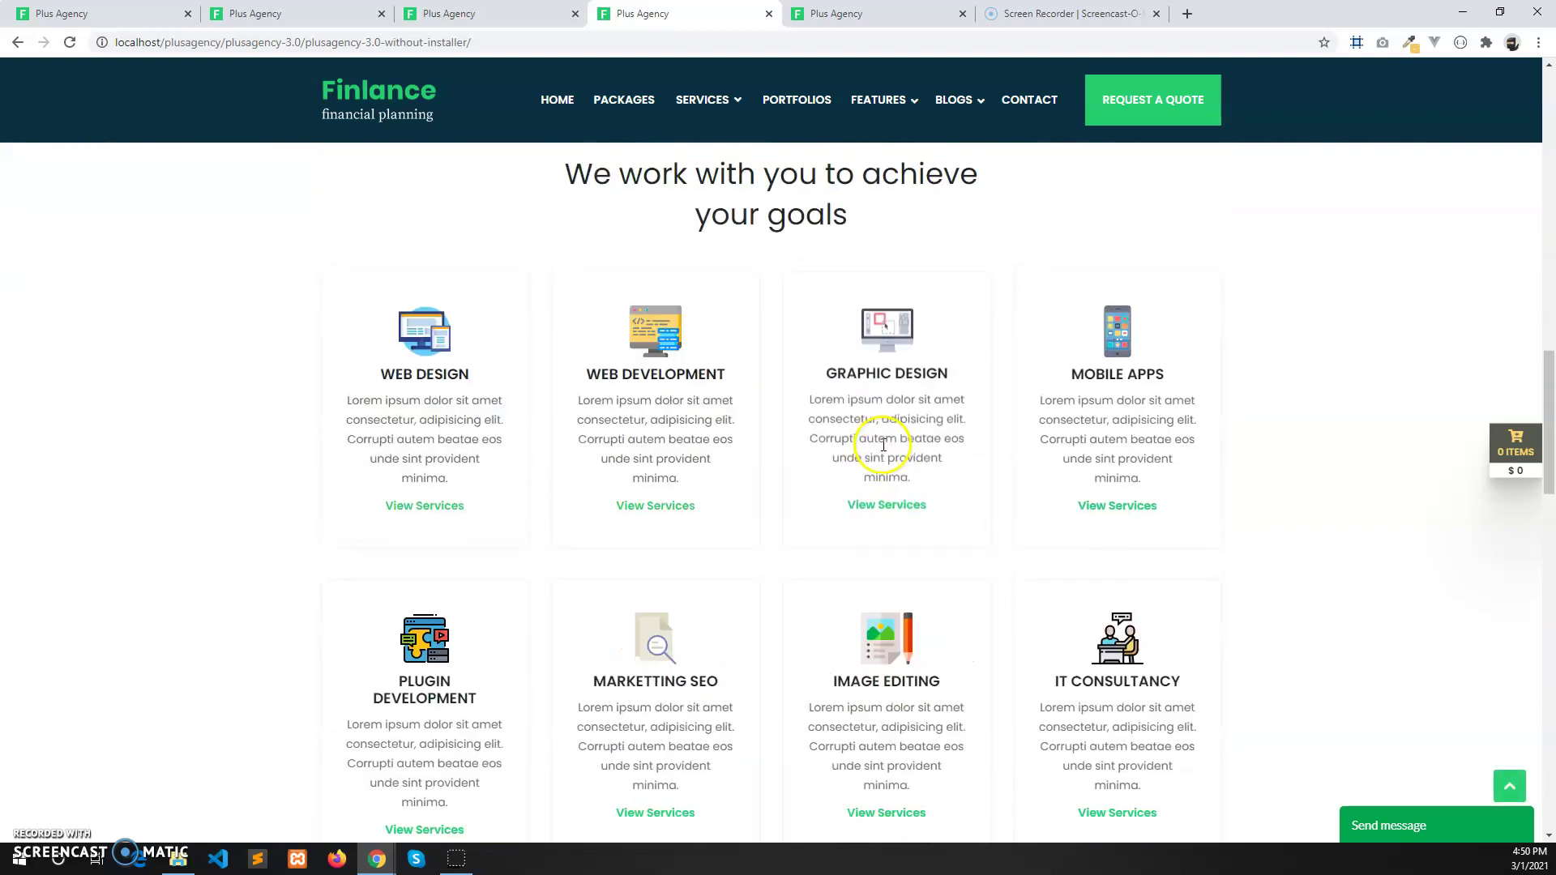
scroll(883, 443, up, 12)
scroll(880, 442, up, 9)
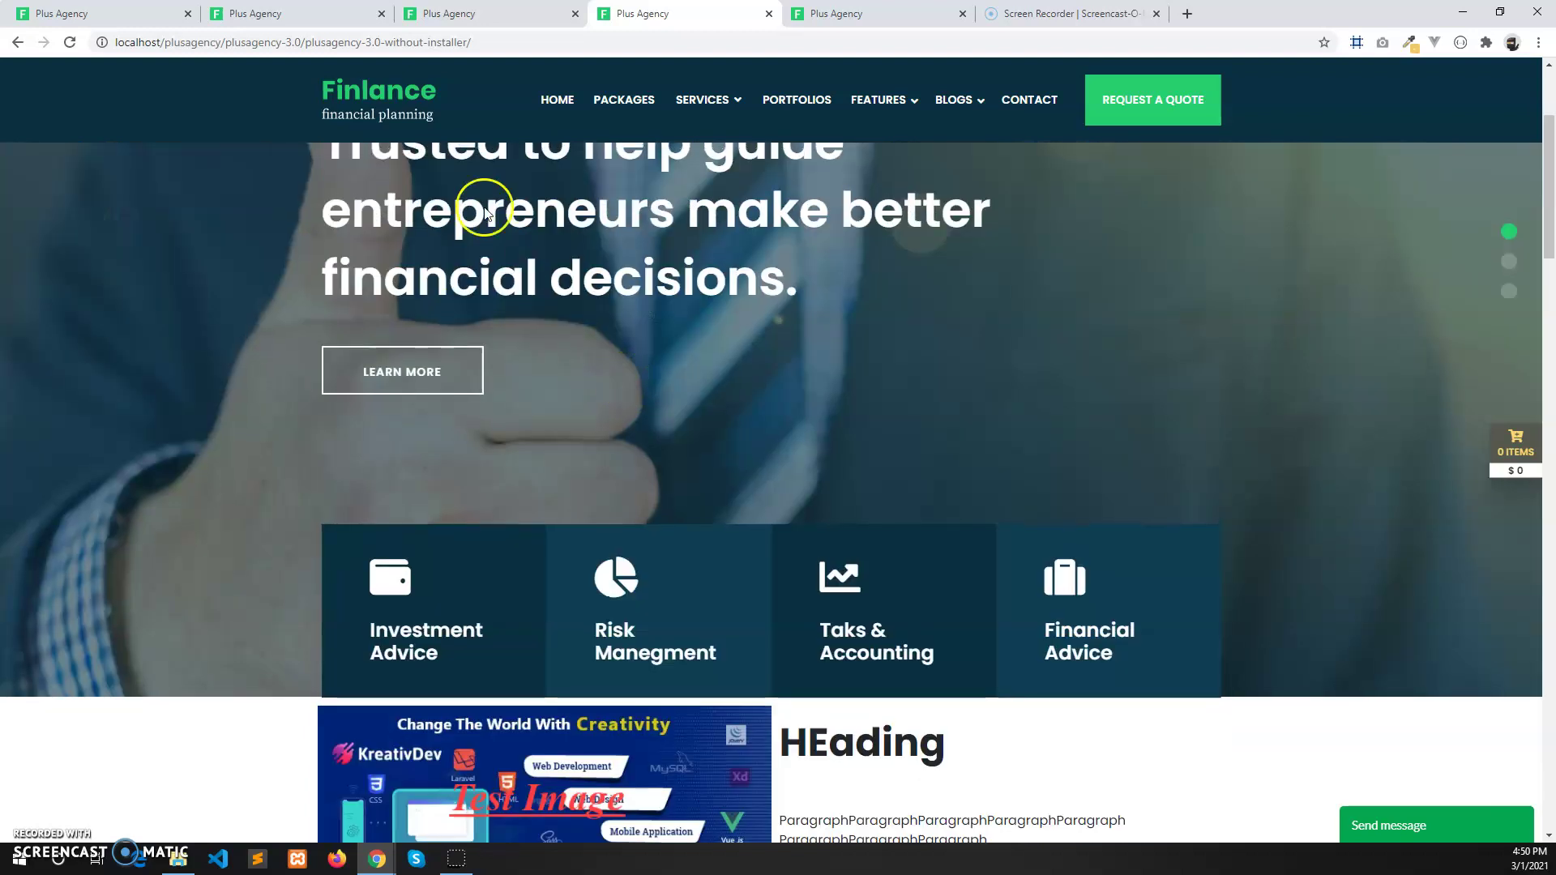
Step: Return to the page builder and look over the home page layout there
click(332, 13)
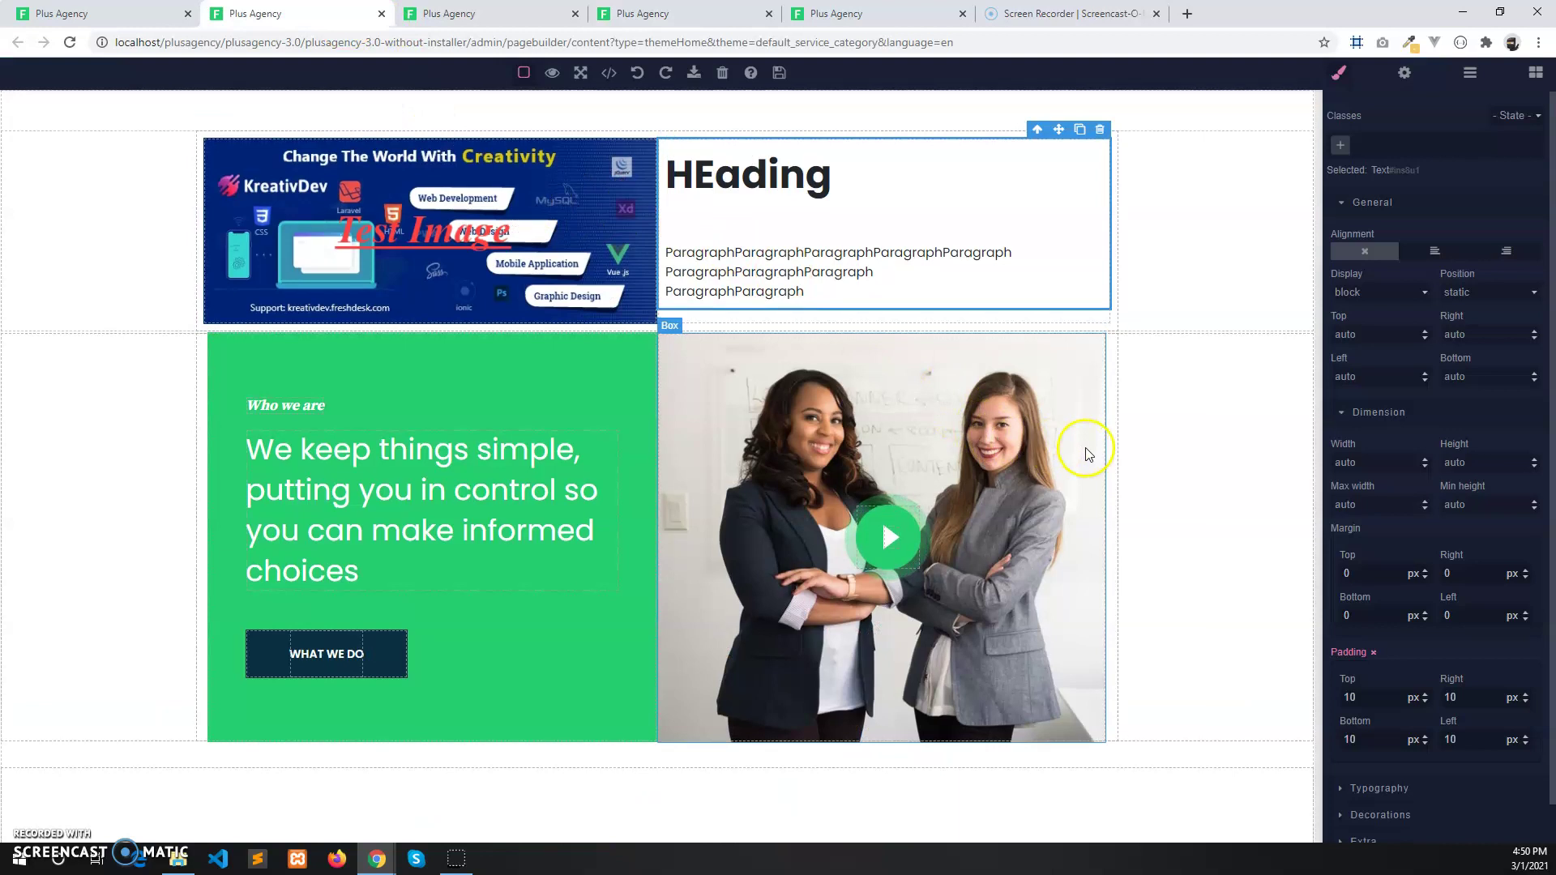
scroll(1084, 451, down, 4)
scroll(1070, 445, up, 4)
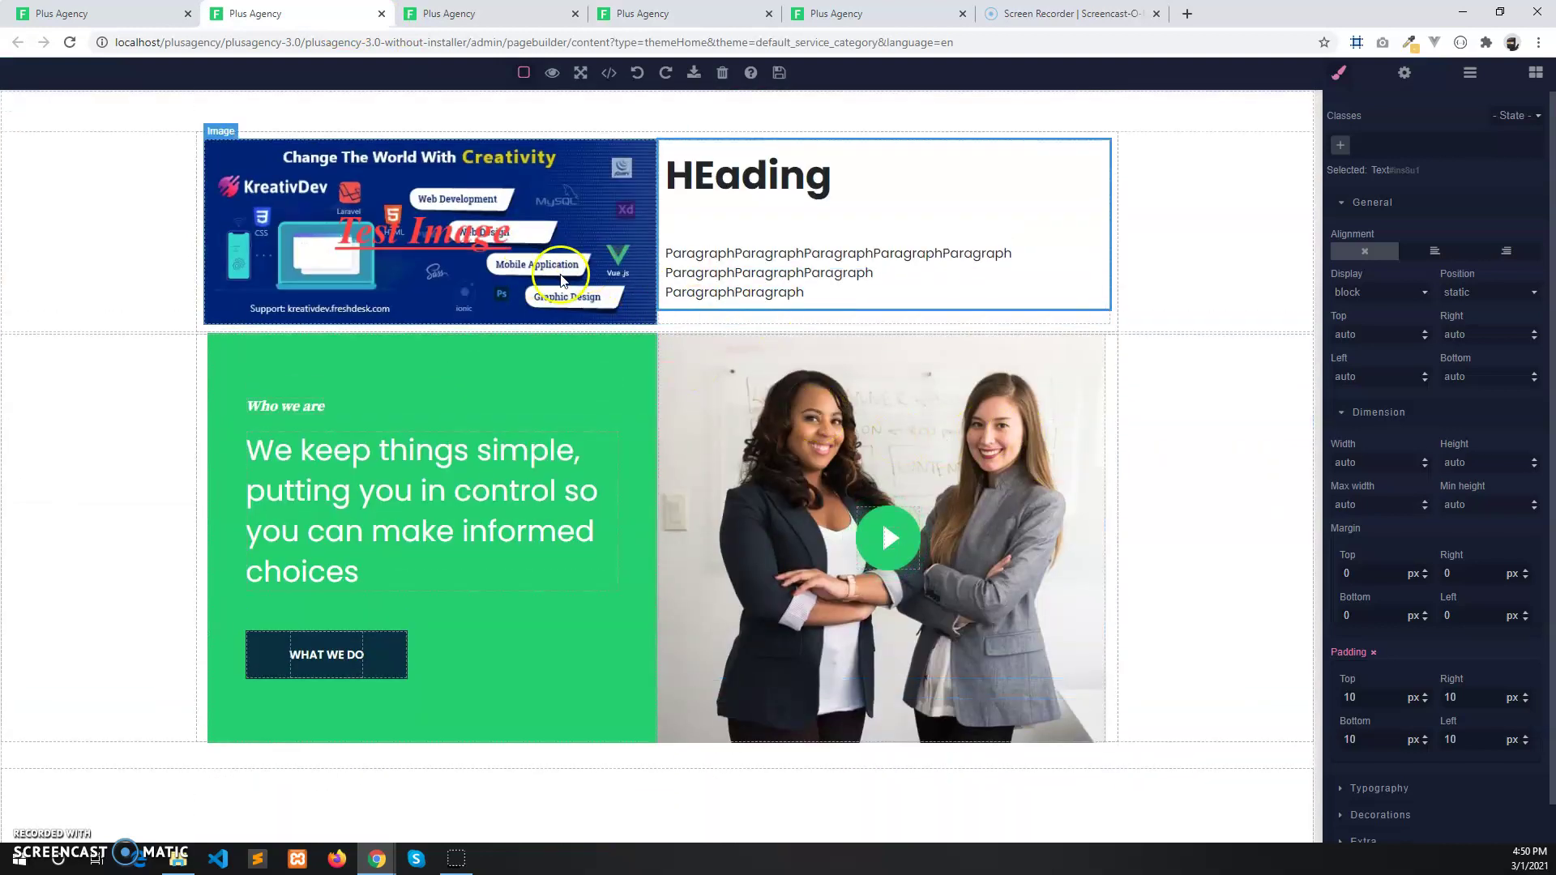